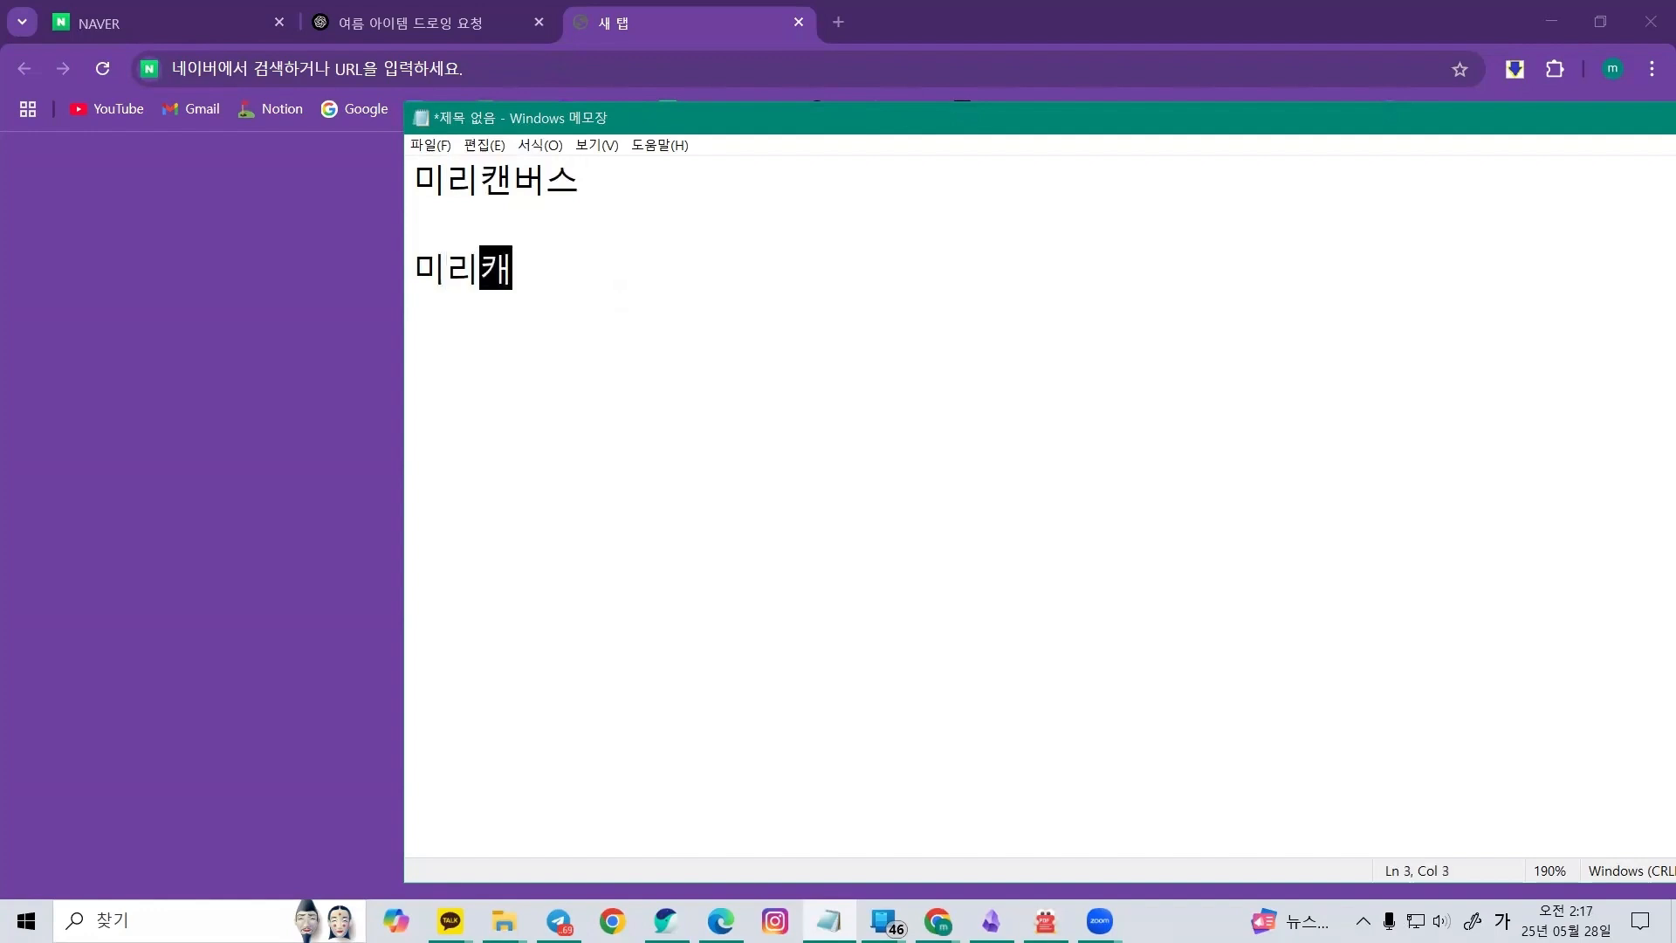
Finish the 미리캔버스 디자인허브 label and add the definition ': 사용자들이 카드뉴스, 썸네일' after 미리캔버스 on the first line
text(ㄴ허브)
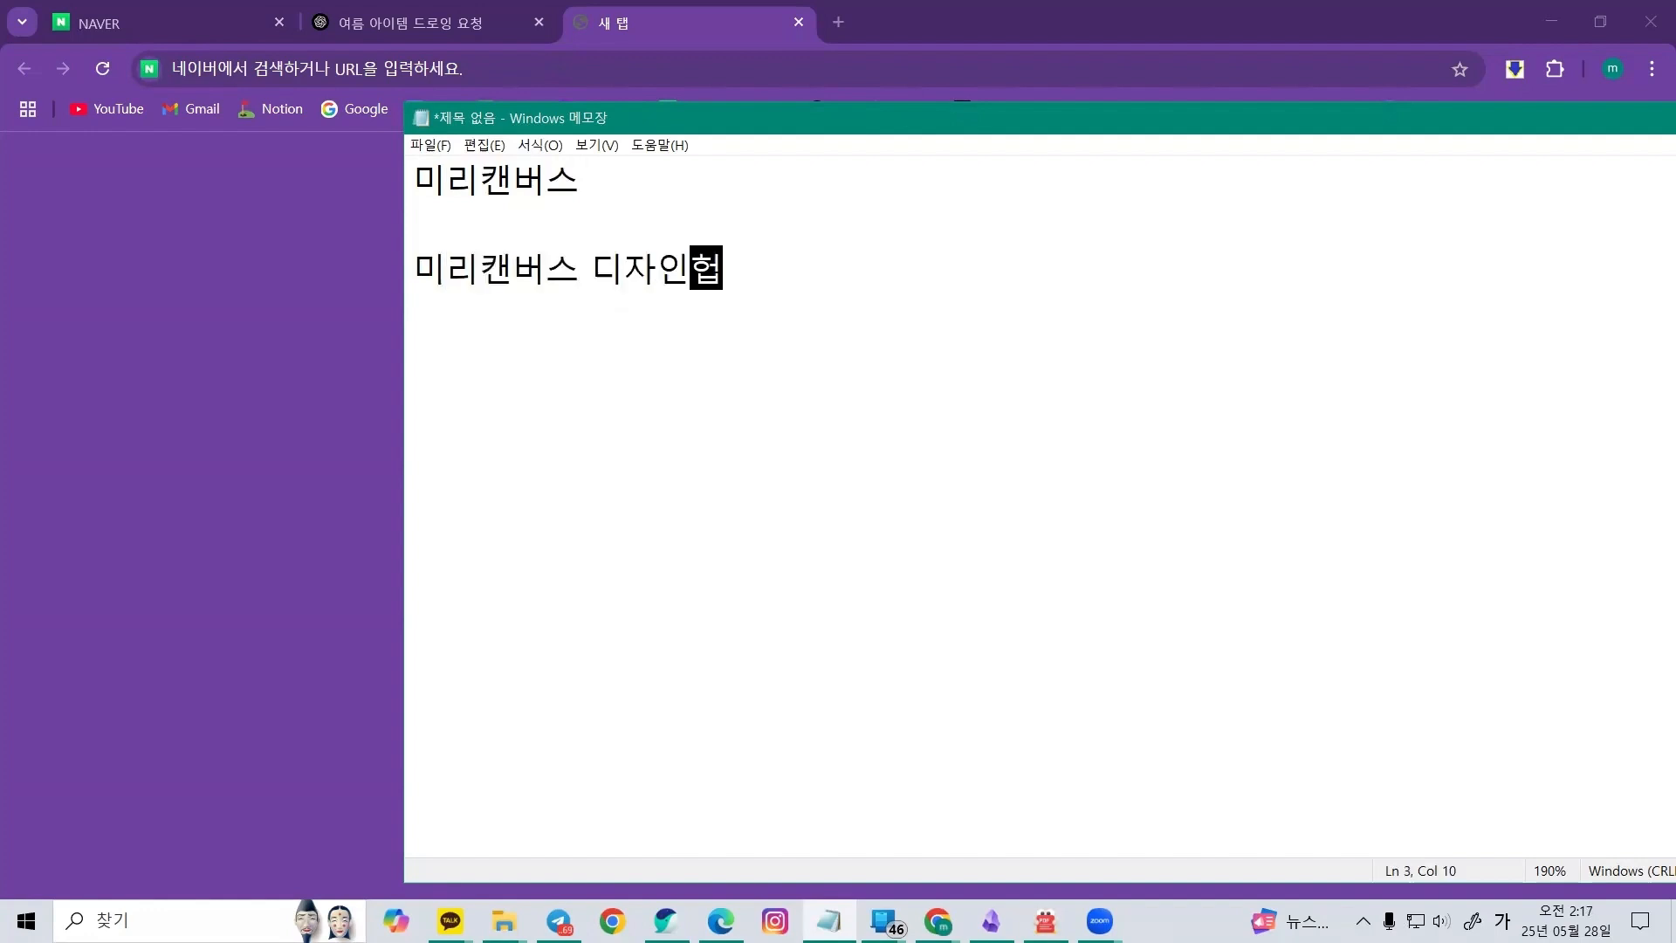
click(592, 181)
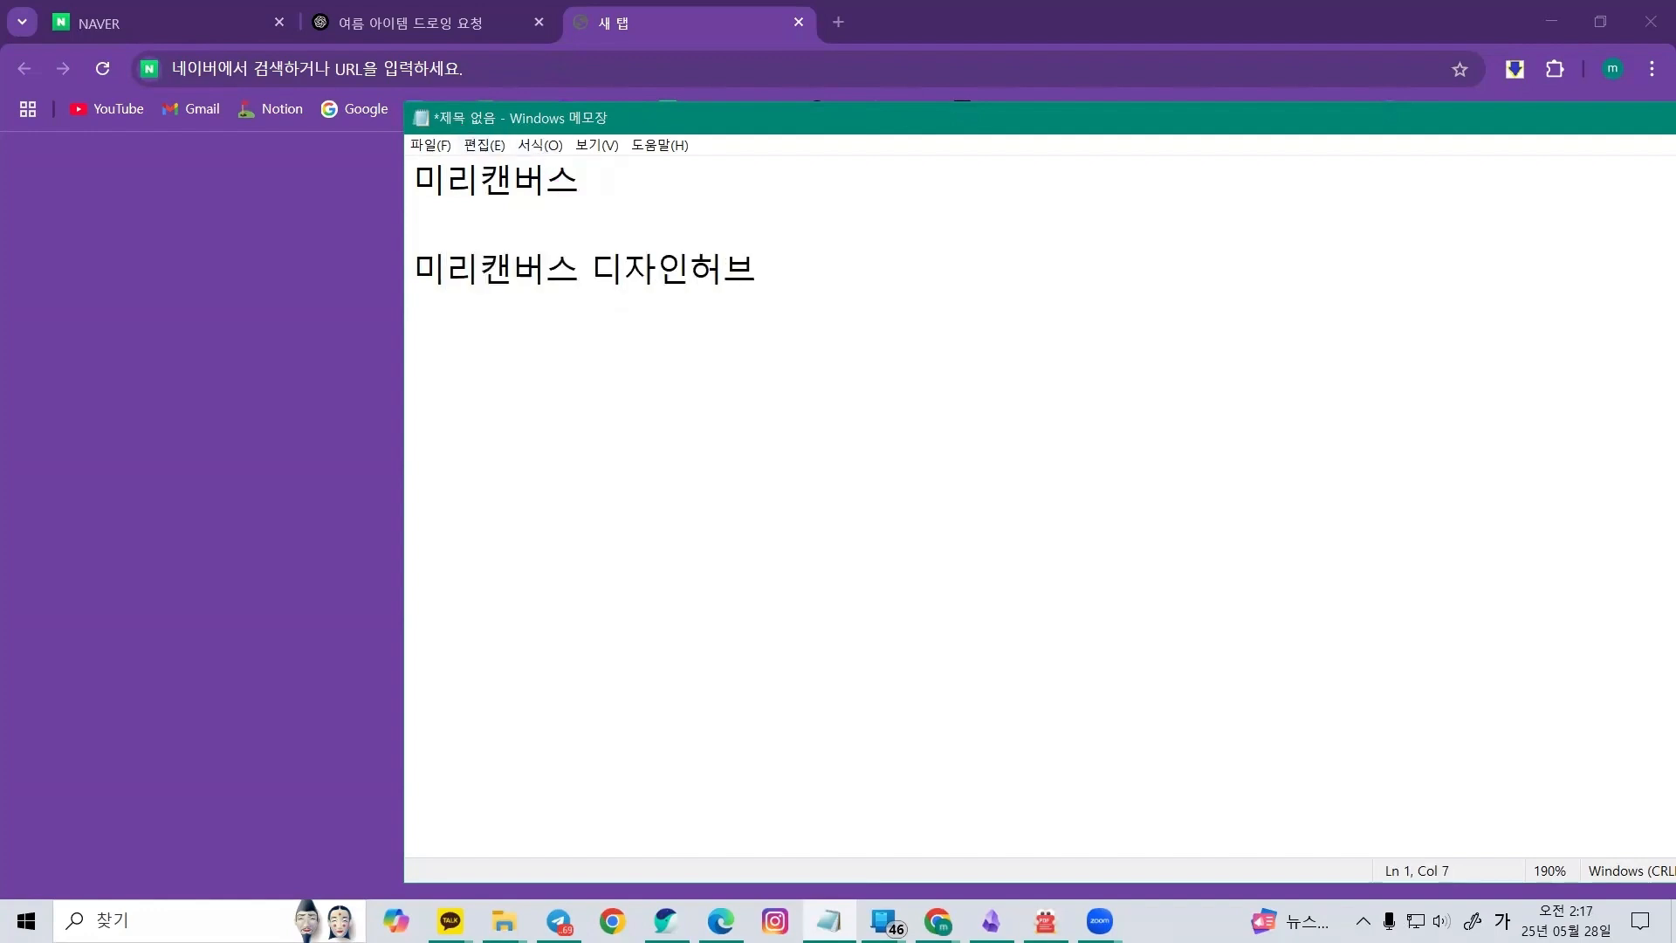
text(: 사용자들이 카드뉴스, 써)
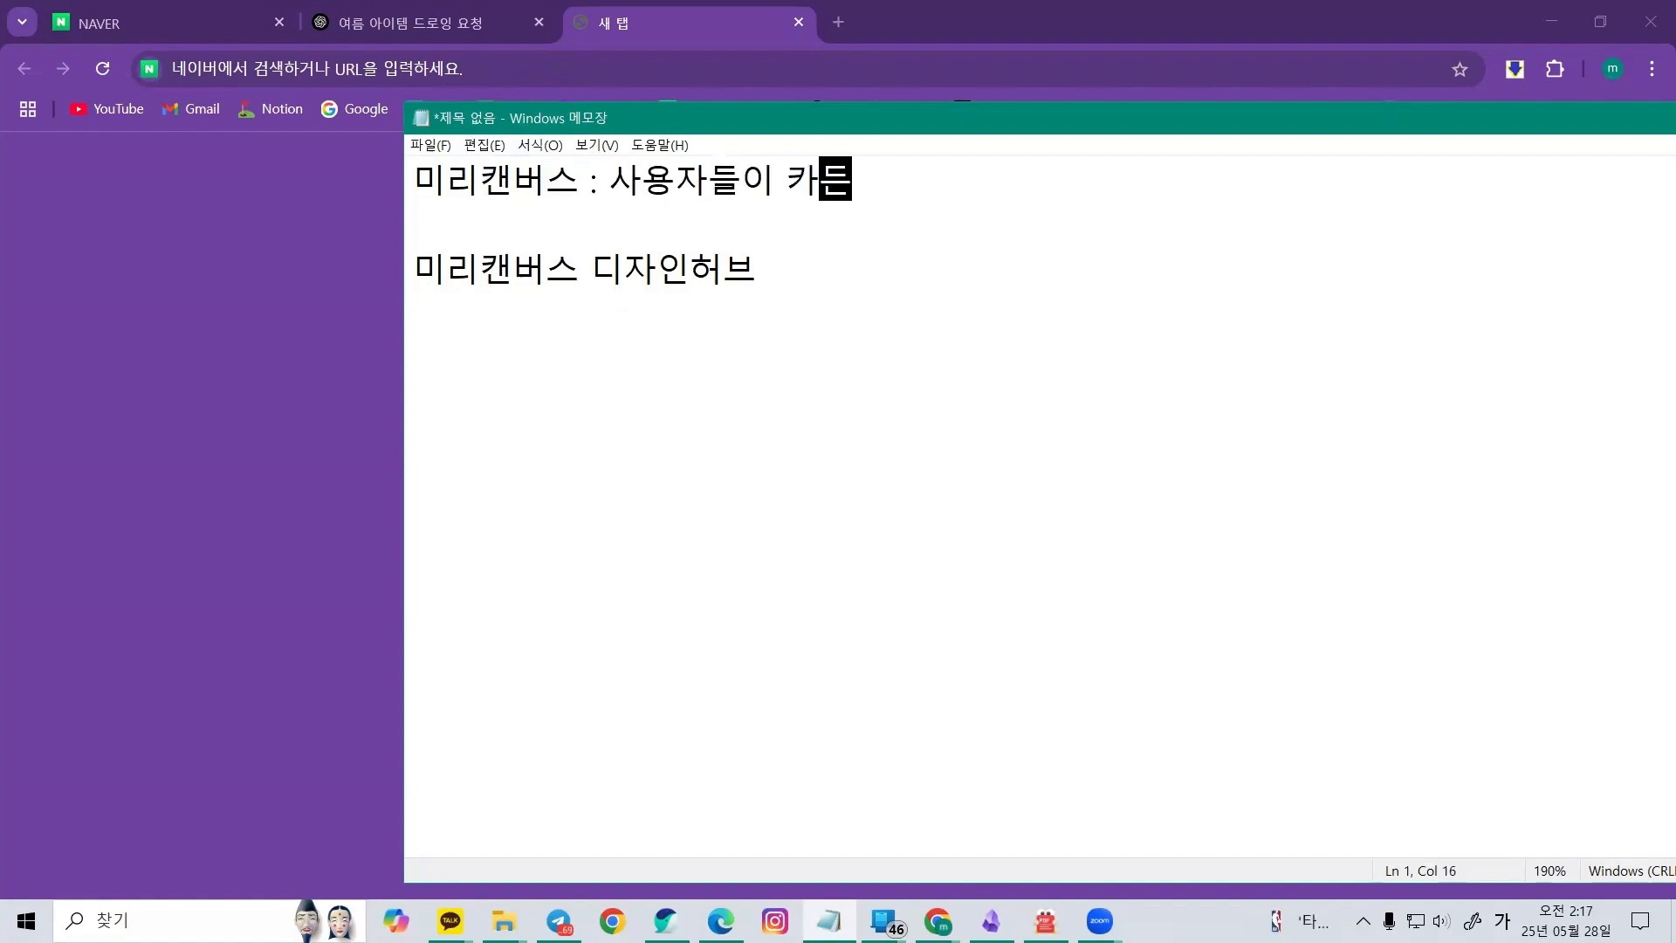
text(ㅁ네일)
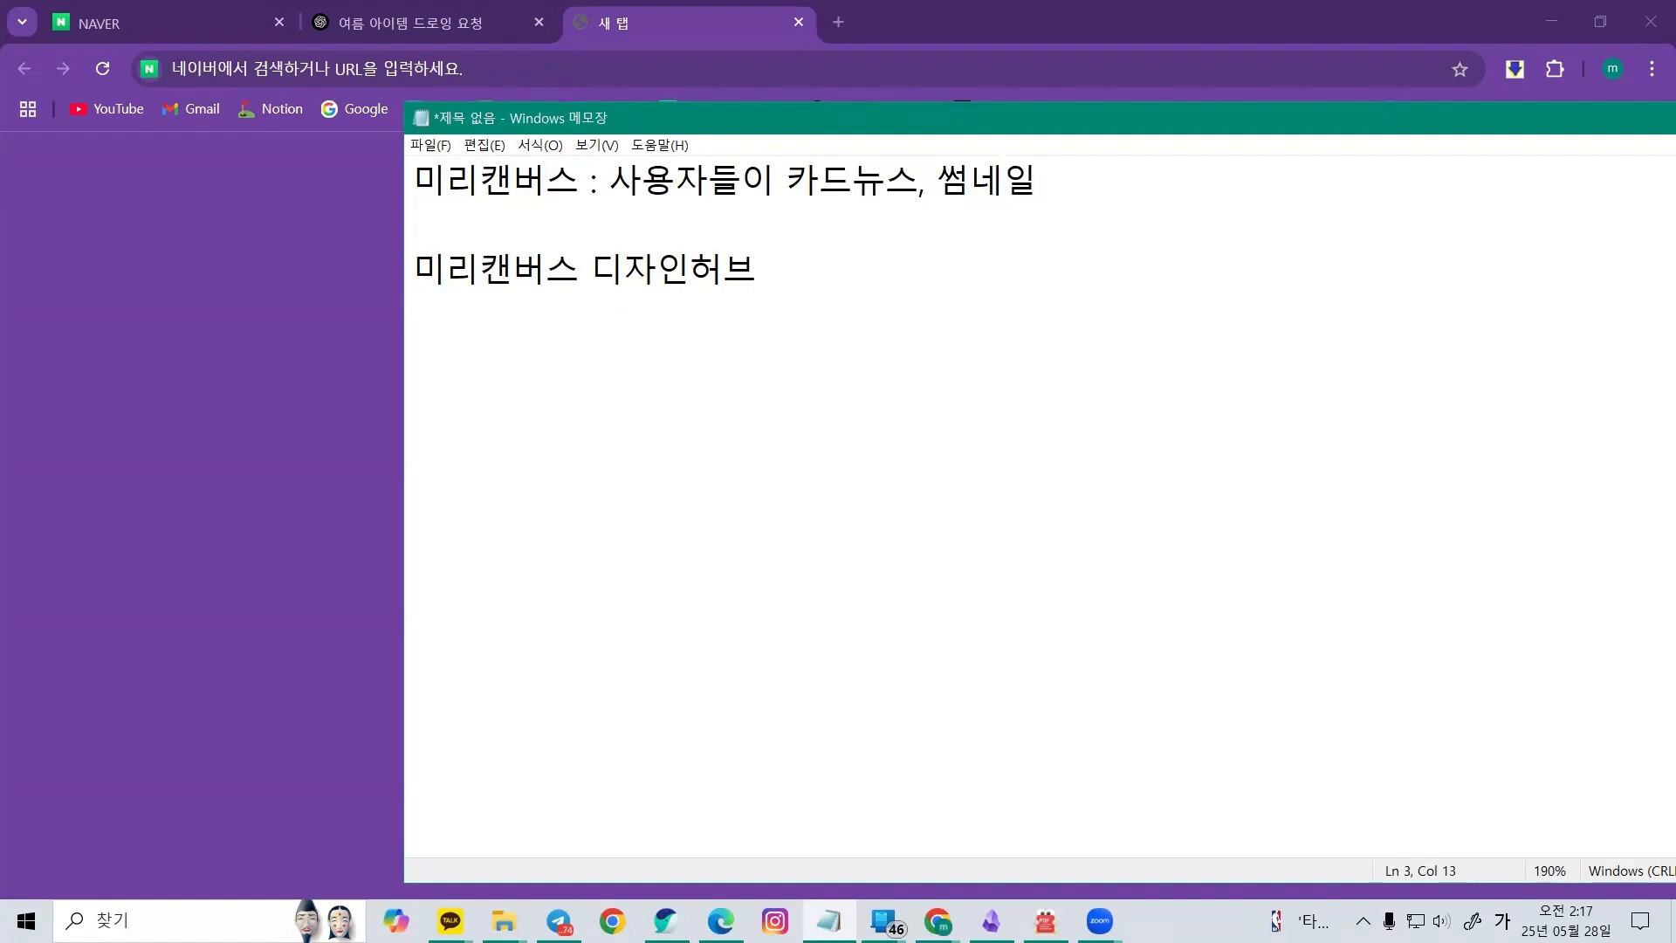
text( 미리캔ㅂㅓㅅ)
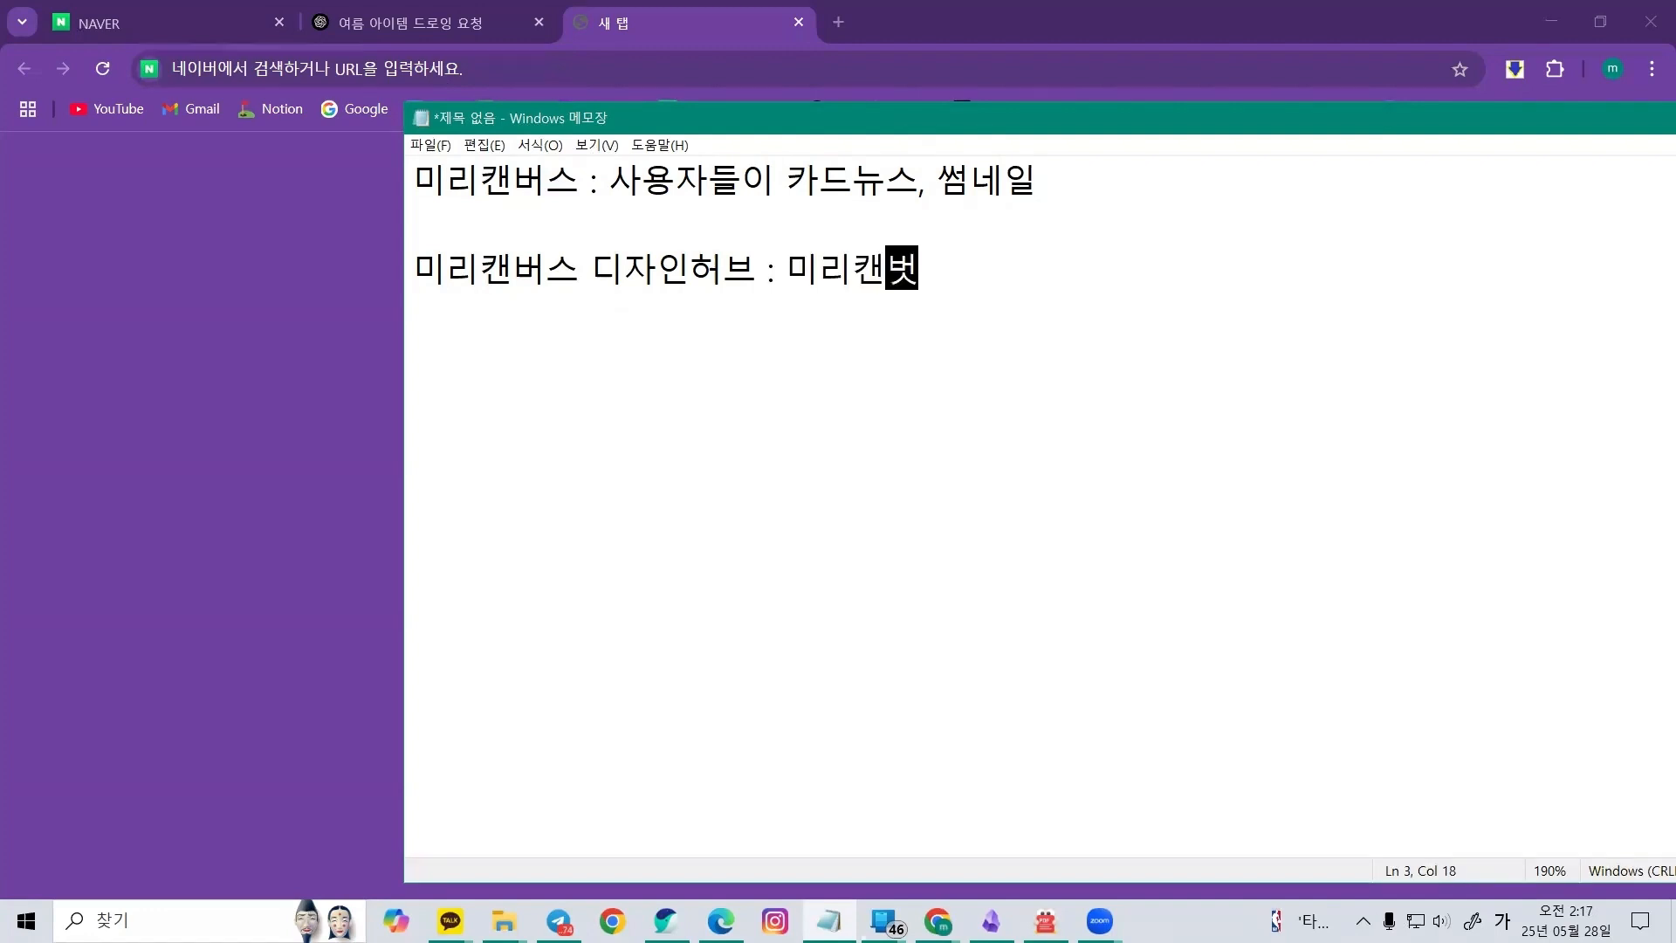
text(ㅡ의 그림 등을 납)
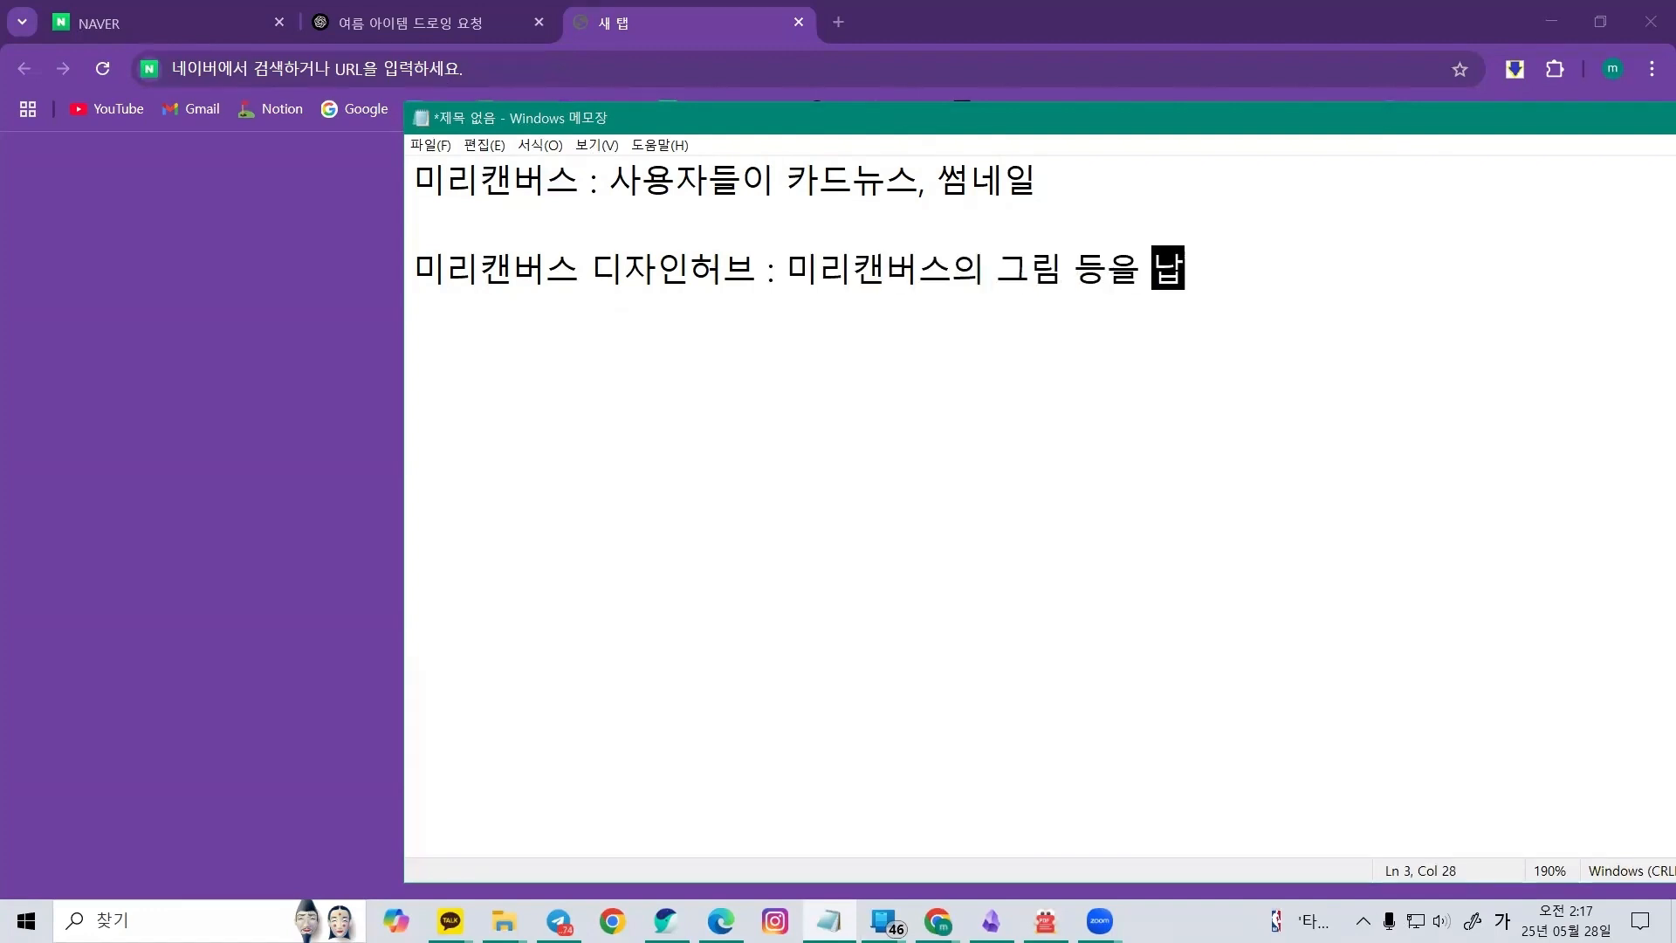
text(품하는 판매자 )
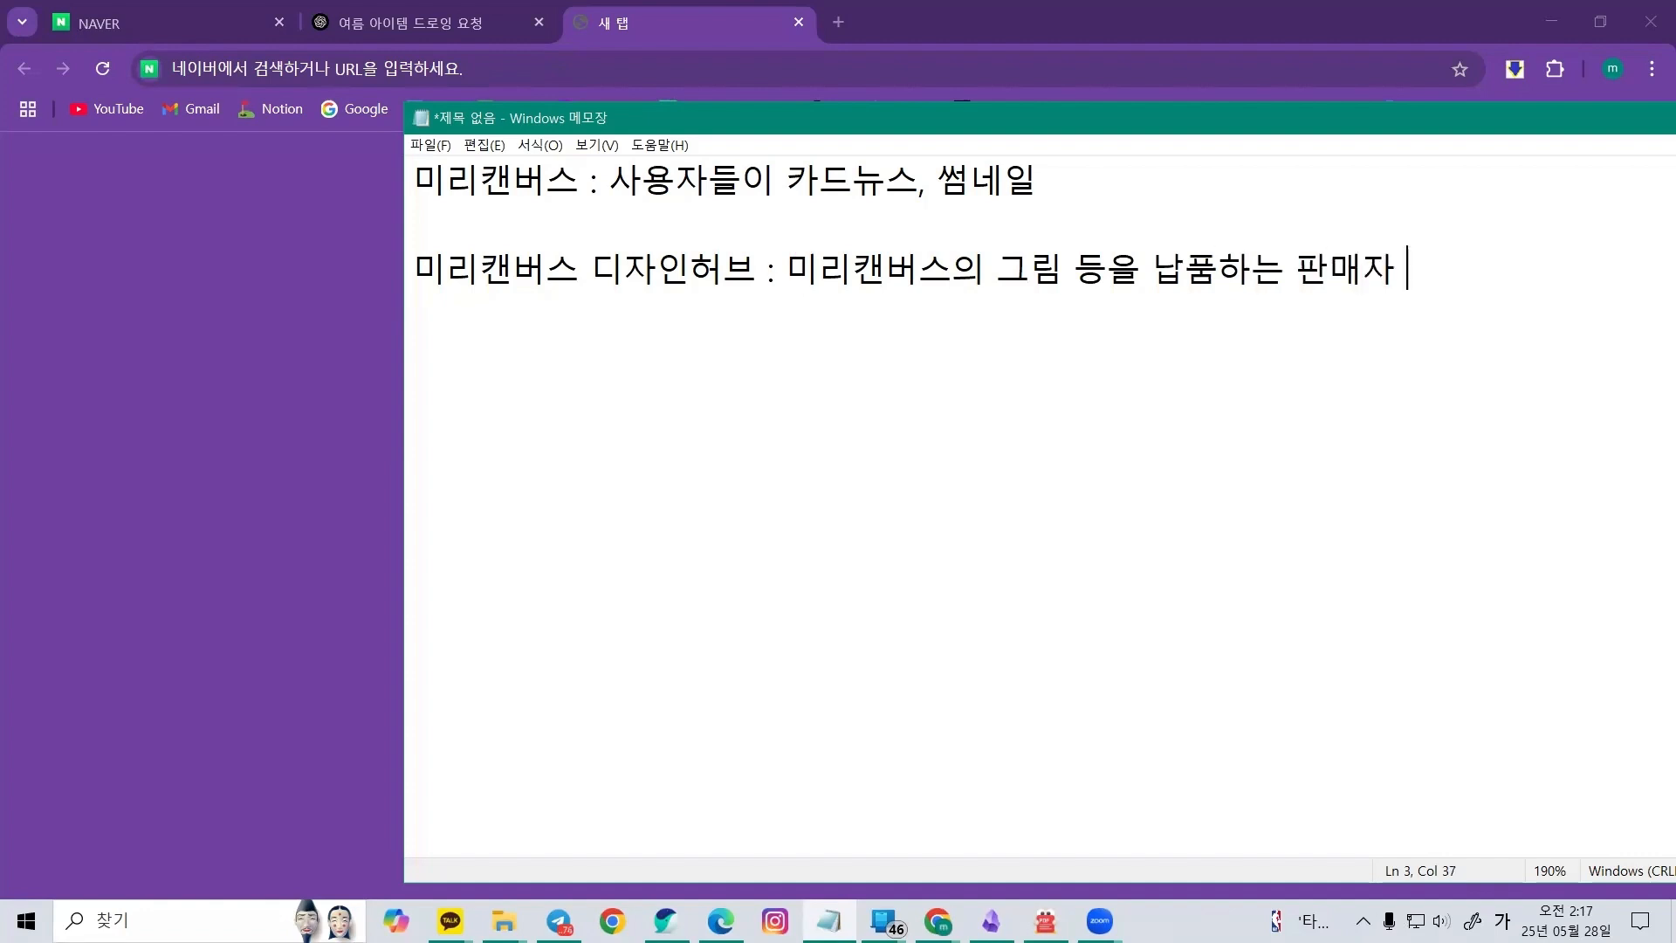
text(싸이트)
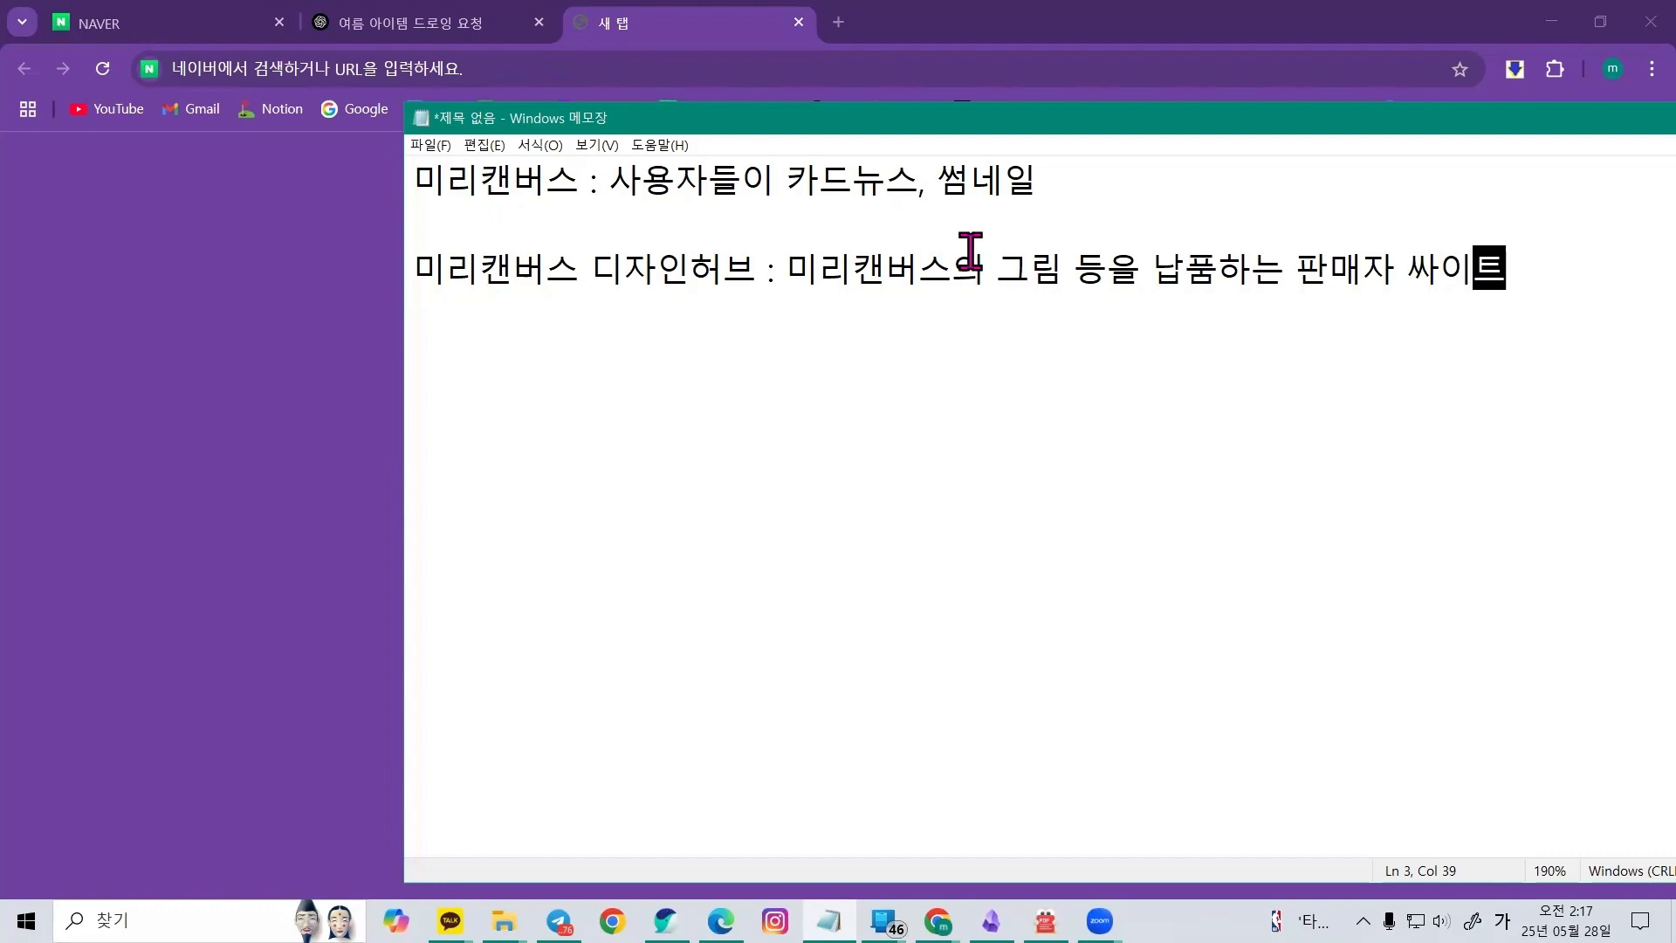
Highlight the first definition line and the 미리캔버스 디자인허브 term to point them out
drag(423, 179, 995, 187)
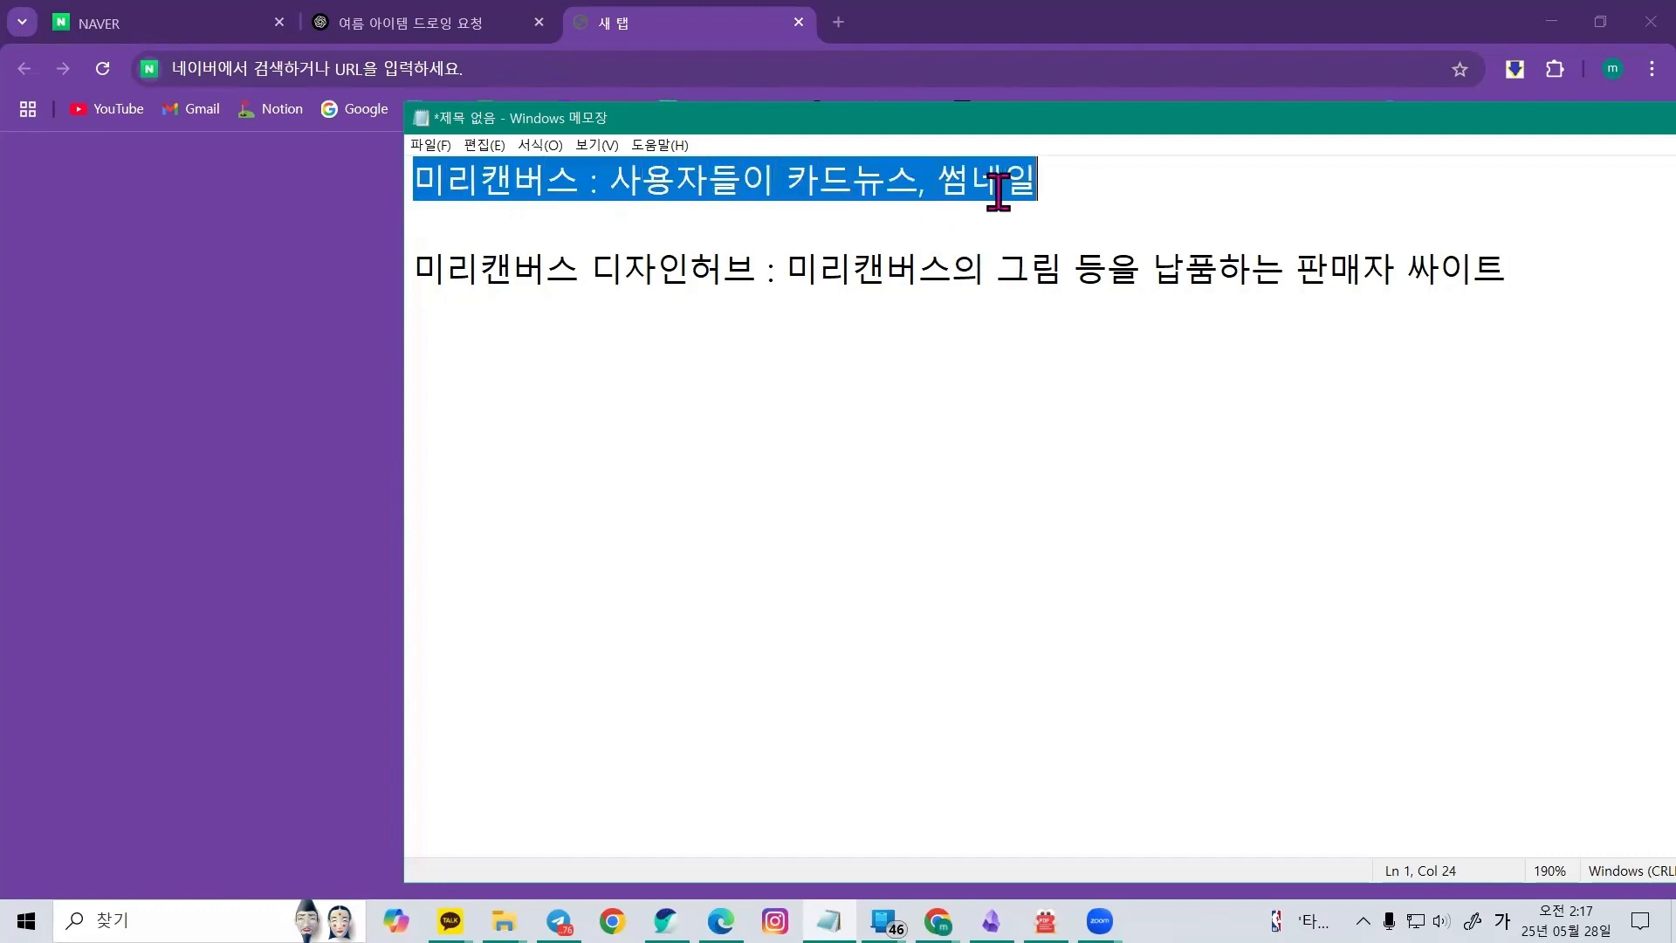
click(871, 194)
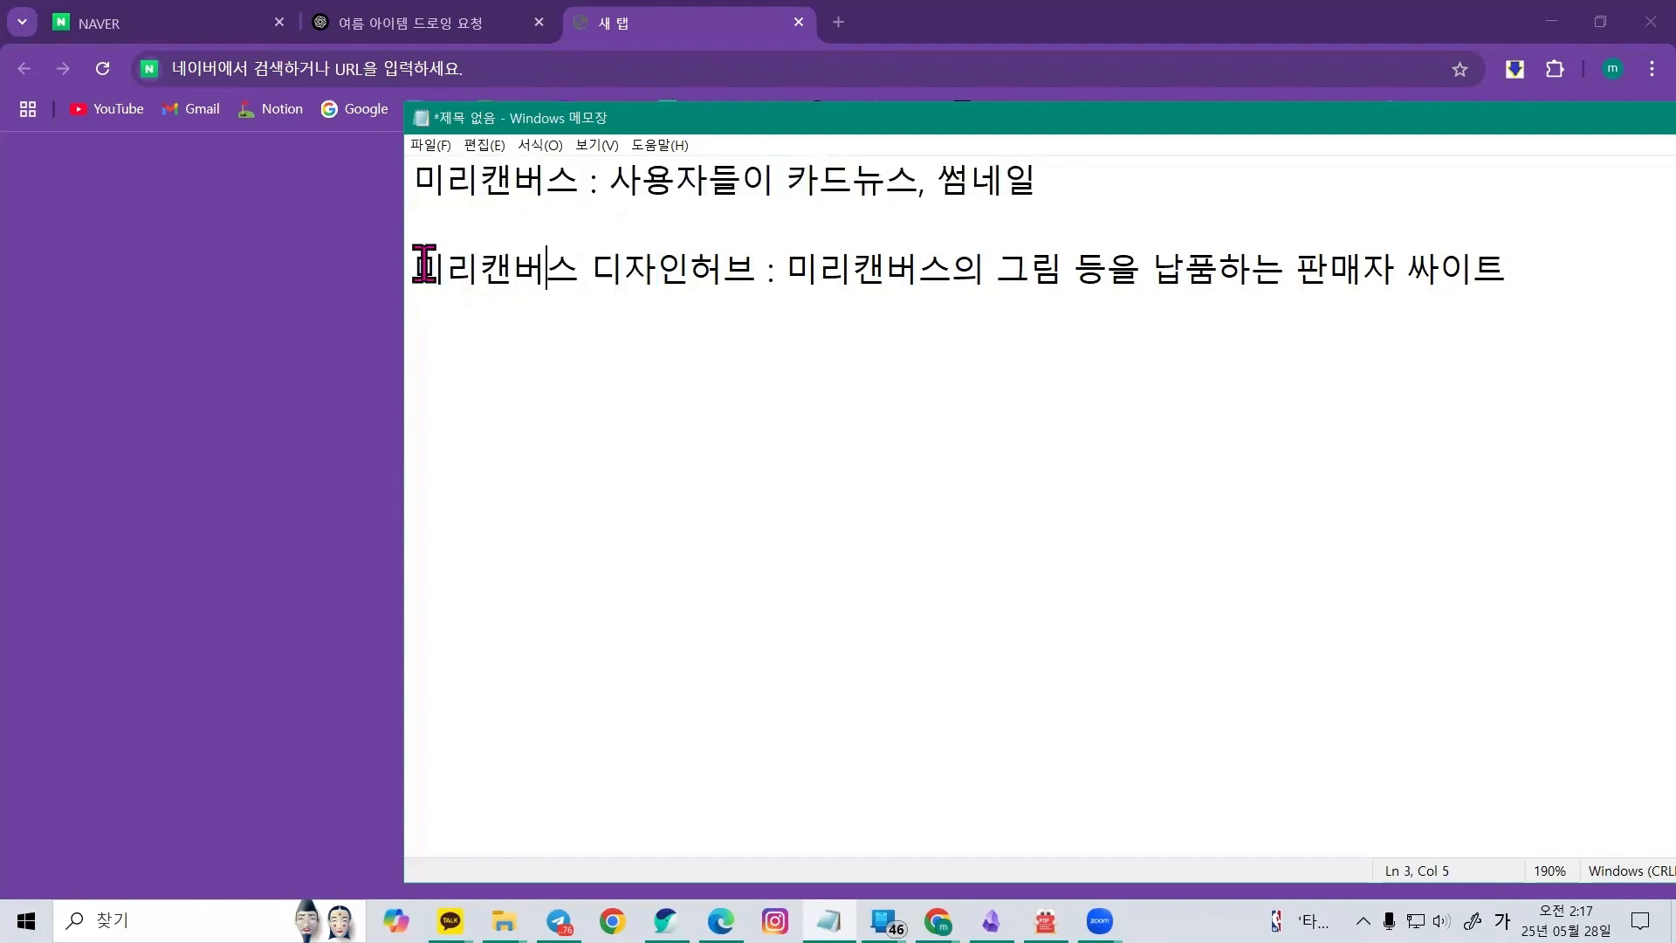
drag(417, 269, 749, 267)
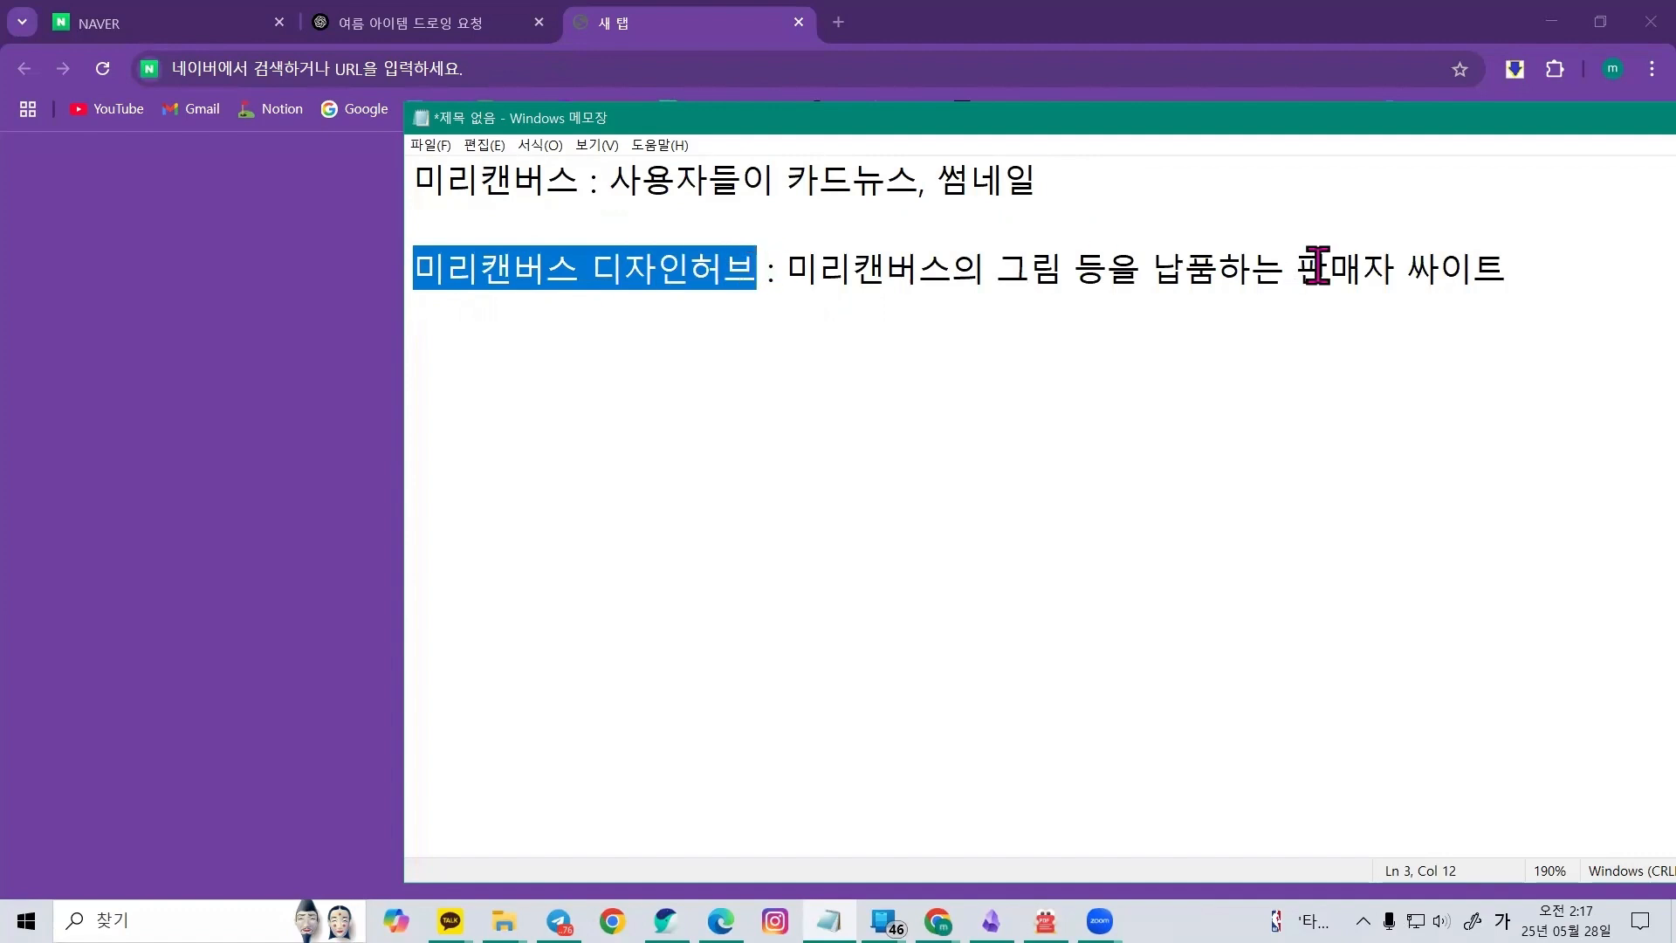
Start a new line two rows below with the label '미리캔버스 기여자 :'
click(1540, 267)
key(Return)
key(Return)
text(미리캔버스 기여잘)
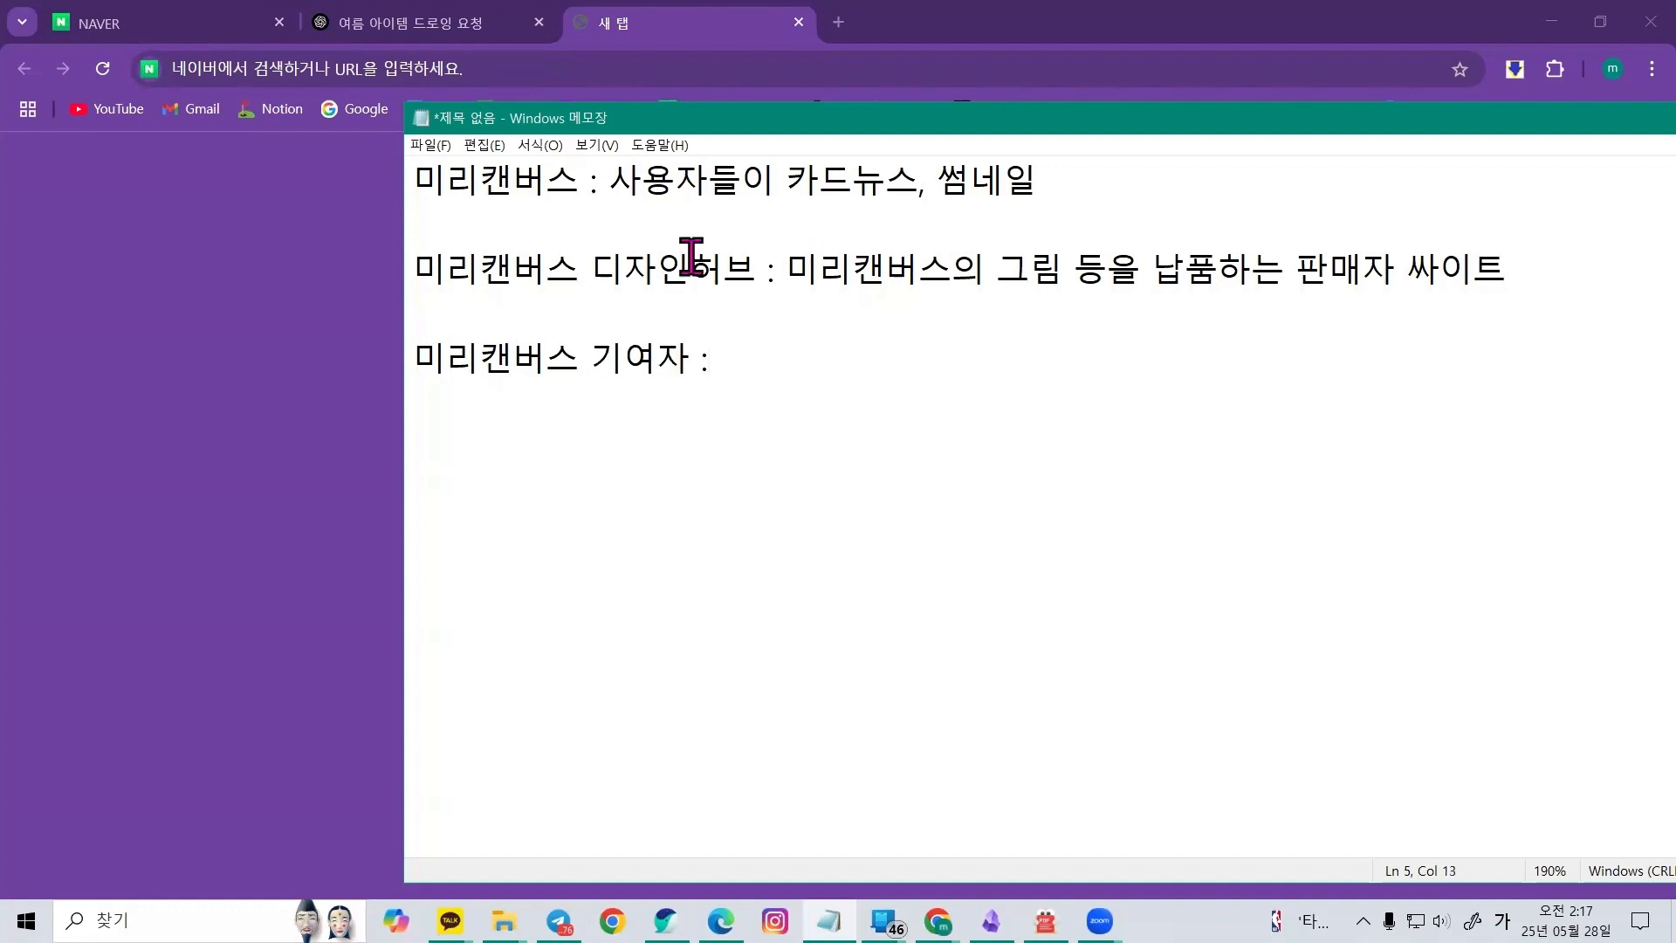
Define it as '미리캔버스 디자인허브에서 그림 등을 올려서 판매하는 사람'
click(629, 271)
text(미리캔버스 디자인)
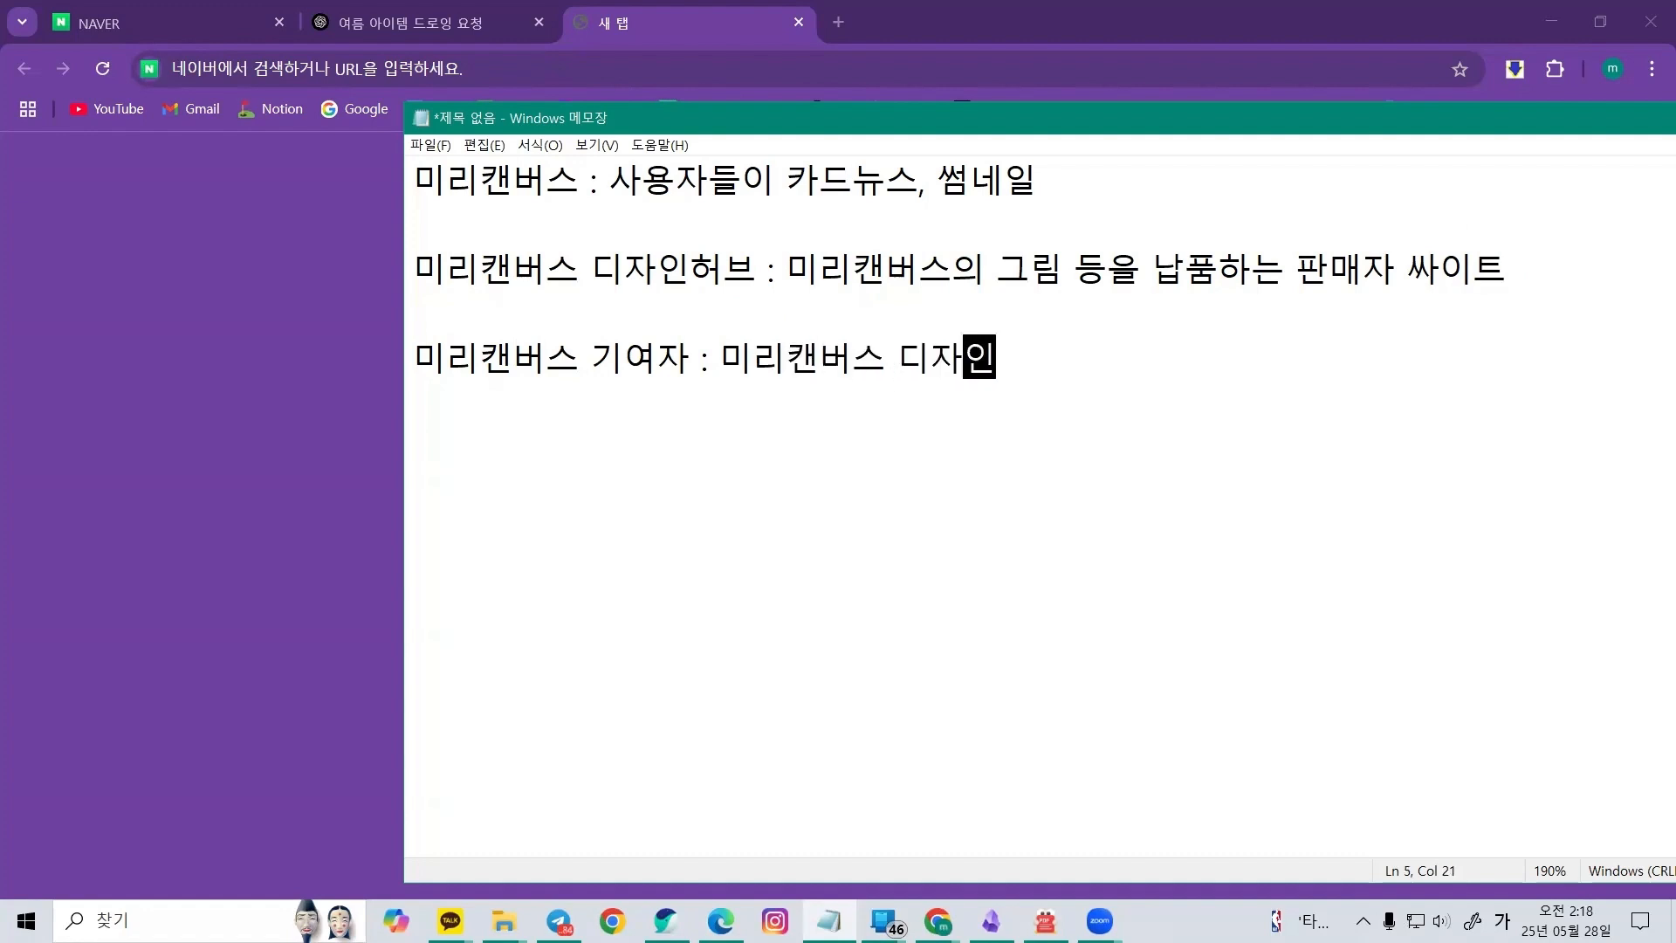
text(허브에서 그림 등을 올)
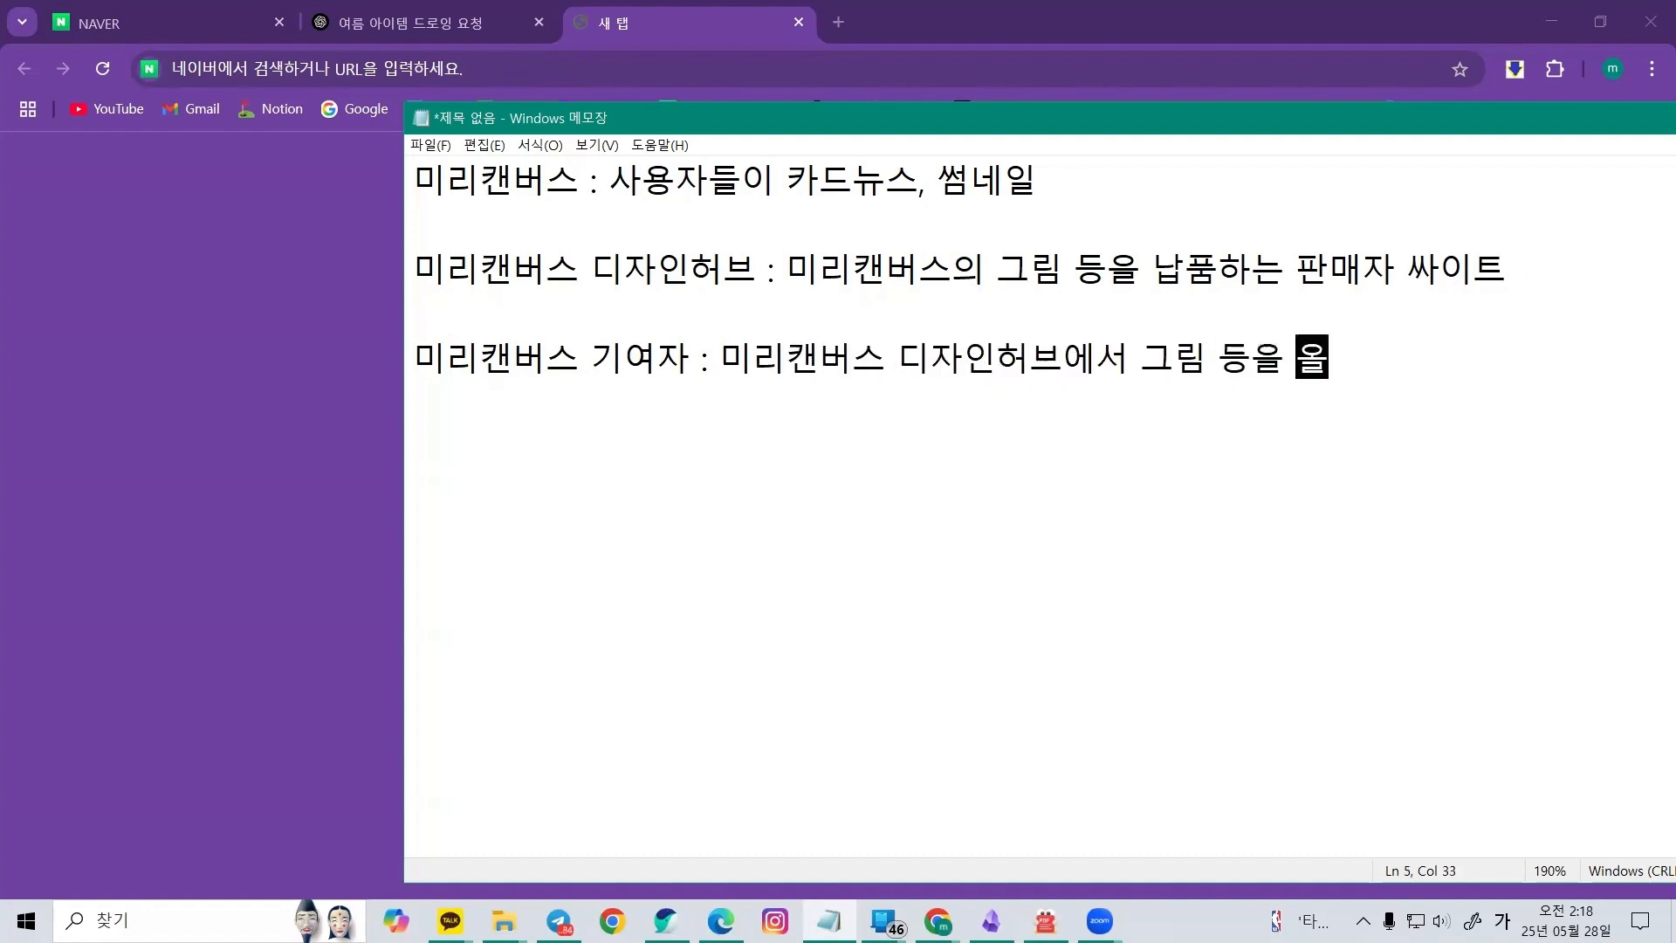
text(려서 판매하는 사람)
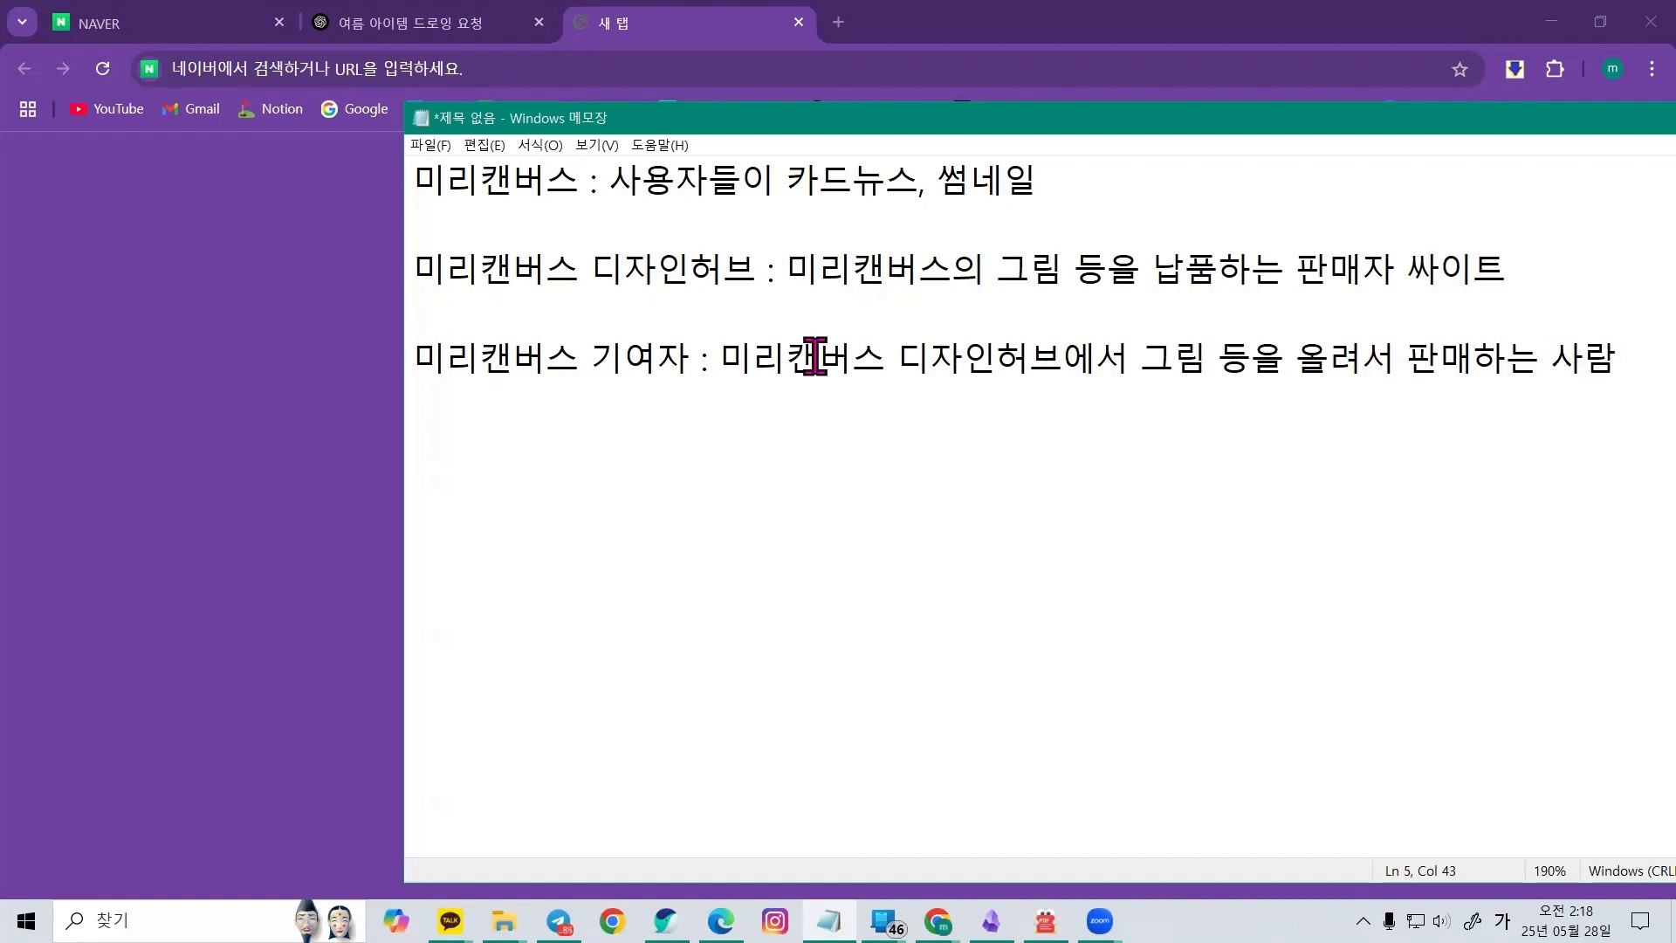
Highlight the 미리캔버스 기여자 and 미리캔버스 디자인허브 terms to compare them
click(761, 193)
click(774, 281)
click(811, 360)
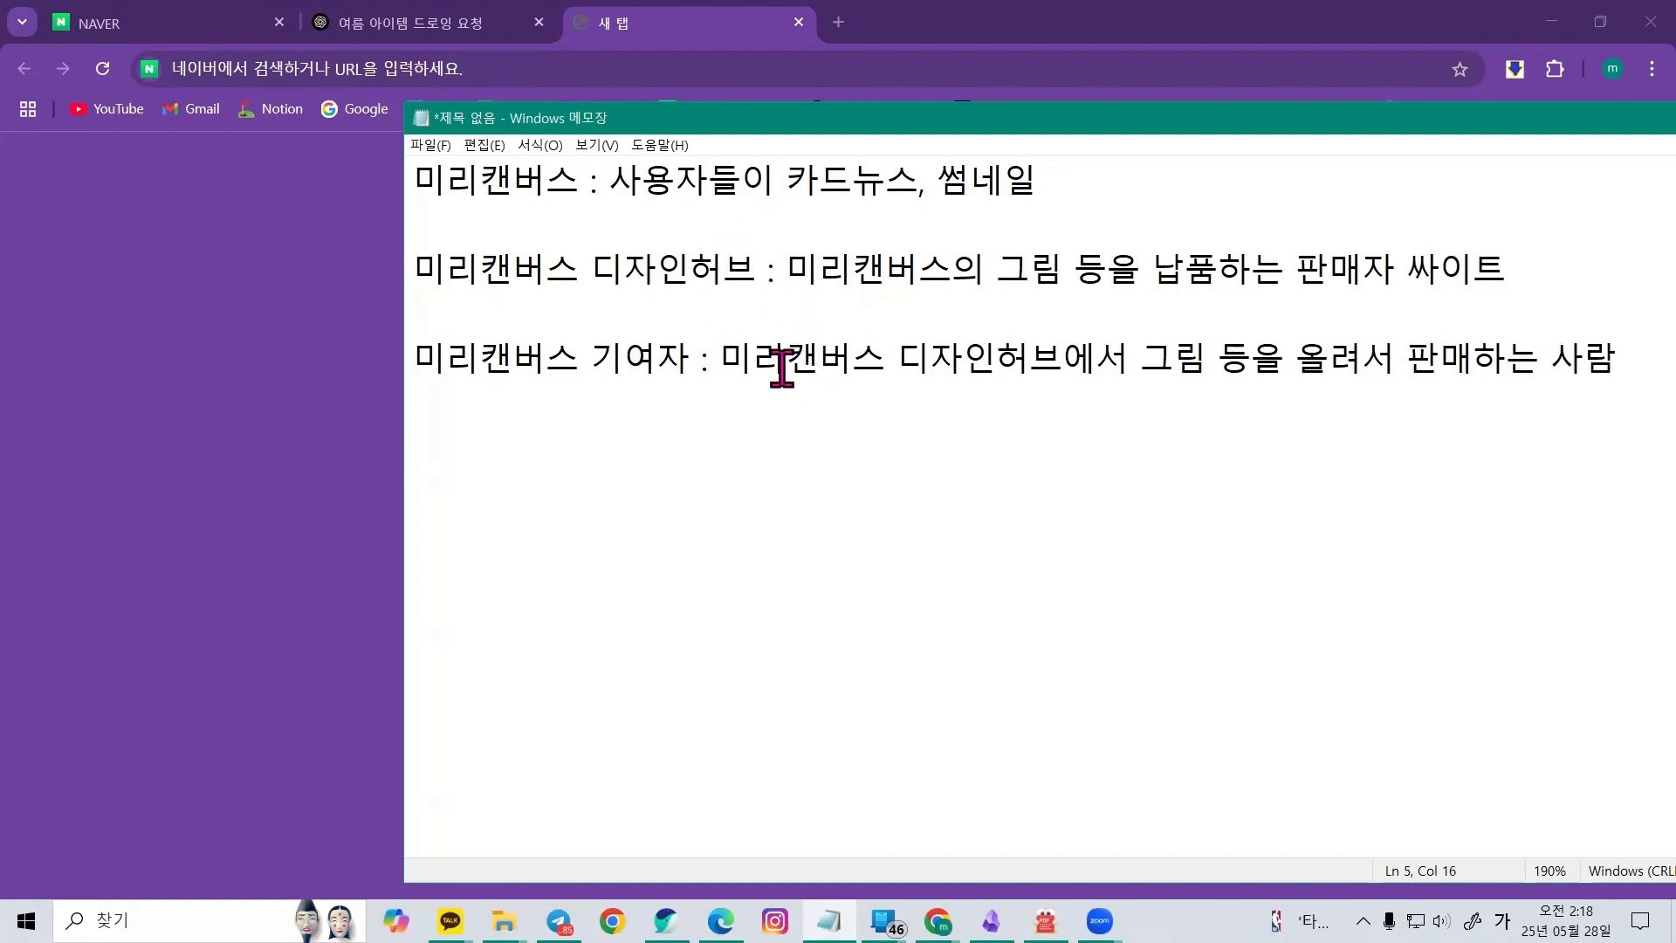
drag(417, 356, 680, 367)
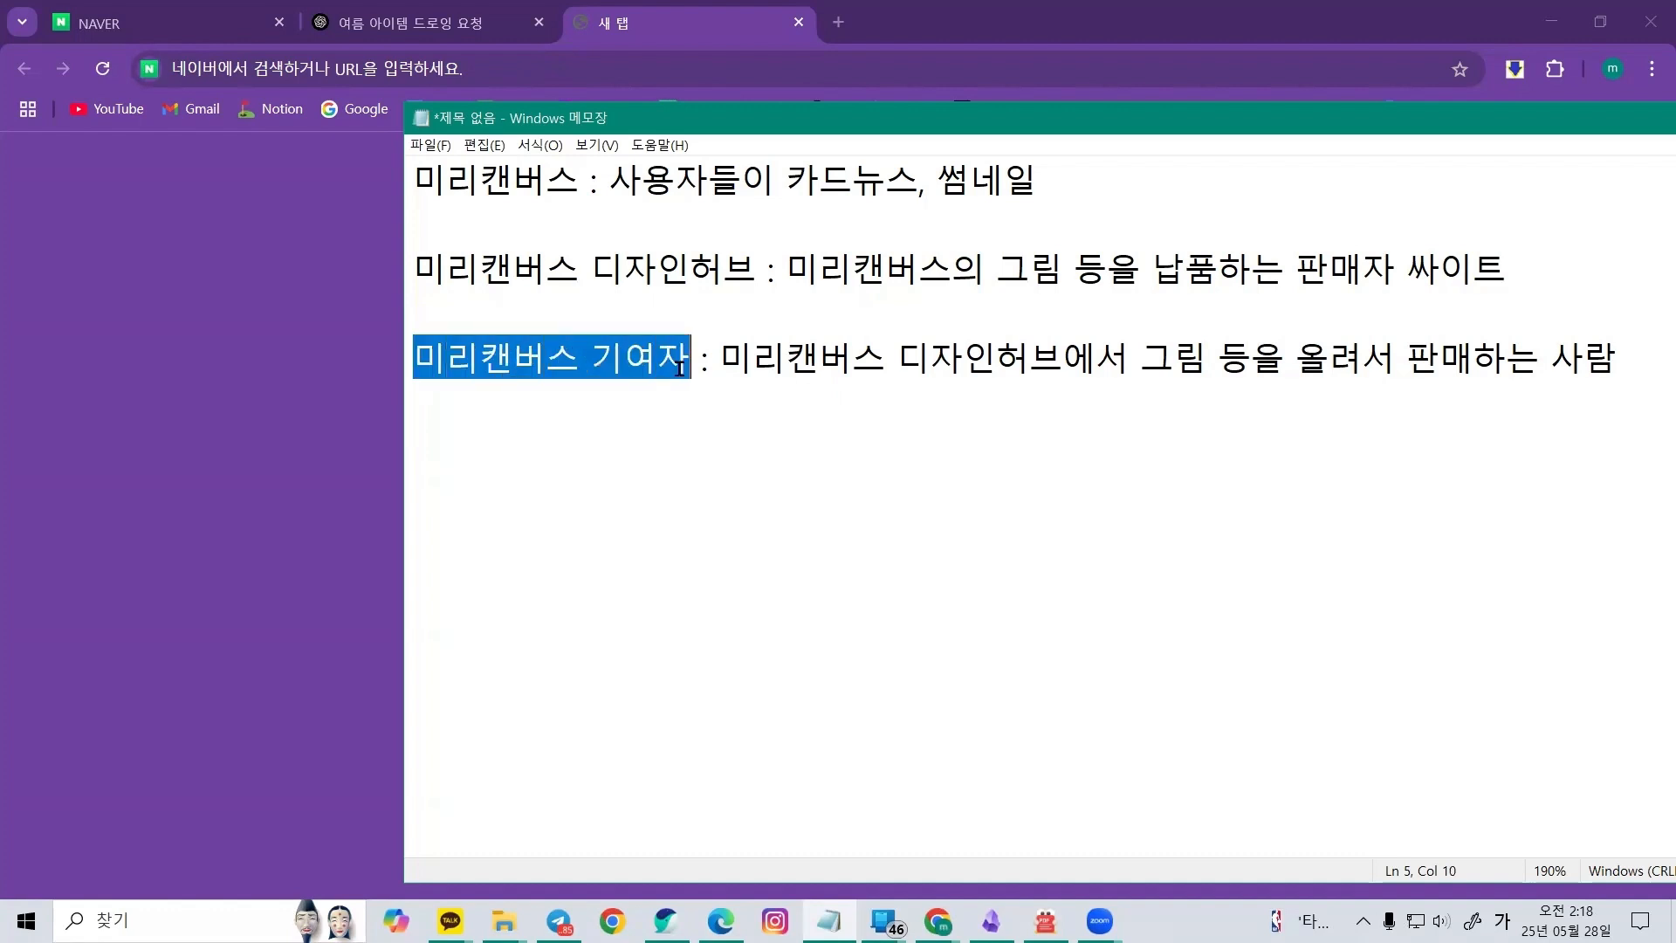
drag(420, 267, 751, 279)
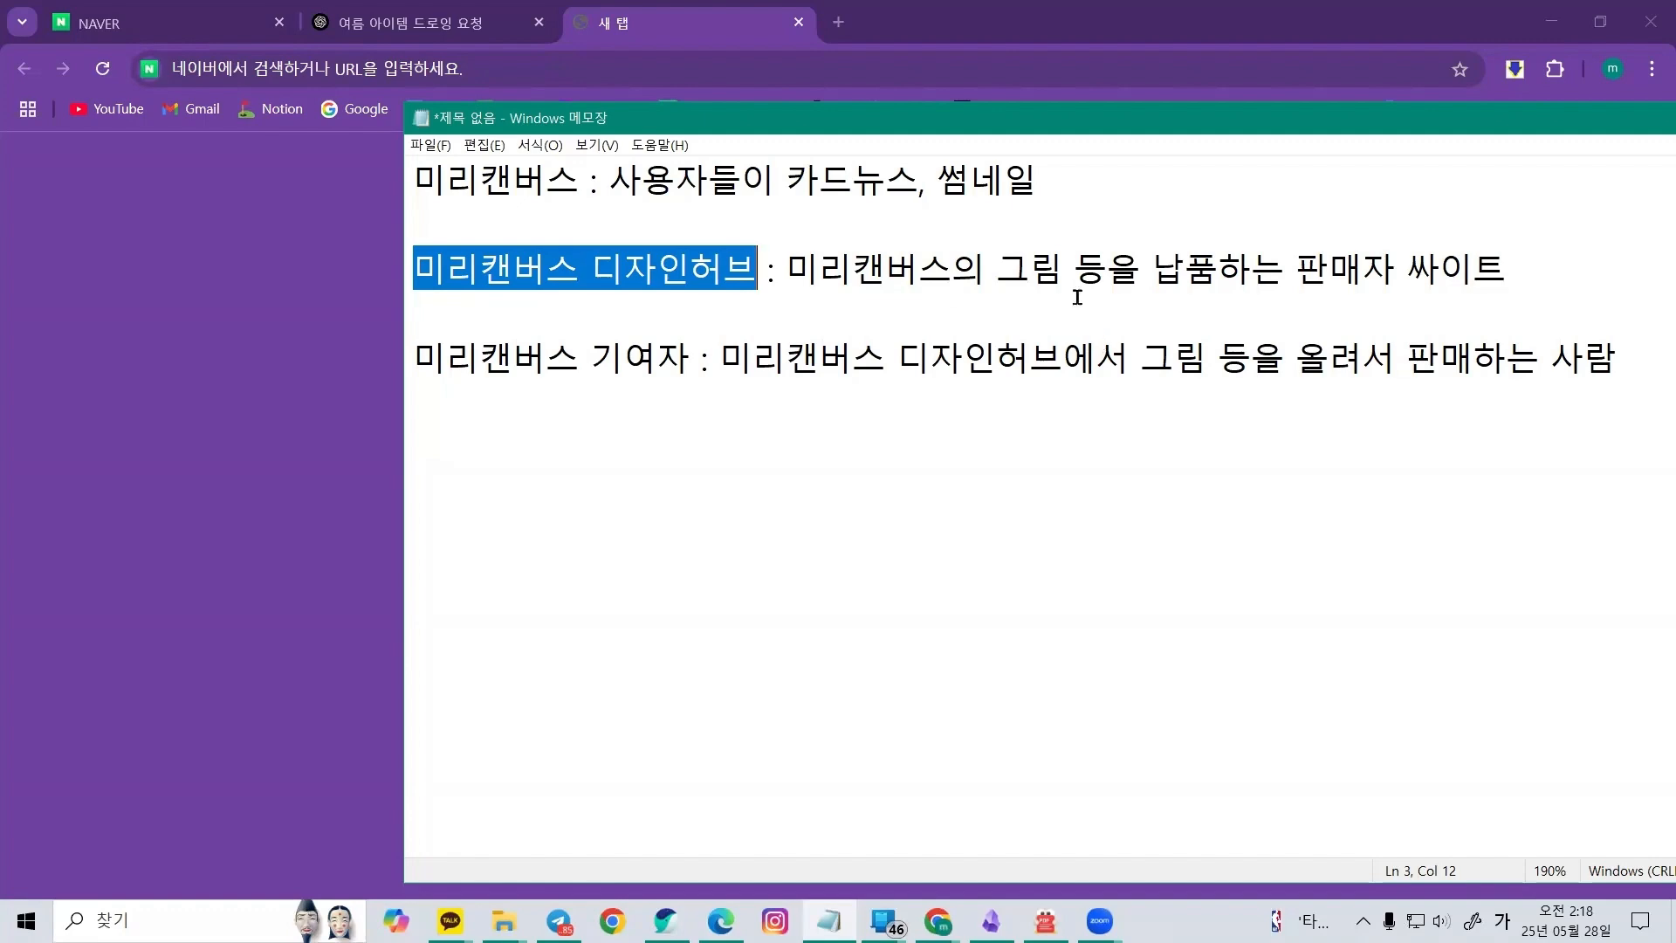
Switch to the browser, search Naver for 미리캔버스 and open the MiriCanvas design page
double_click(990, 127)
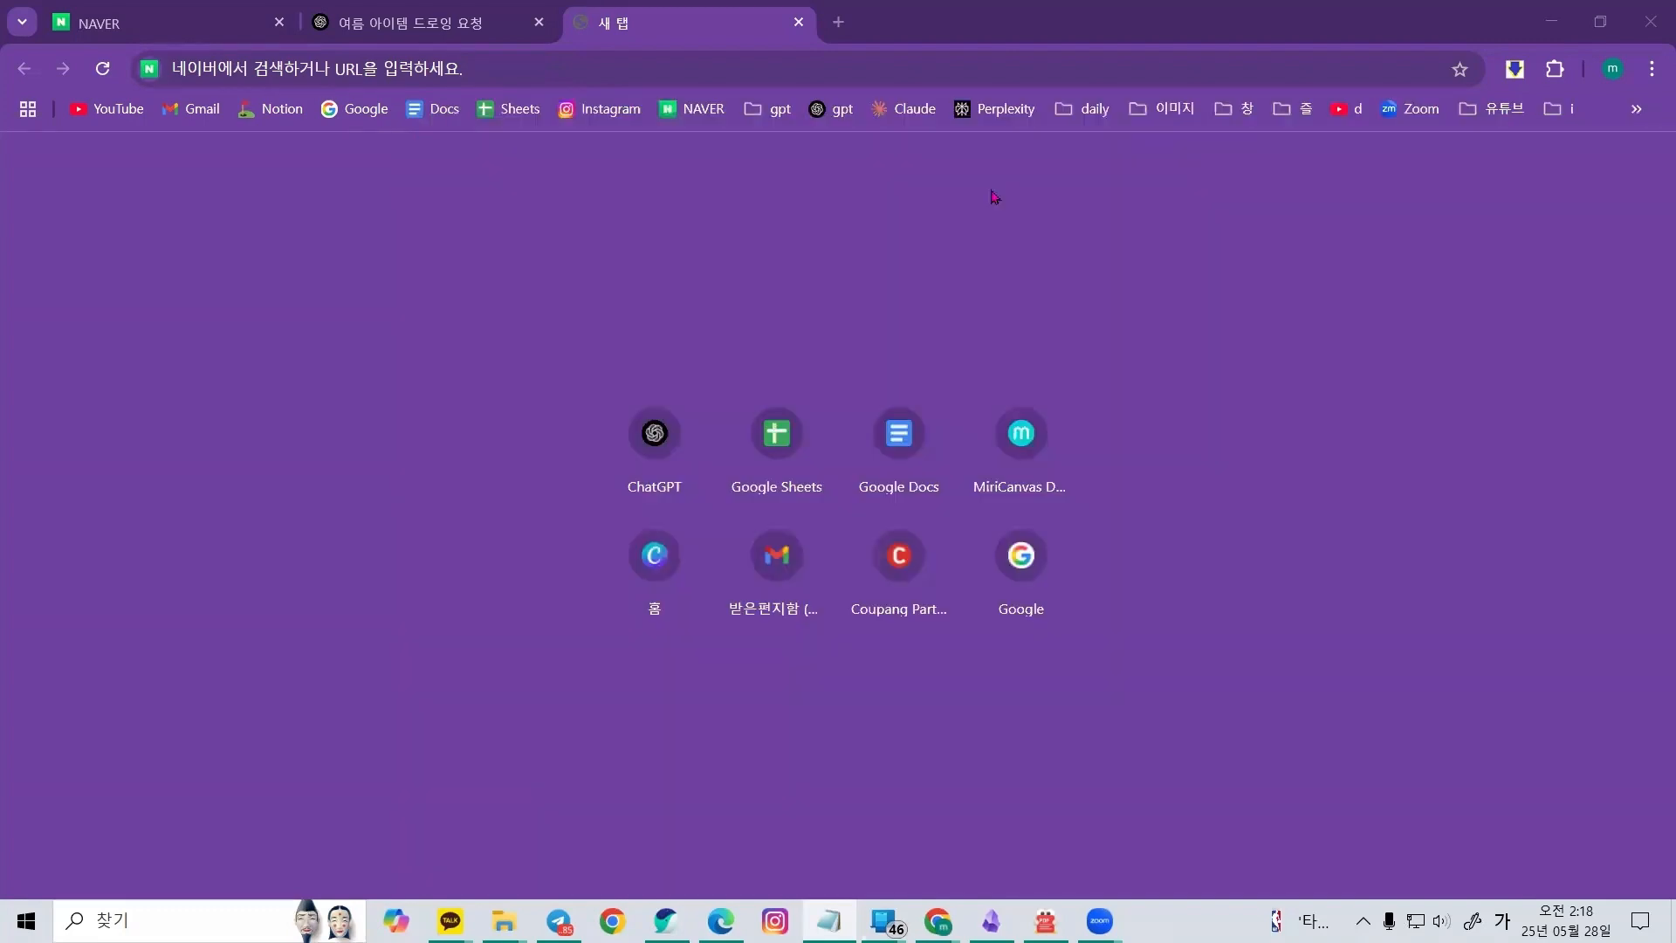
click(639, 70)
text(미리)
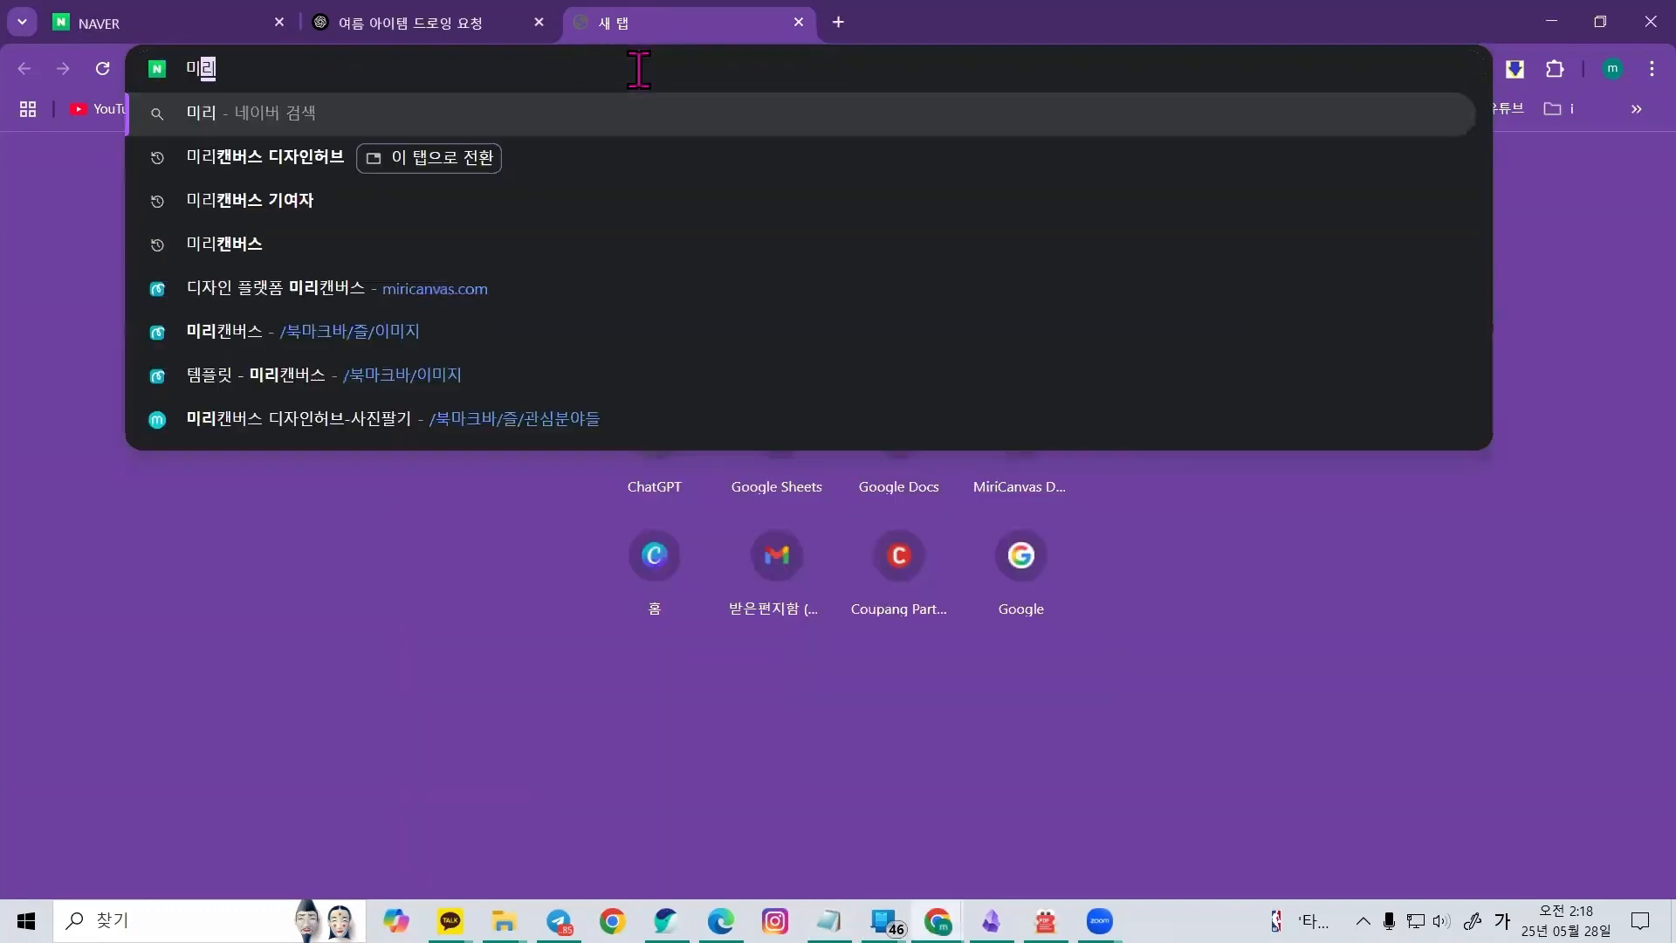
click(679, 241)
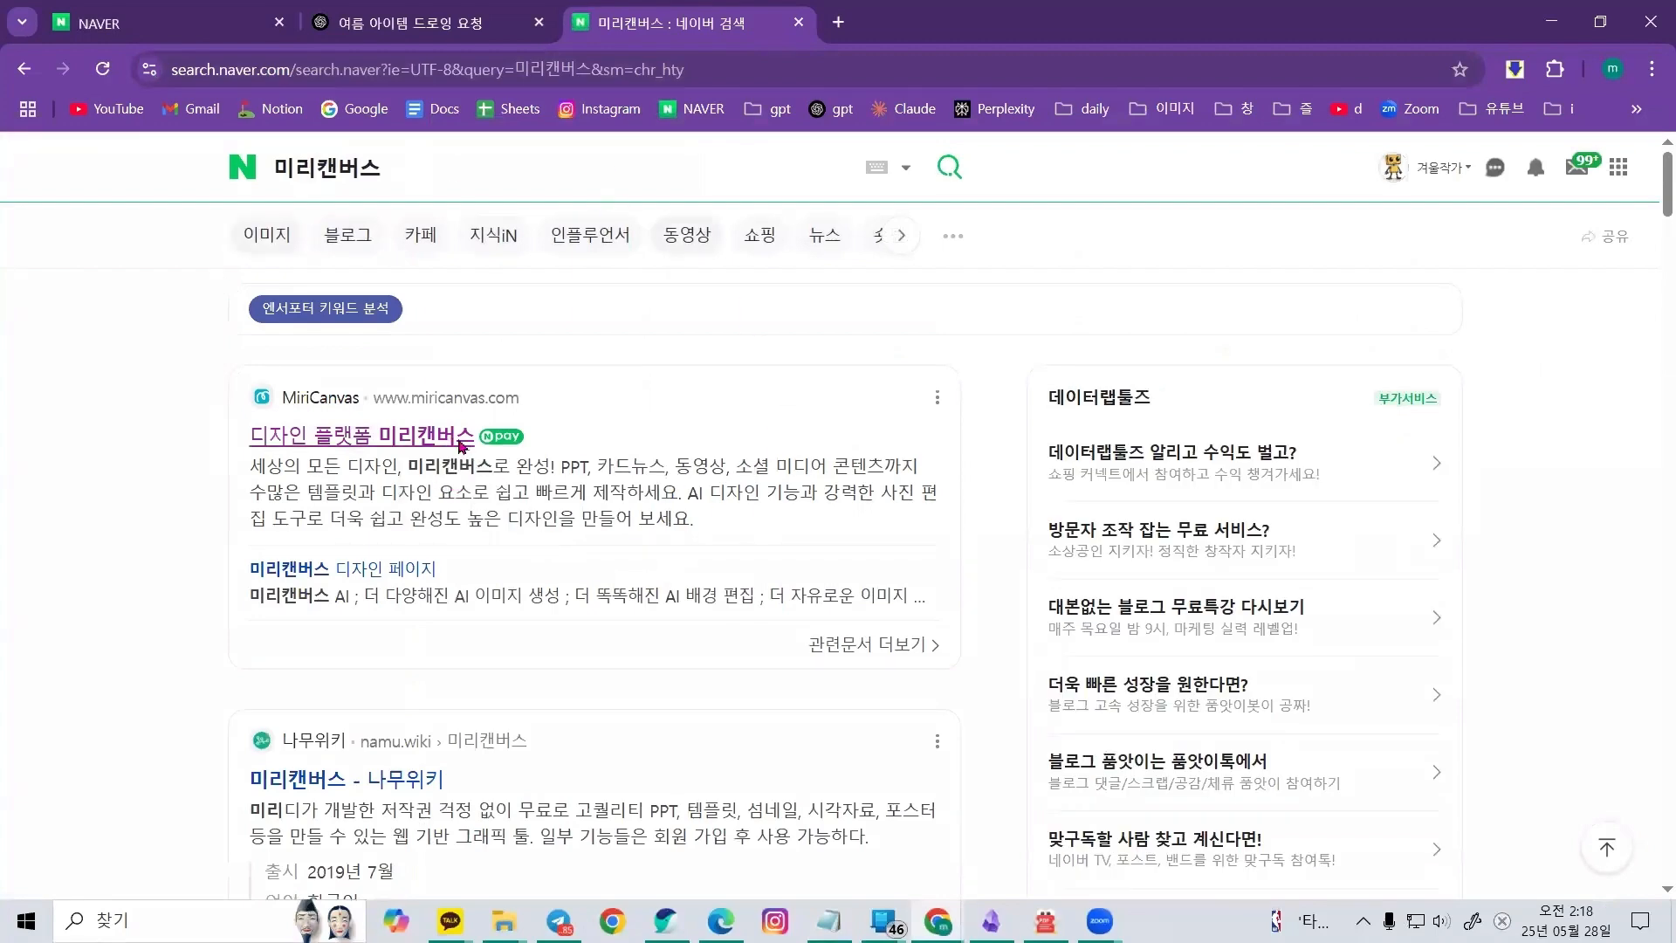
click(447, 439)
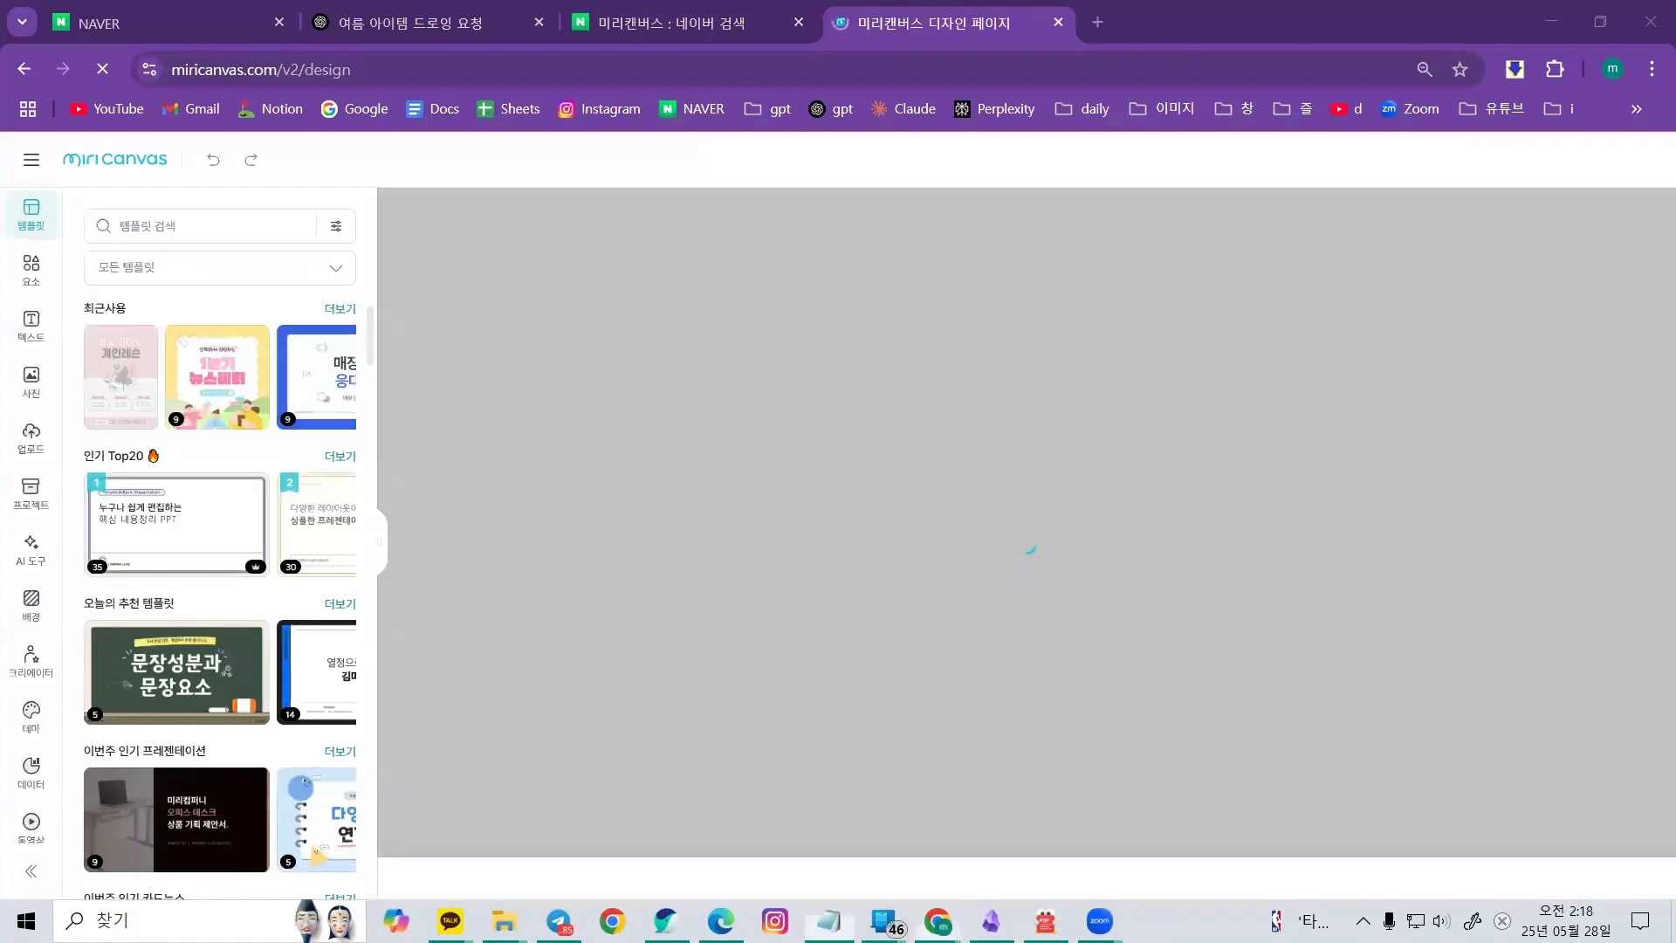
Switch back to Notepad and append '등을 만들 수 있는' to the first definition line
key(alt+Tab)
mouse_move(541, 190)
mouse_down()
mouse_move(407, 191)
mouse_move(517, 197)
mouse_up()
click(848, 192)
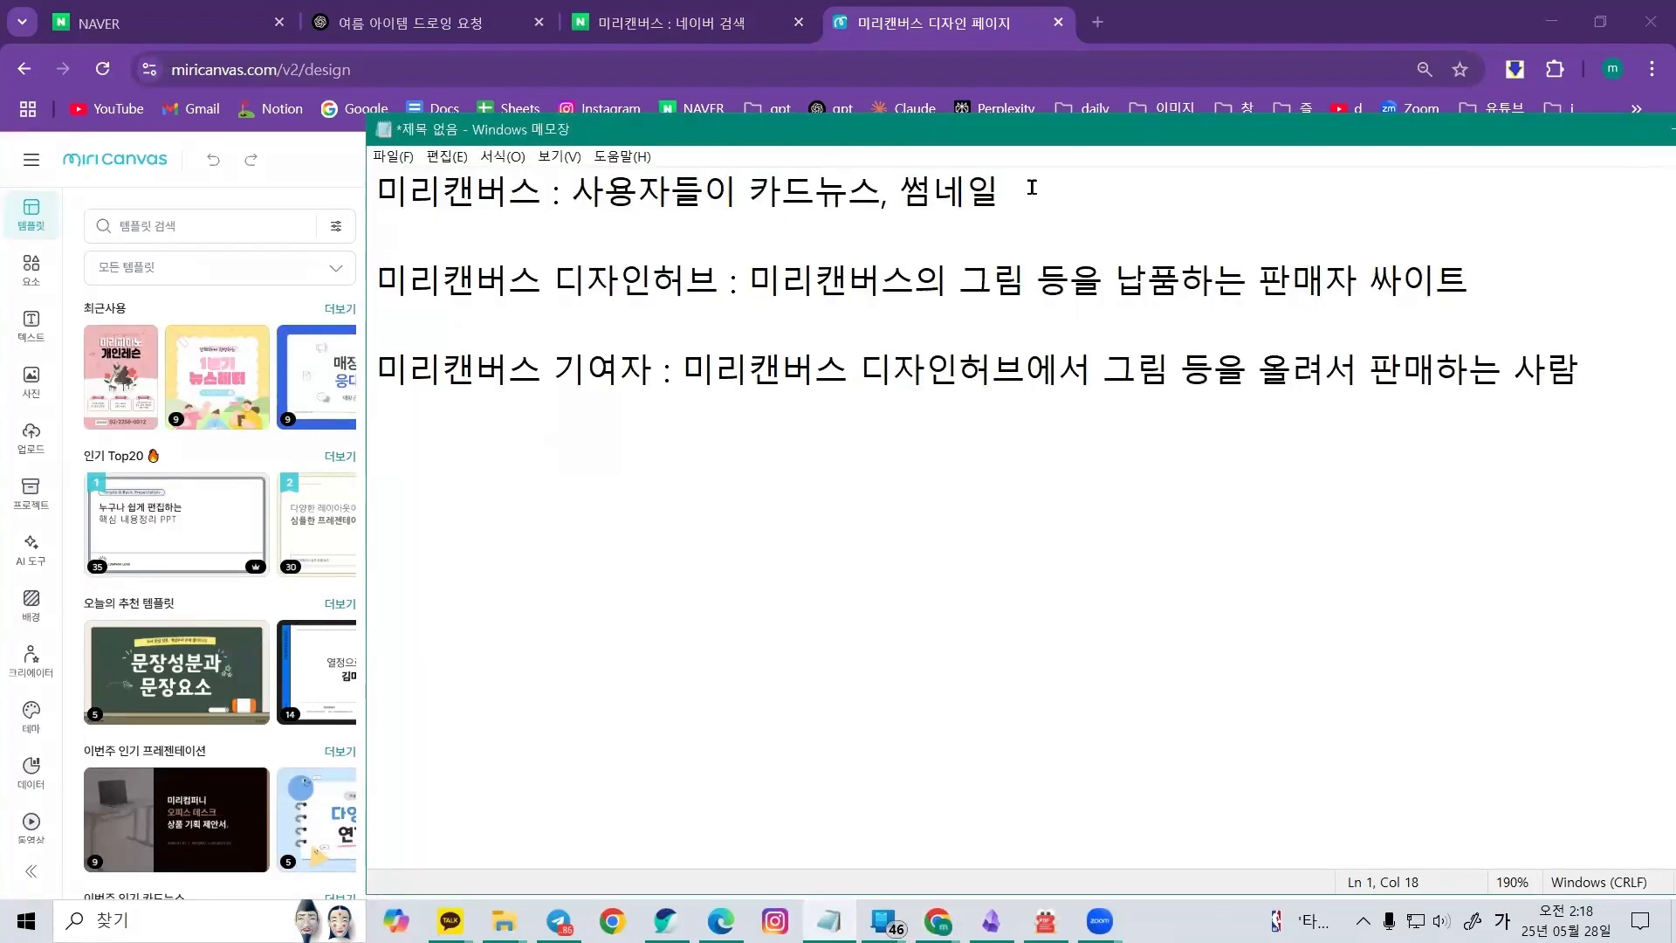
text(등을 만들 수 있는 ㄴ)
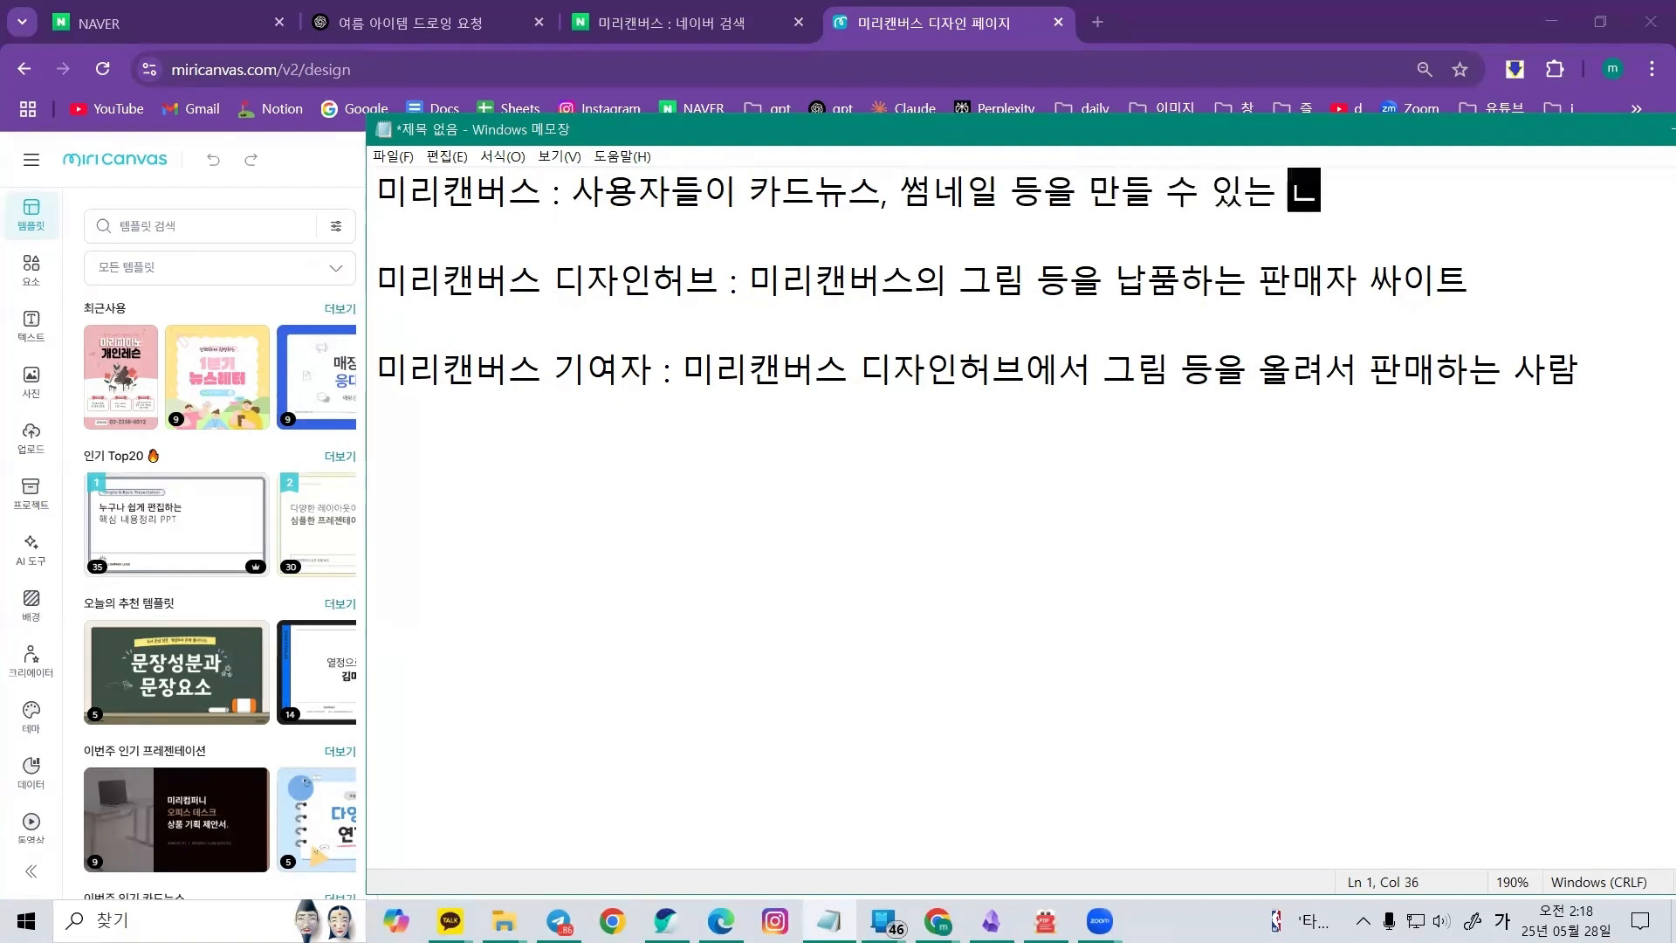
Return to the MiriCanvas editor, browse the templates and apply the 어린이 운동회 creator template
click(203, 140)
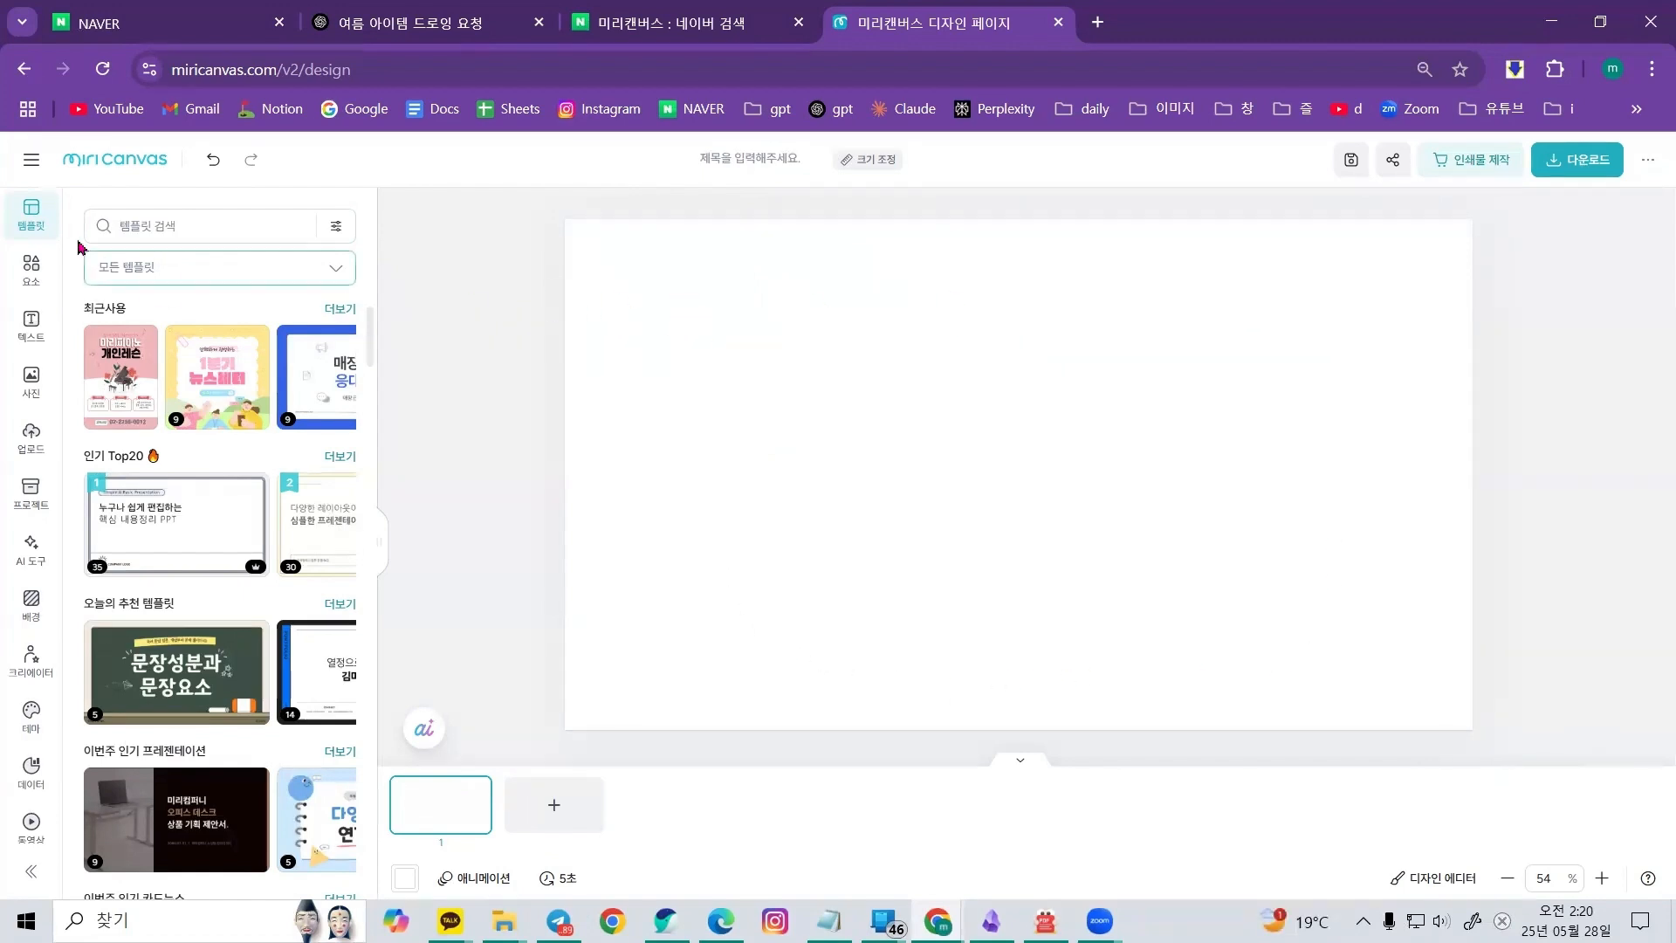
scroll(244, 453, down, 10)
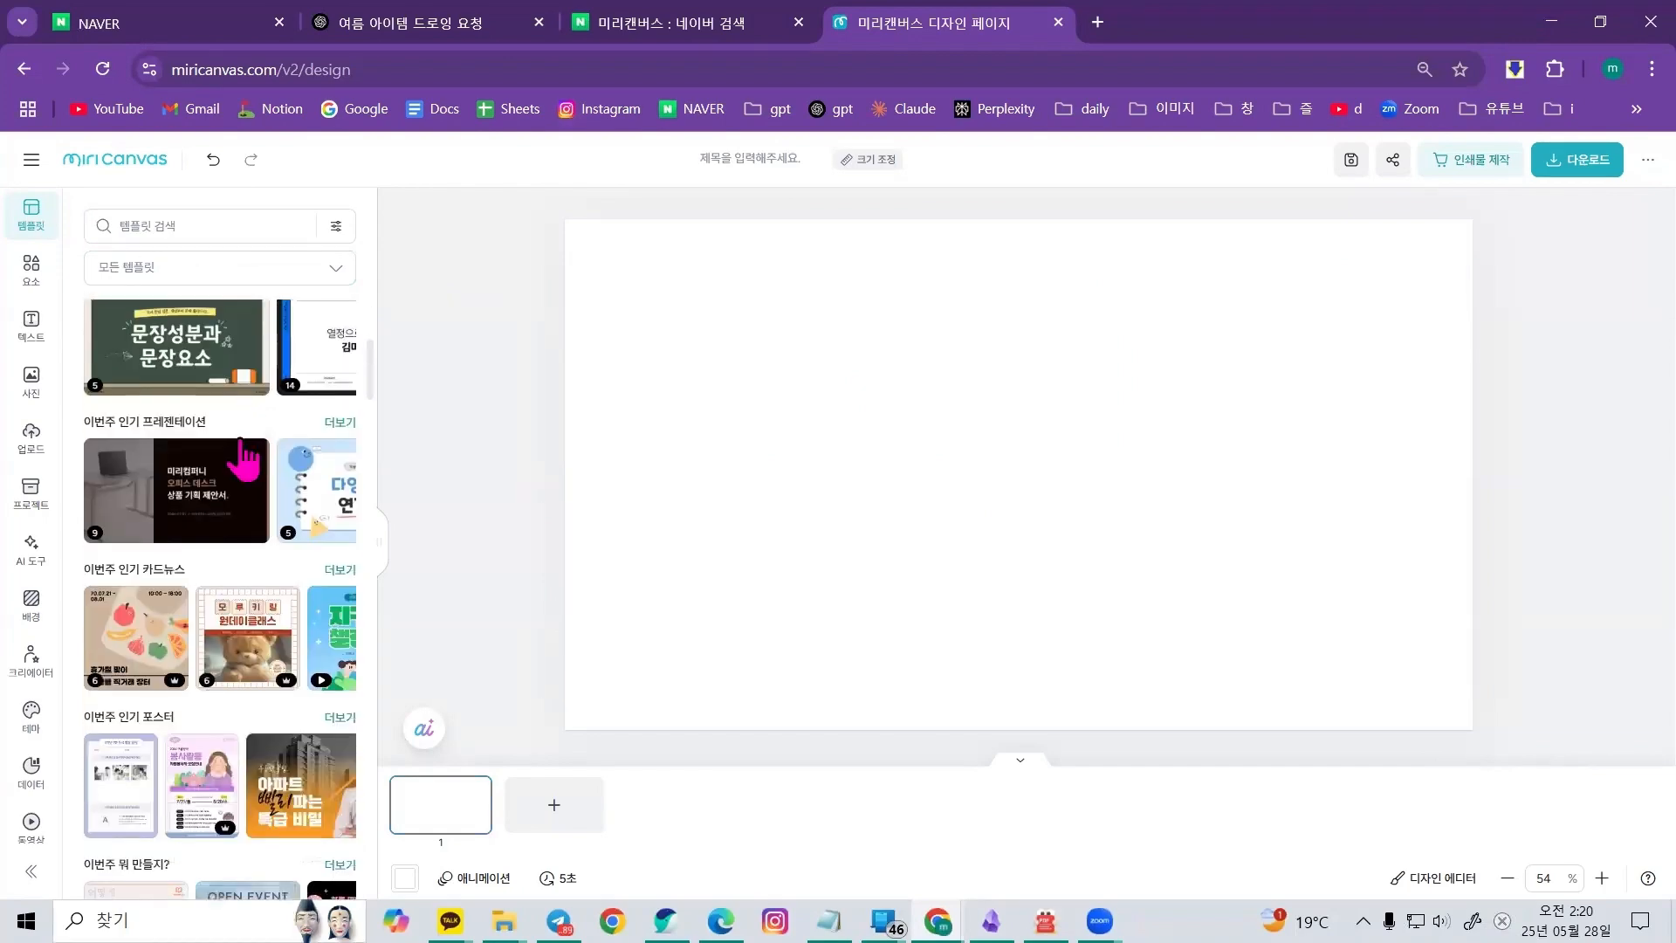
scroll(249, 460, down, 1)
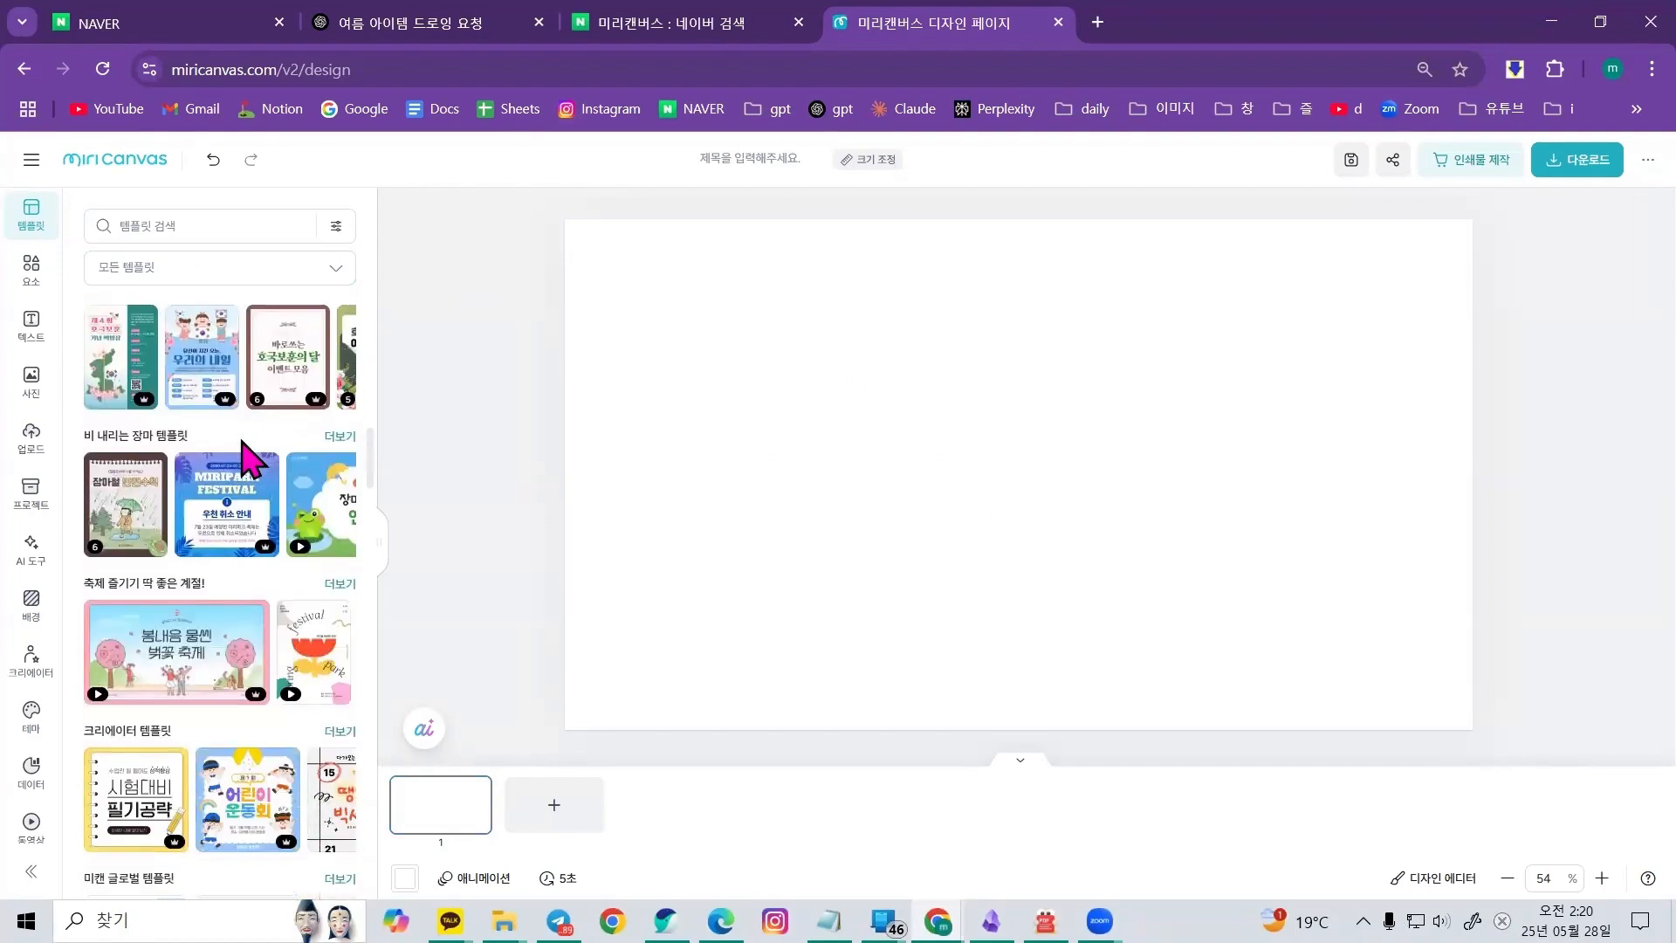
scroll(247, 462, down, 1)
scroll(247, 469, down, 1)
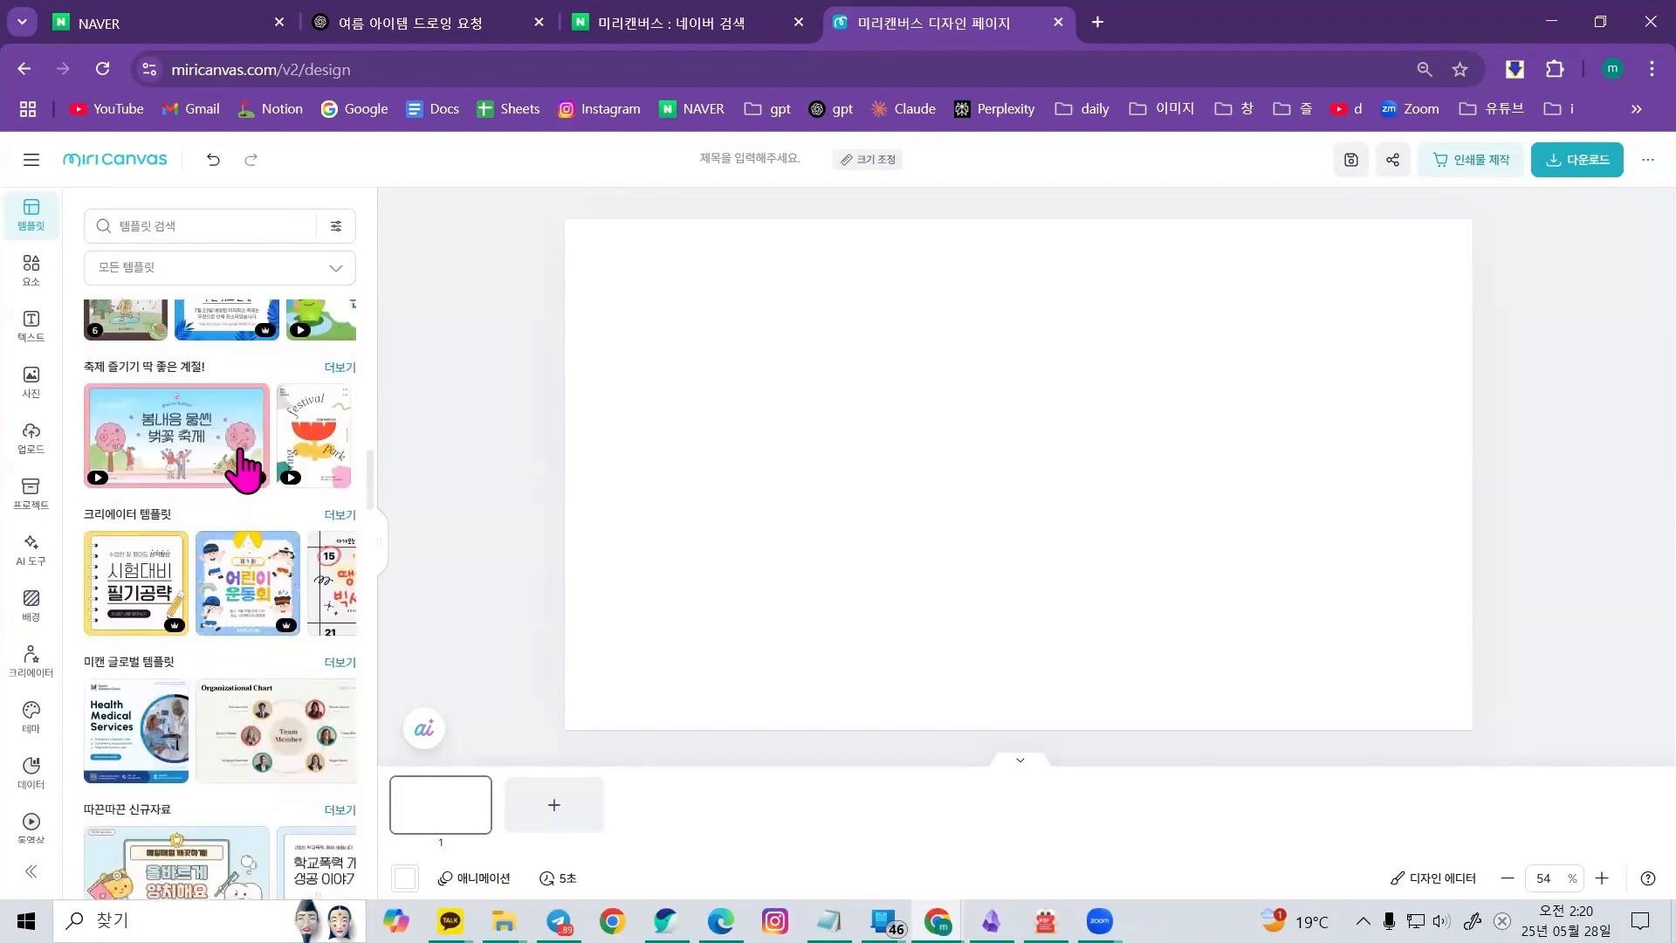
scroll(249, 472, up, 2)
scroll(280, 476, down, 2)
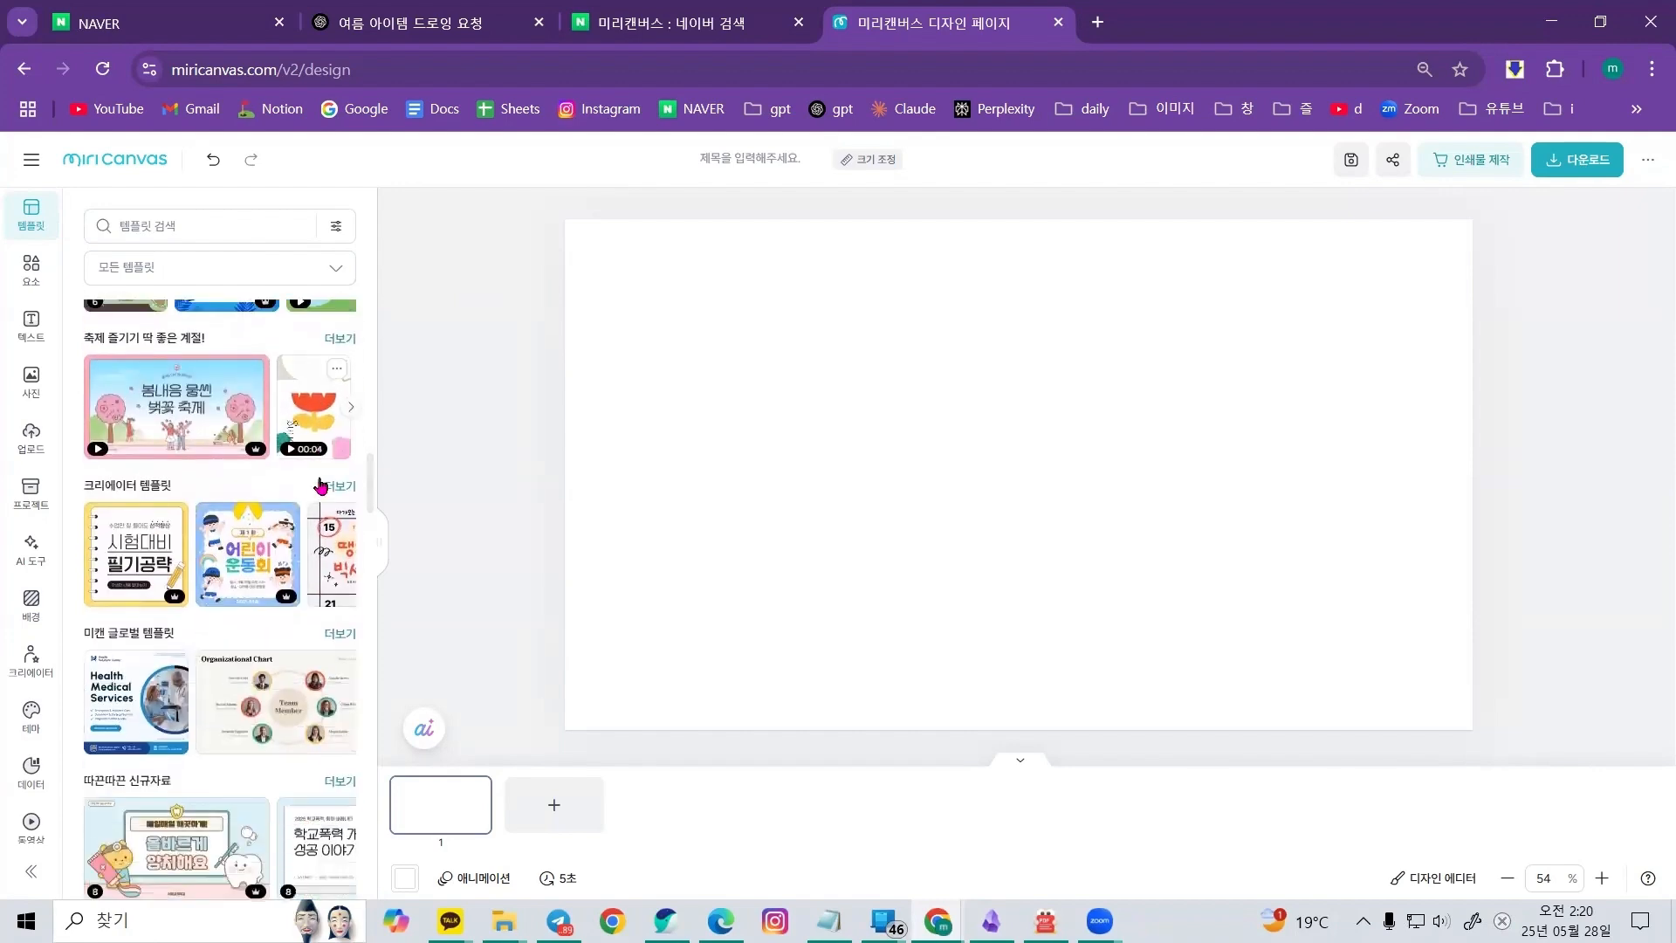
click(248, 550)
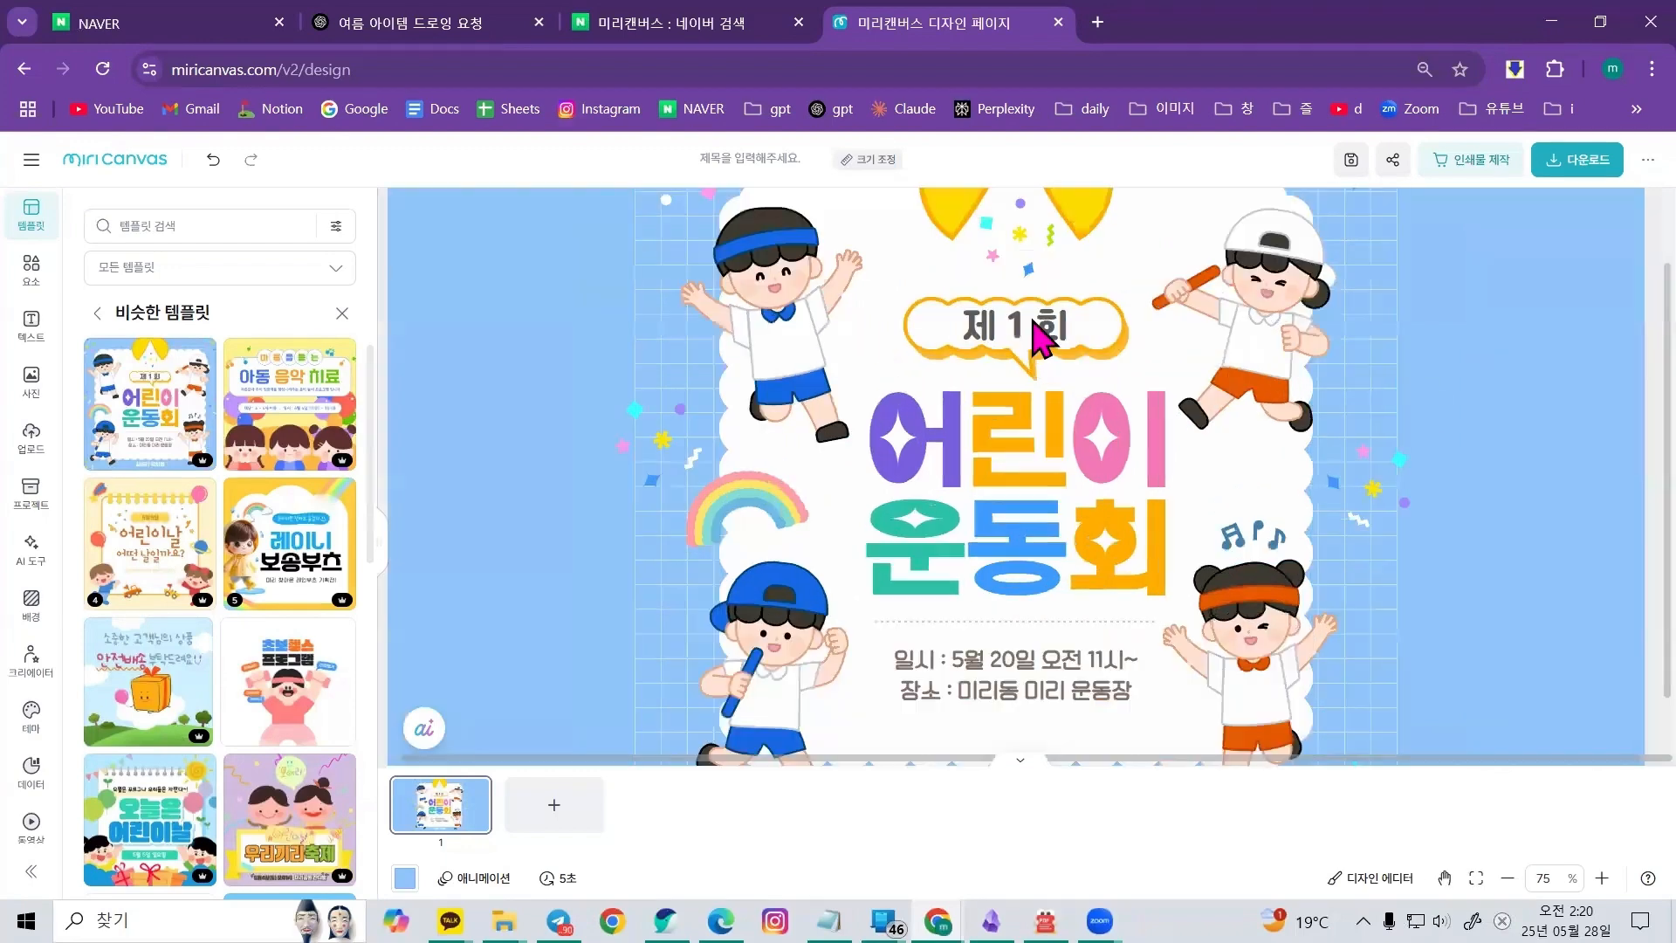
Change the title badge to 제 10 회 and widen its text box so it fits on one line
click(1039, 323)
click(1036, 326)
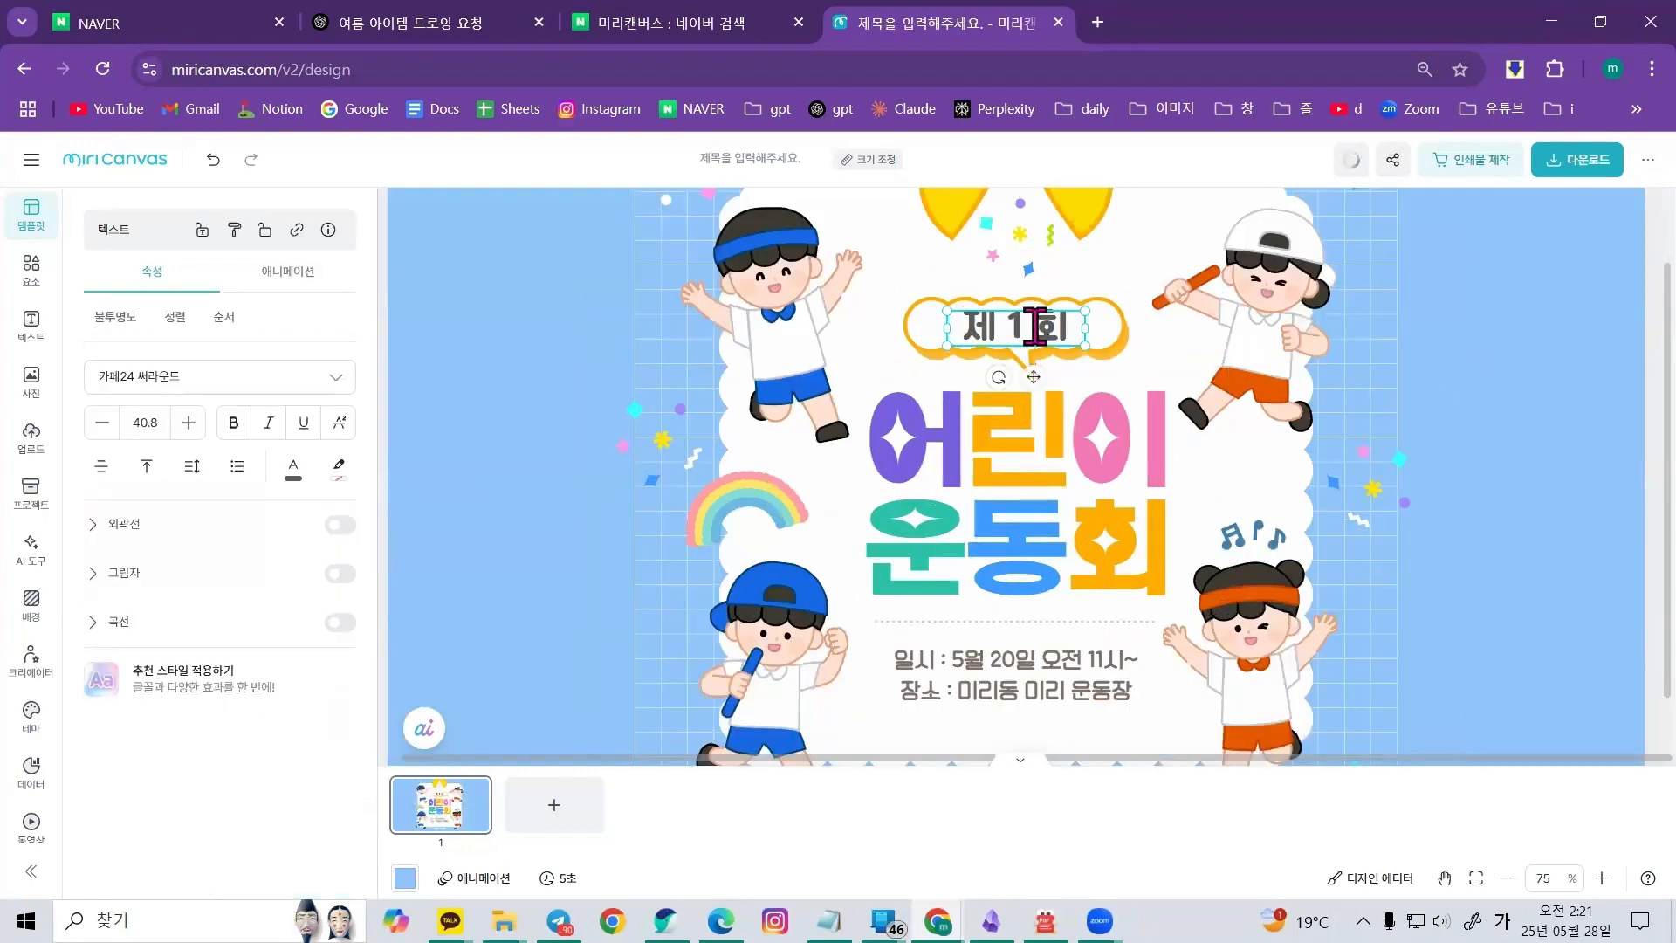
text(0)
click(1322, 405)
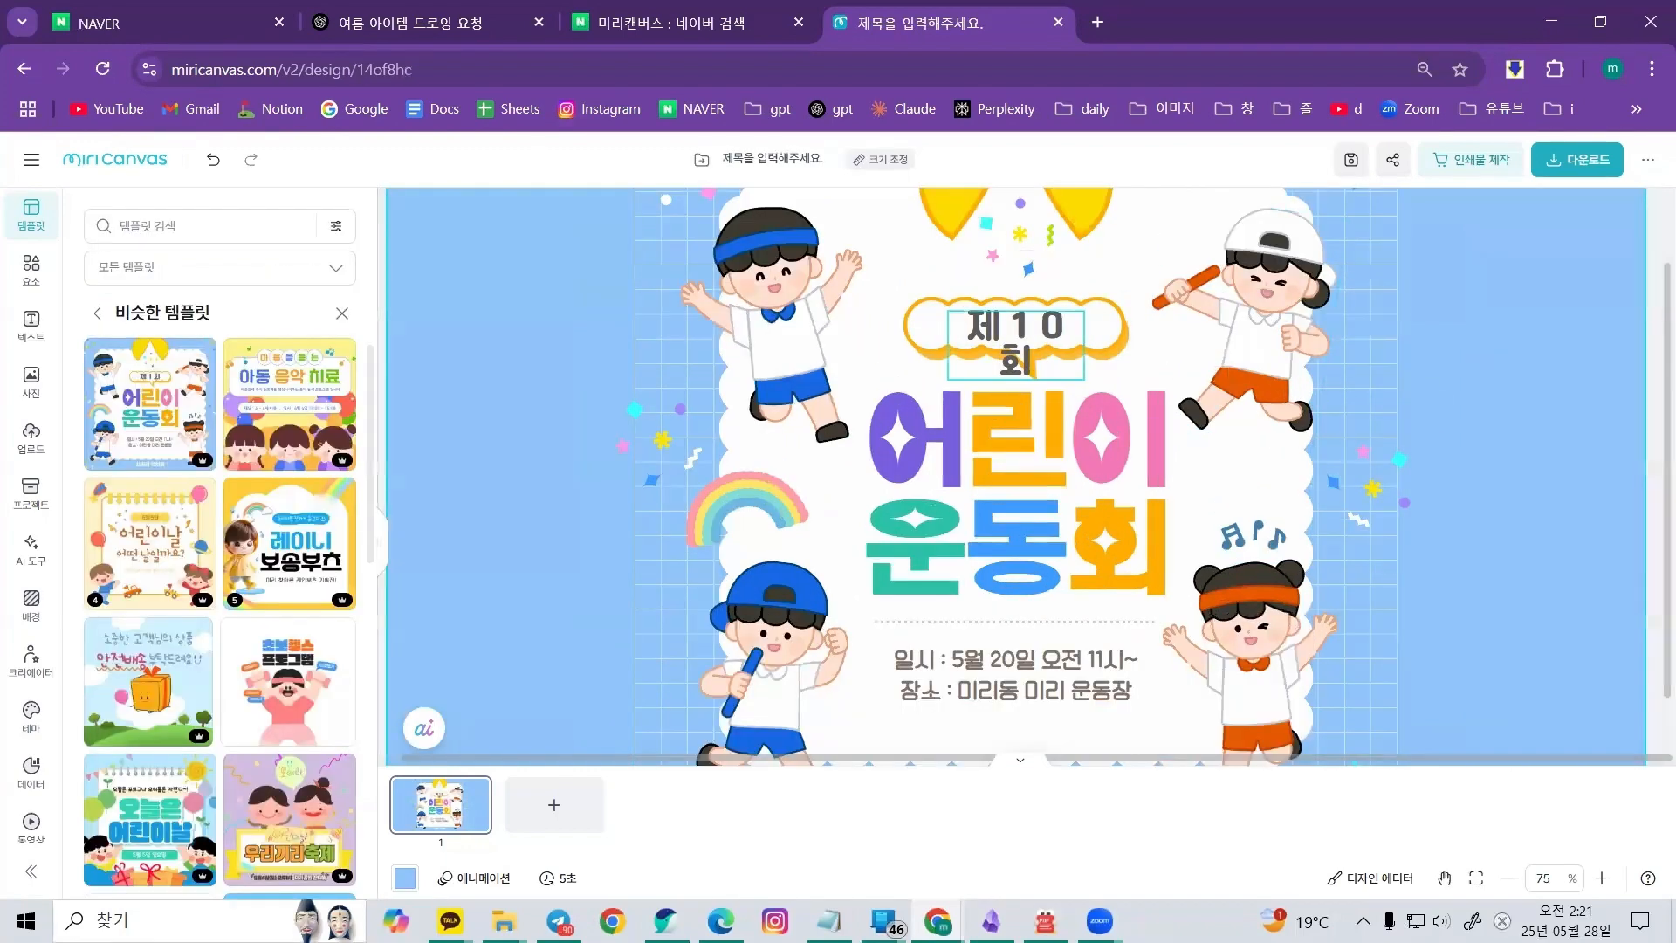
click(1058, 339)
drag(1085, 346, 1114, 347)
Change the event date to 6월 20일 in the date and place text
scroll(1119, 513, down, 1)
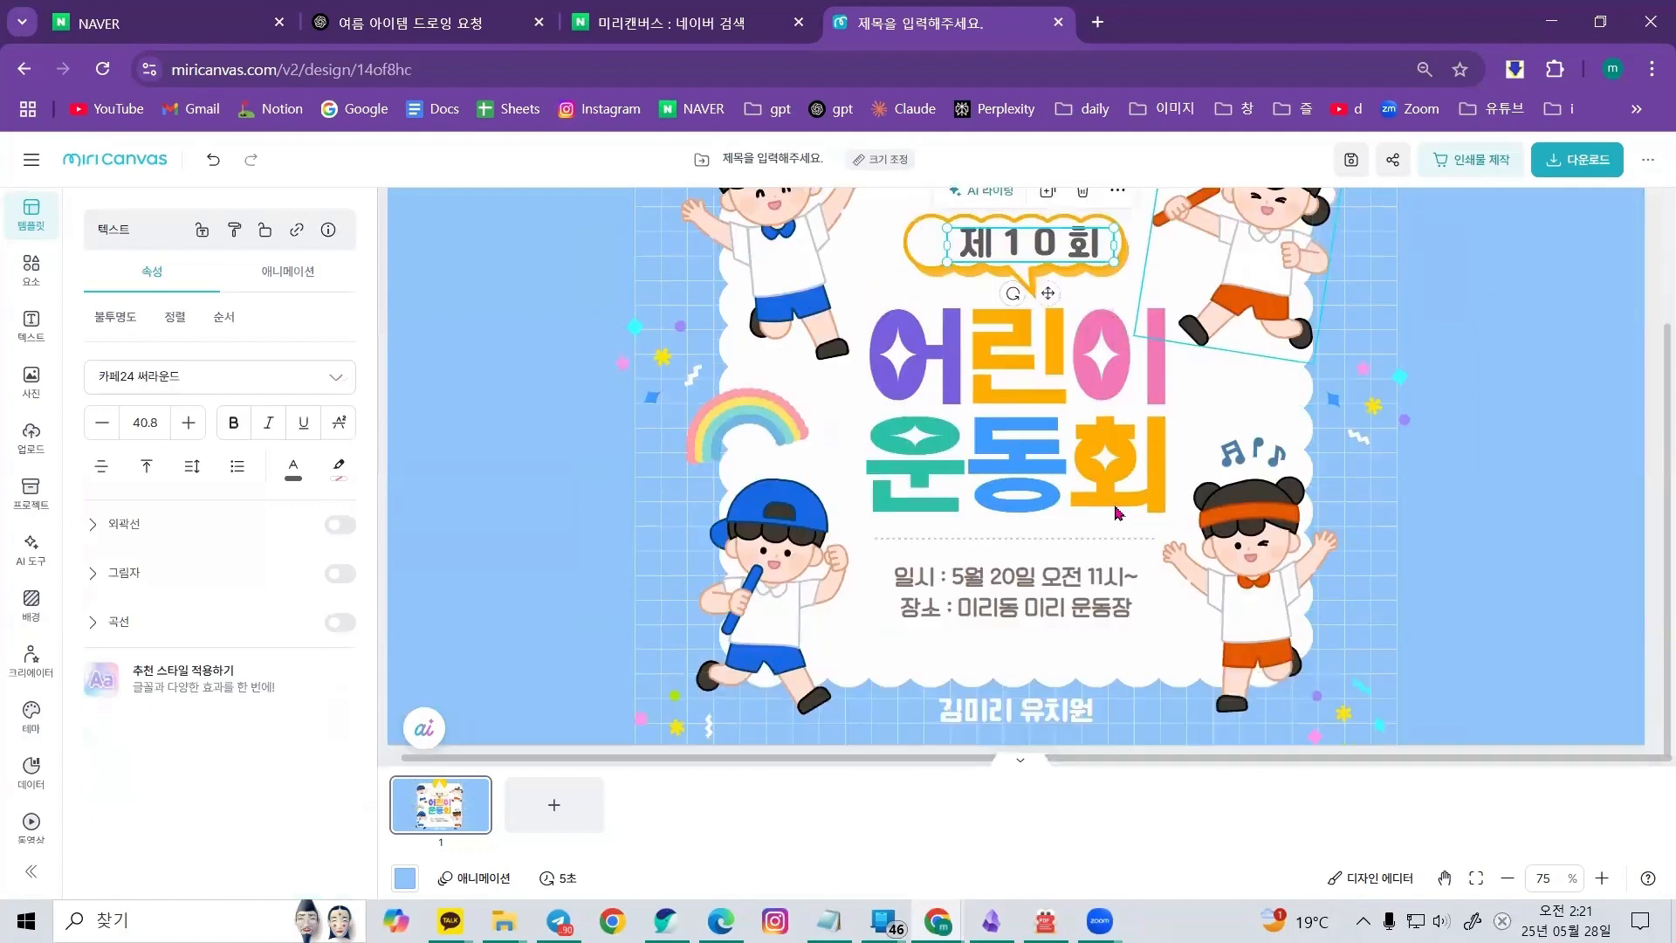
click(990, 579)
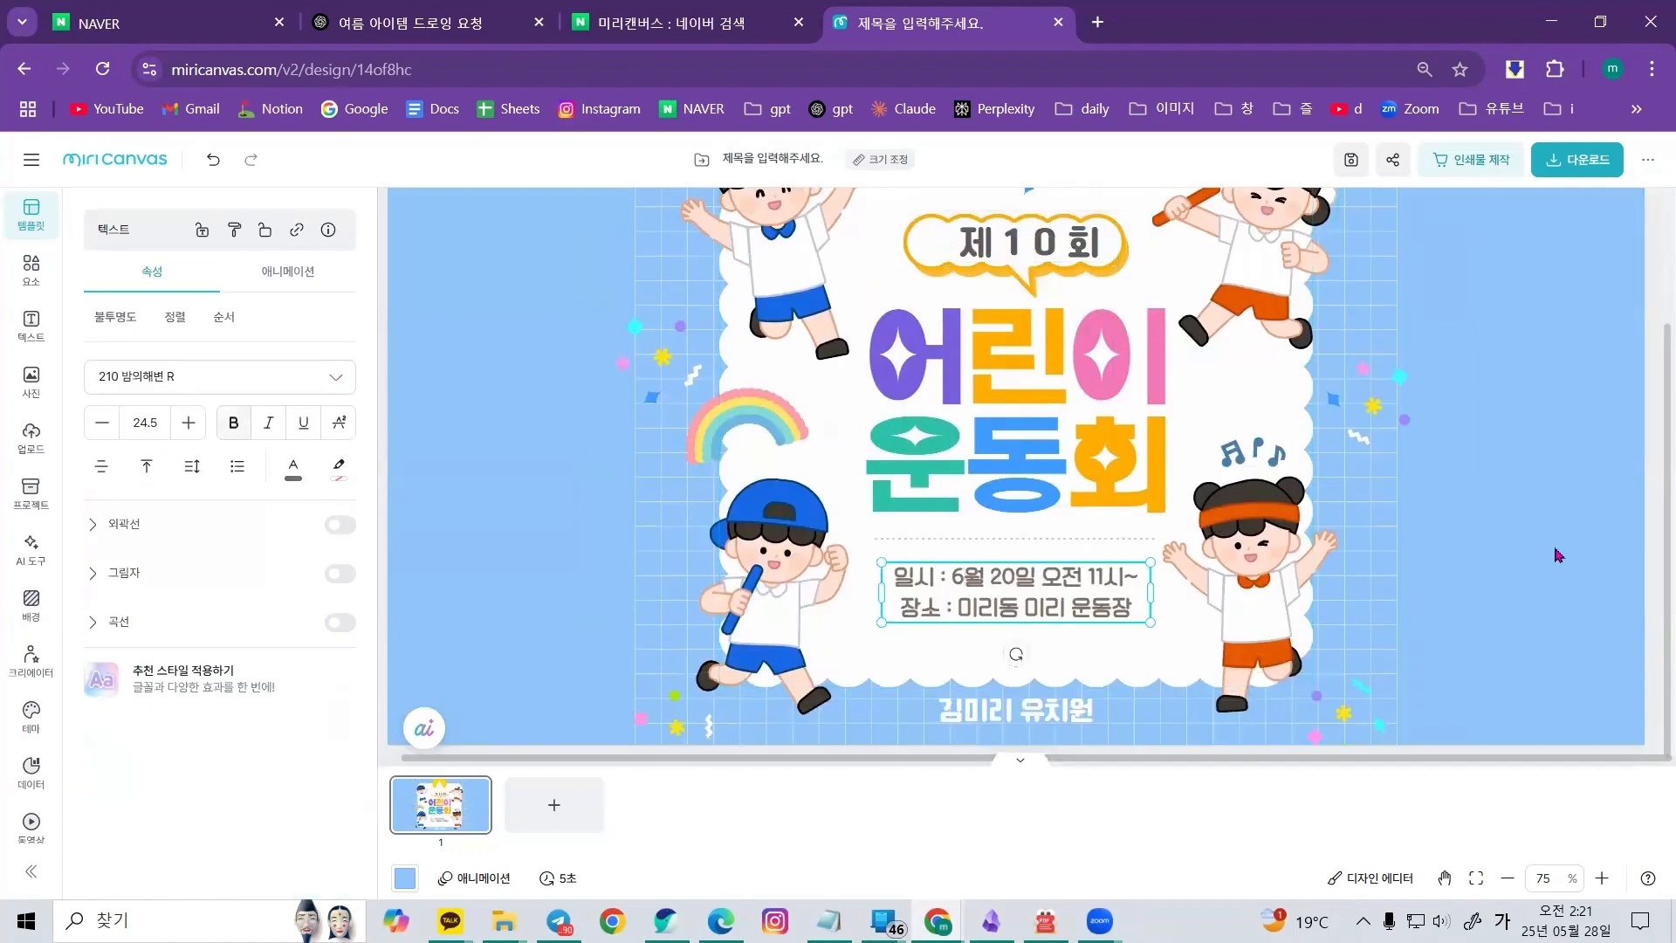
scroll(1553, 551, down, 5)
scroll(1077, 568, up, 5)
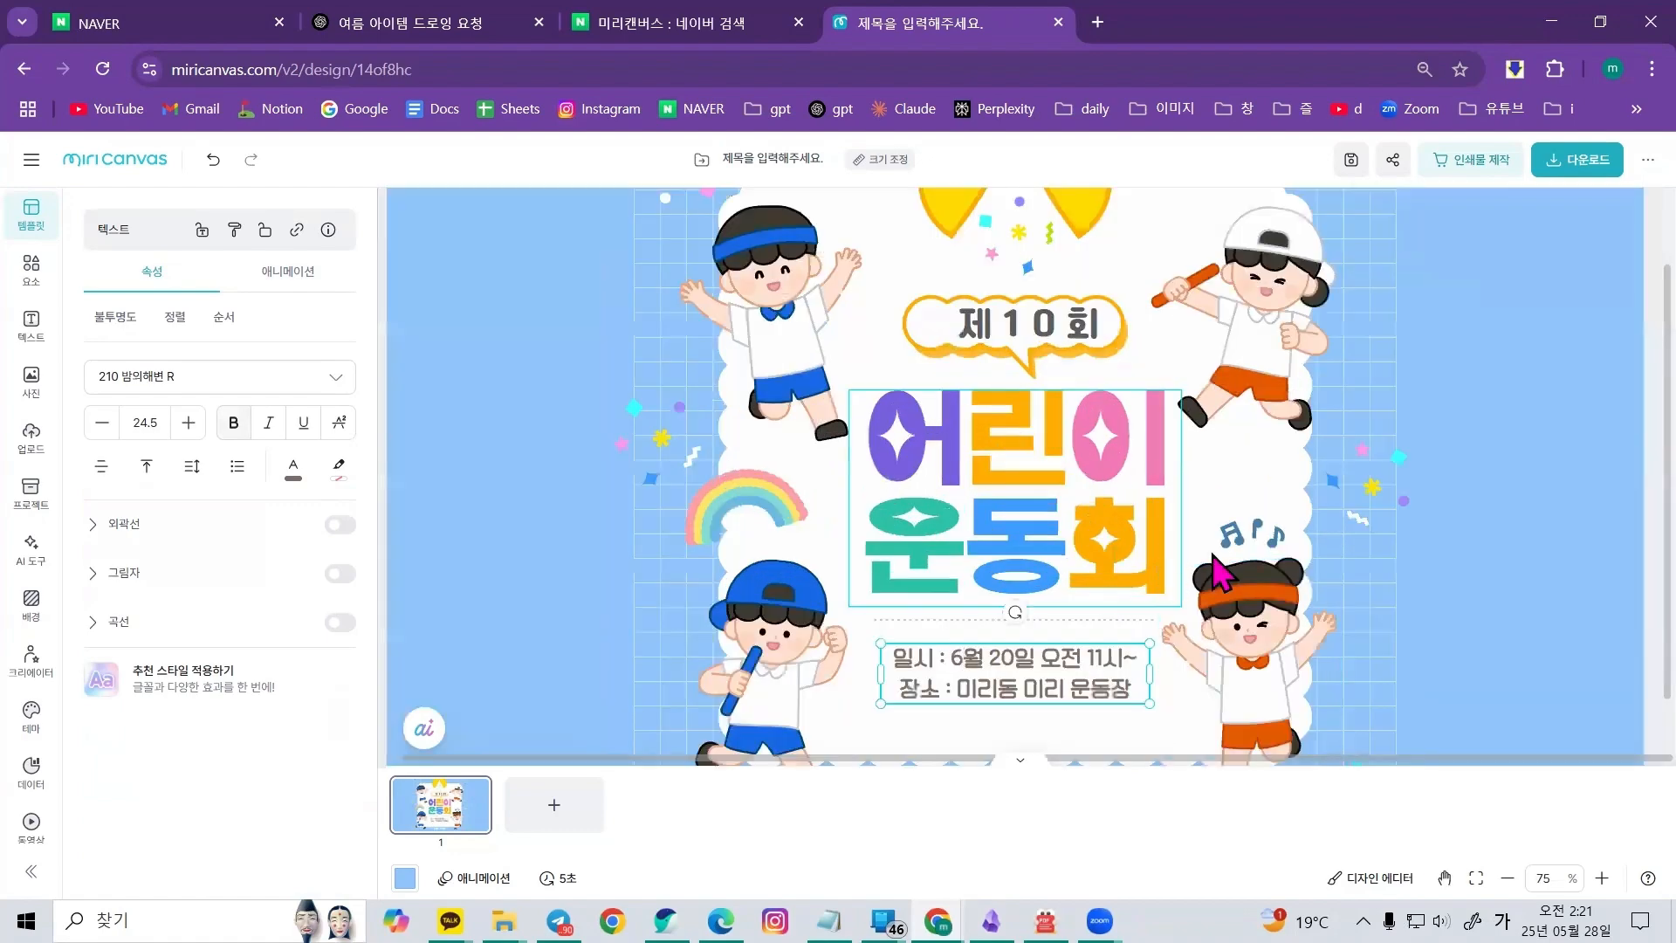
Delete the yellow decoration at the top centre of the poster
scroll(1251, 559, down, 3)
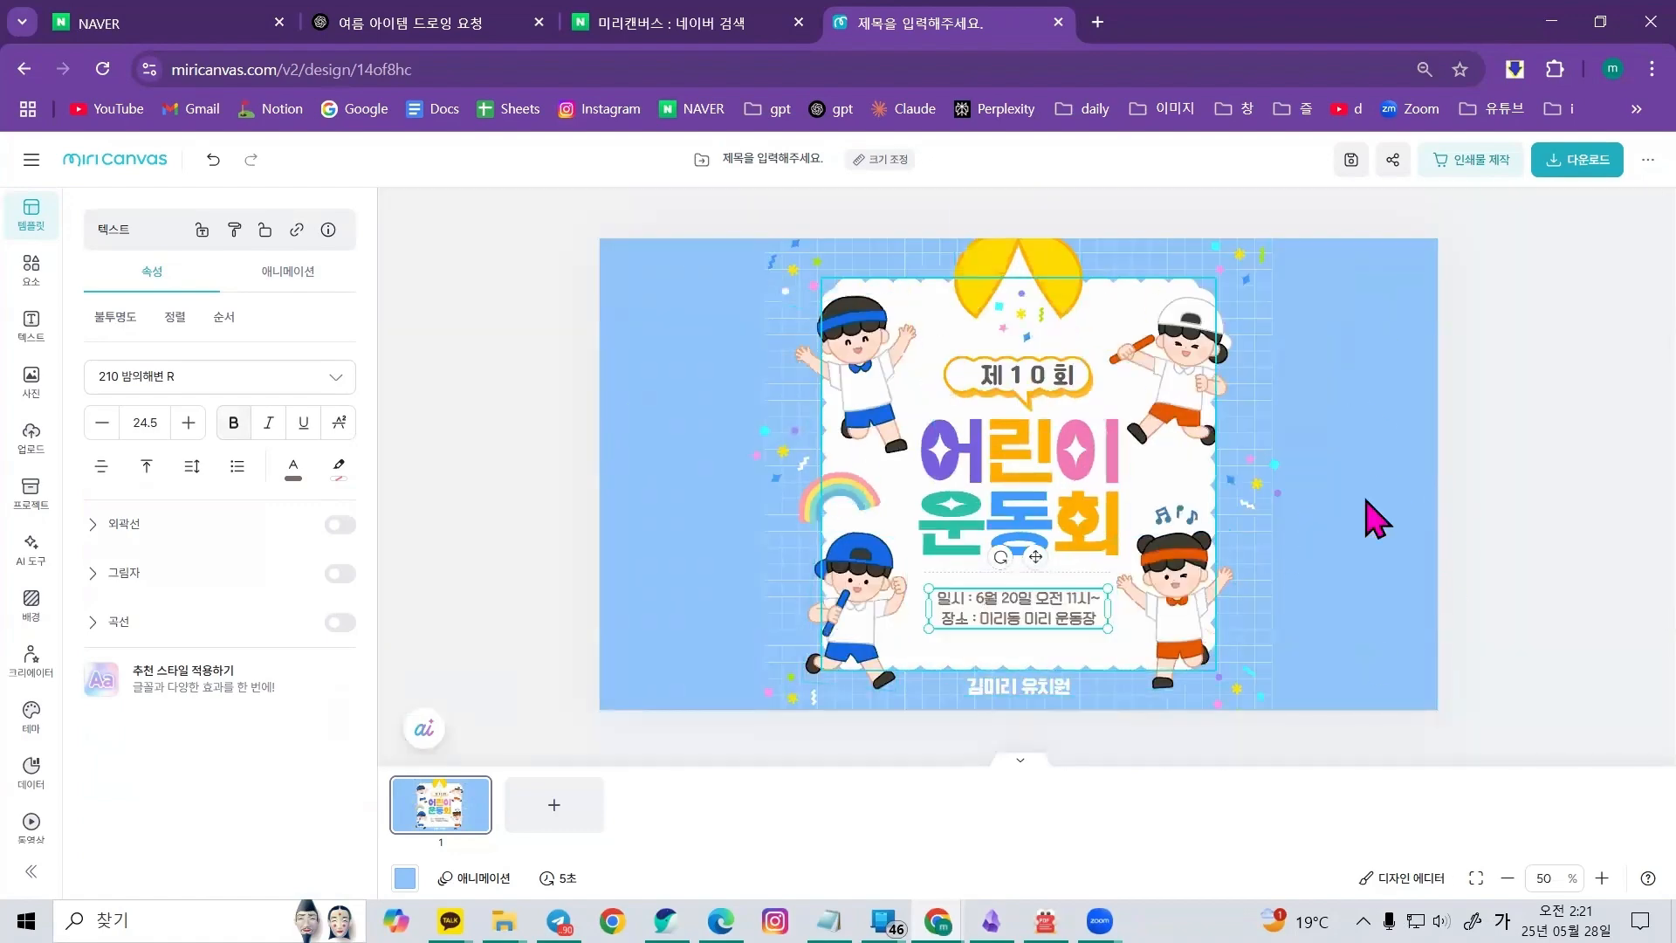
click(1216, 589)
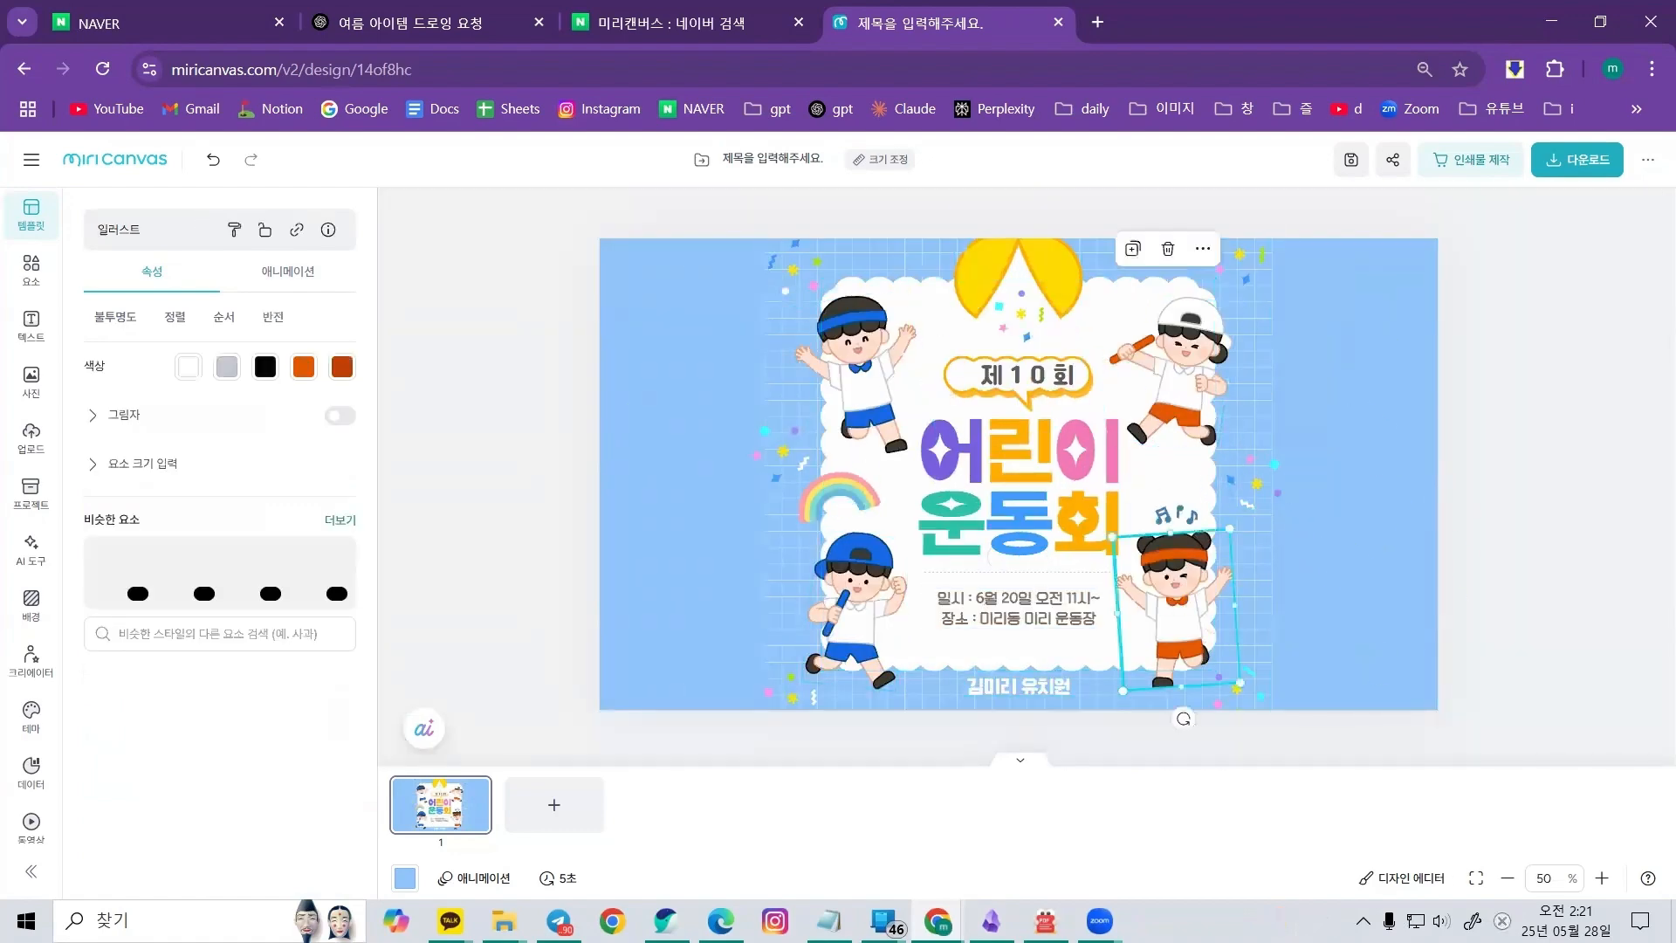
click(864, 384)
click(1017, 288)
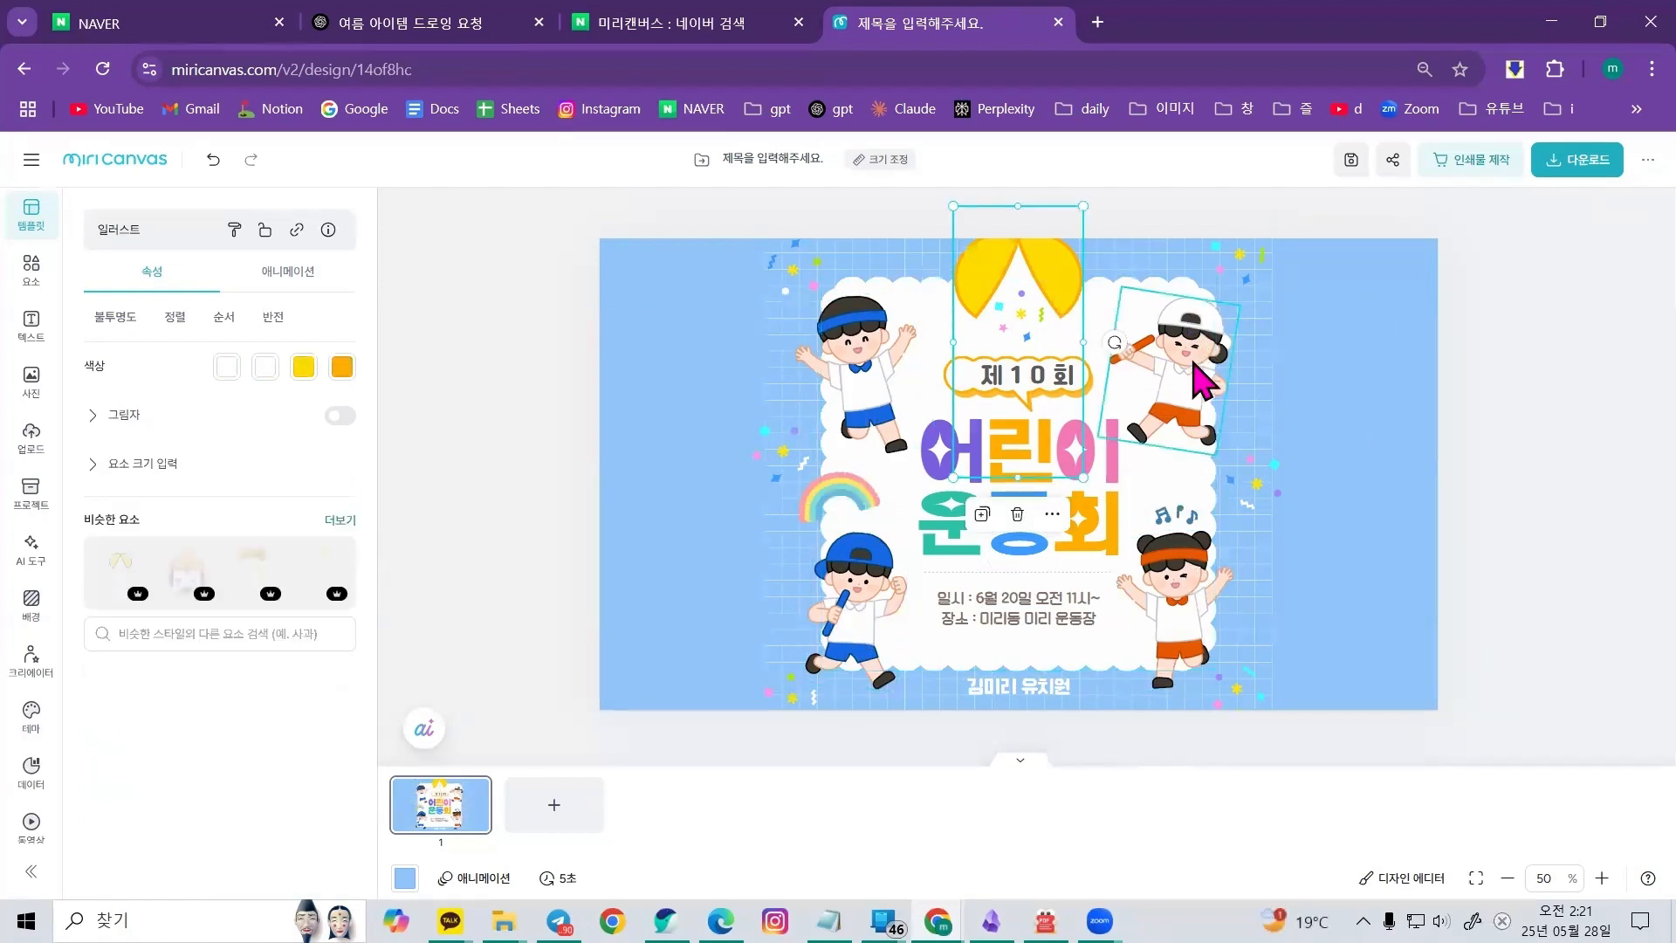
click(1410, 442)
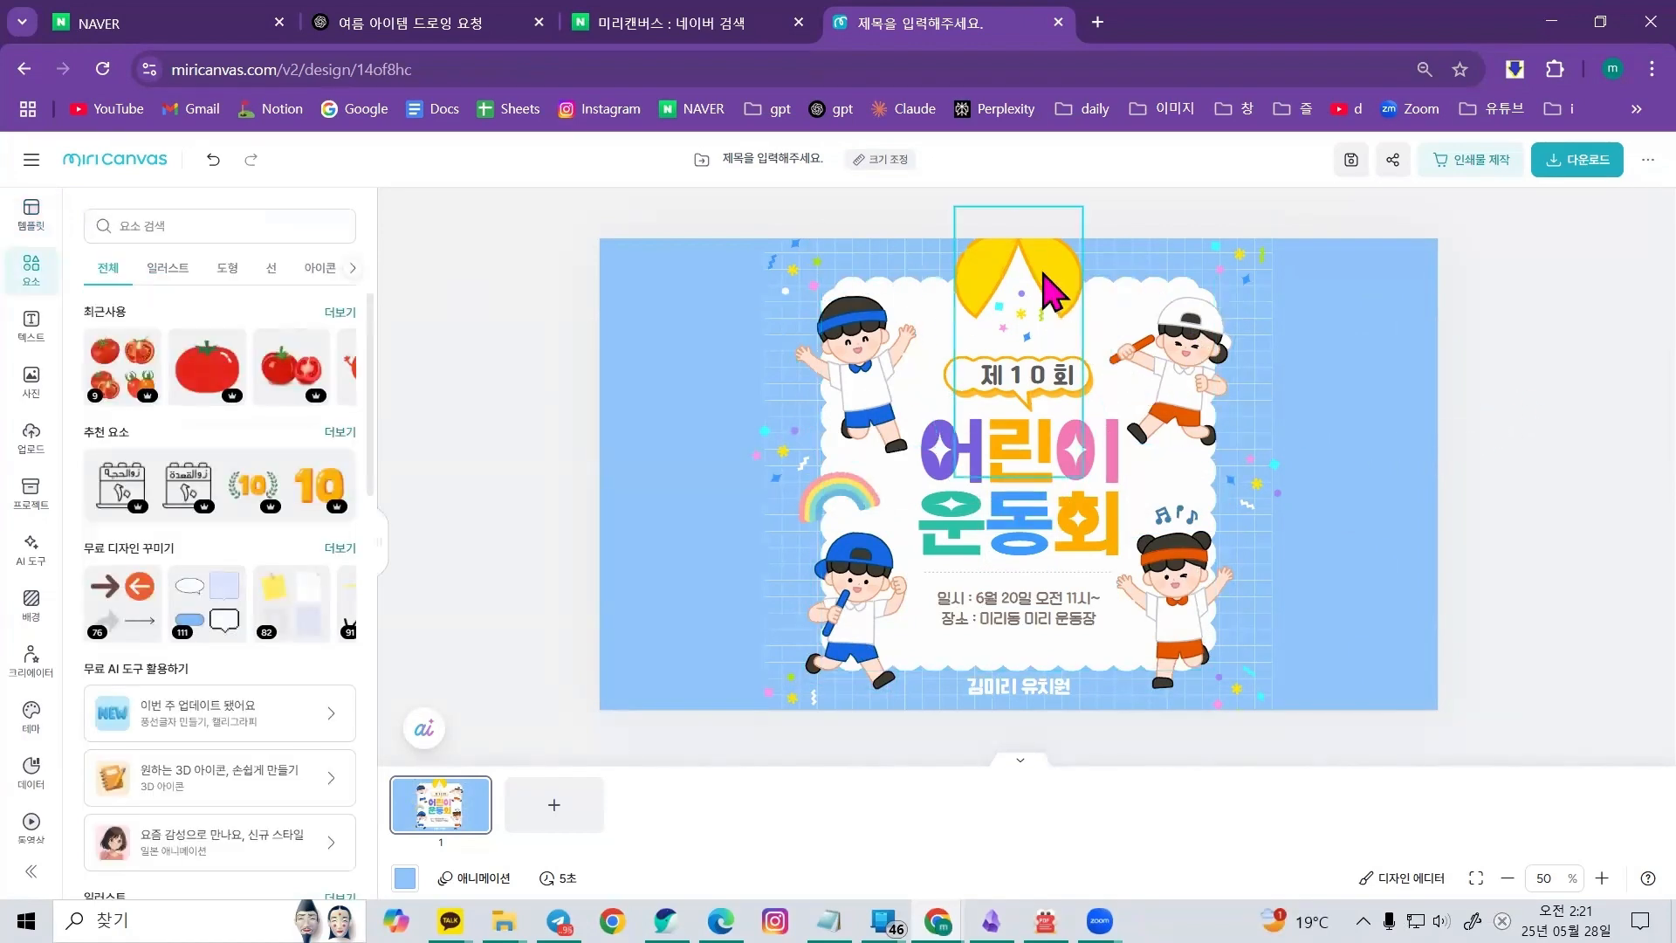
drag(1083, 323, 774, 359)
key(Delete)
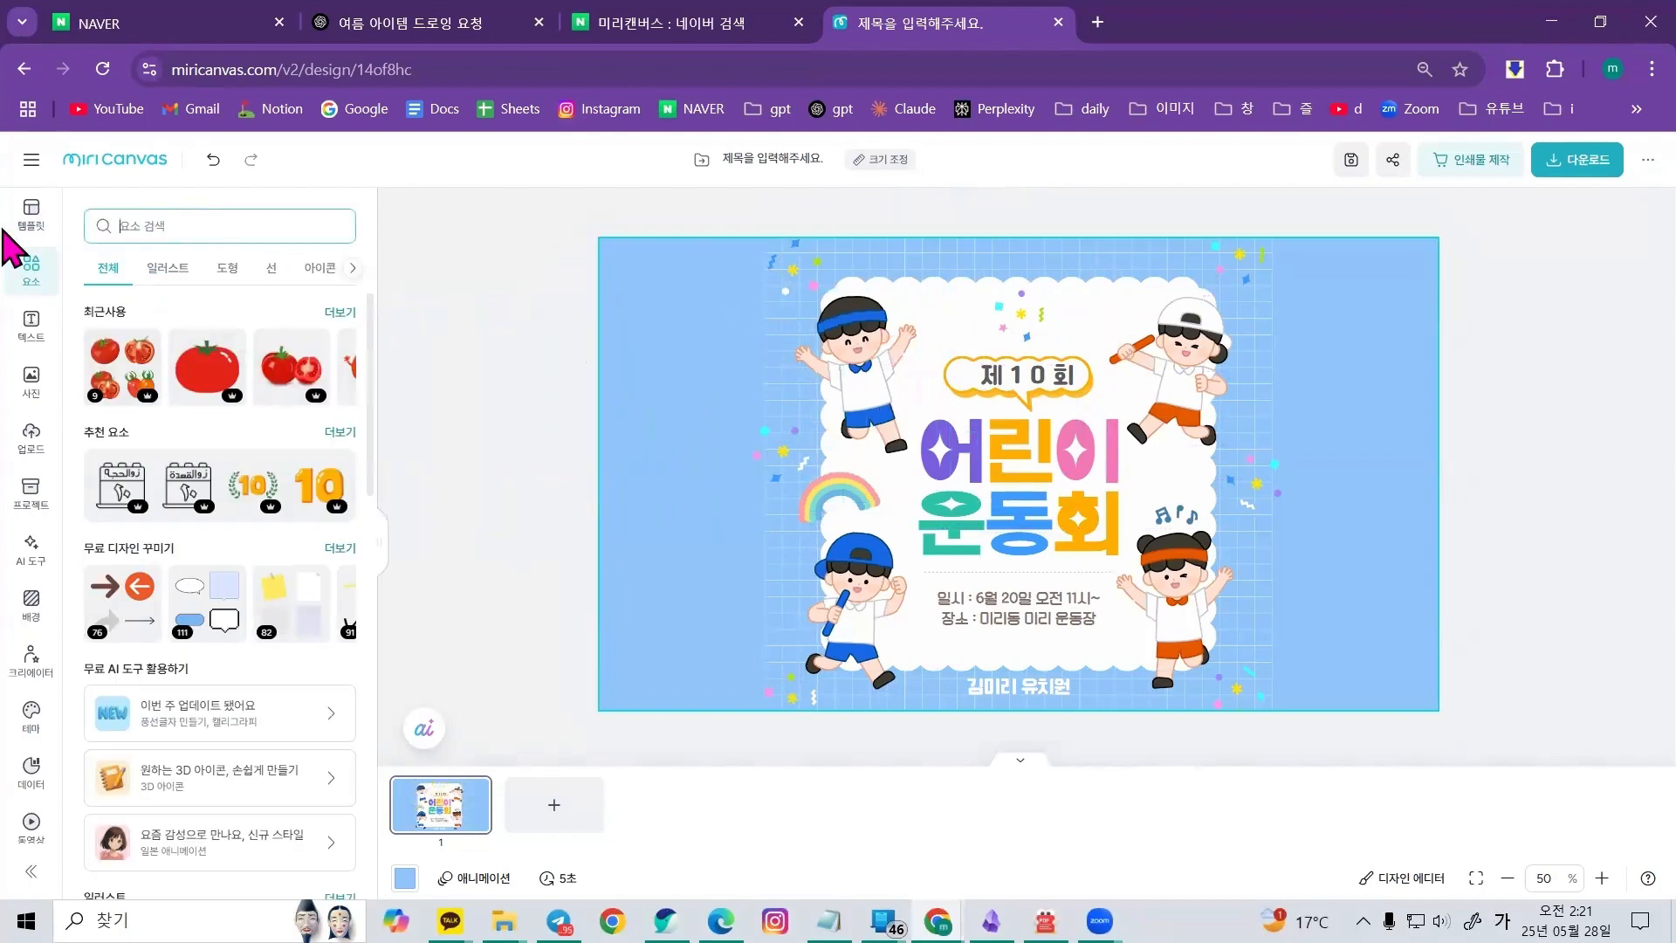
Search the elements for 리본 and place a red bow ribbon at the top centre of the poster, sizing and positioning it
text(리본)
key(Return)
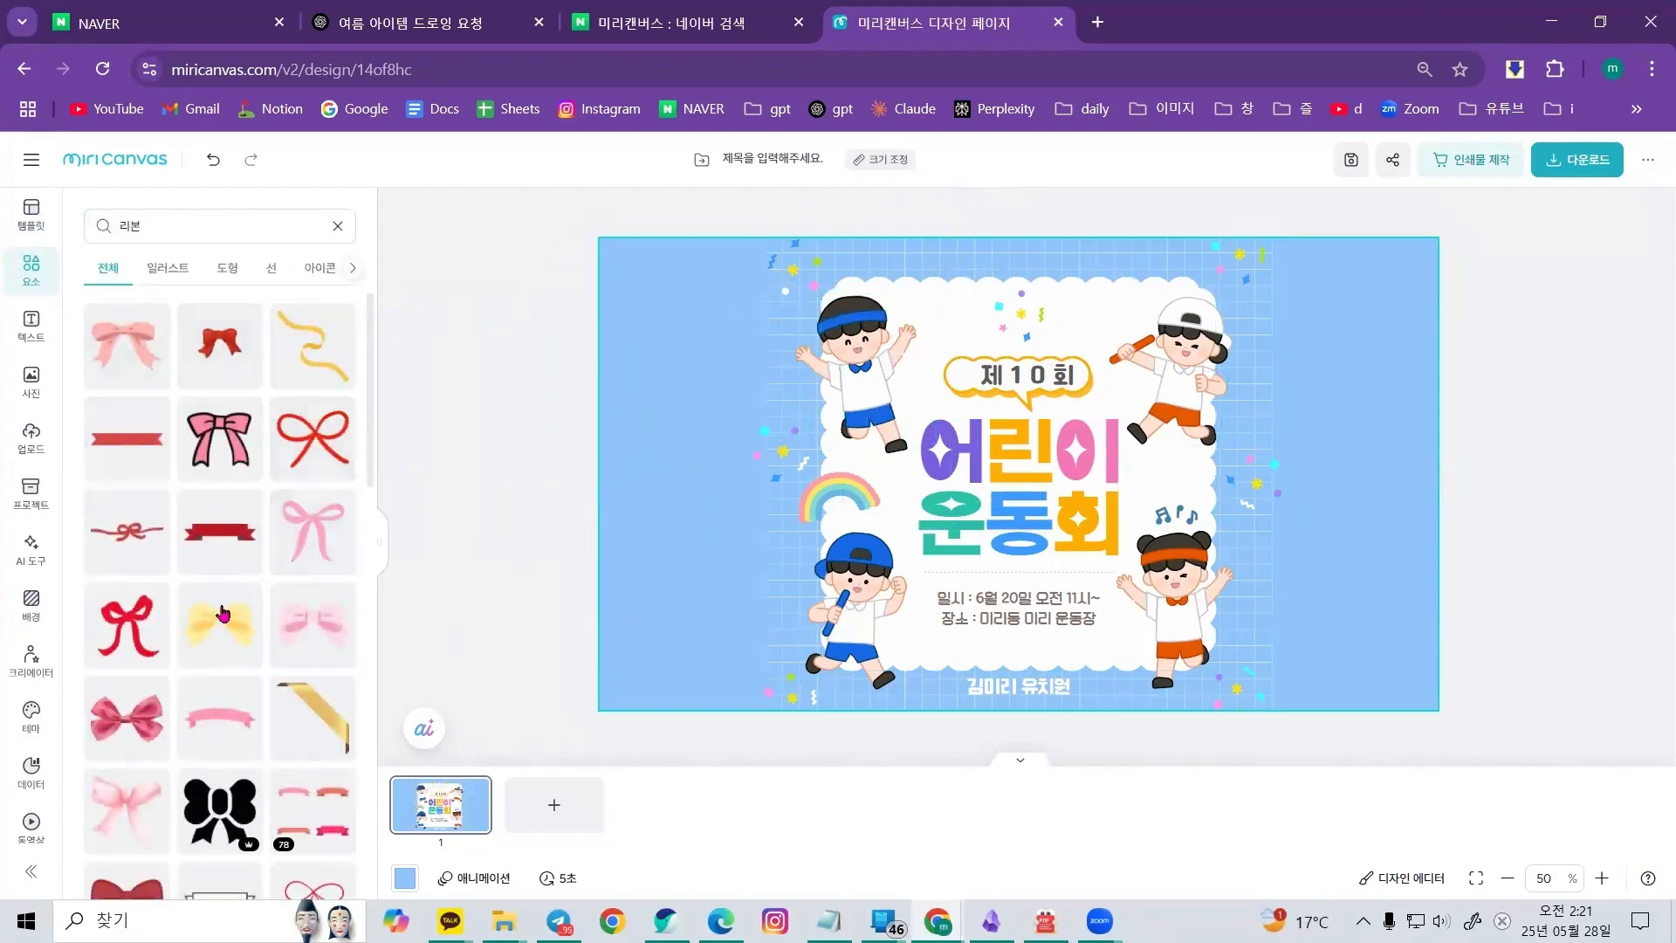
scroll(202, 614, down, 1)
scroll(201, 614, down, 8)
click(206, 519)
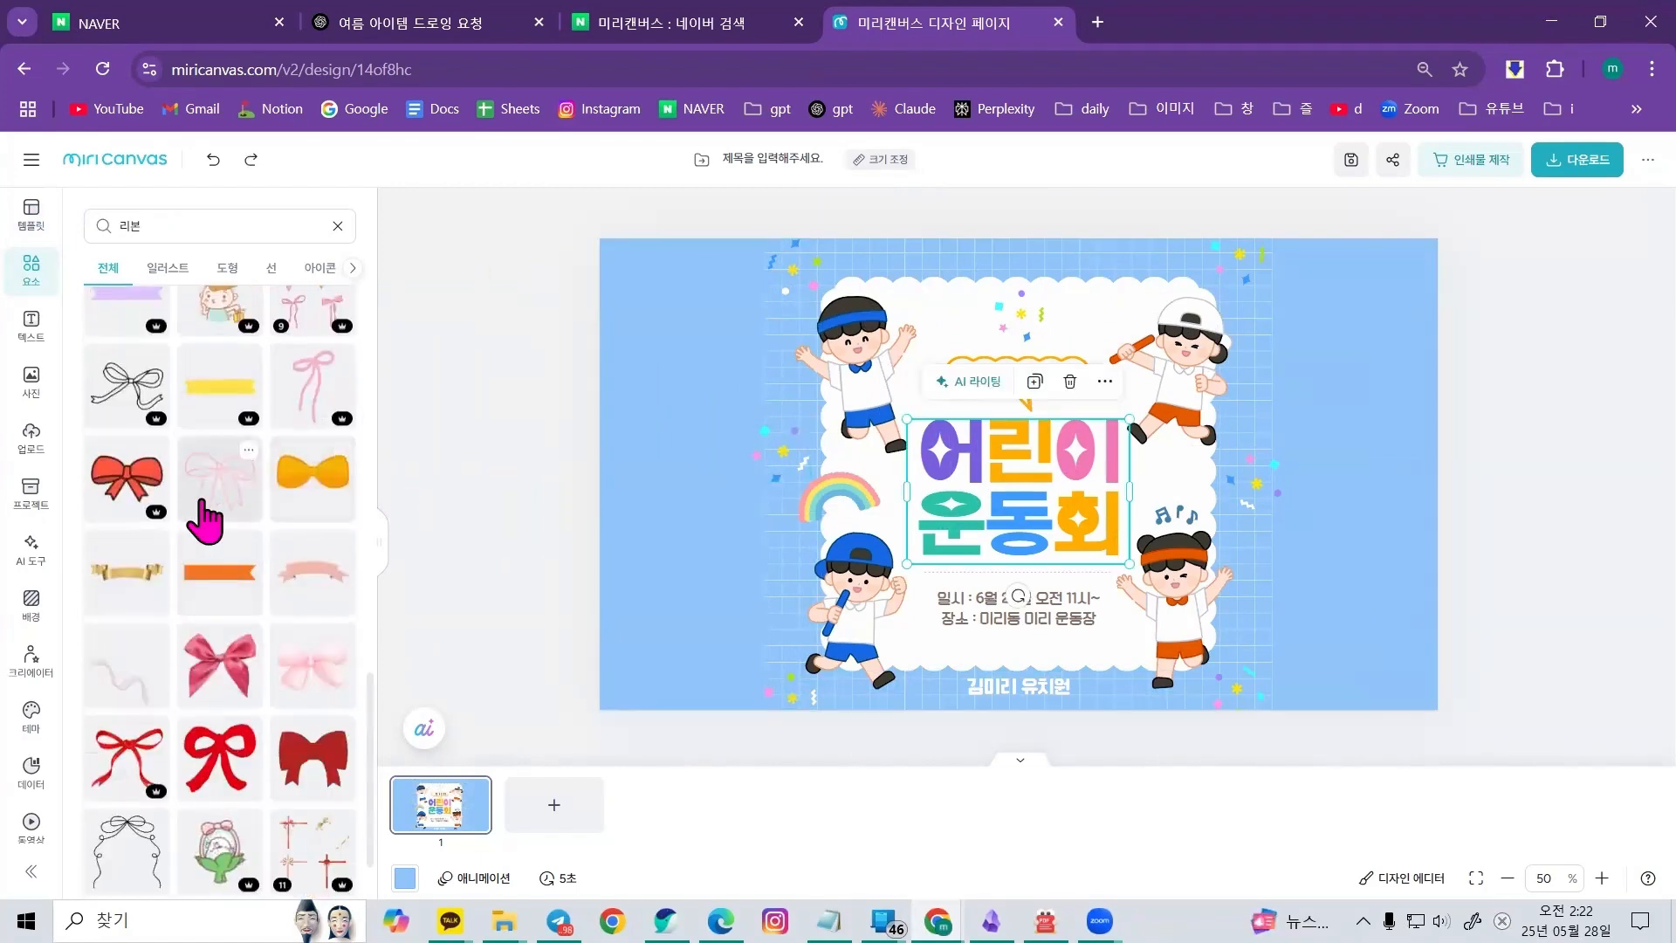
click(209, 768)
drag(991, 528, 1021, 395)
drag(1189, 209, 1047, 343)
drag(945, 375, 925, 263)
drag(1027, 231, 1041, 282)
click(1454, 493)
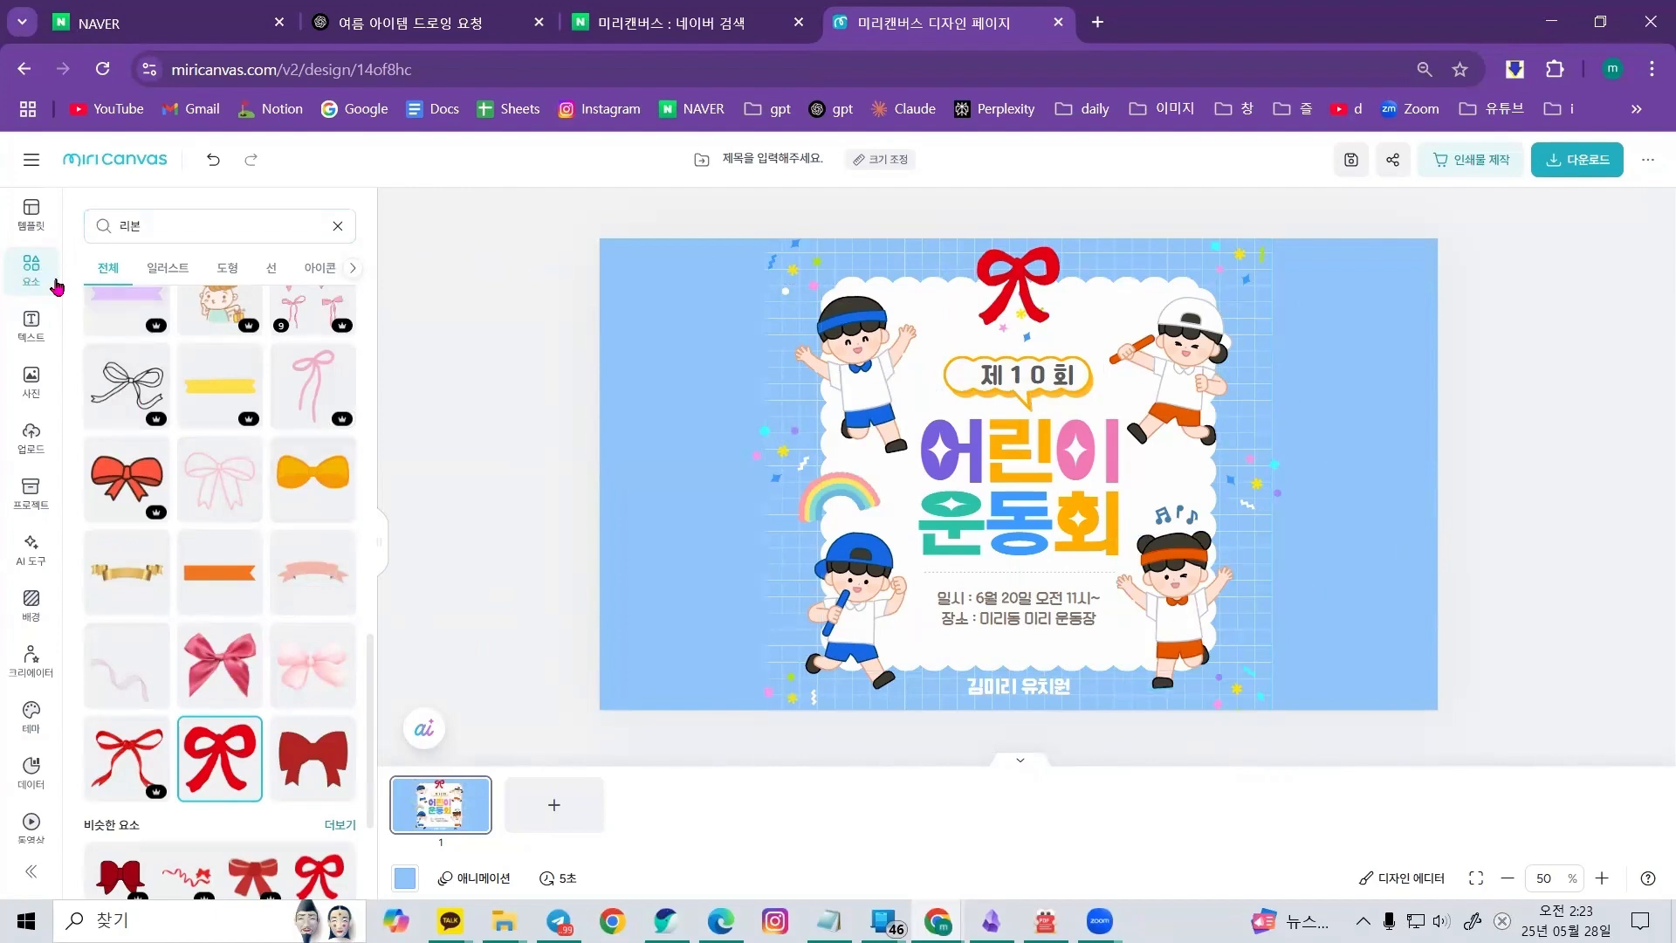
Search the elements for 토마토 and scroll through the results
double_click(132, 227)
text(토매)
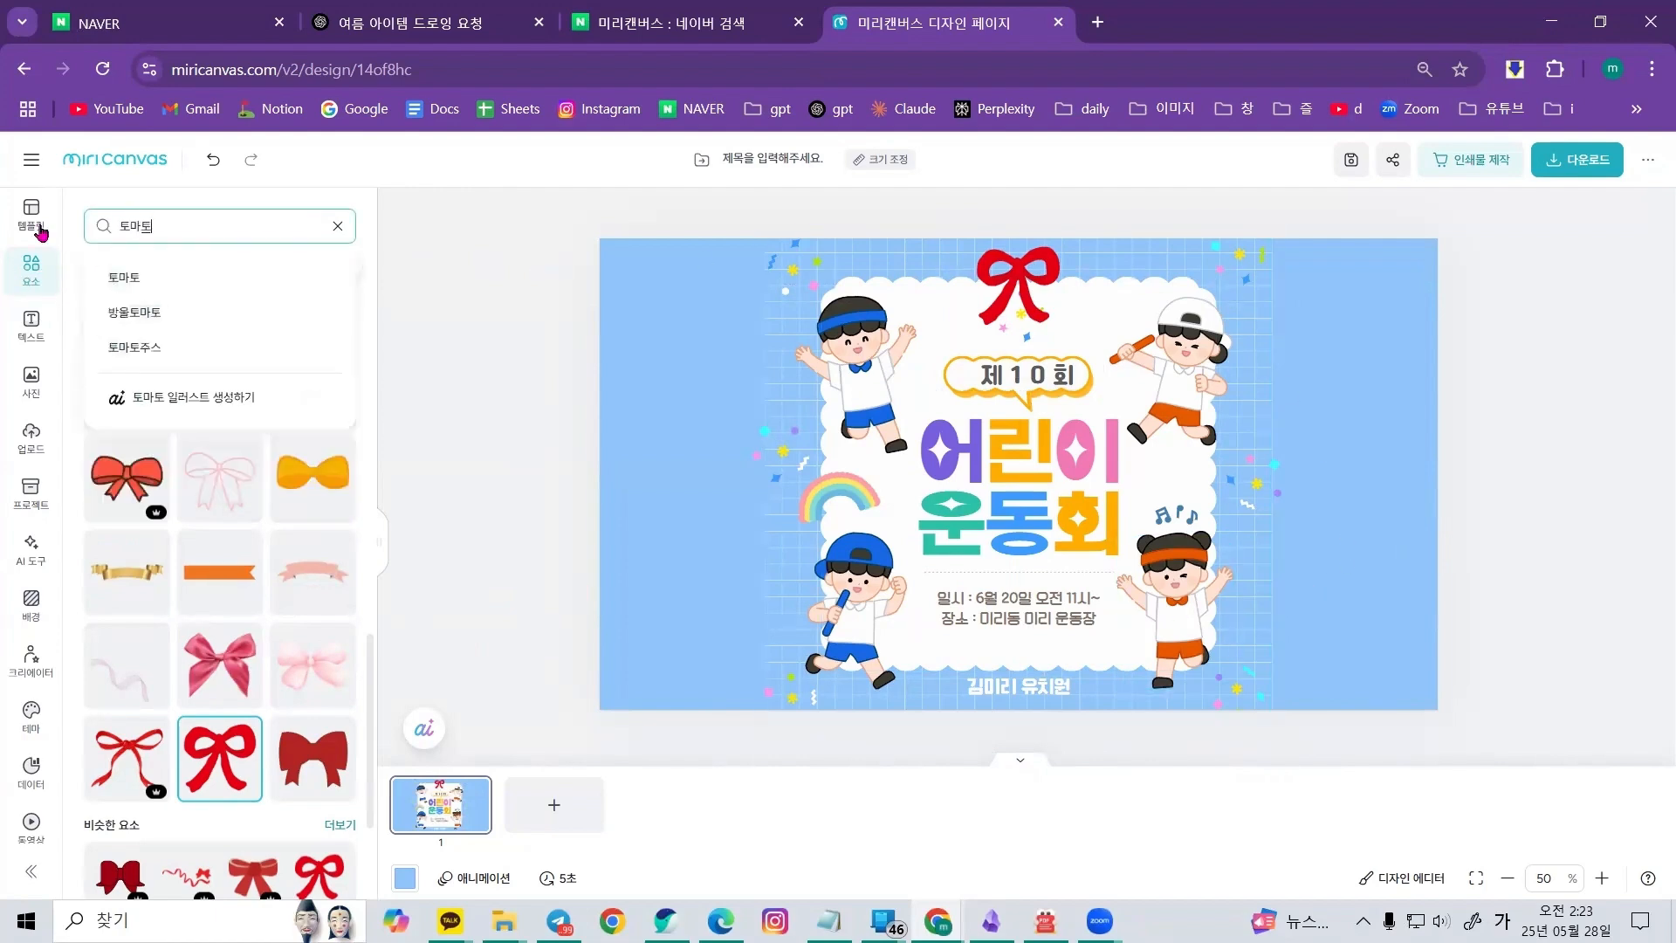
key(Return)
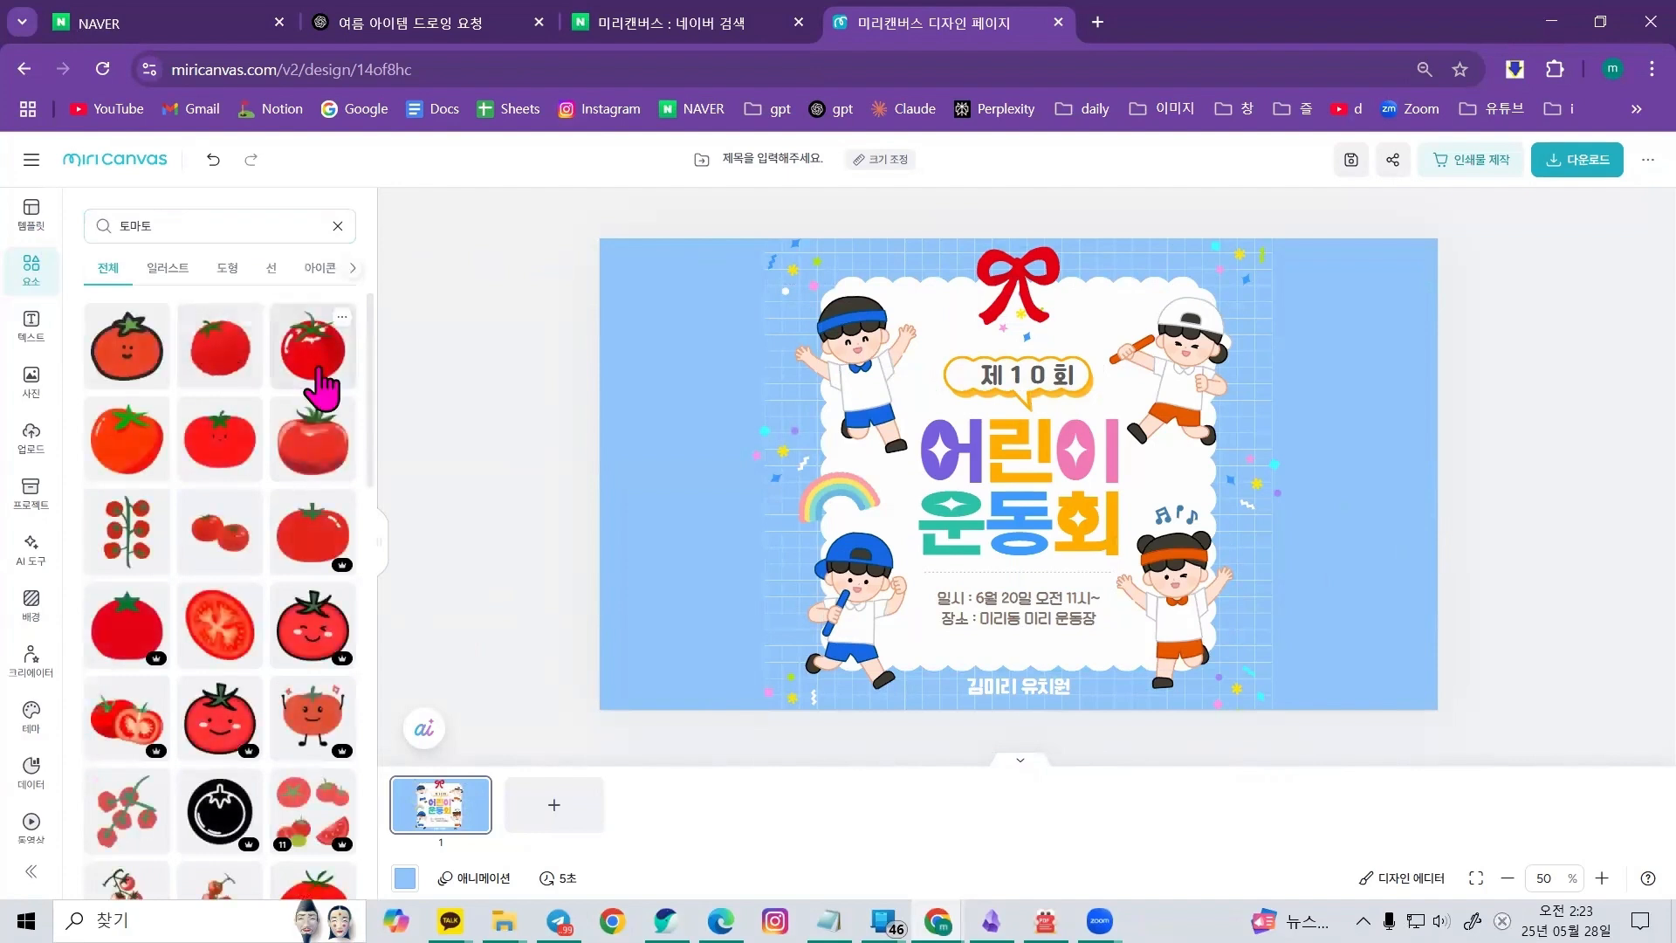
scroll(322, 388, down, 1)
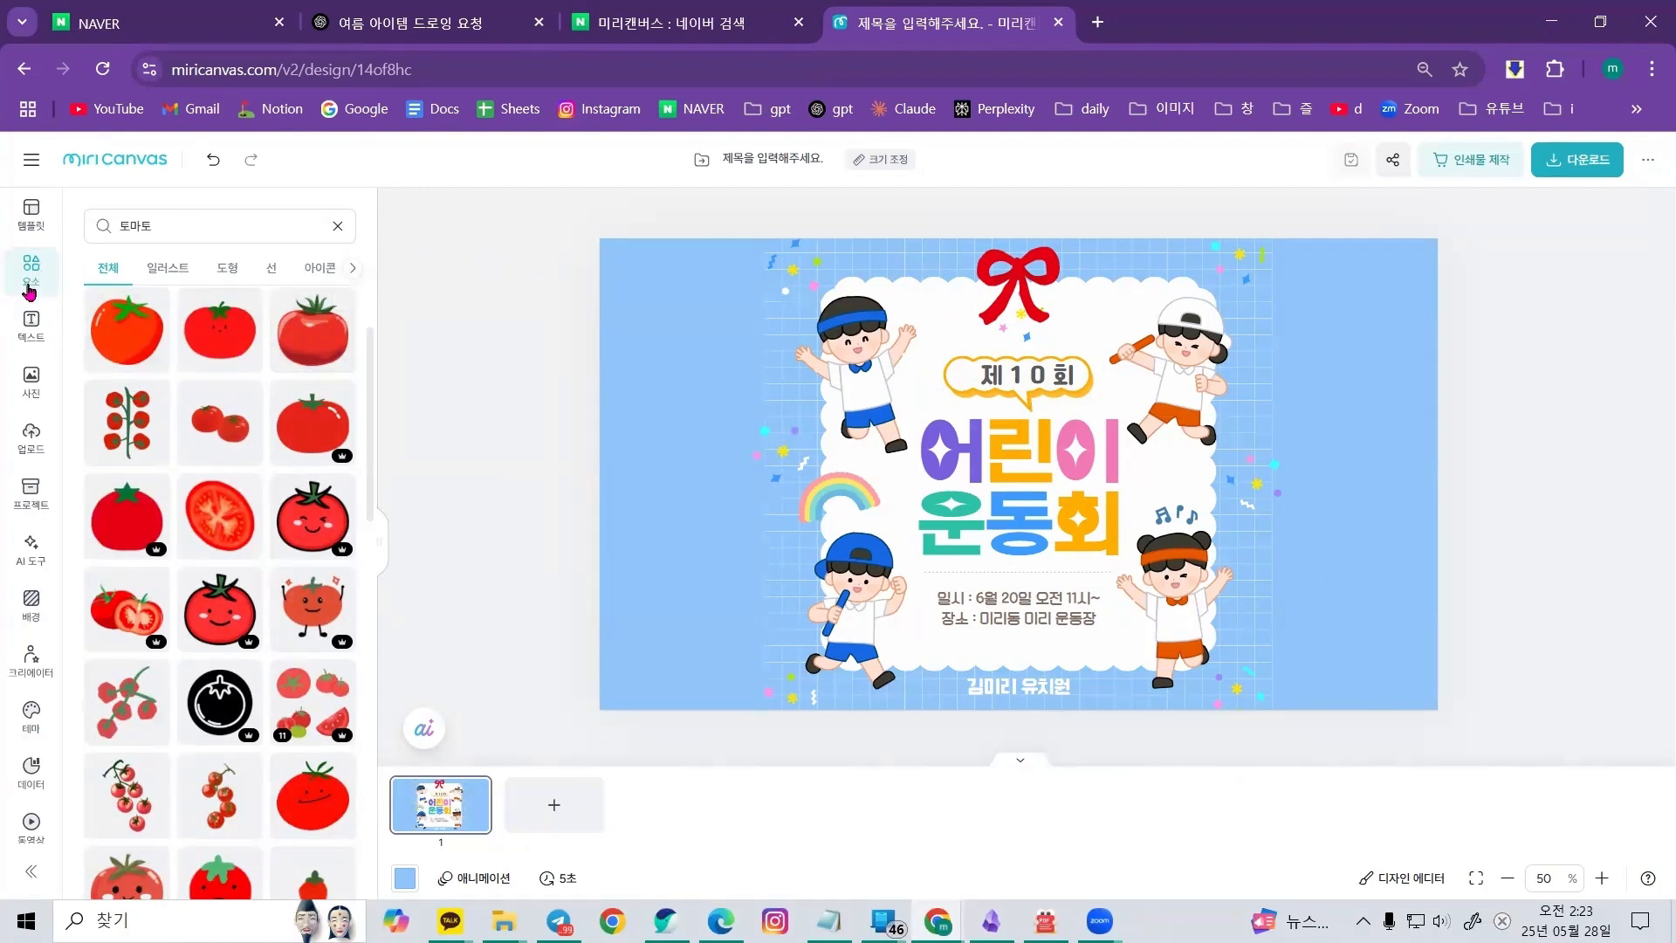
Copy 미리캔버스 디자인허브 from the Notepad memo and search for it on Naver
key(ctrl+shift+Tab)
key(alt+Tab)
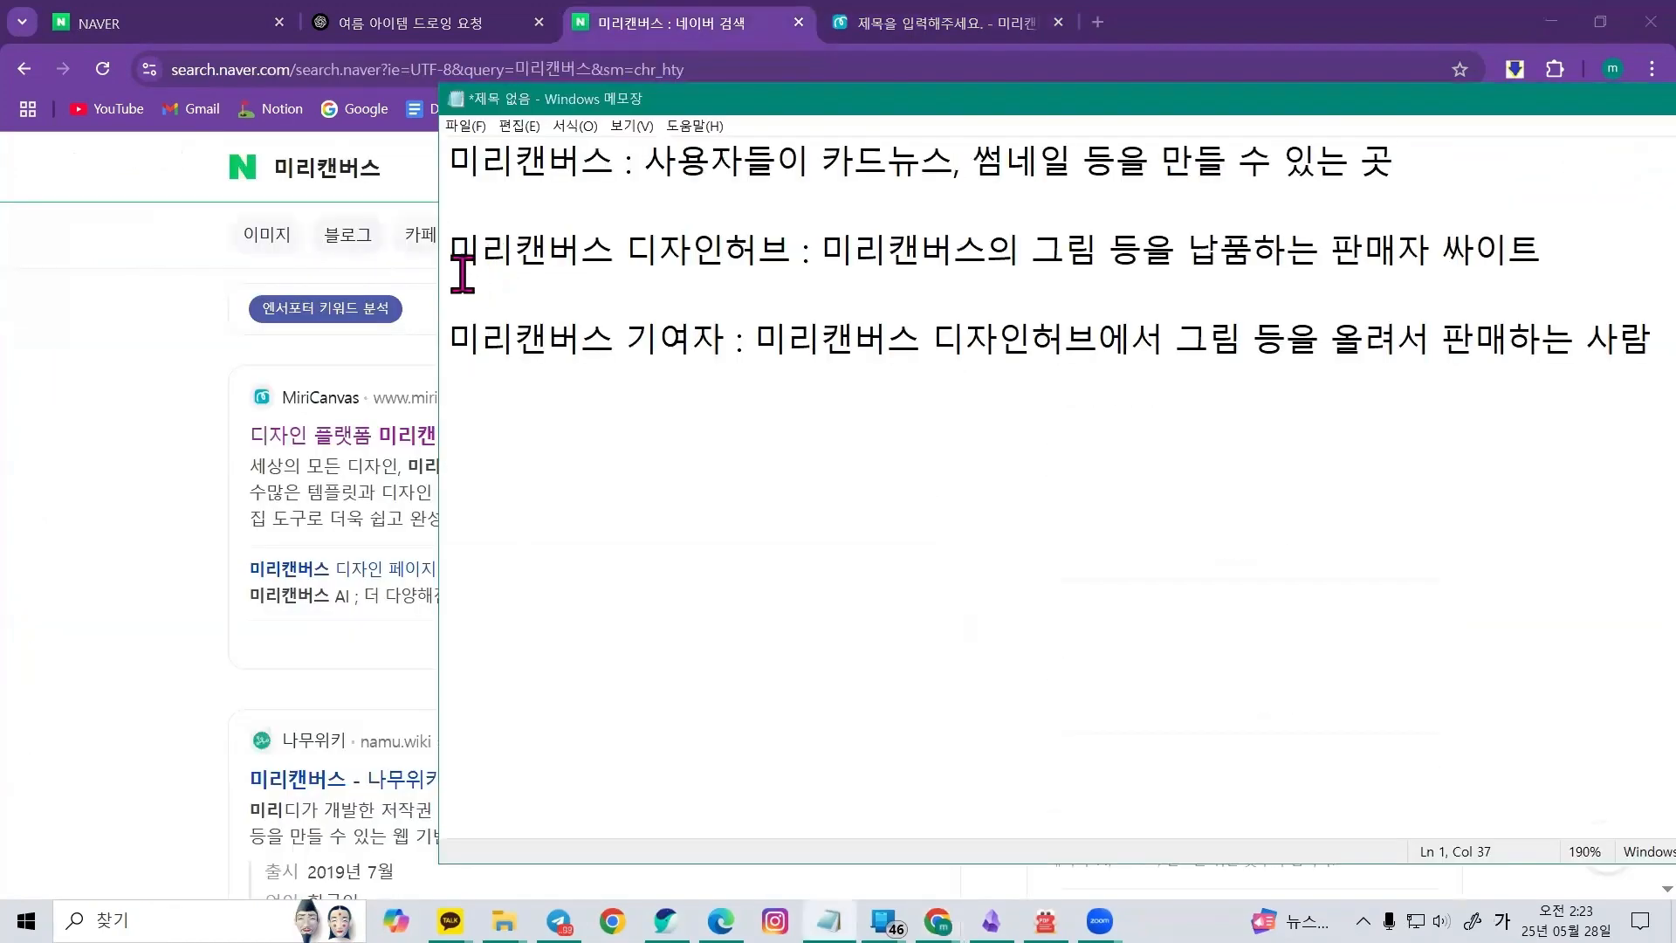
drag(461, 253, 789, 254)
key(ctrl+c)
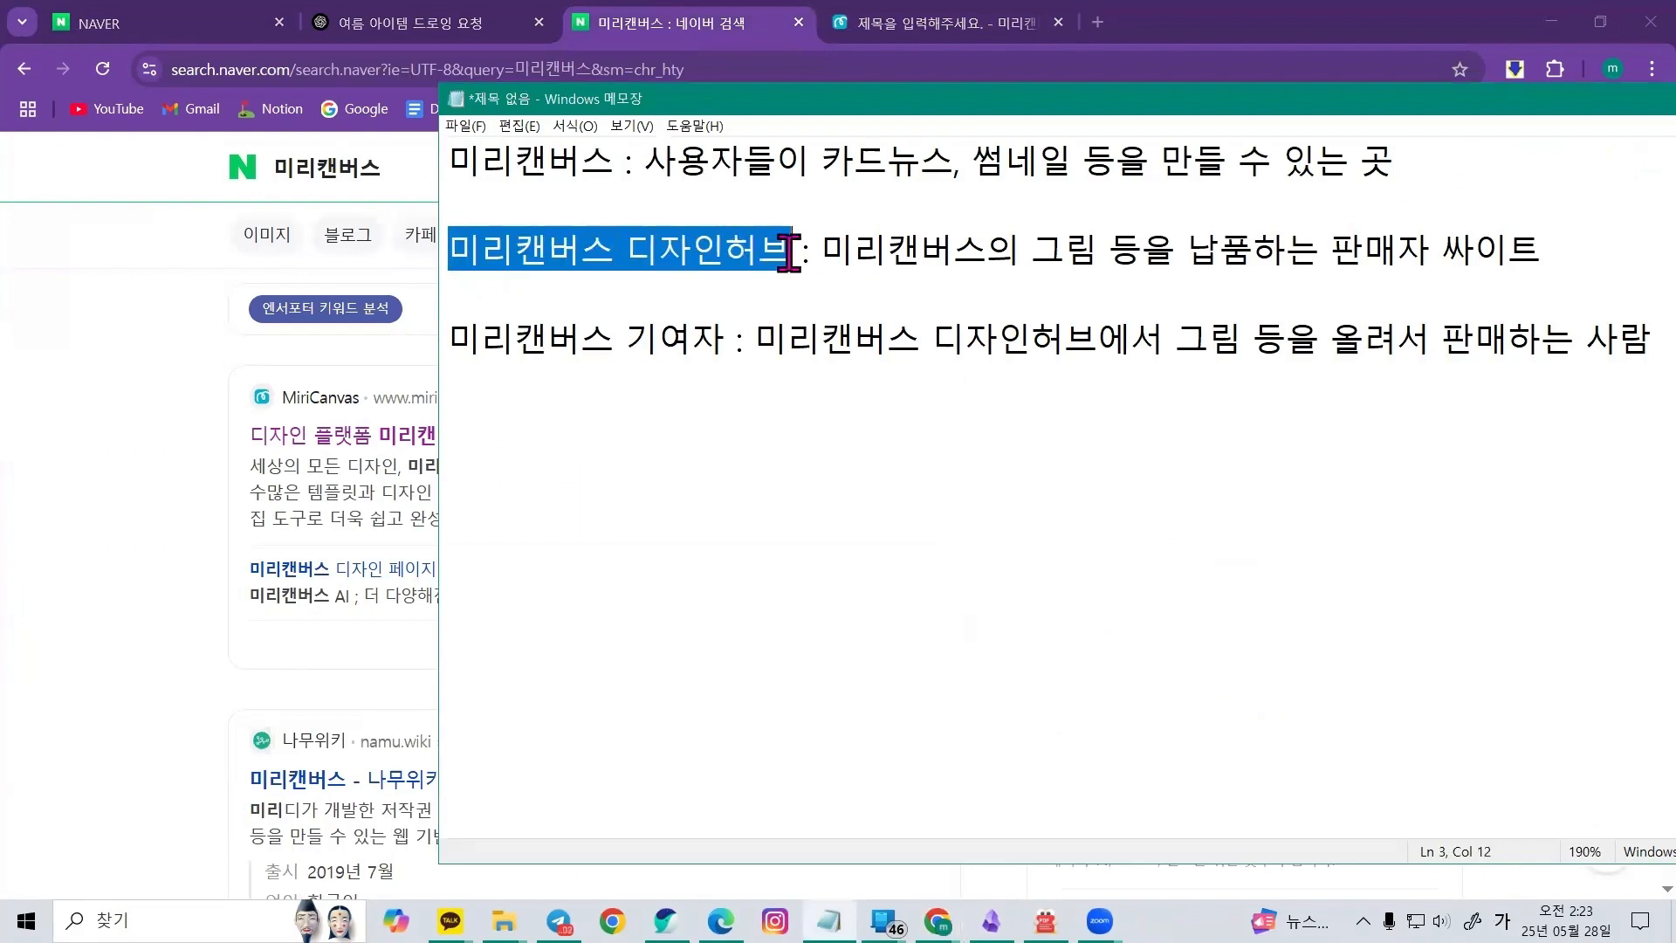
key(alt+Tab)
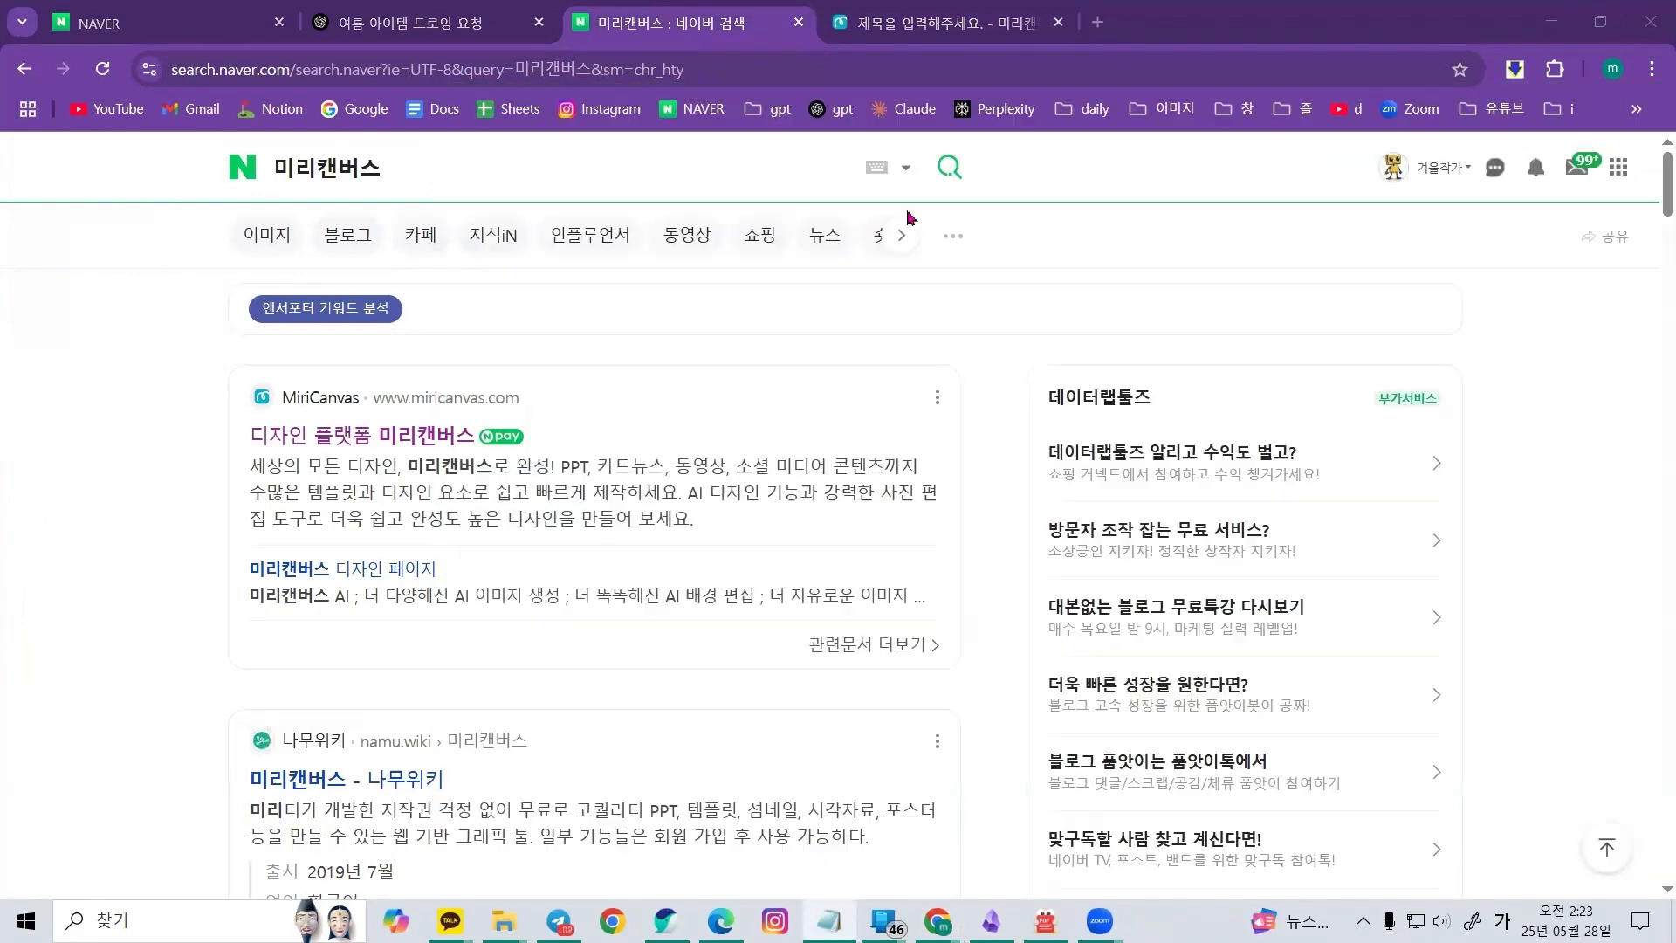
click(353, 168)
key(ctrl+a)
key(ctrl+v)
click(948, 171)
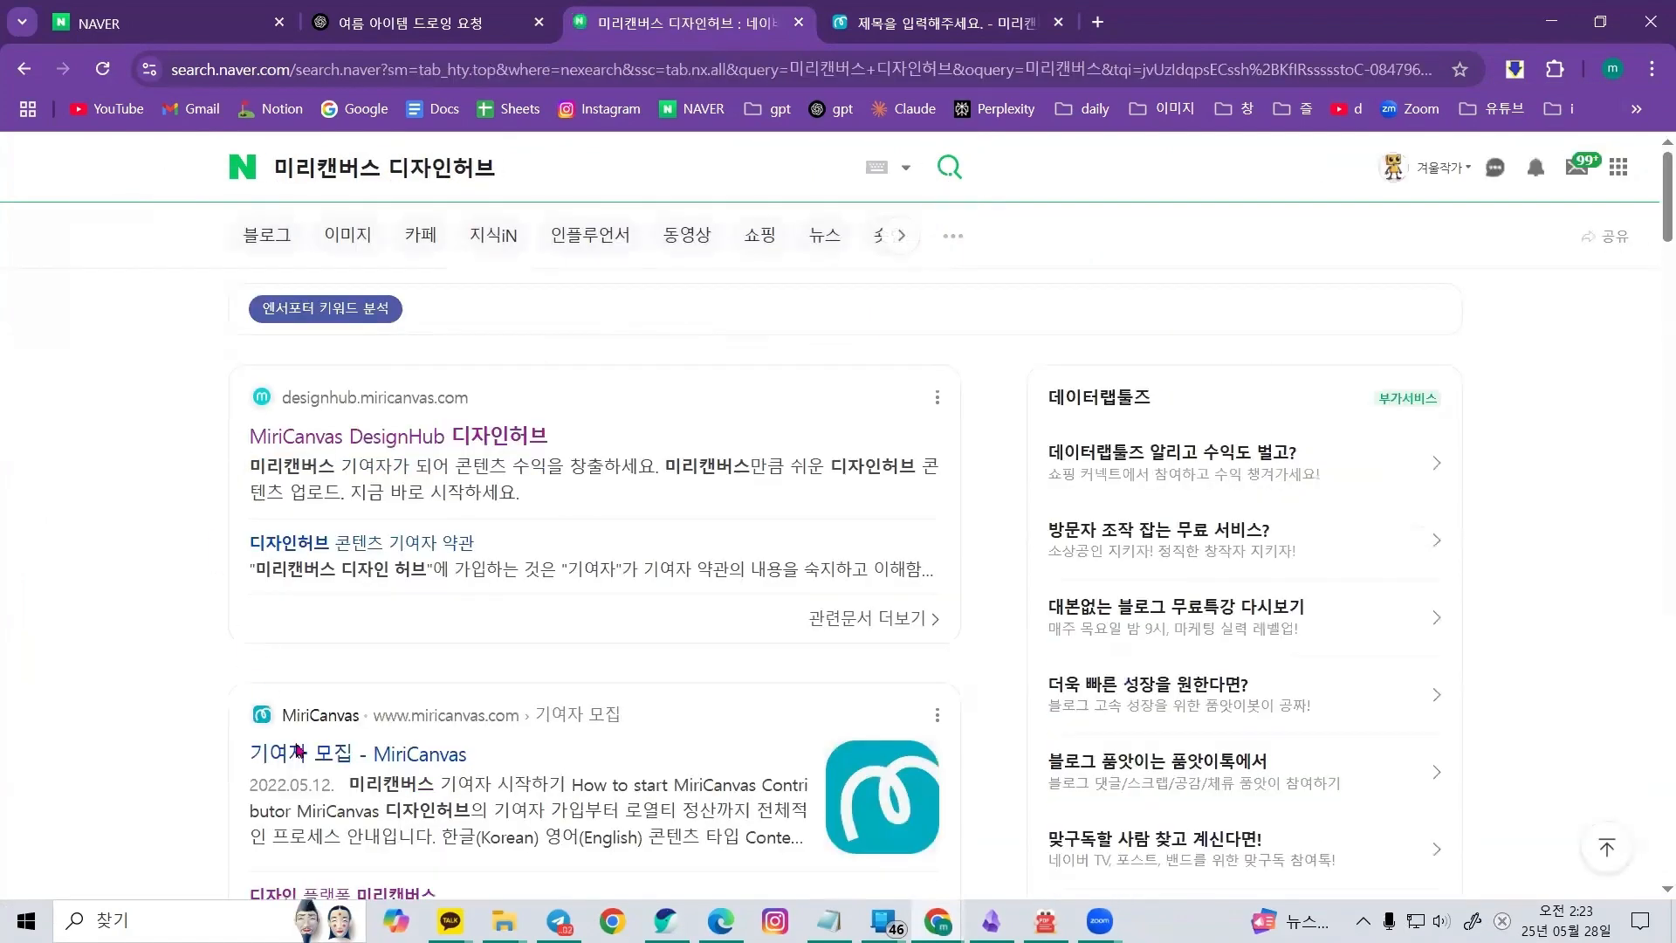
Open the MiriCanvas DesignHub result and log in to reach the content upload page
click(463, 436)
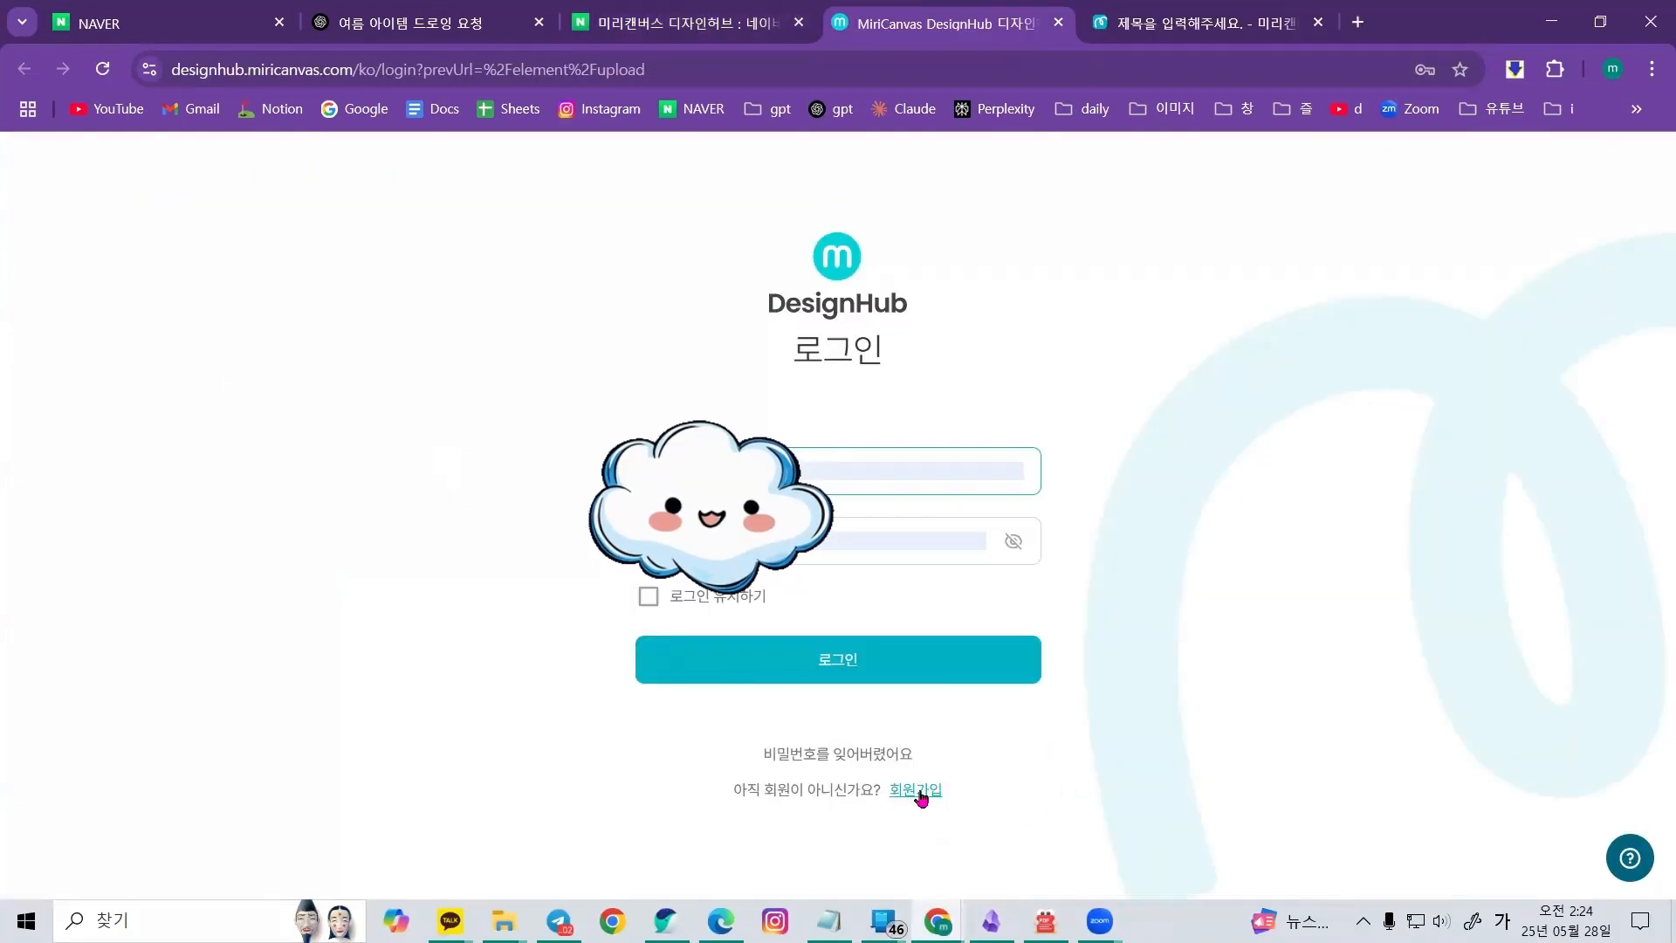
click(821, 659)
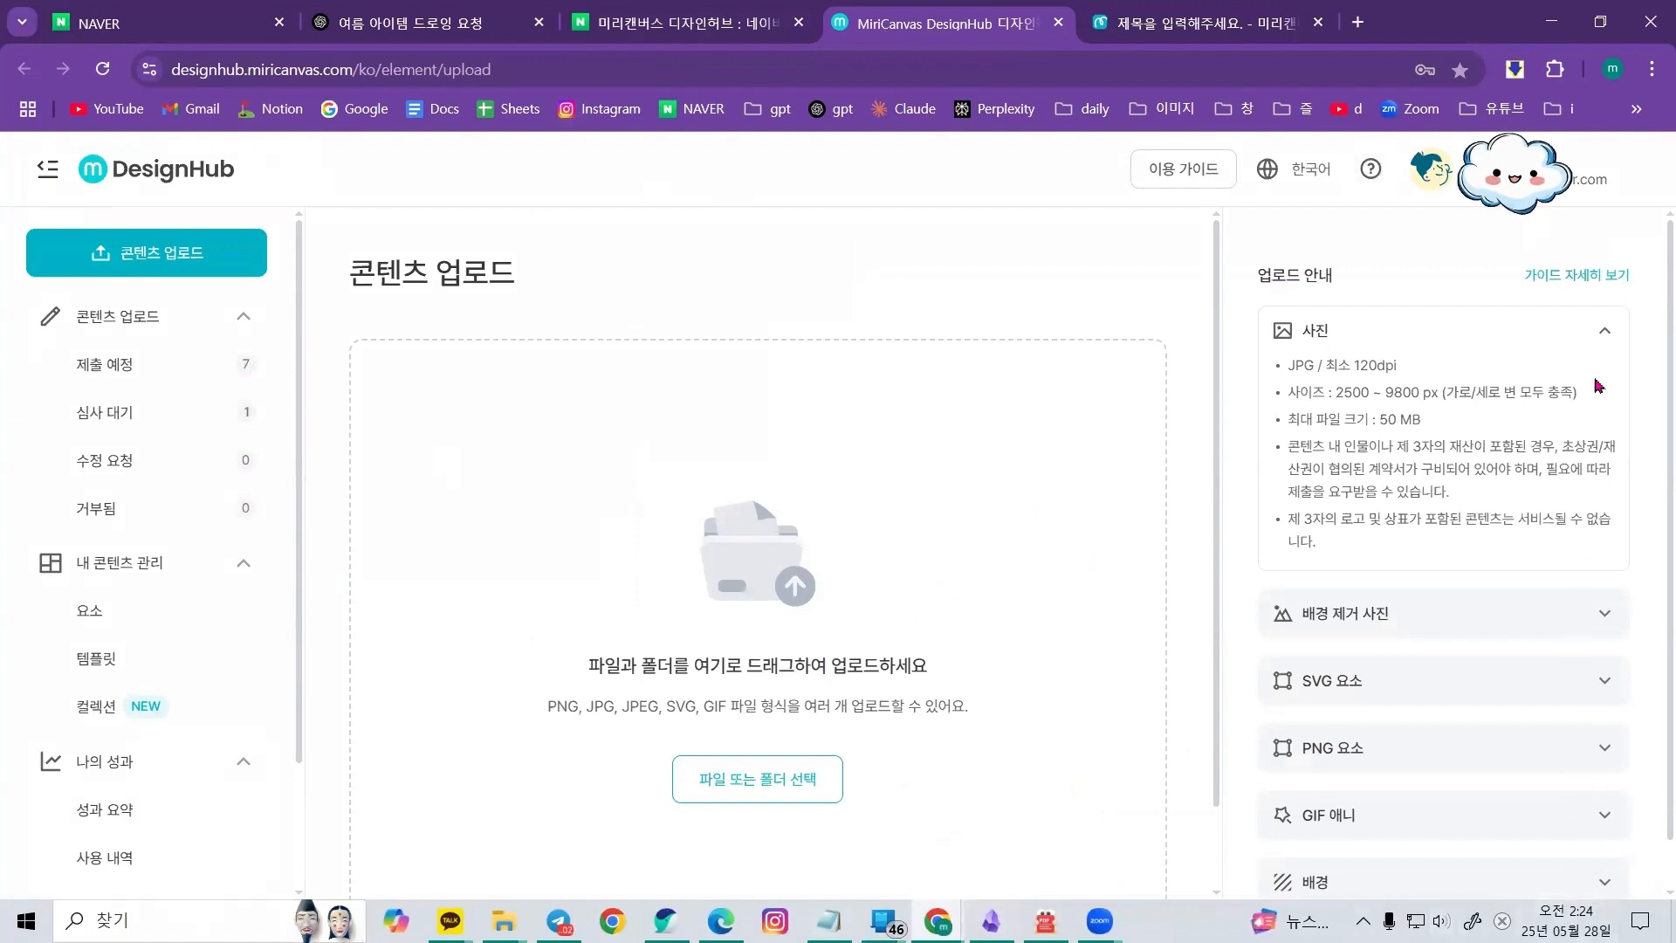
click(1604, 336)
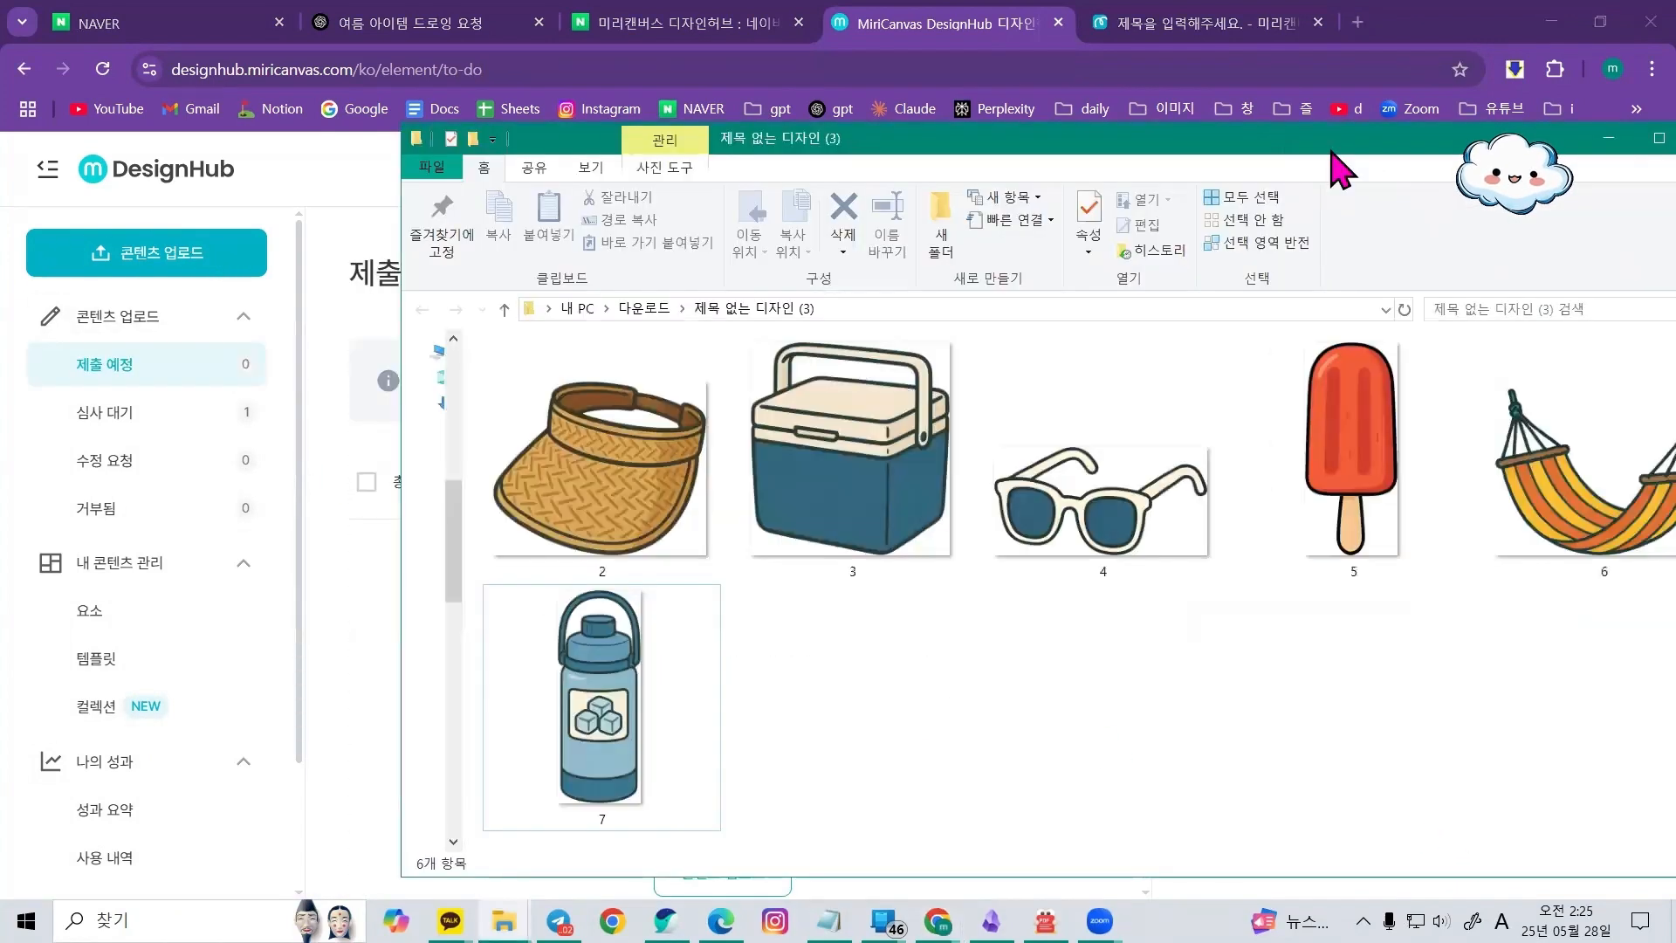
drag(1331, 151, 1277, 159)
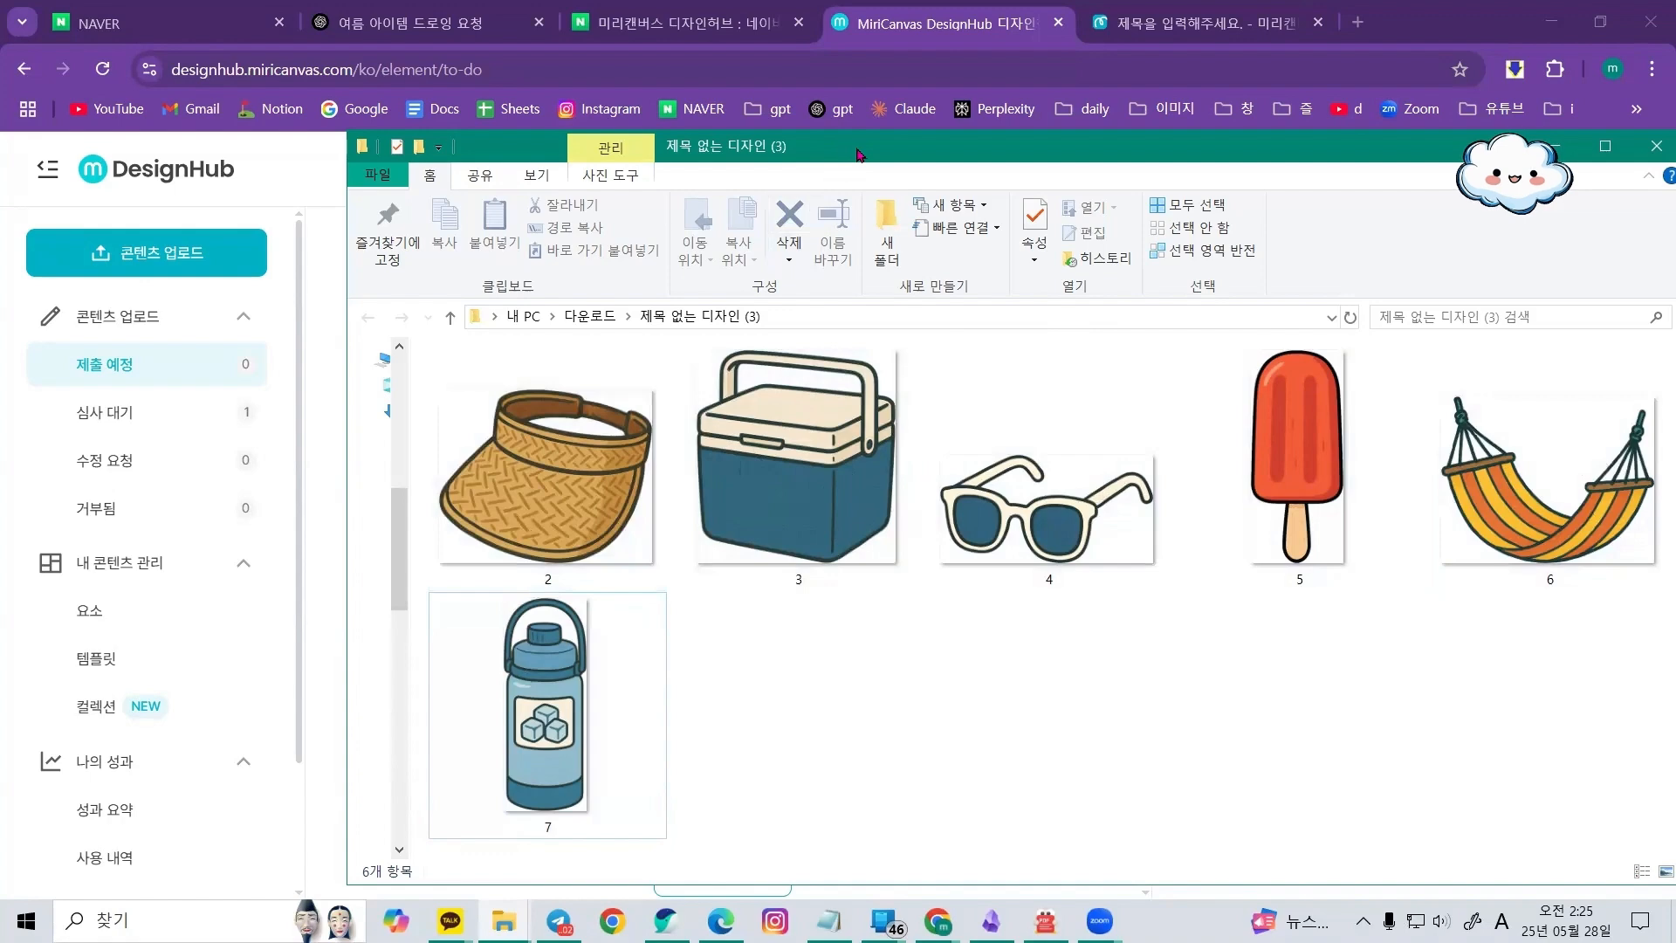
click(144, 252)
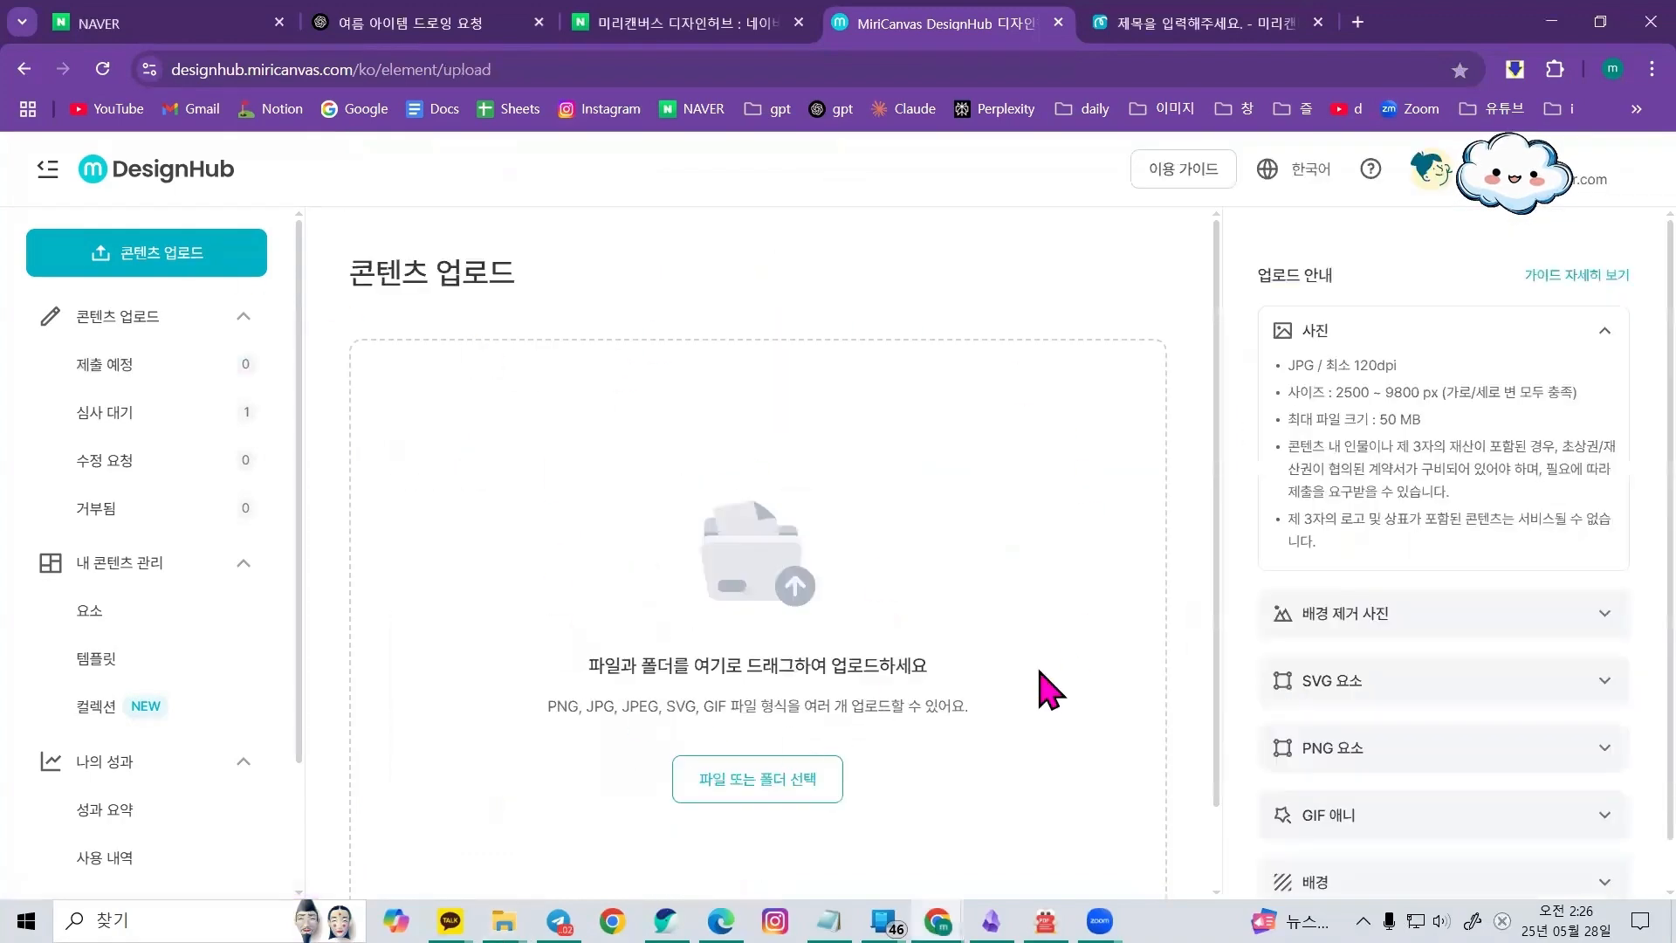
click(747, 795)
drag(255, 400, 243, 176)
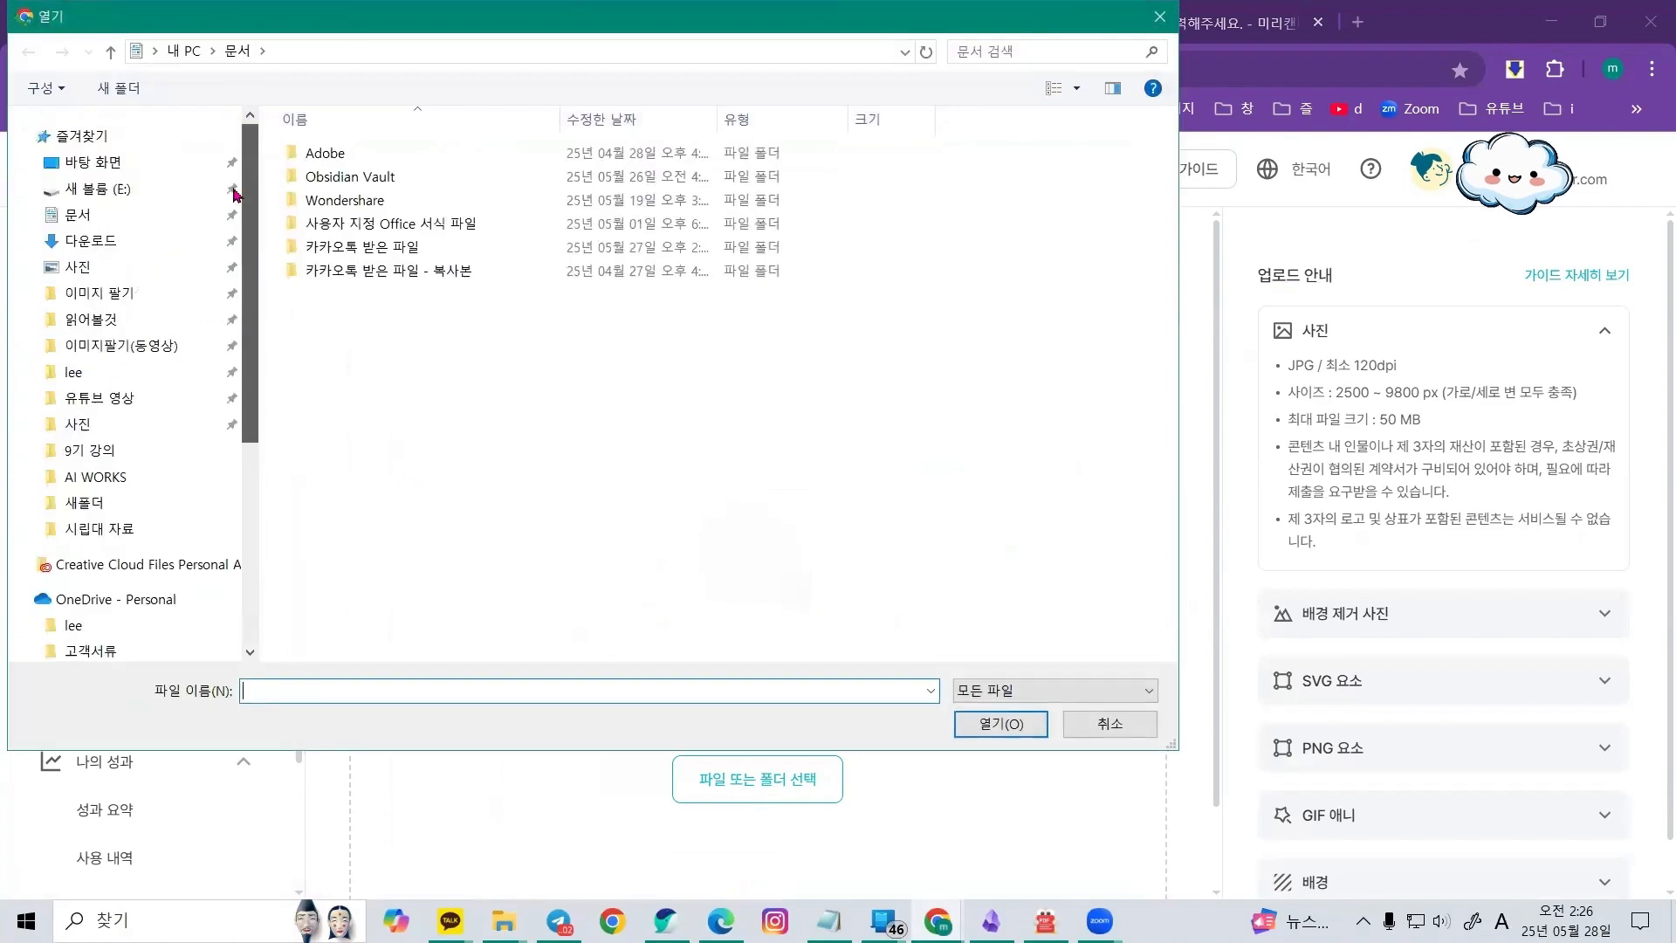
click(150, 244)
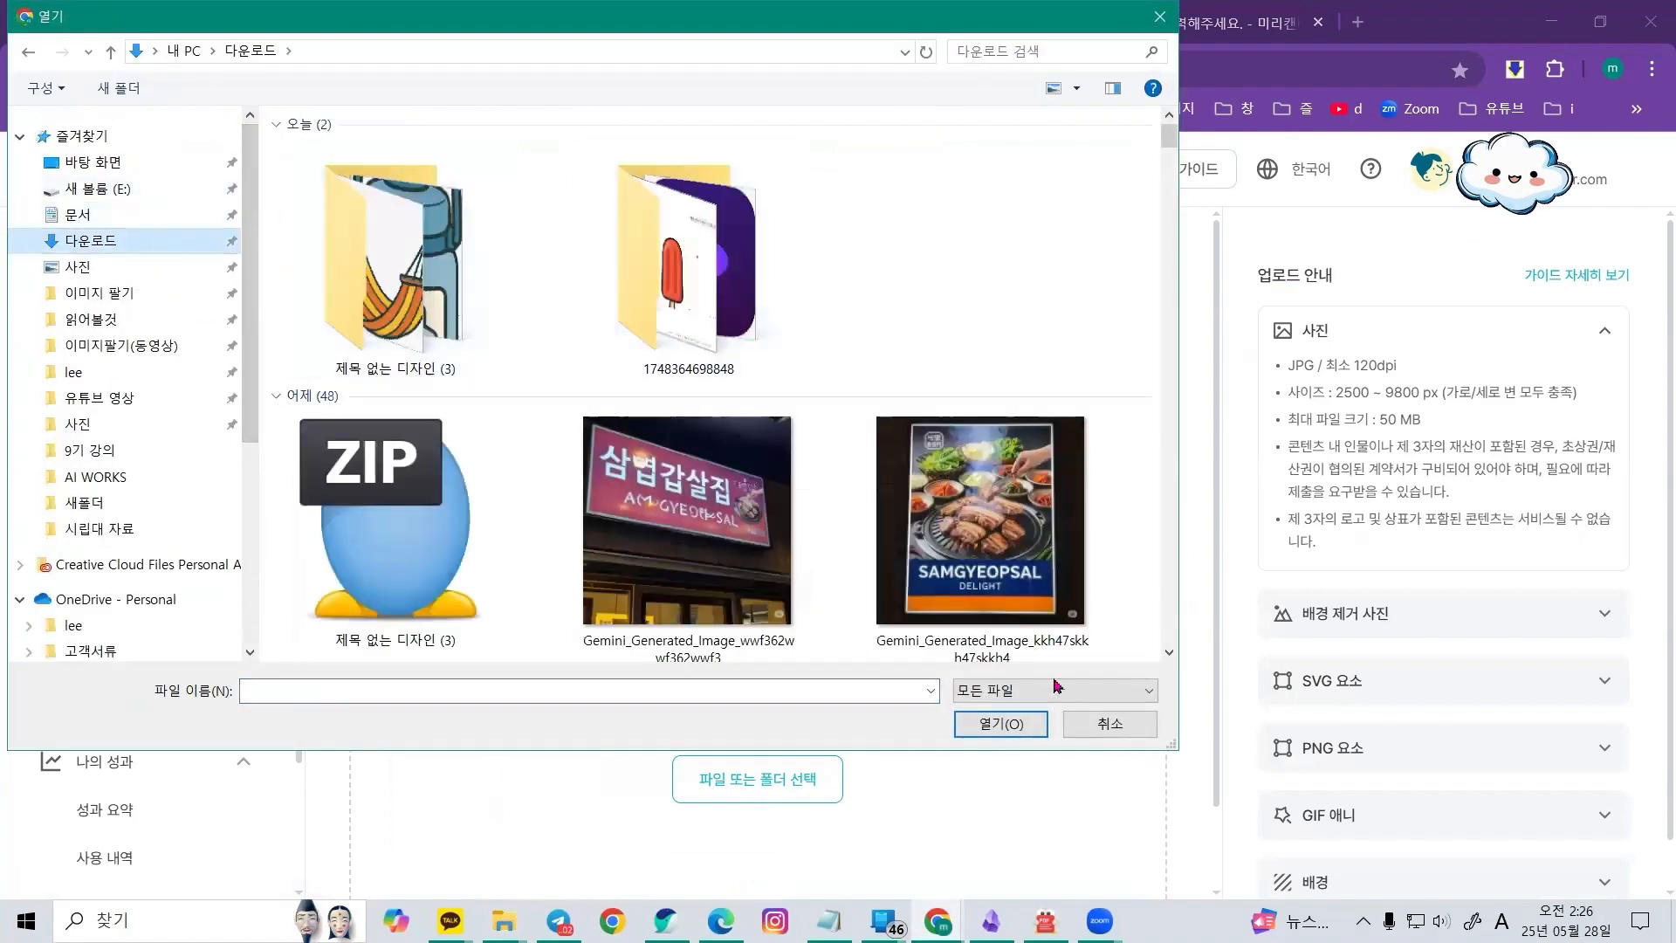
click(1110, 730)
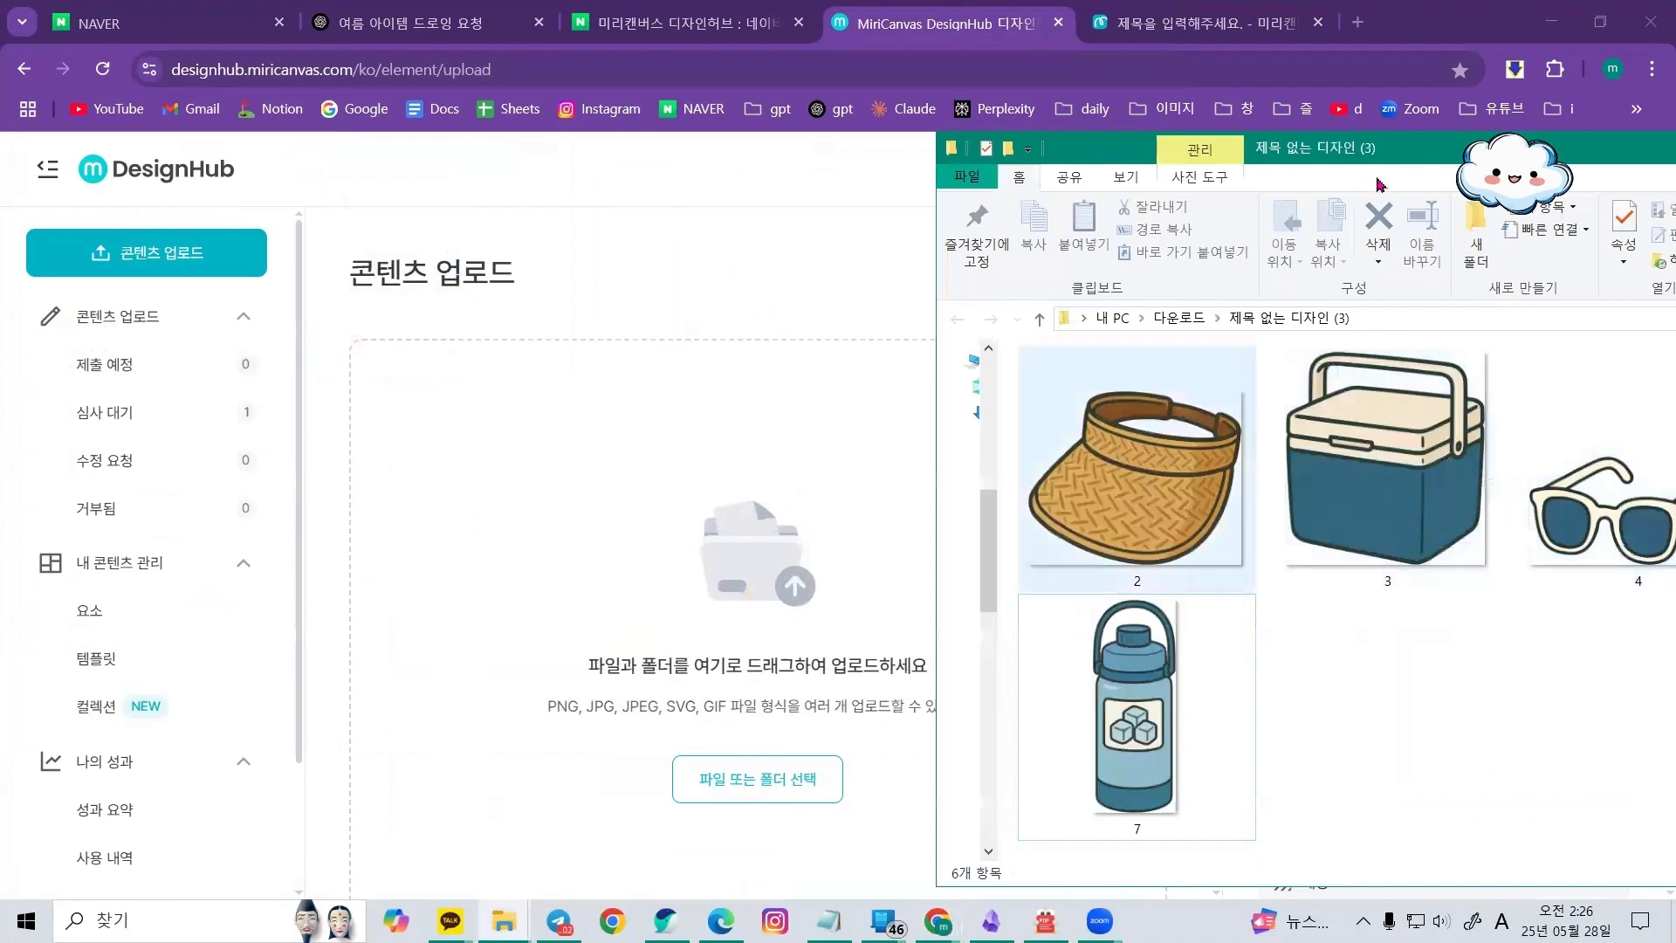
Upload all six images from the 제목 없는 디자인 (3) folder to DesignHub and continue to the next stage
drag(1404, 150, 990, 96)
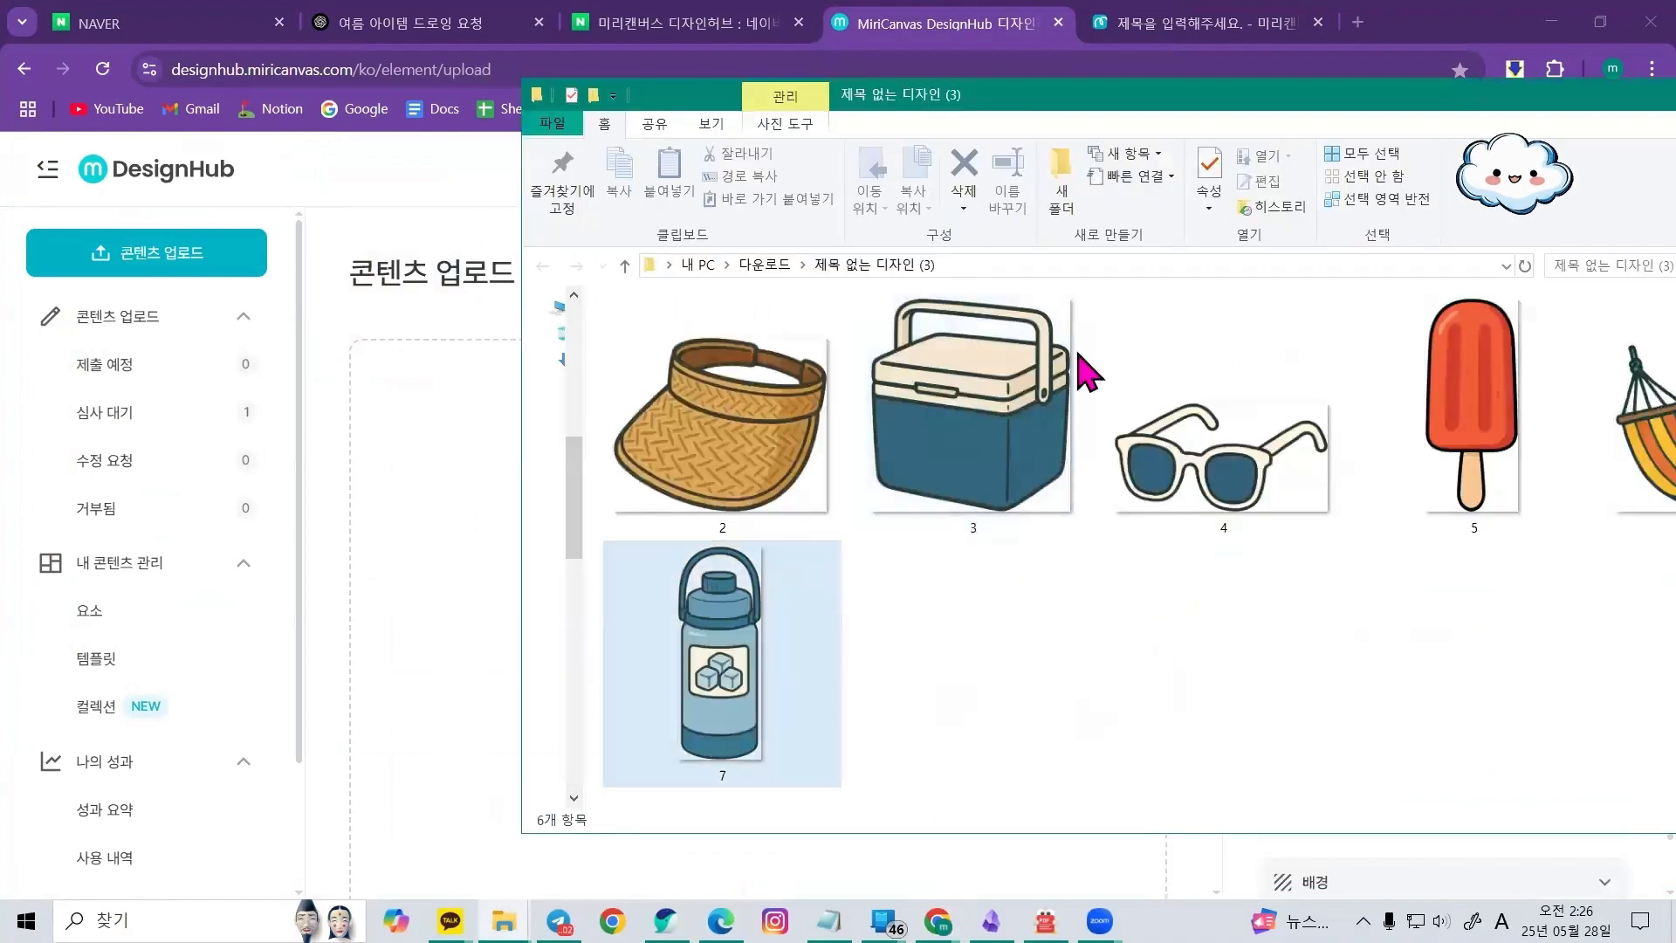
drag(1457, 94, 1210, 93)
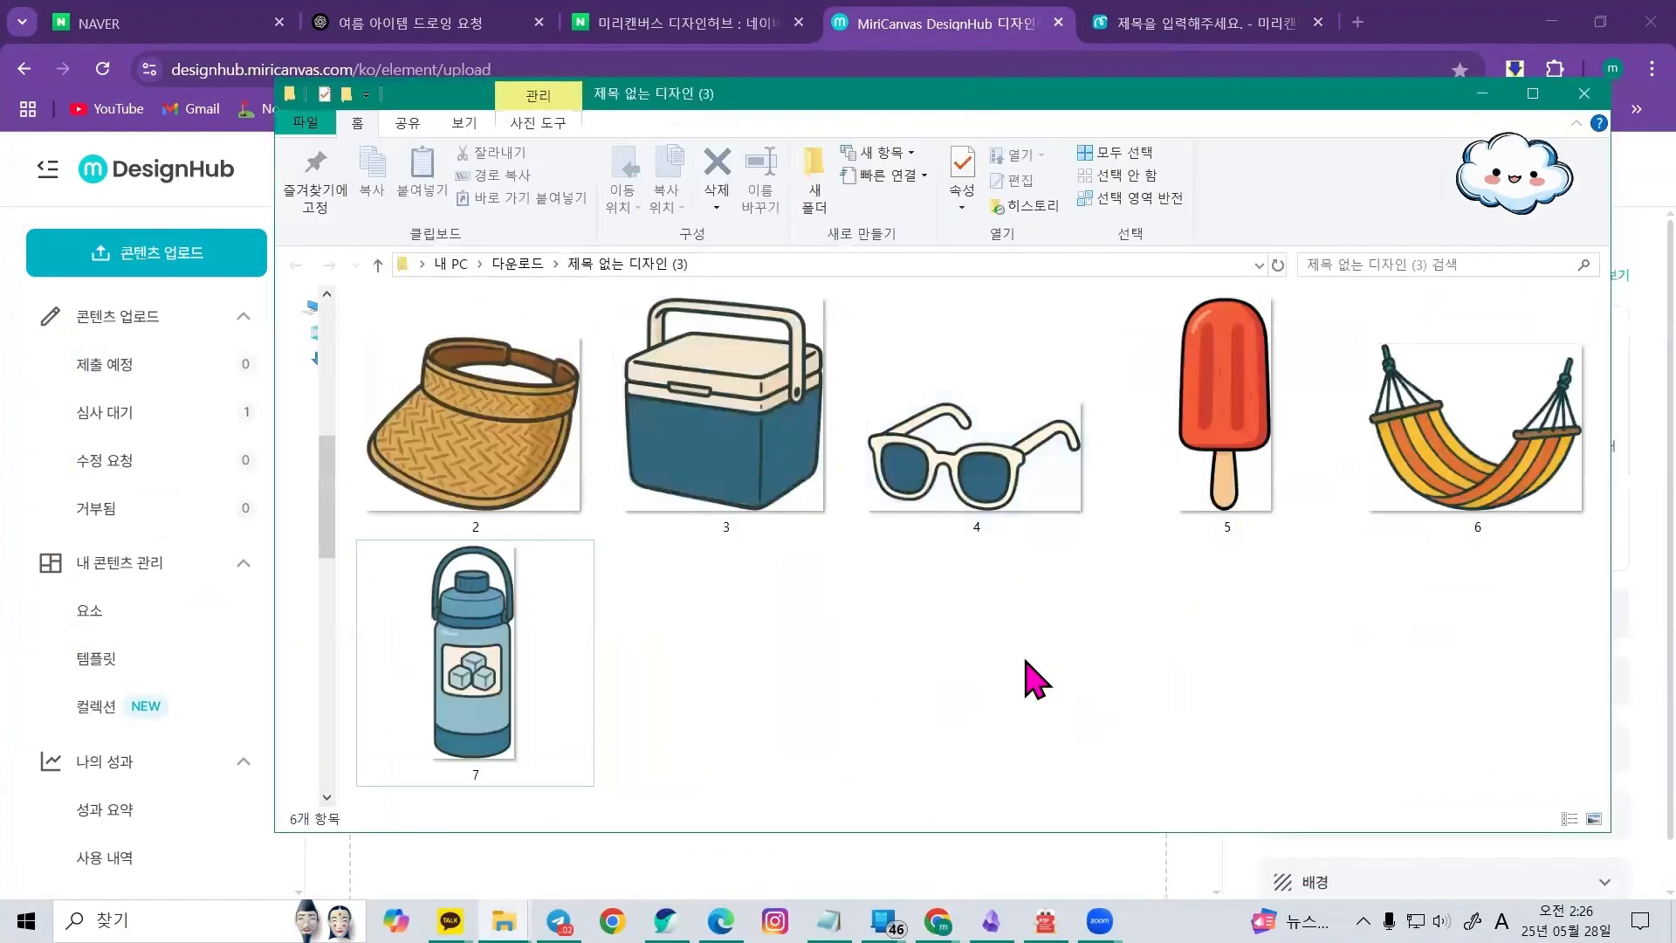
key(ctrl+a)
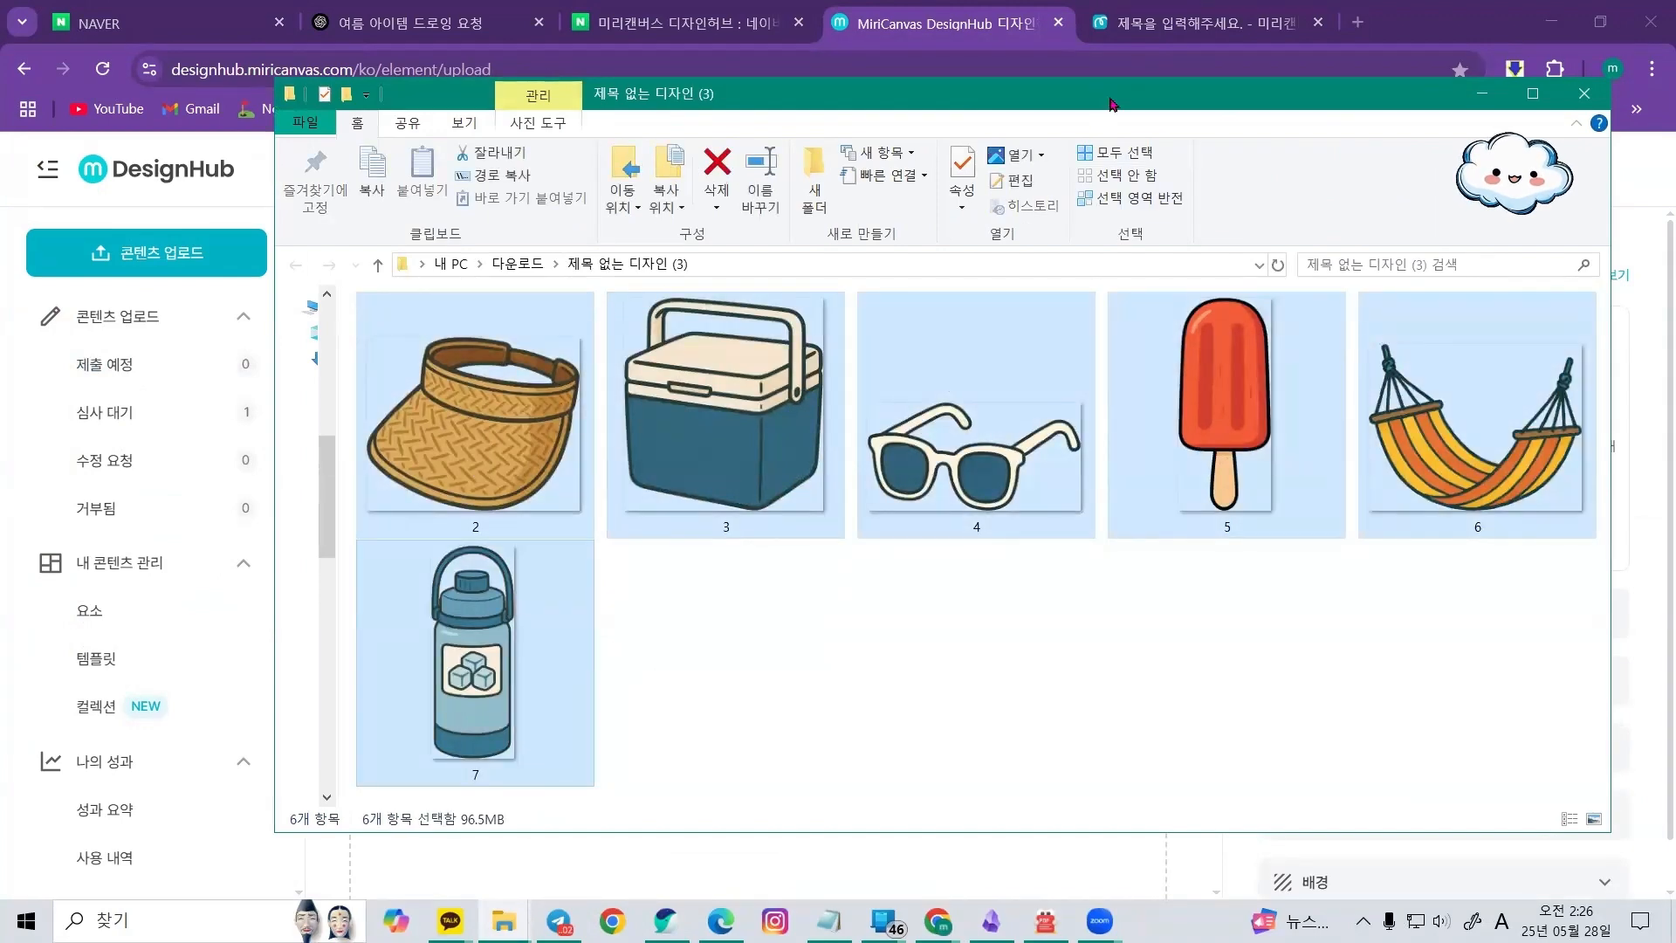
drag(1112, 104, 1671, 181)
drag(1484, 410, 735, 506)
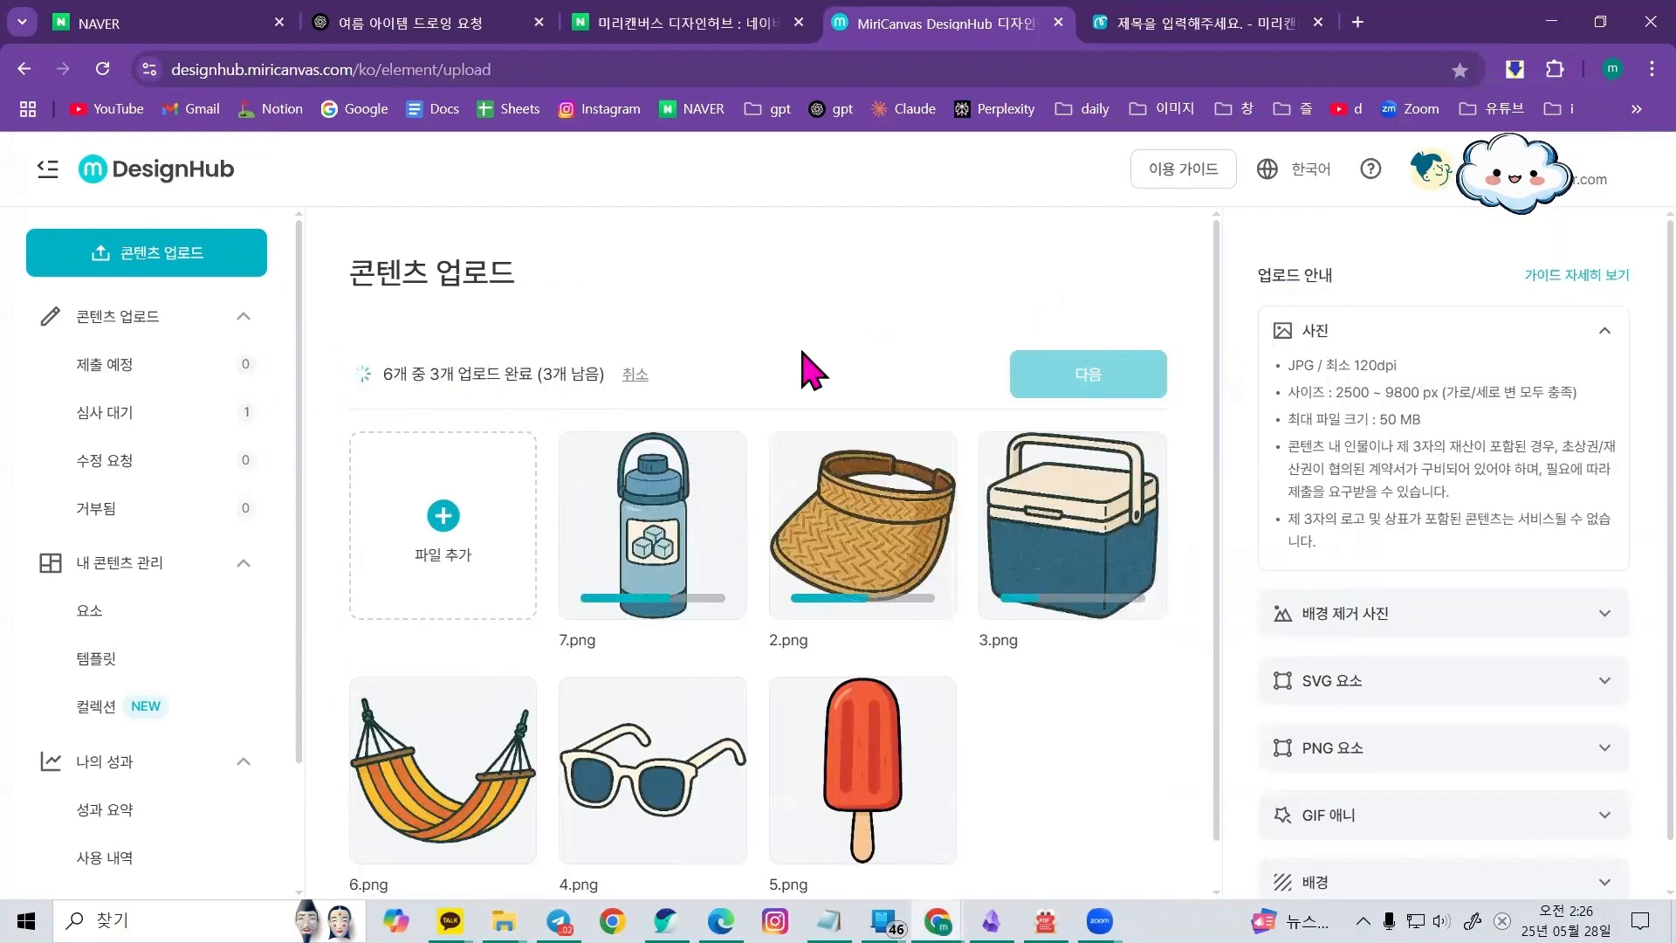
scroll(574, 665, down, 1)
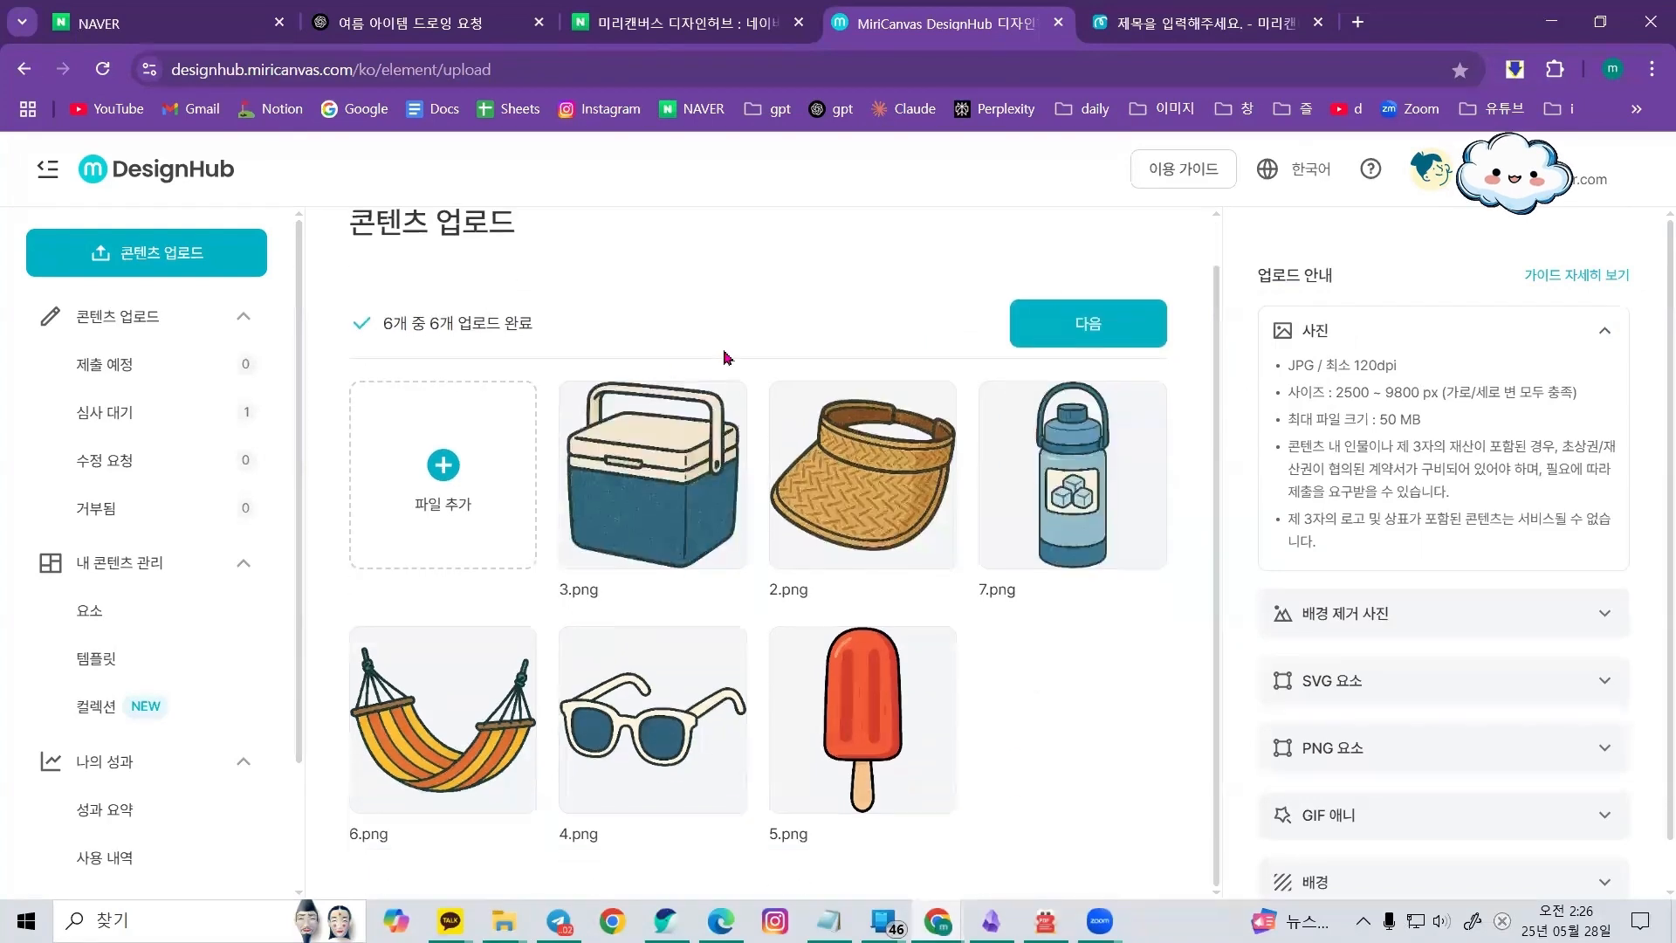
click(1110, 328)
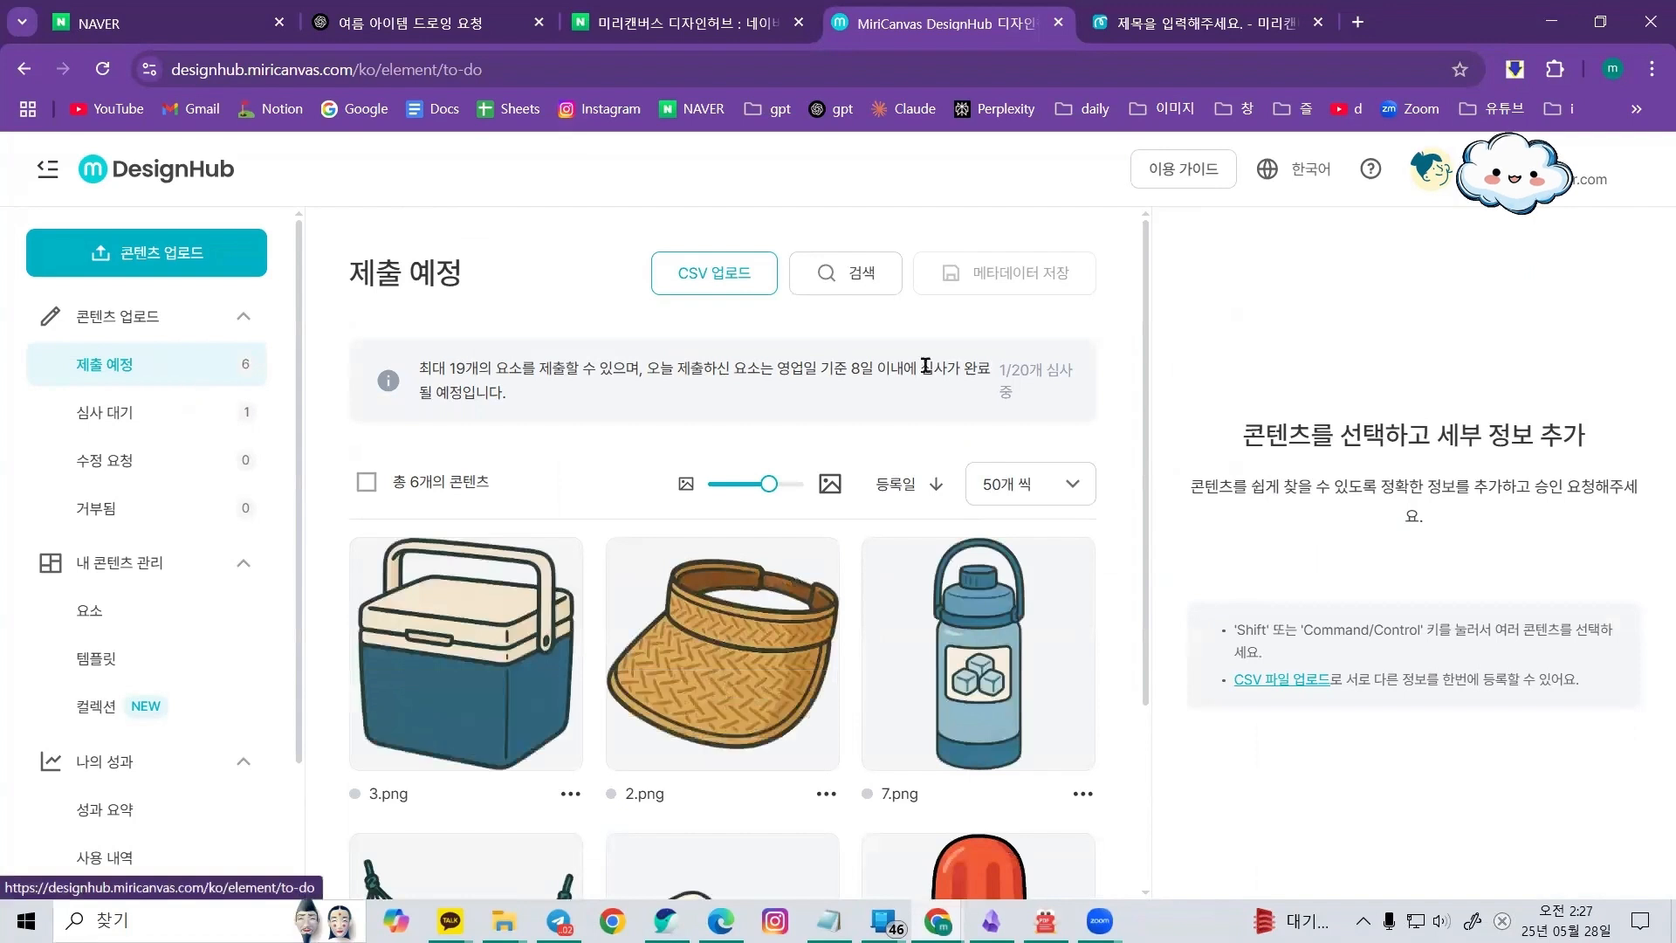
Review the uploaded images in the 제출 예정 list and highlight the daily submission limit in the notice
key(alt+Tab)
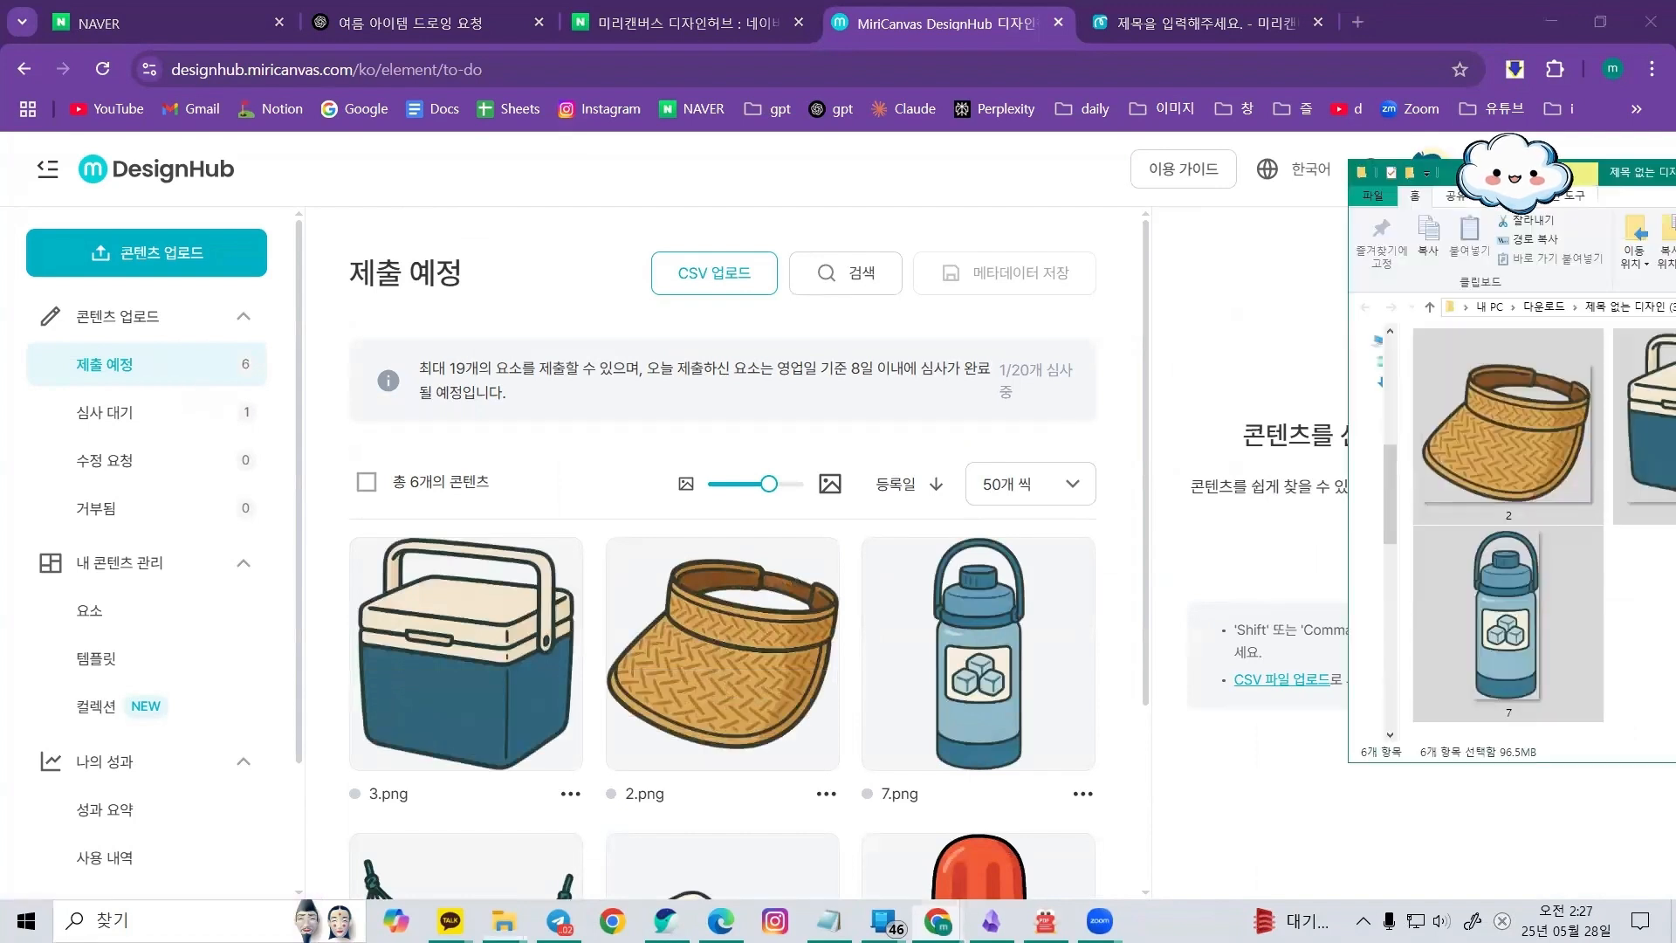
click(187, 371)
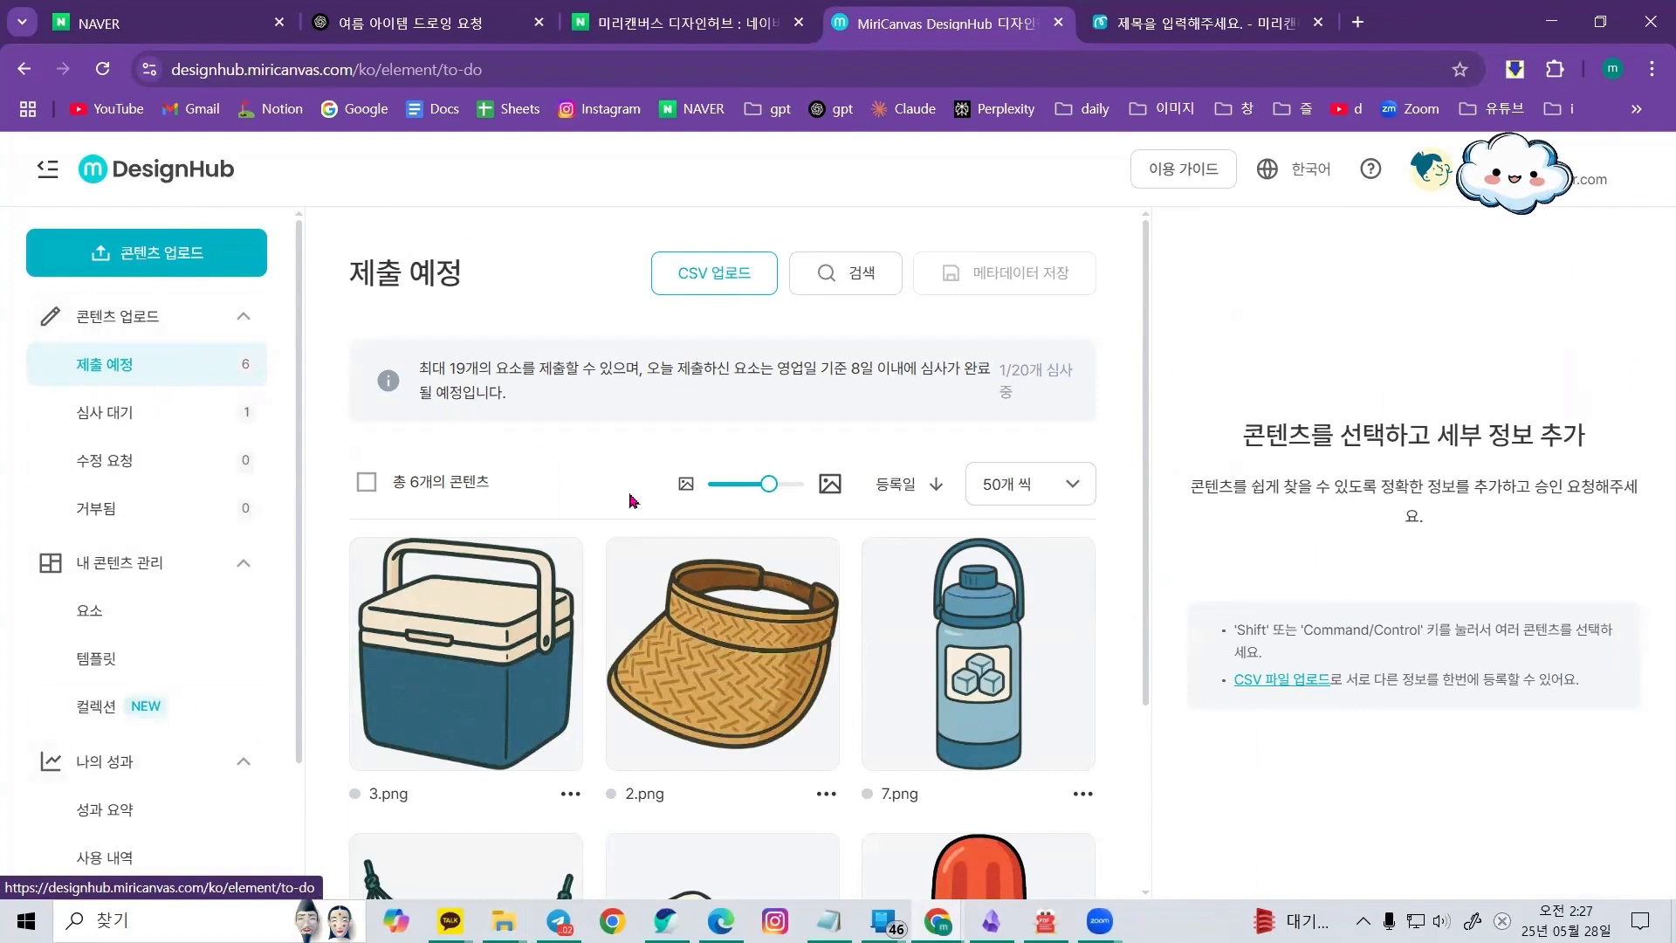
scroll(628, 513, down, 3)
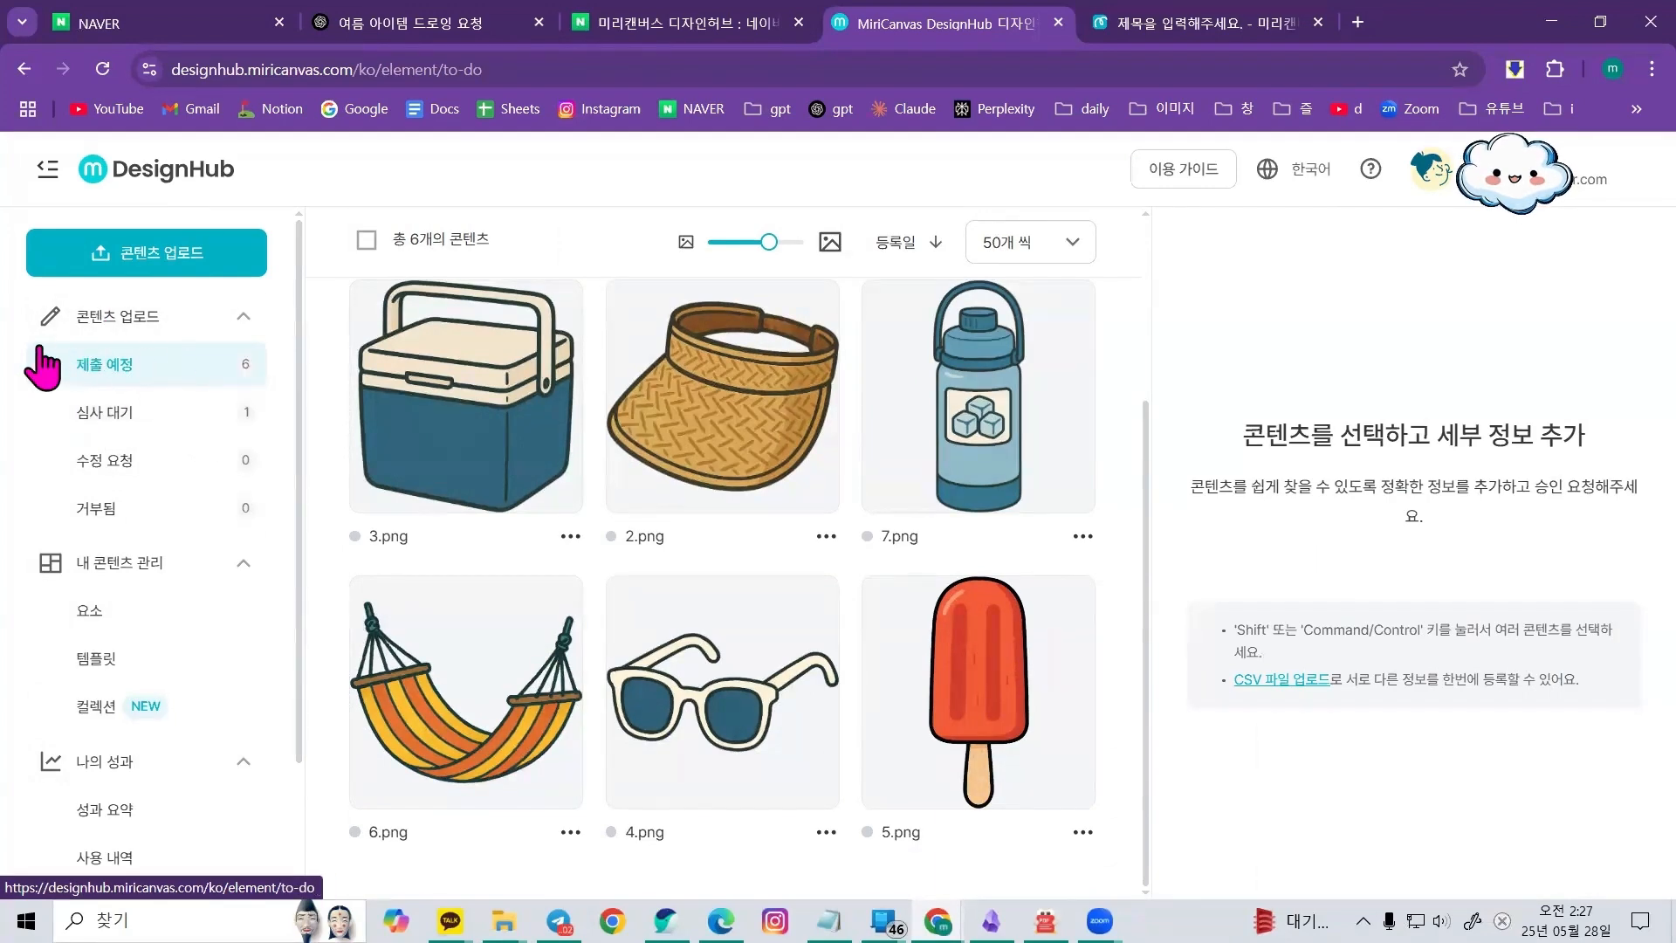
scroll(768, 588, up, 3)
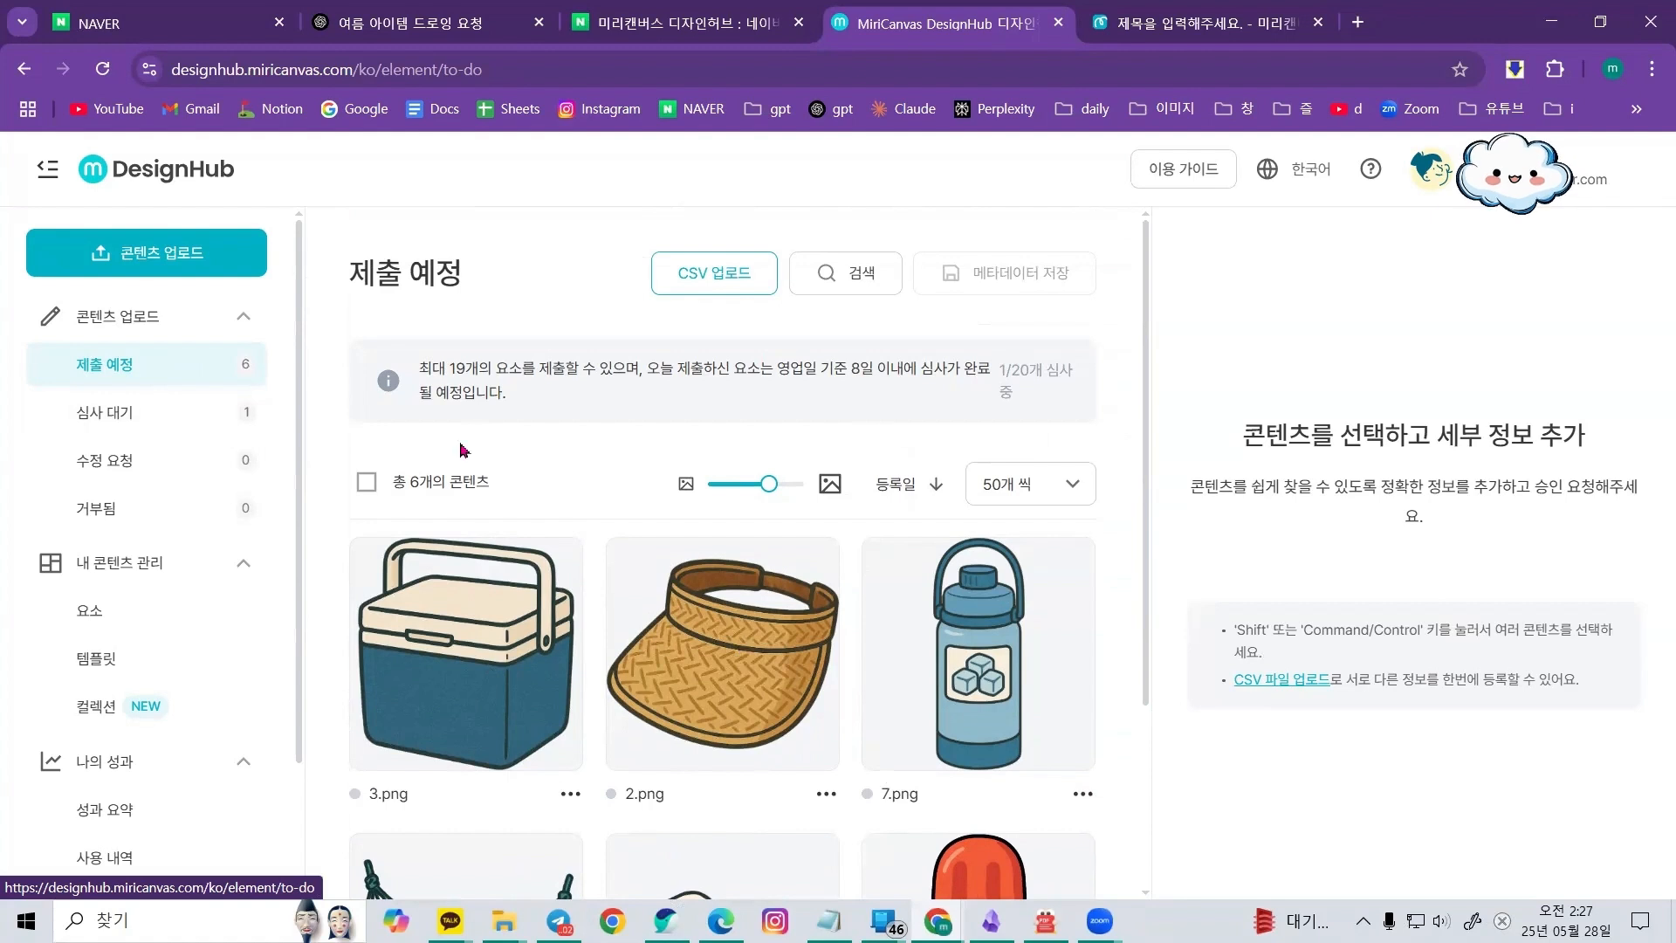
drag(420, 368, 640, 368)
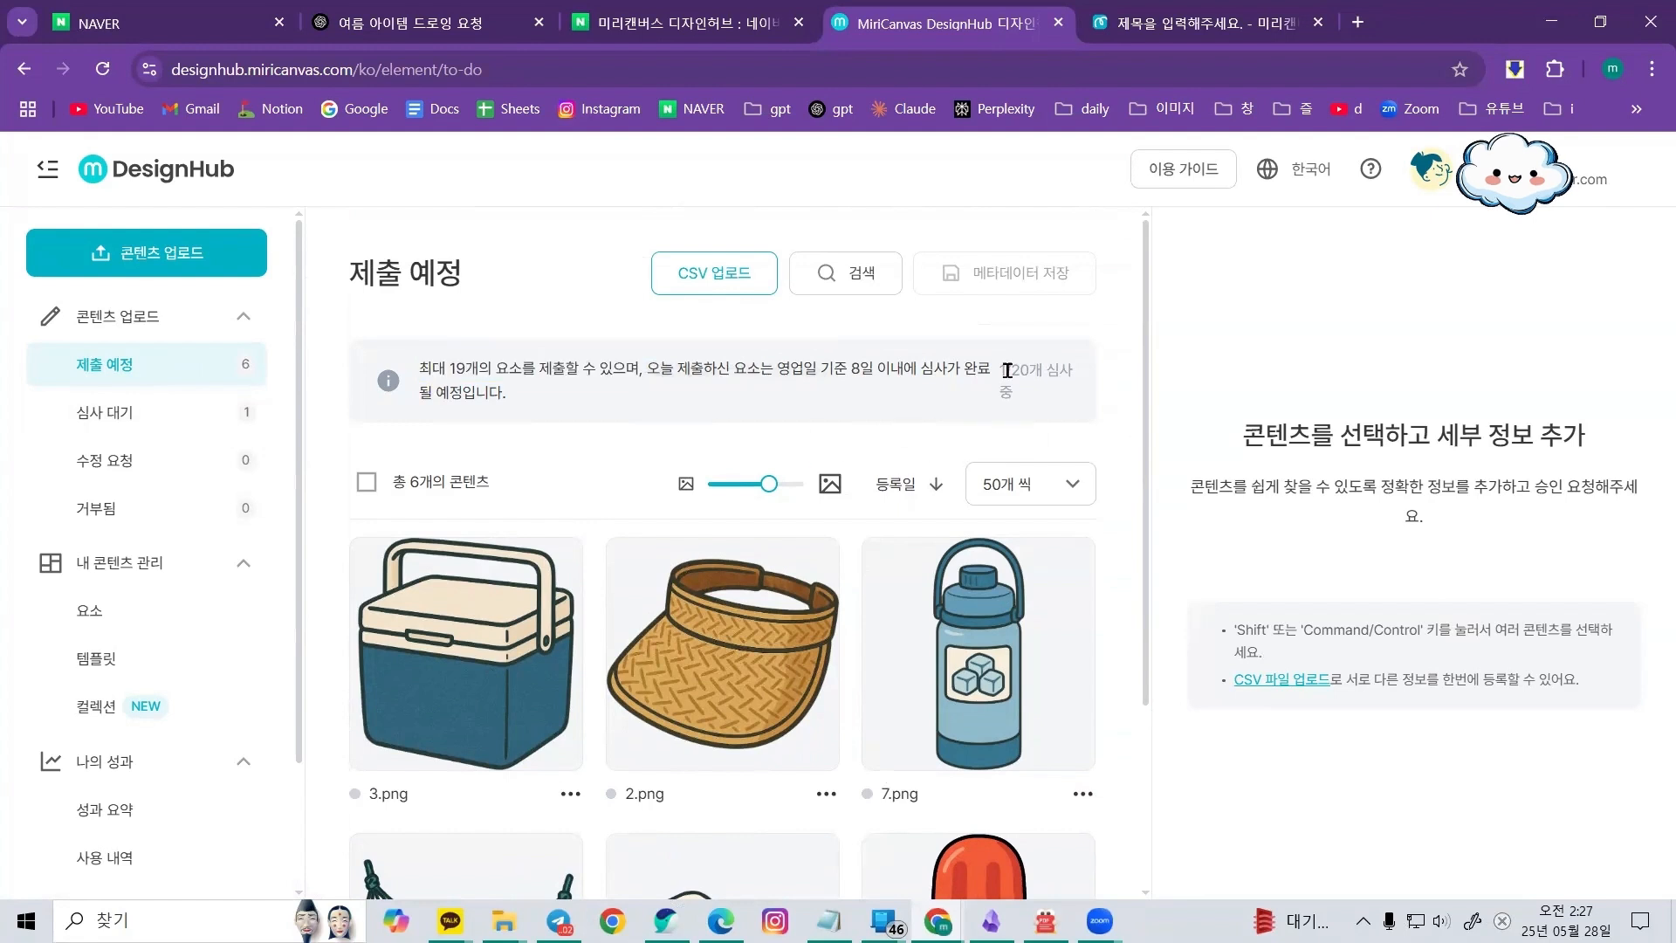
drag(1005, 370, 1082, 372)
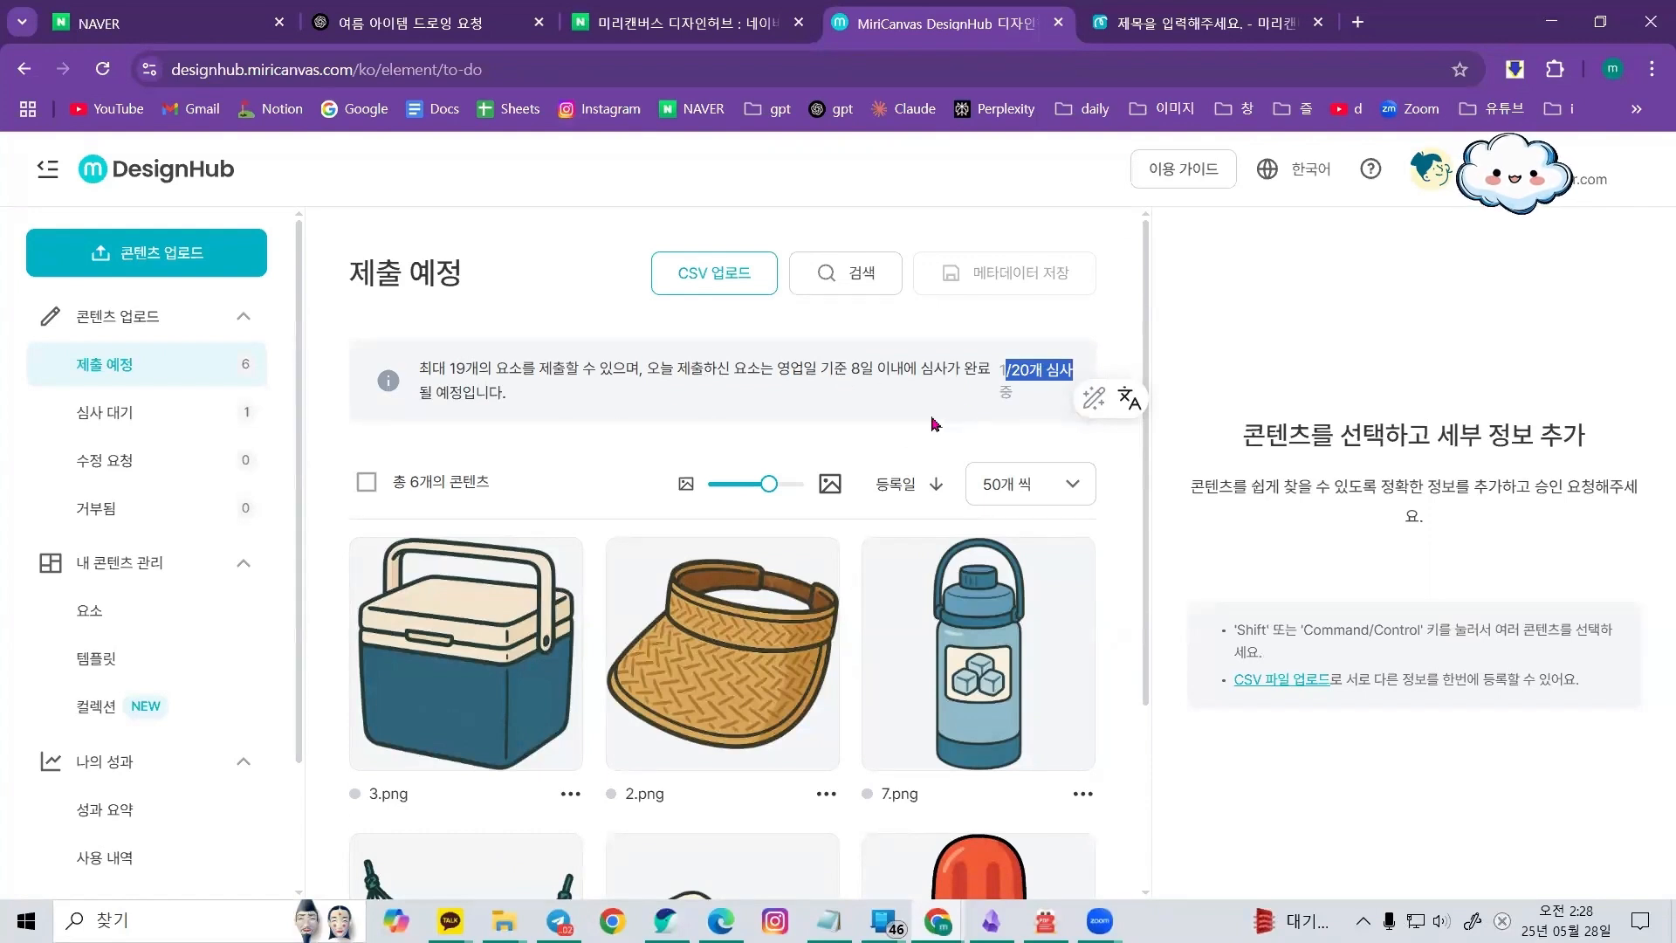
Highlight the daily submission limit figures in the 제출 예정 notice and briefly compare with the 심사 대기 list
click(1046, 371)
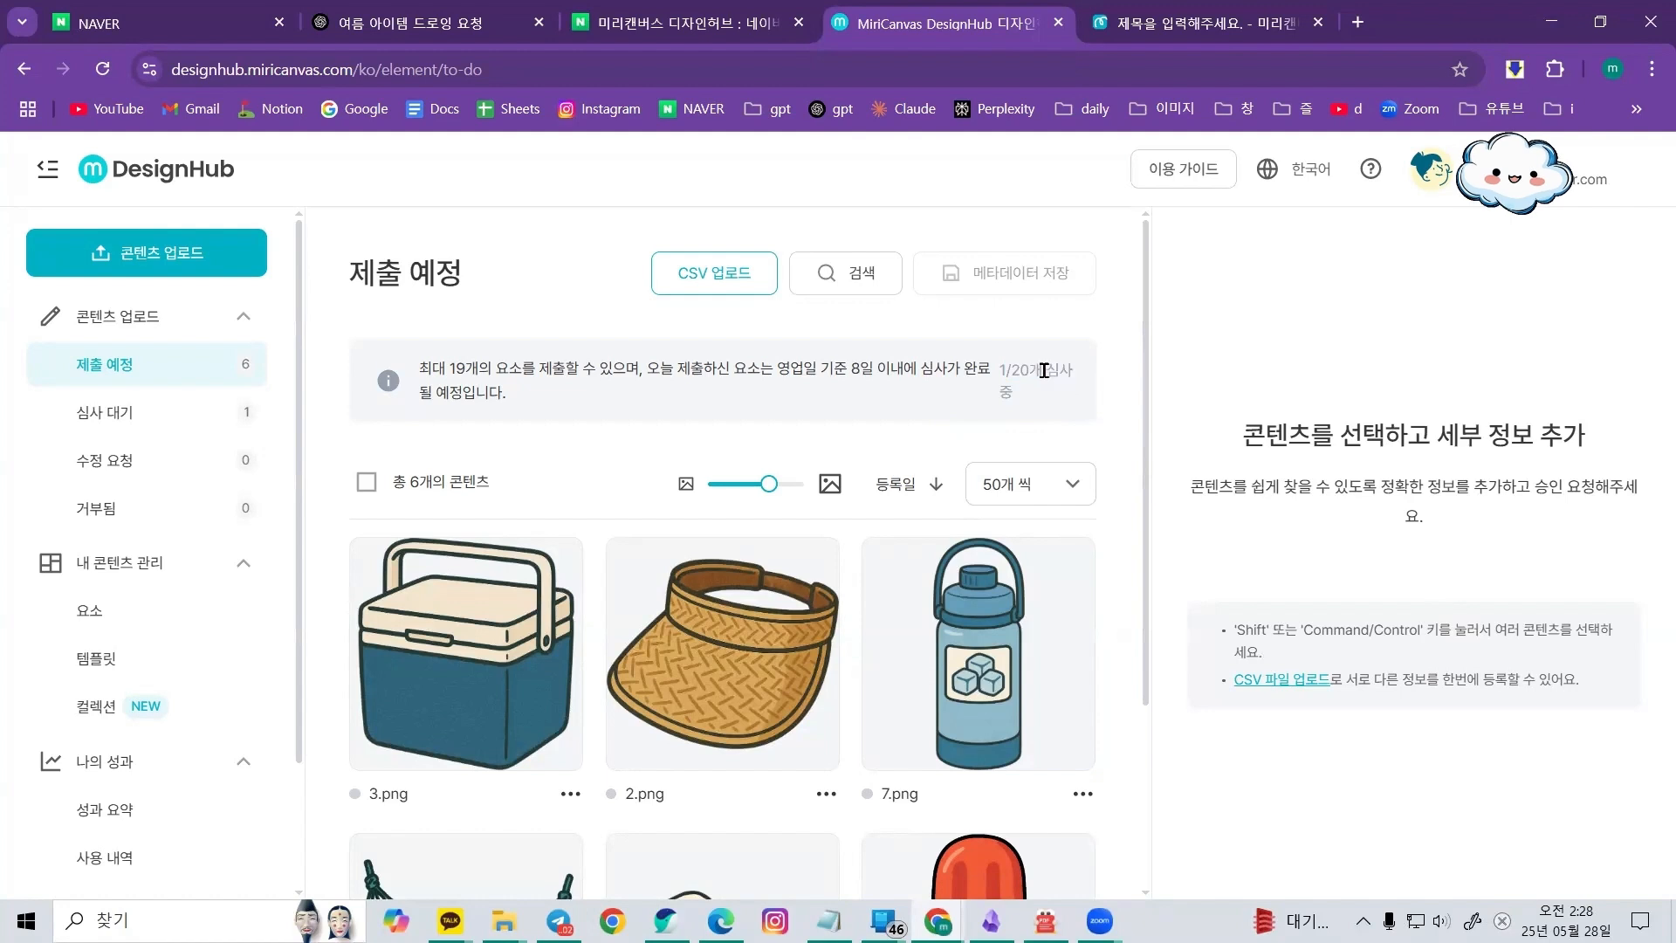
double_click(1032, 368)
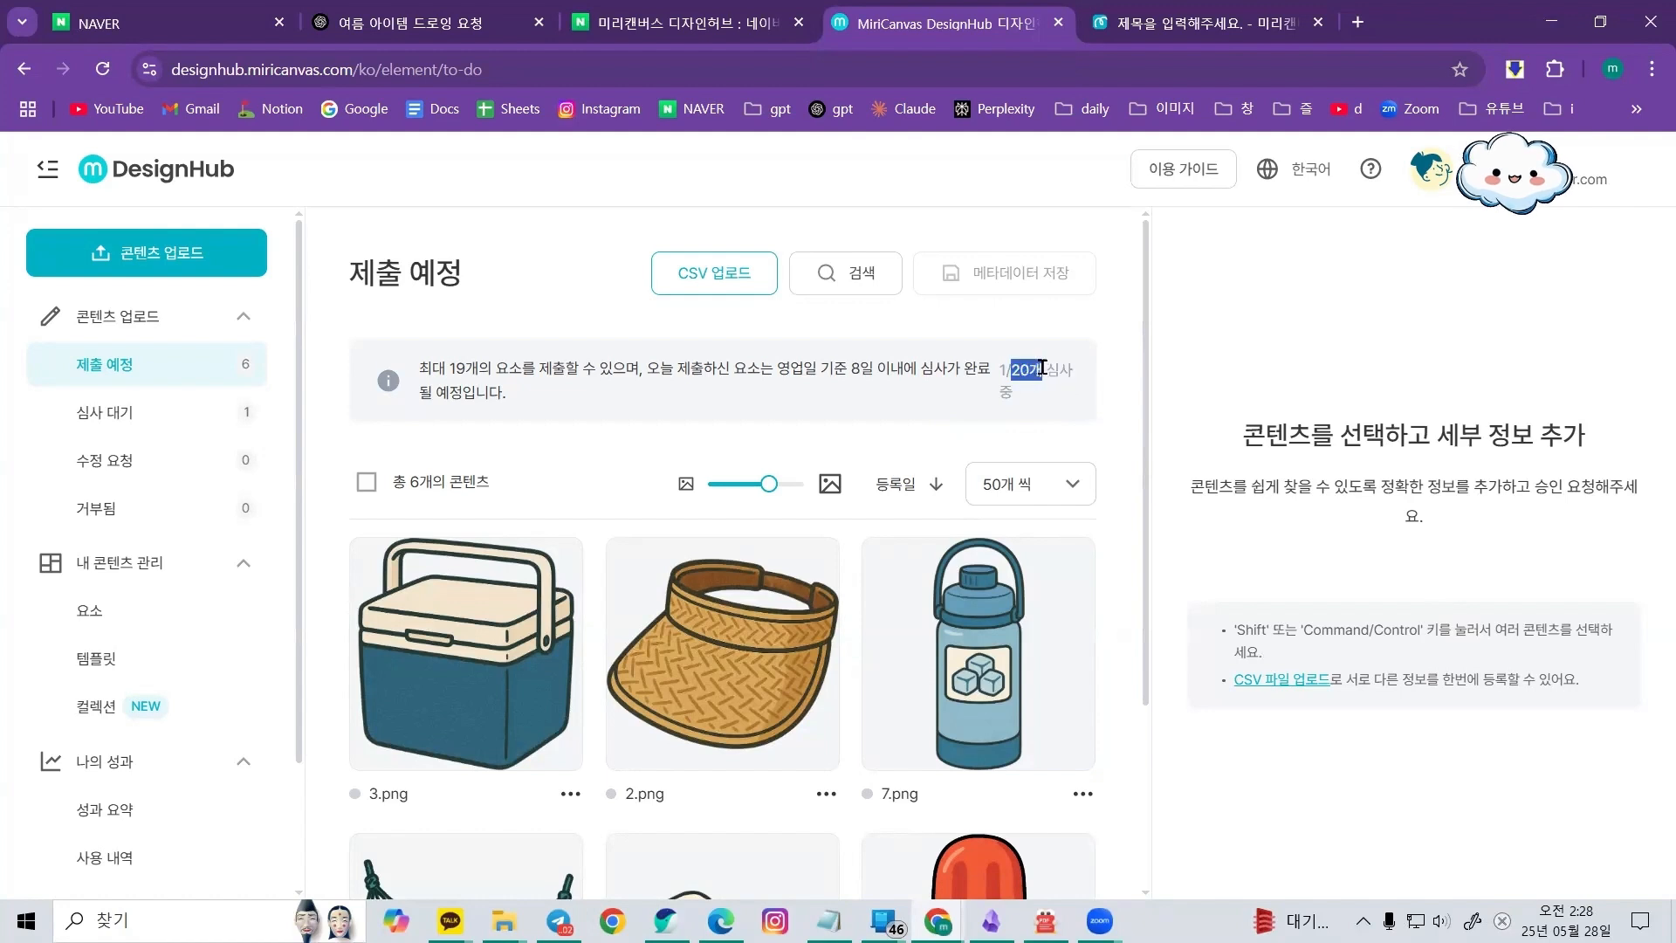
click(662, 419)
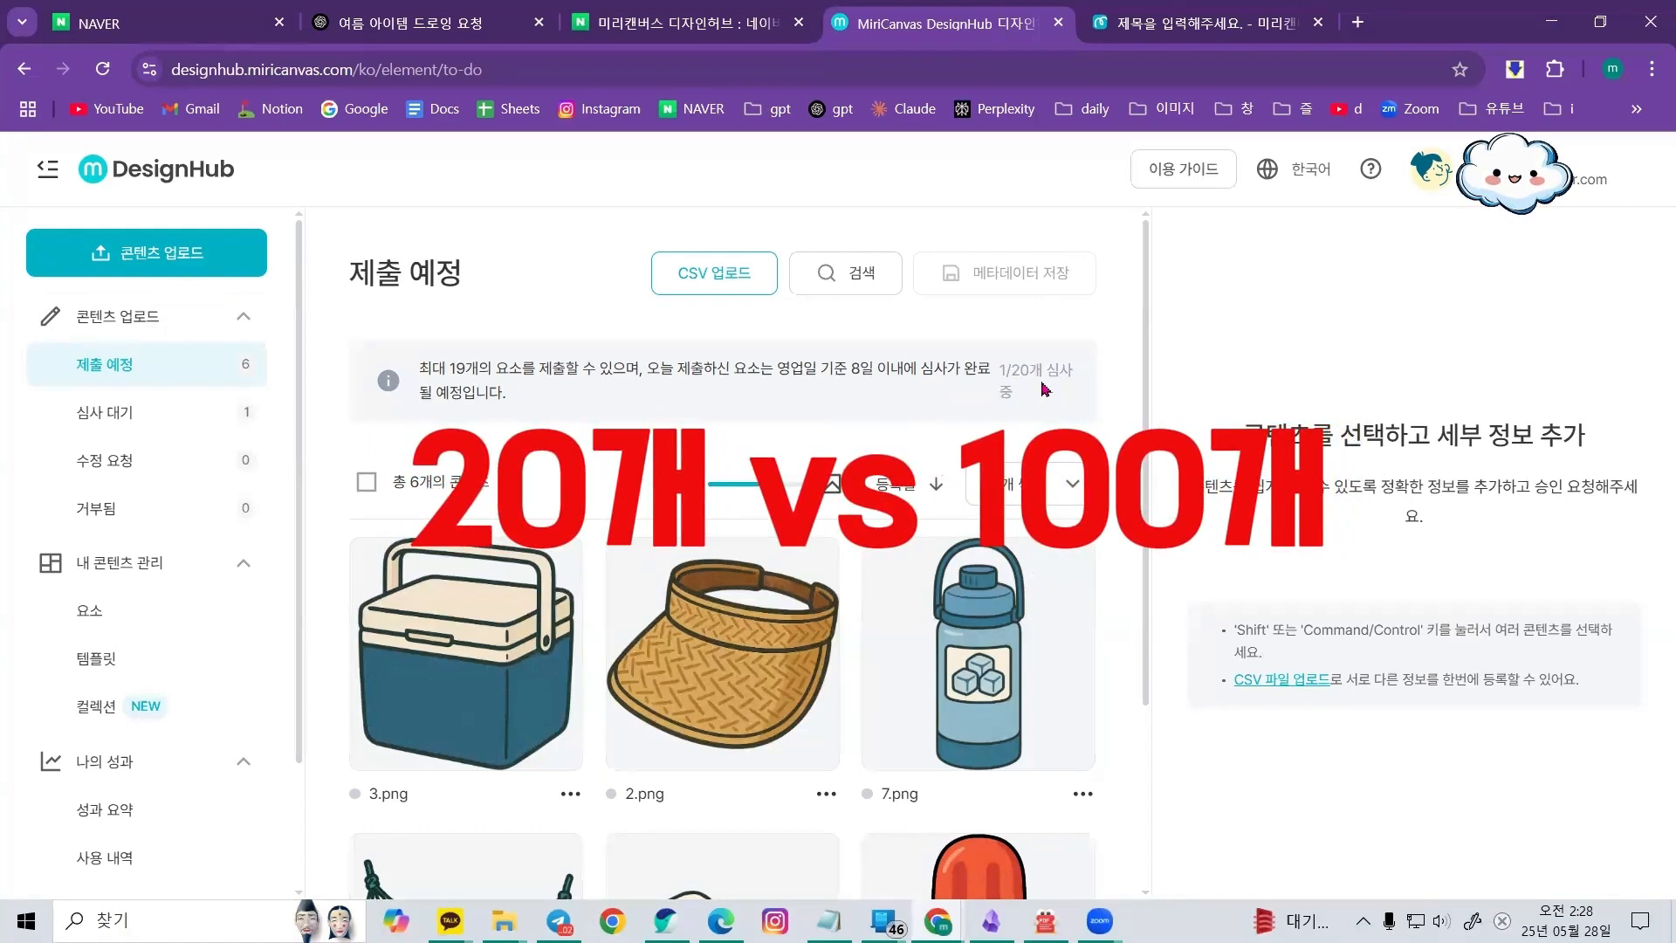
click(149, 419)
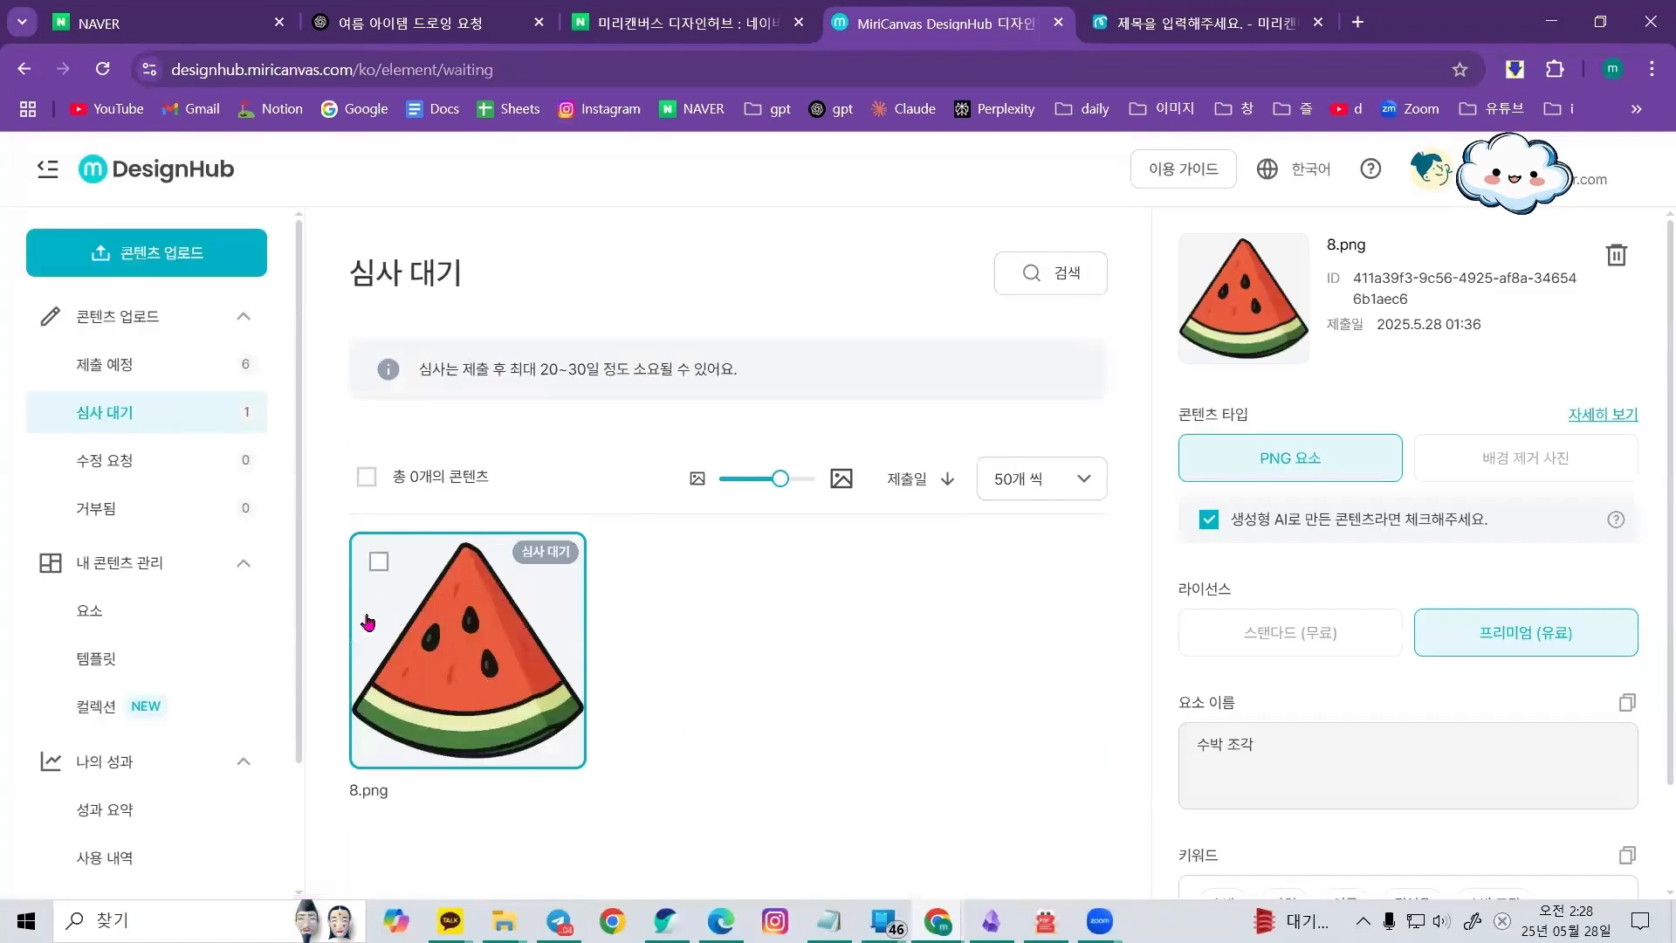
click(105, 365)
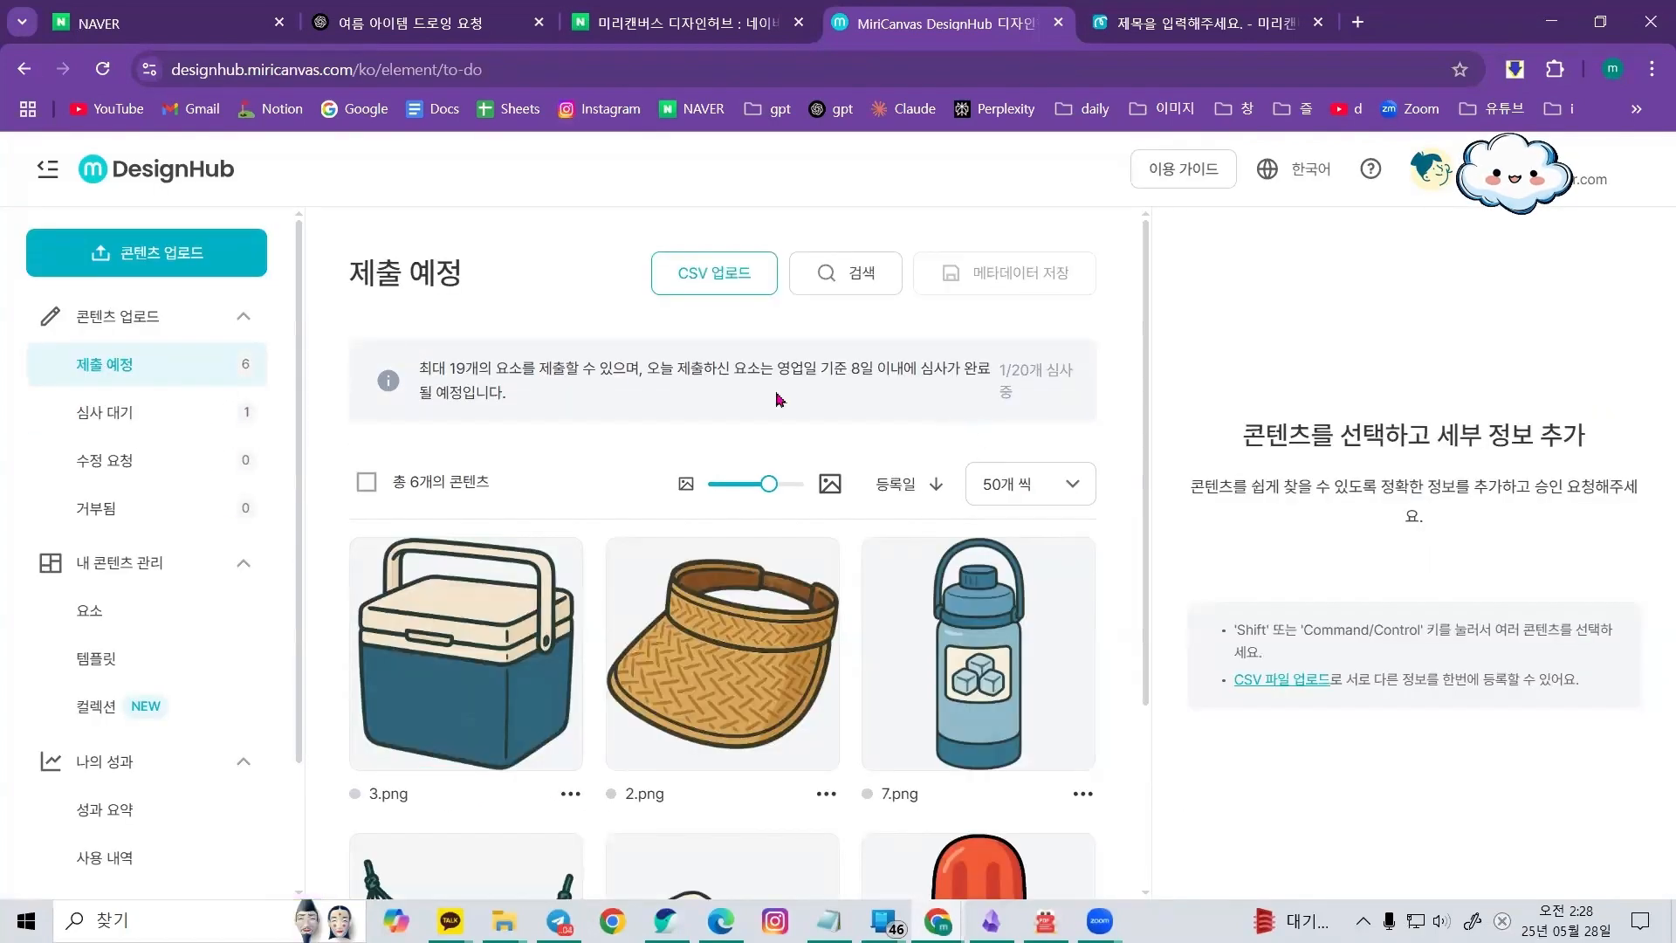
drag(419, 368, 522, 369)
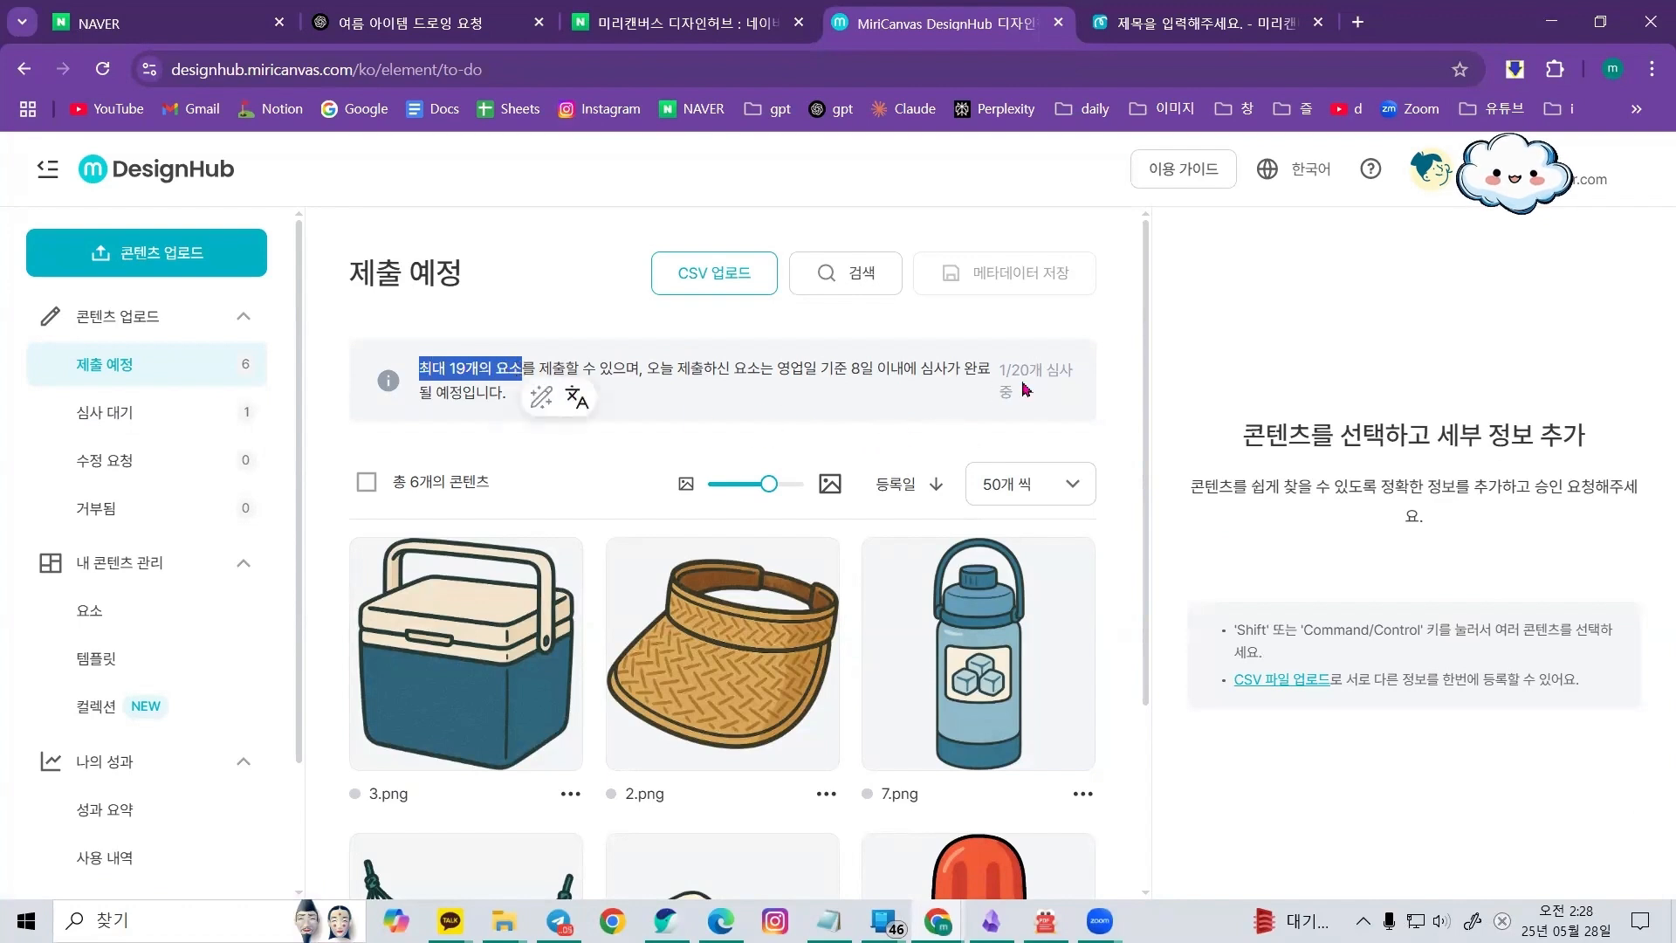
mouse_move(1011, 369)
mouse_down()
mouse_move(1040, 369)
mouse_move(1013, 369)
mouse_move(1027, 366)
mouse_up()
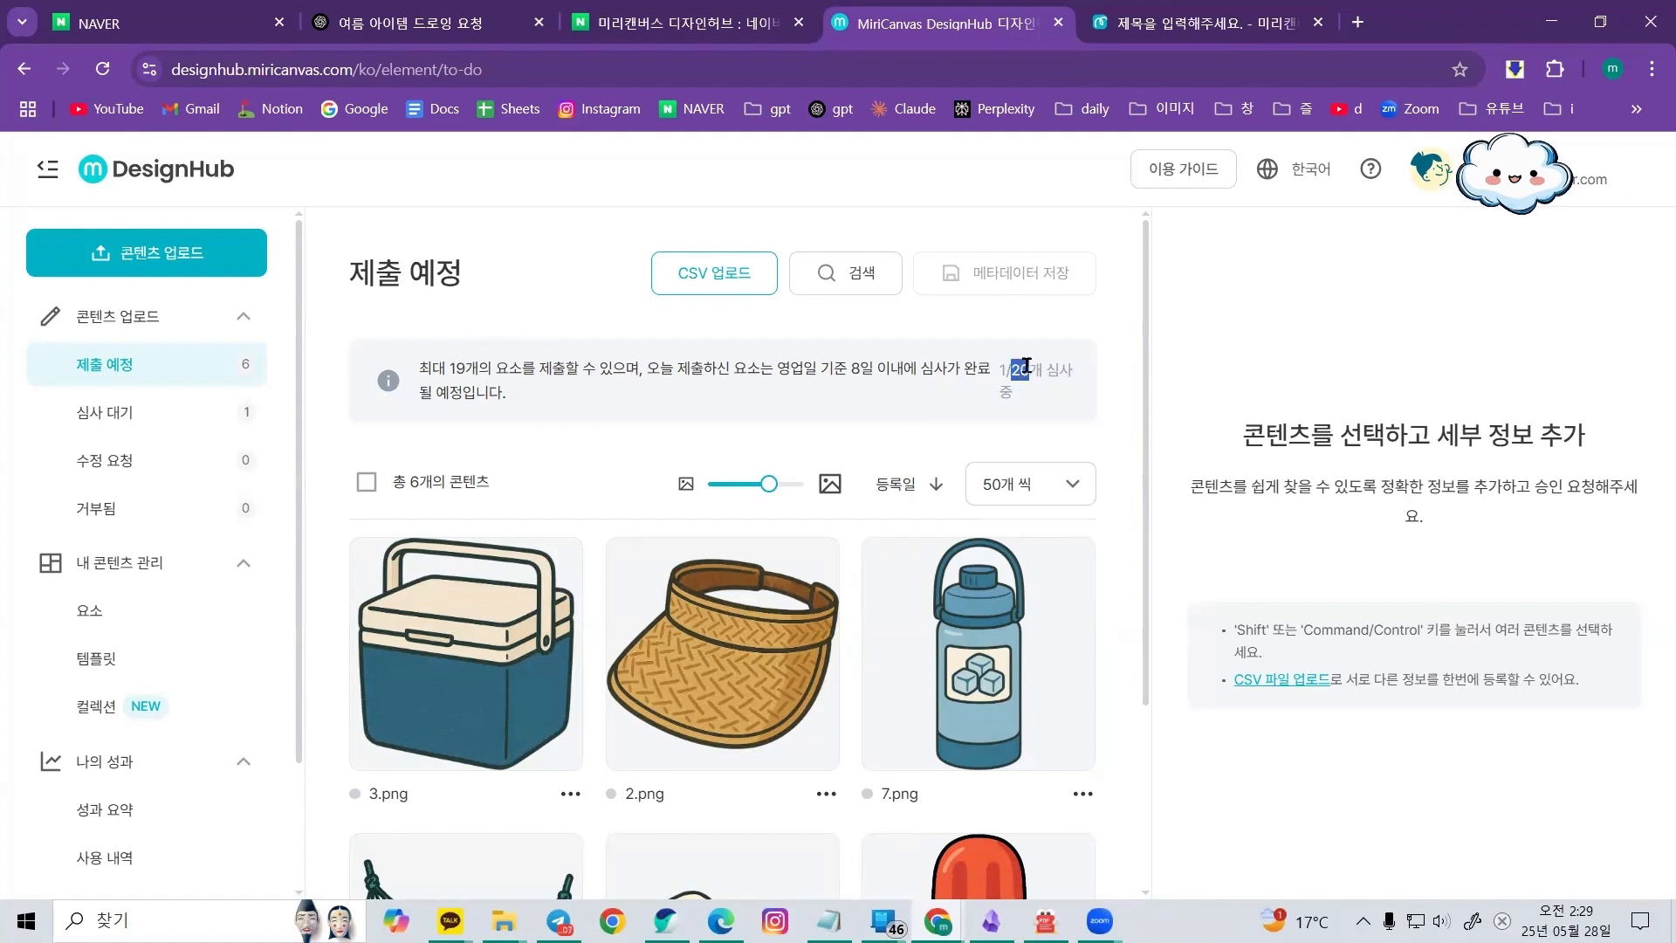
click(953, 395)
Review the 심사 대기 list, then scroll through the six uploaded images in the 제출 예정 list
click(70, 423)
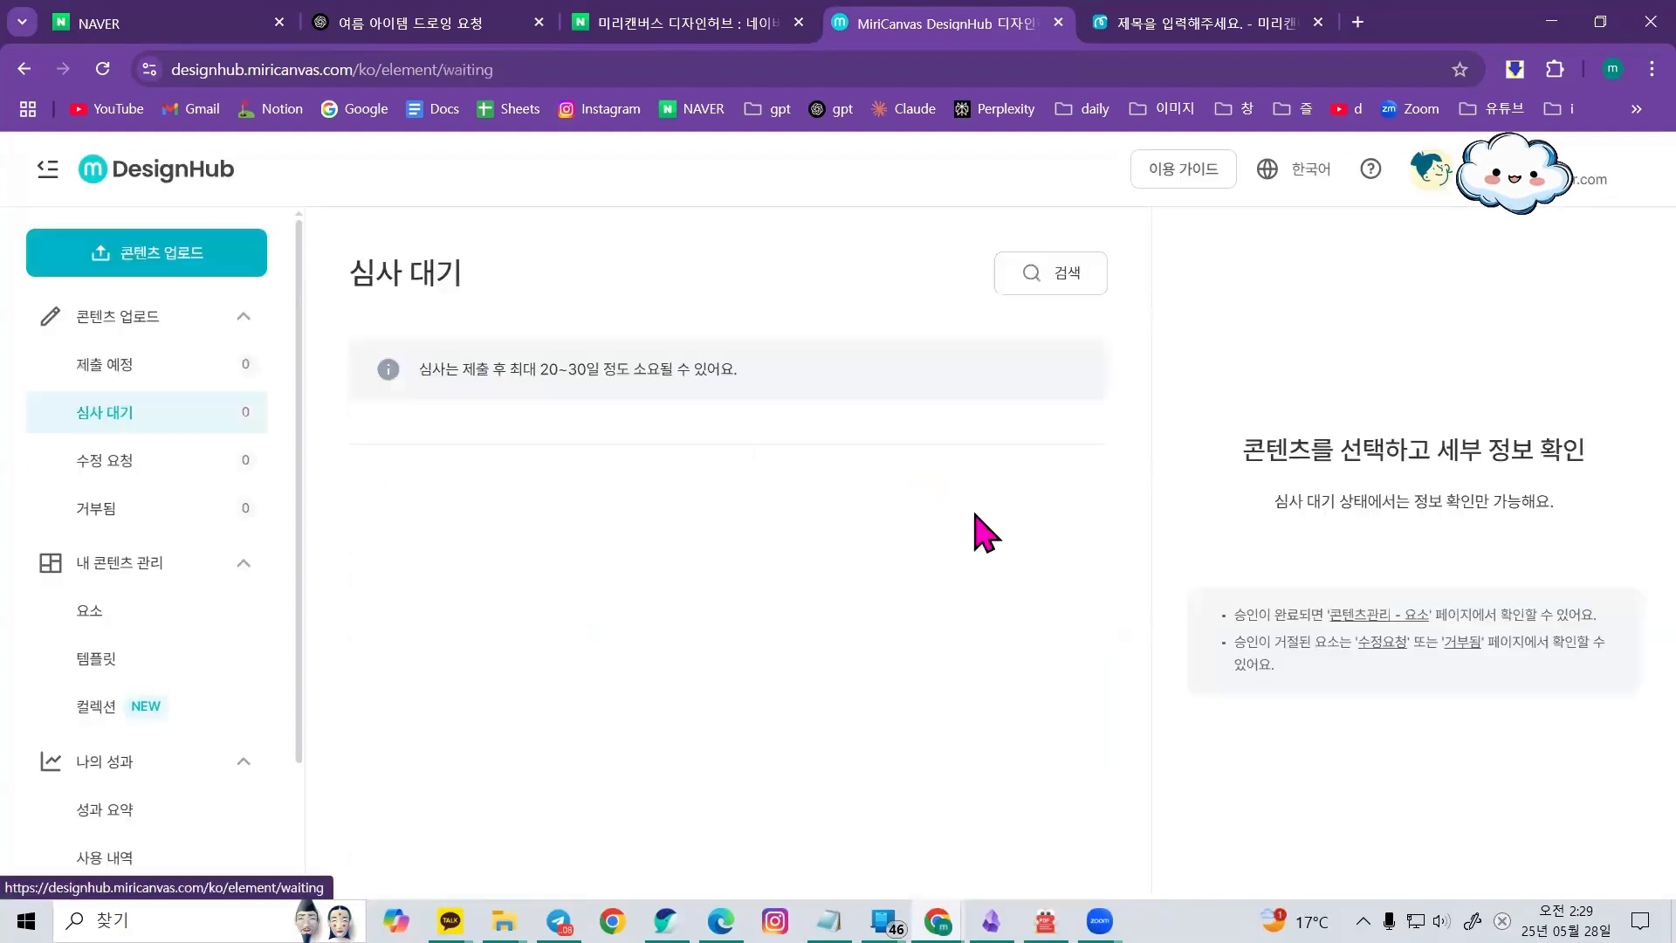
click(548, 709)
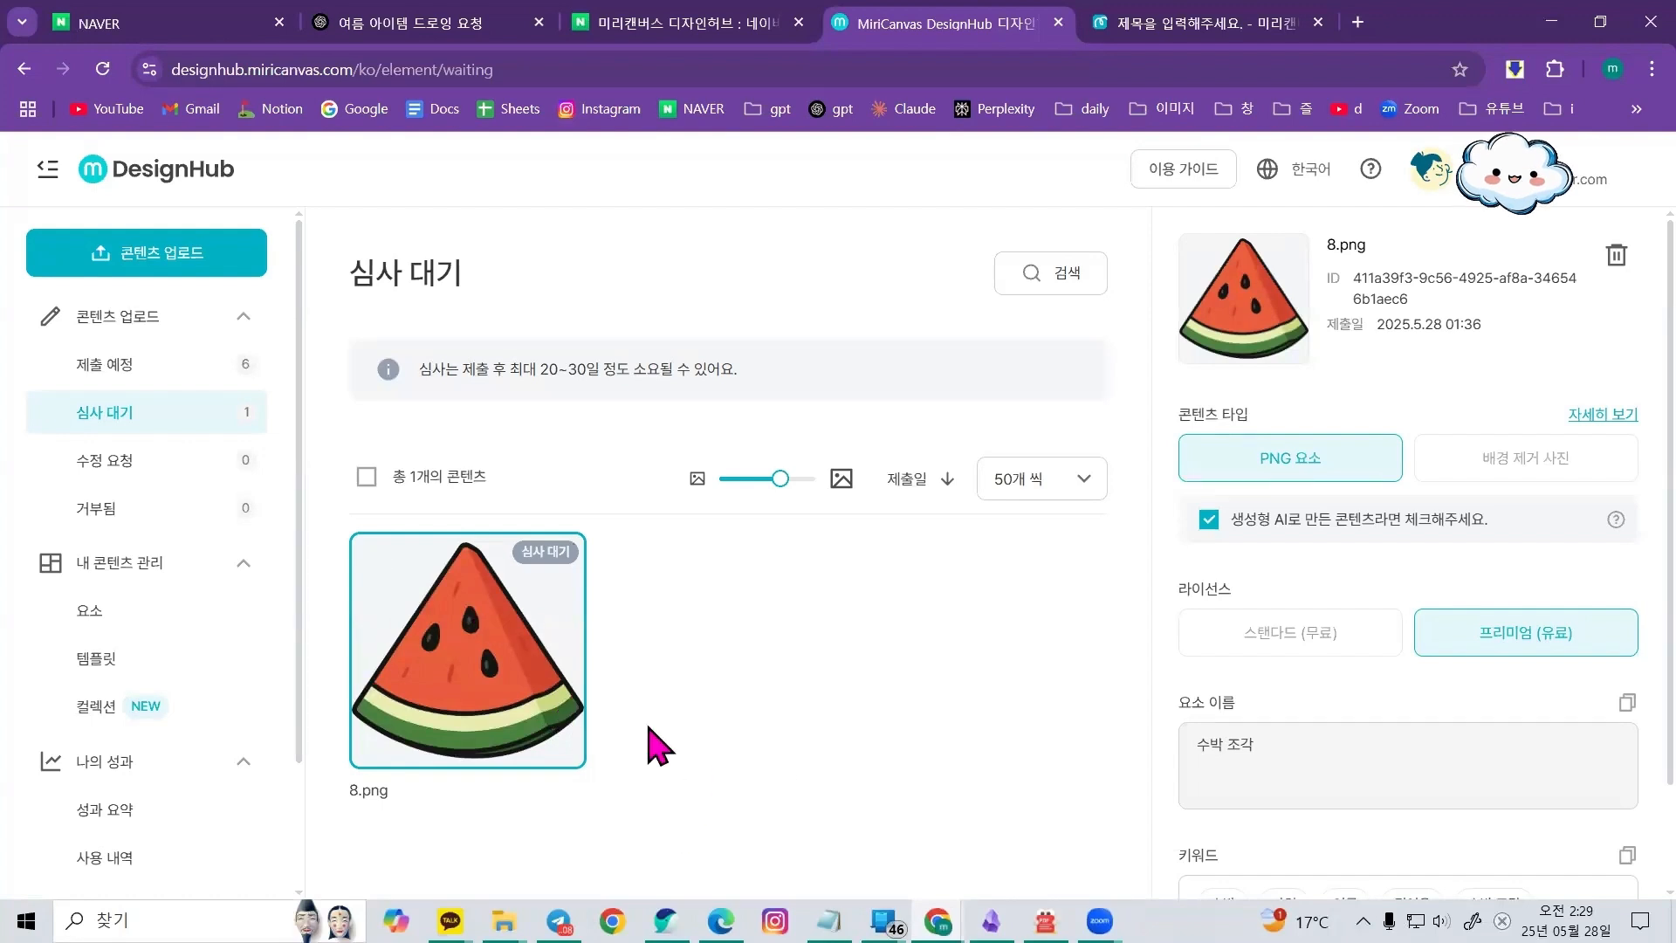
click(109, 373)
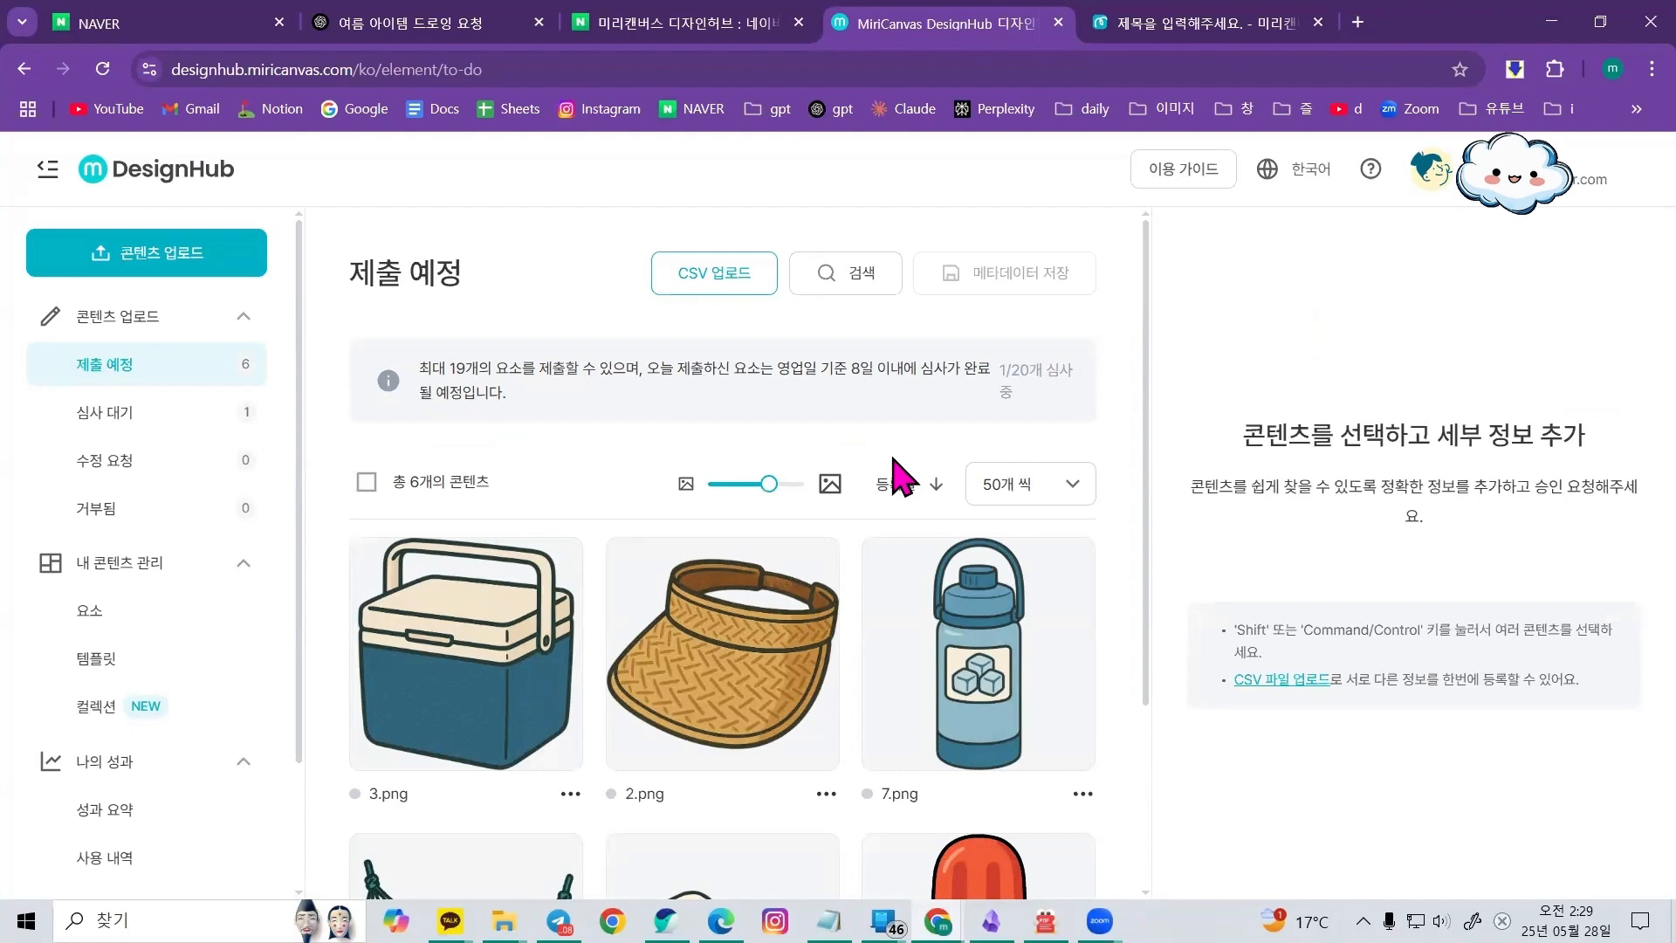
scroll(899, 476, down, 3)
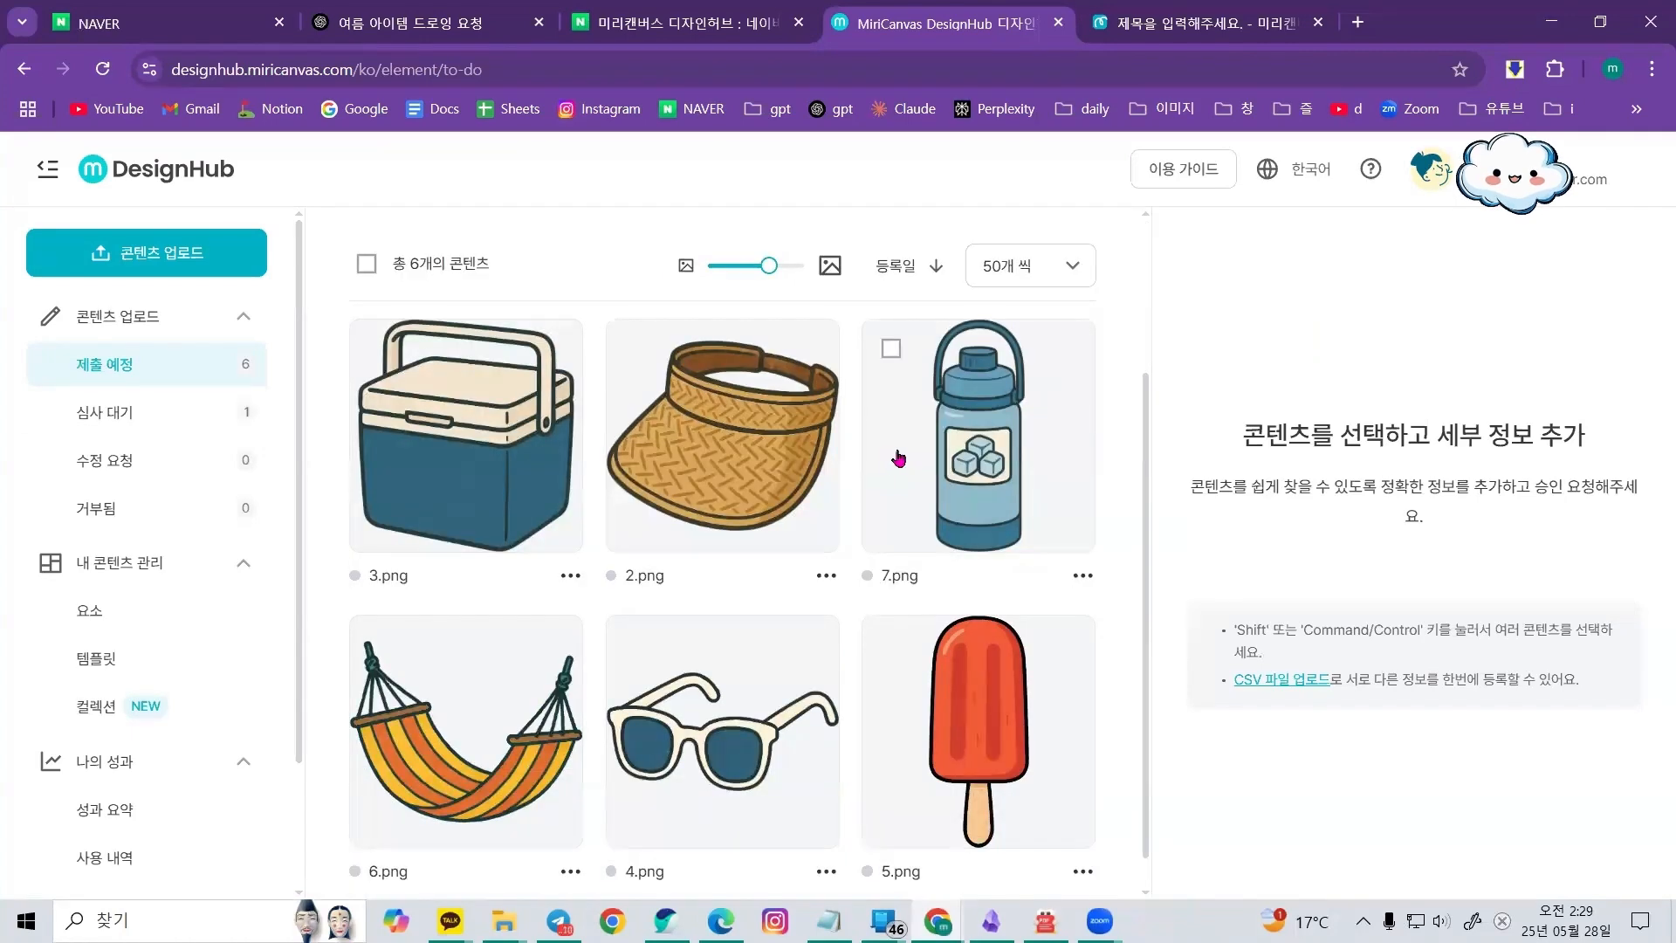
scroll(891, 450, up, 3)
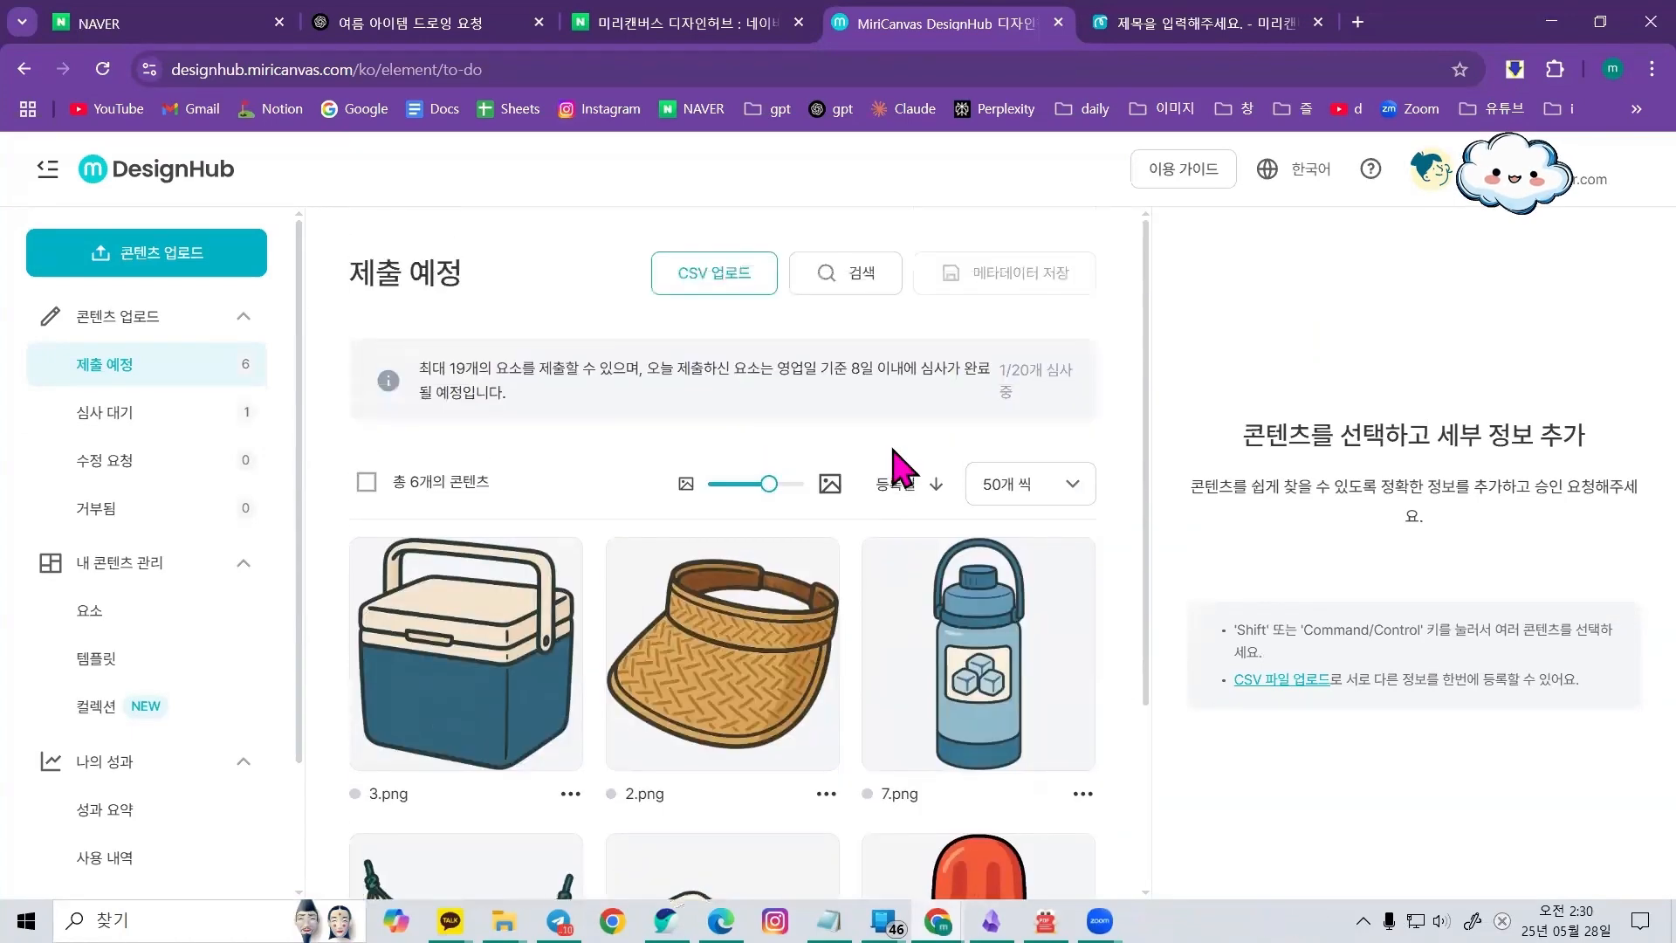
scroll(898, 460, down, 3)
scroll(767, 666, down, 1)
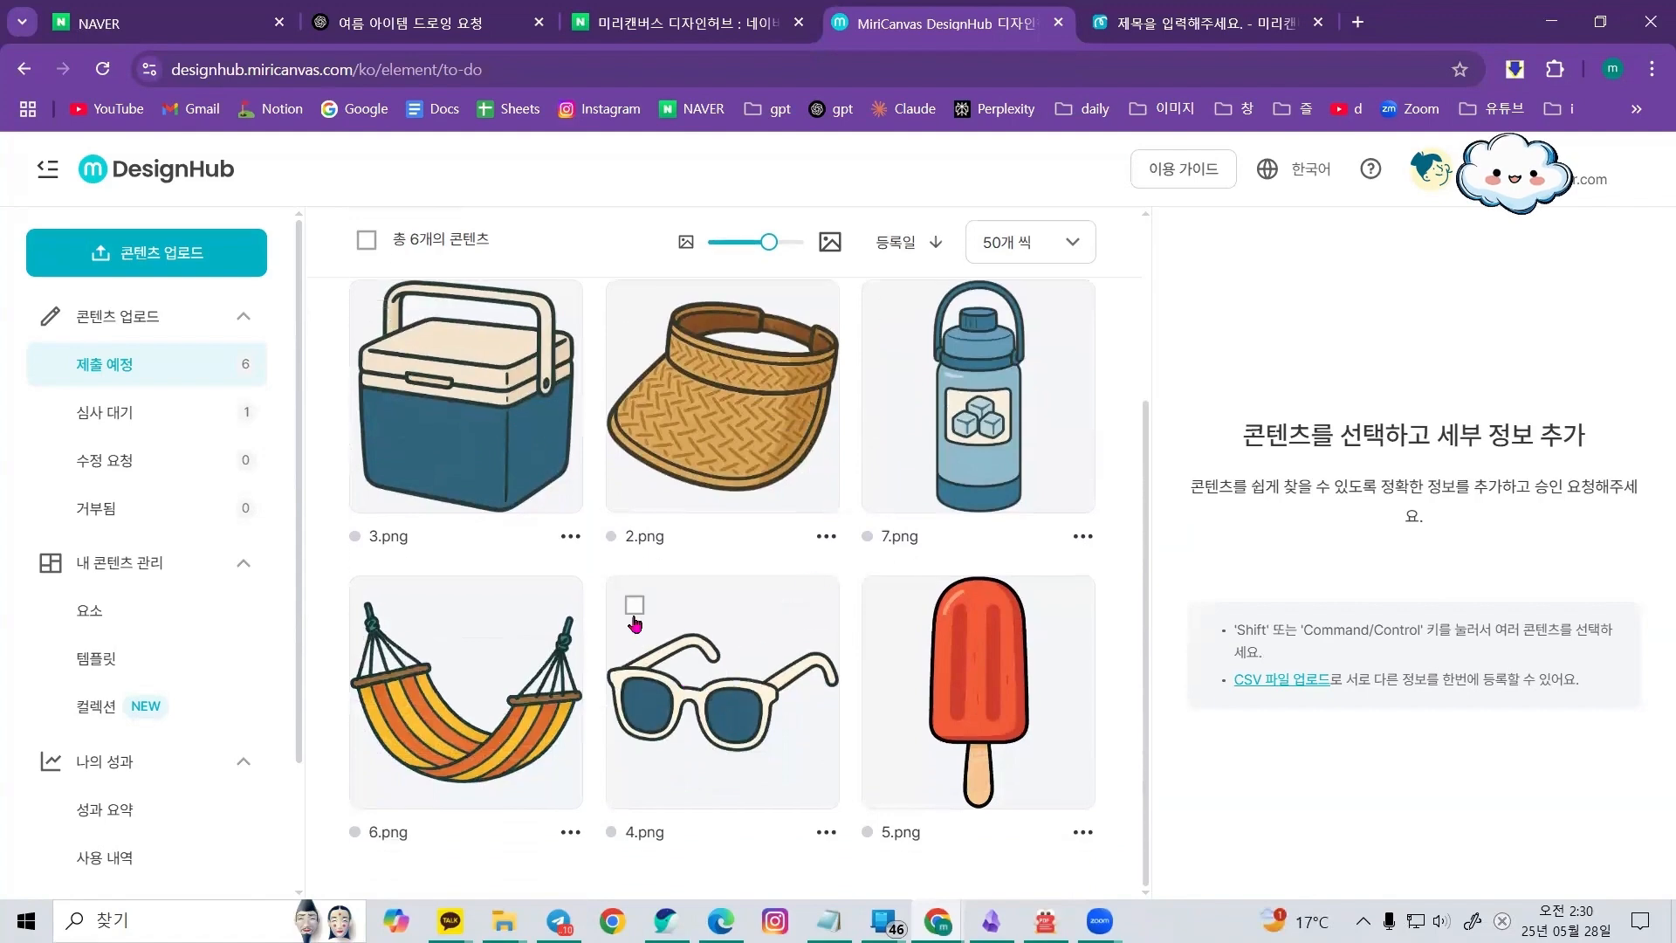
Select 4.png and set it as a PNG 요소, made with generative AI, under the 프리미엄 (유료) license
click(635, 604)
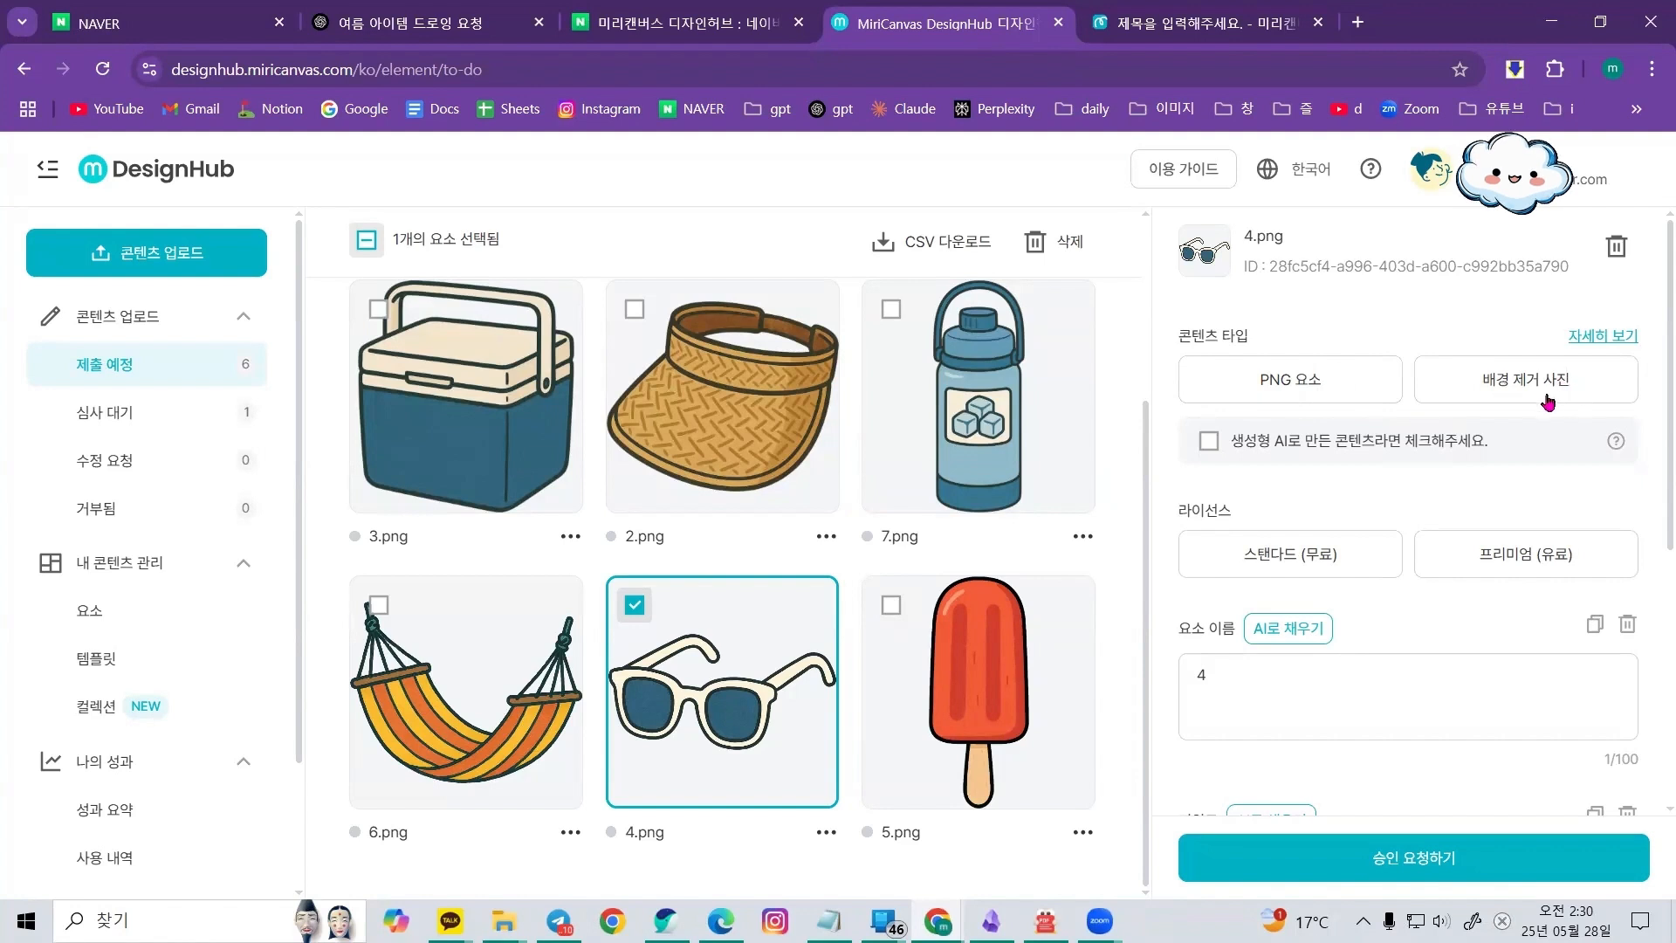
click(1320, 391)
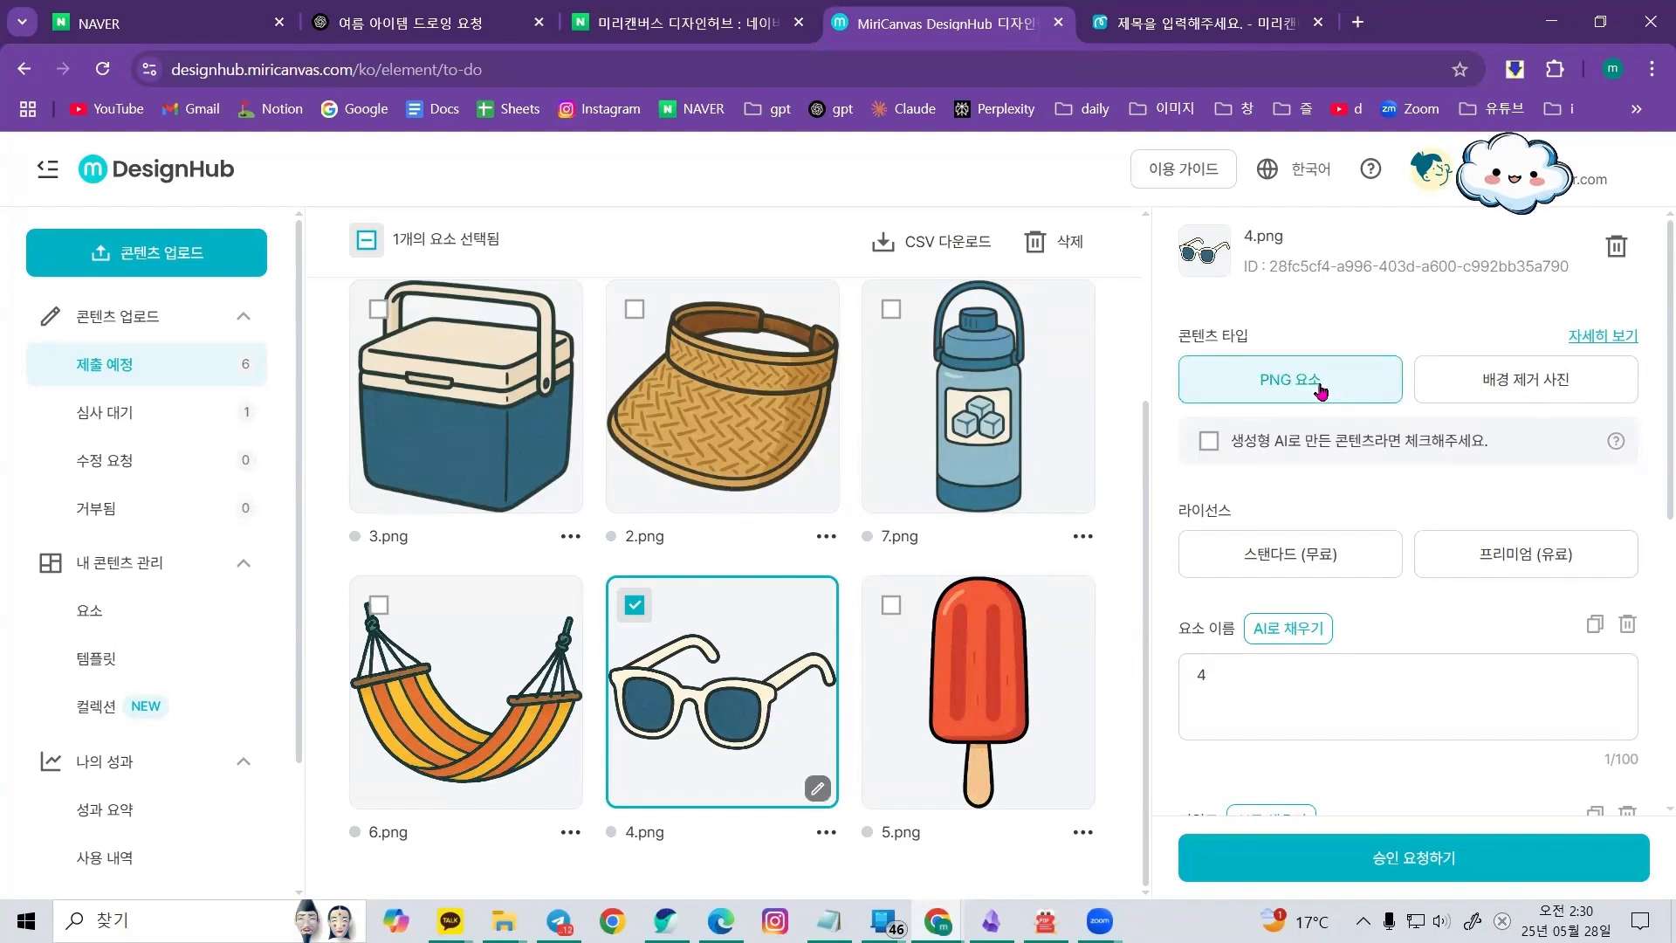
scroll(1321, 391, down, 1)
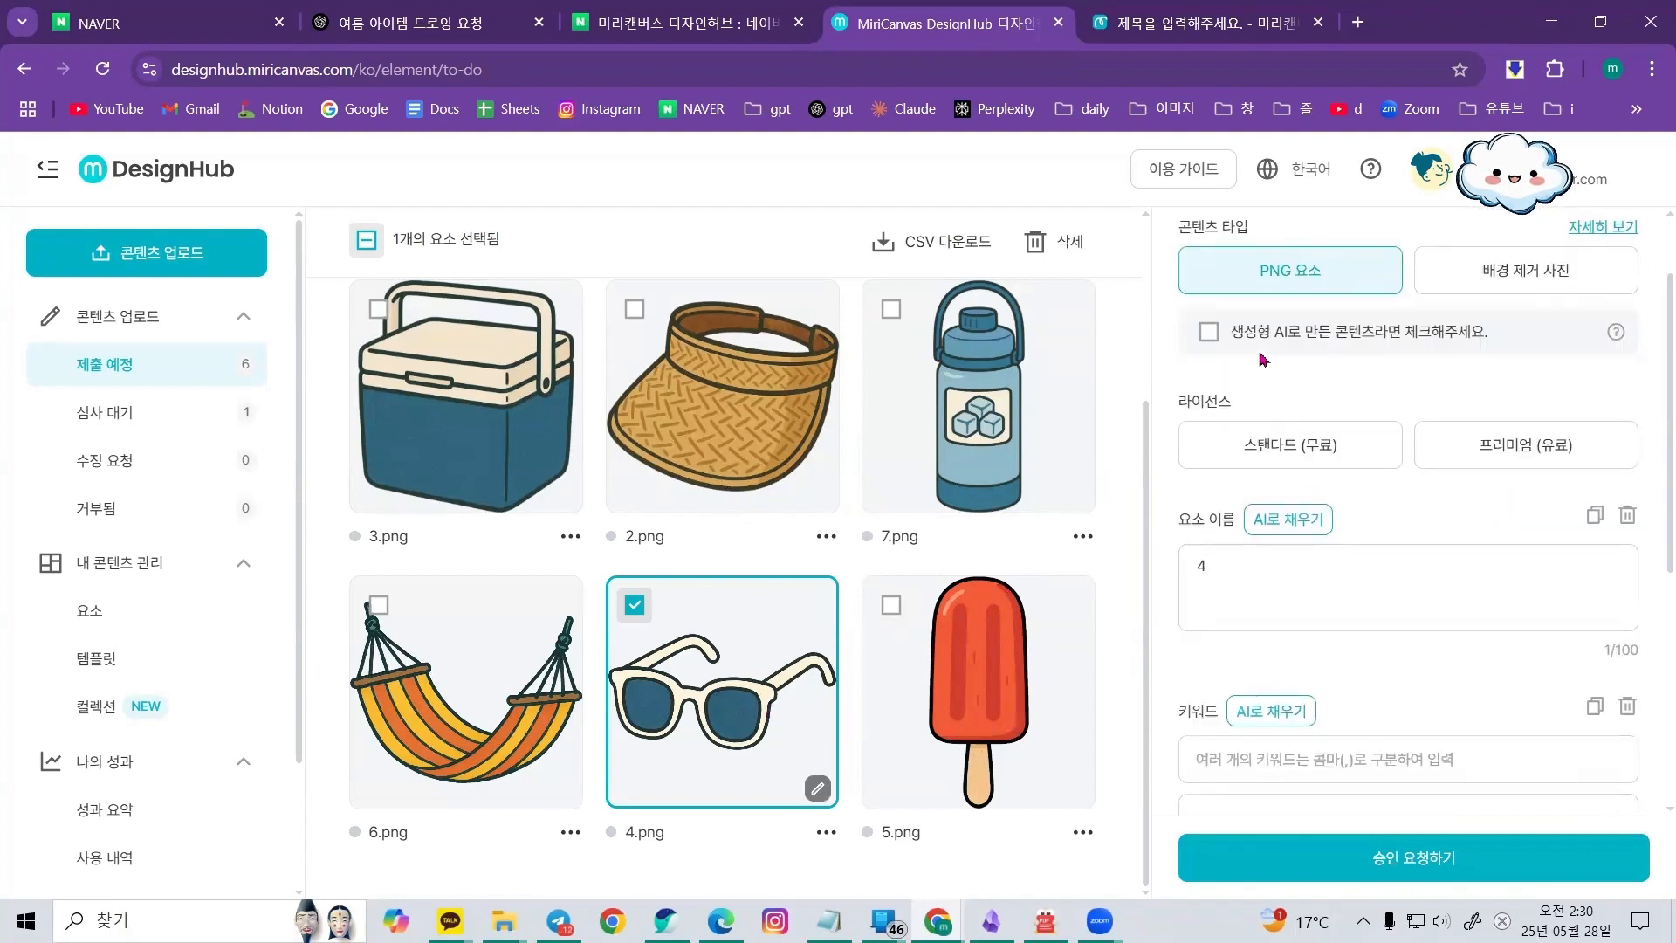
click(1210, 335)
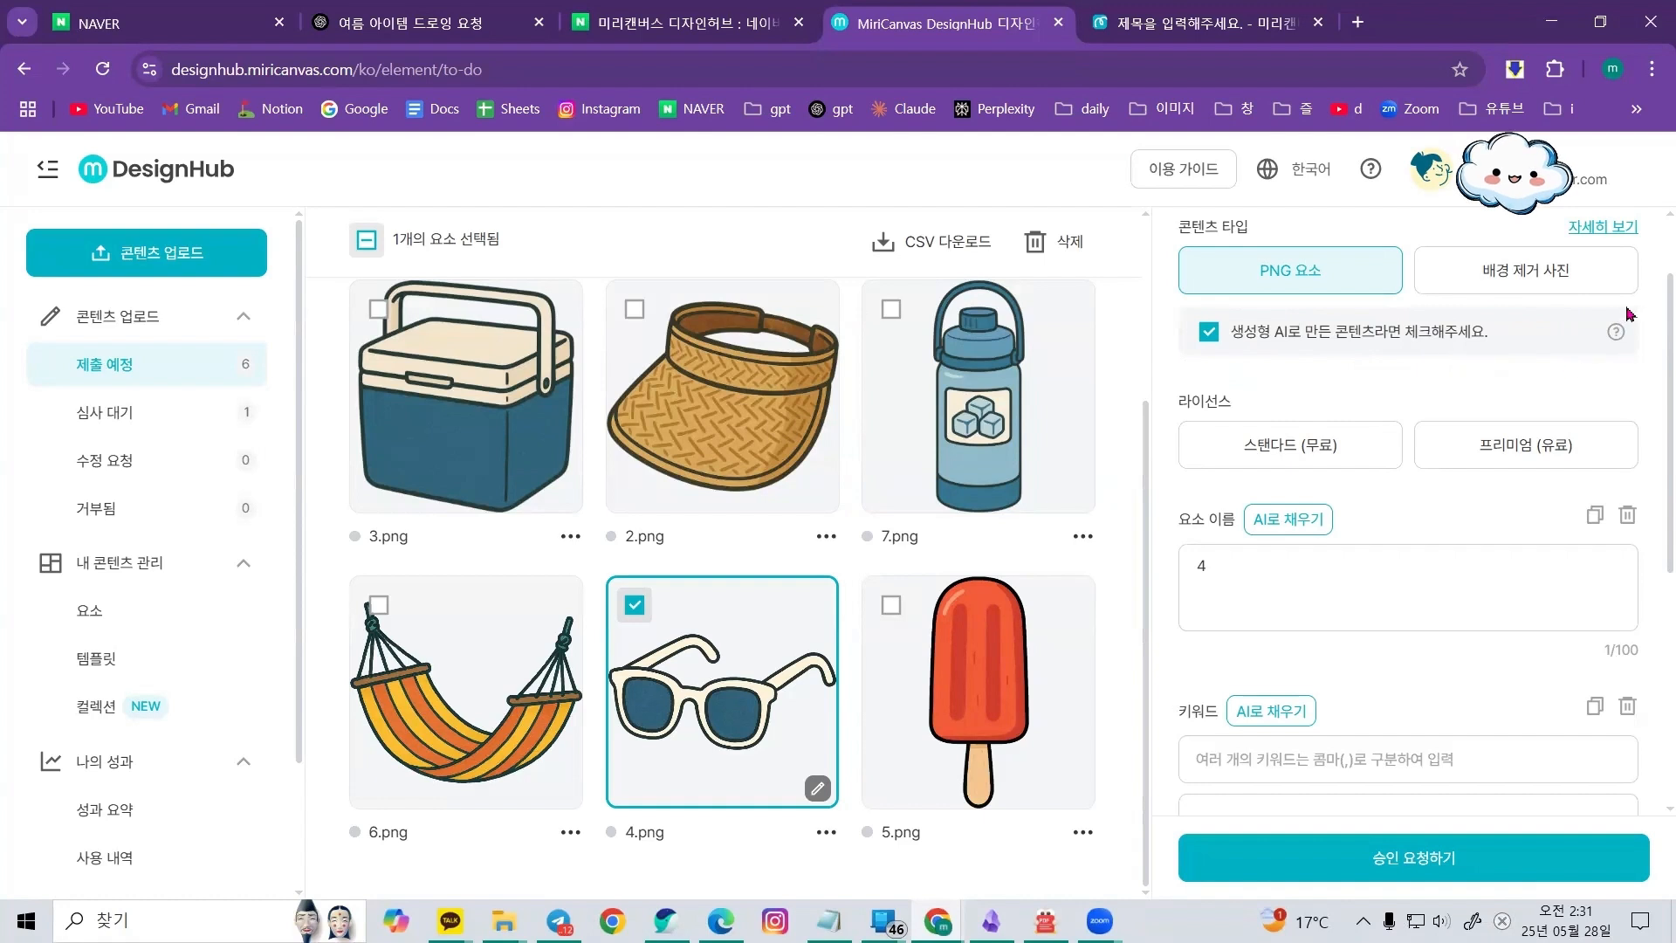
scroll(1372, 395, down, 1)
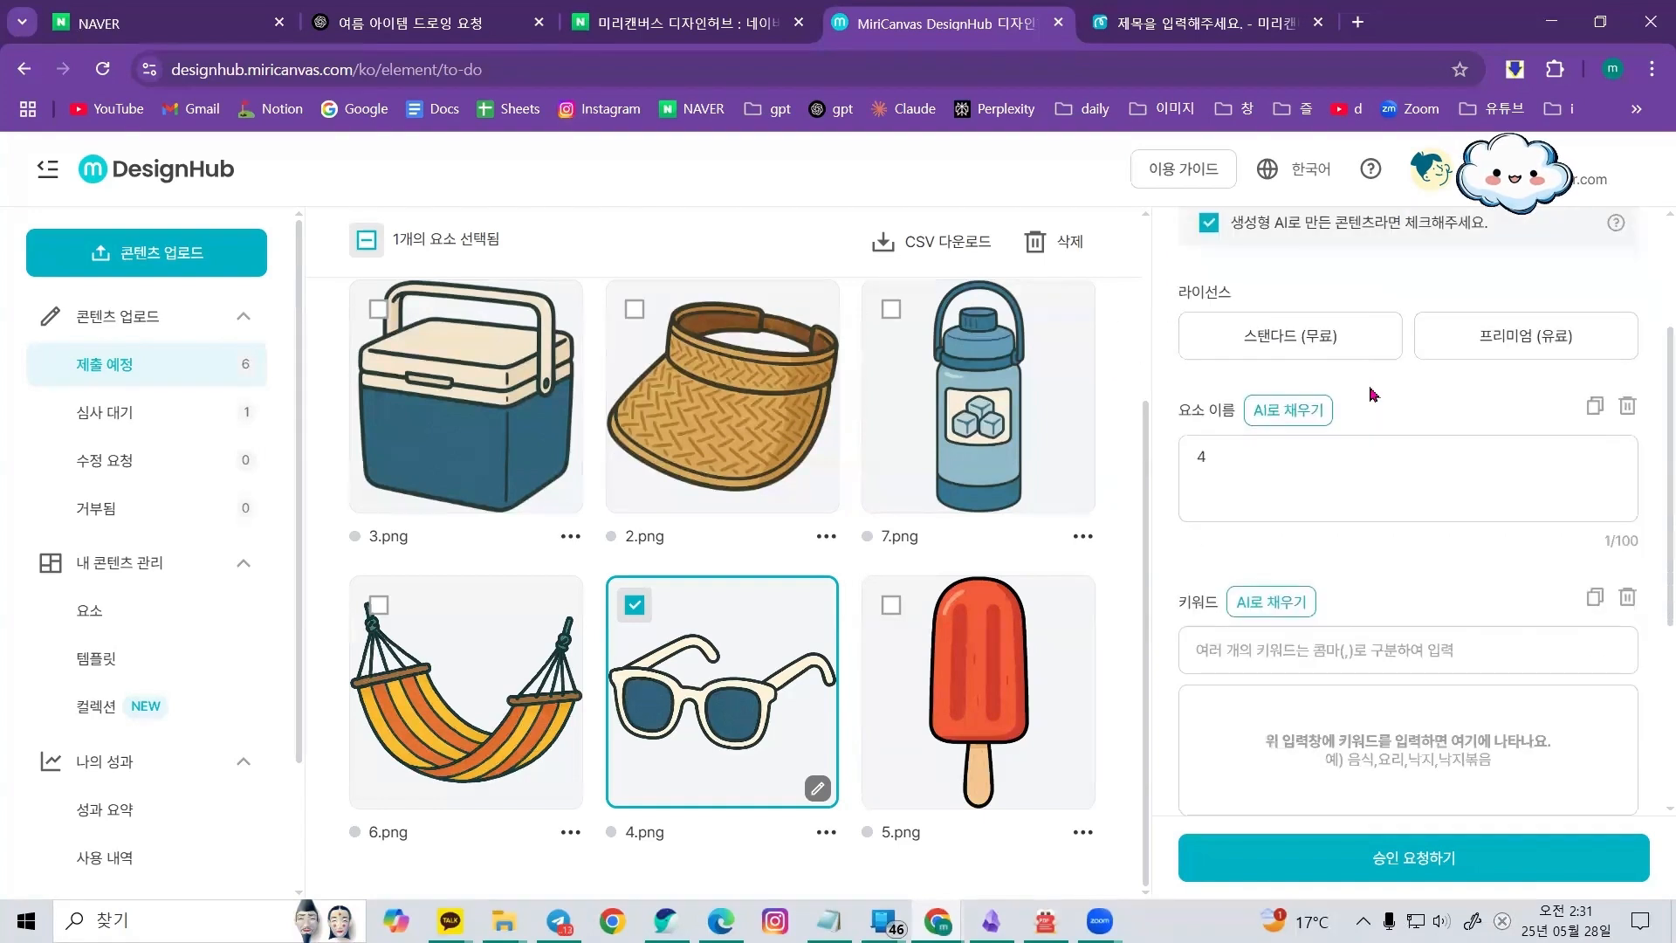
click(1558, 353)
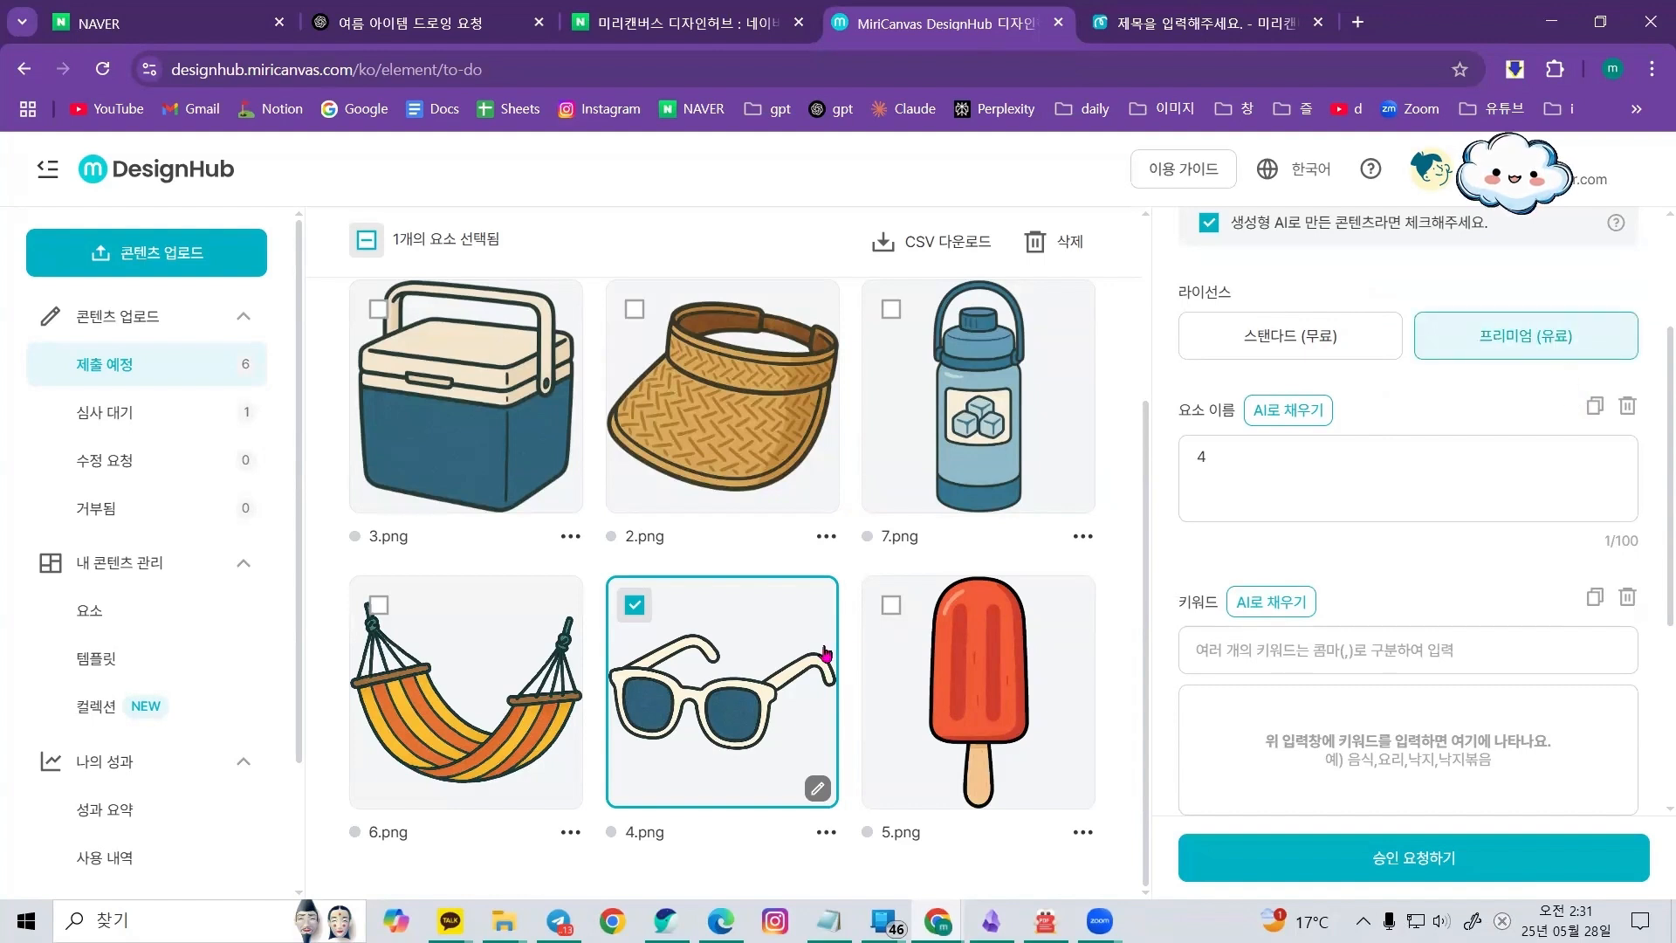
Fill the element name with AI and shorten it to 선글라스
click(1298, 424)
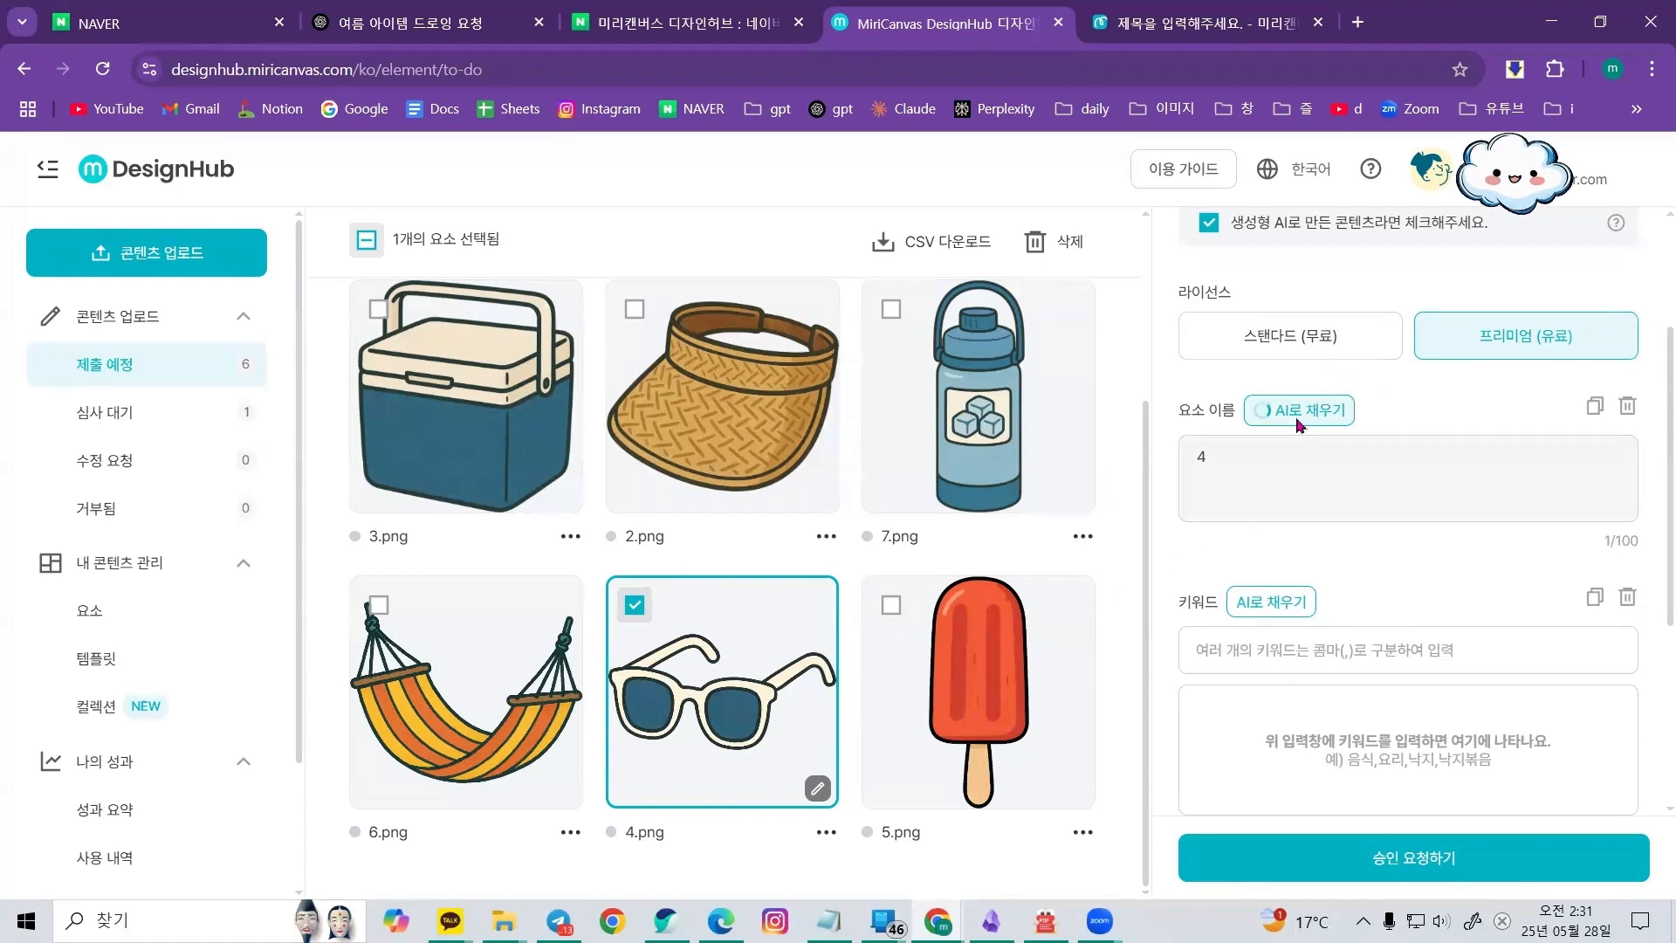
scroll(1273, 400, down, 1)
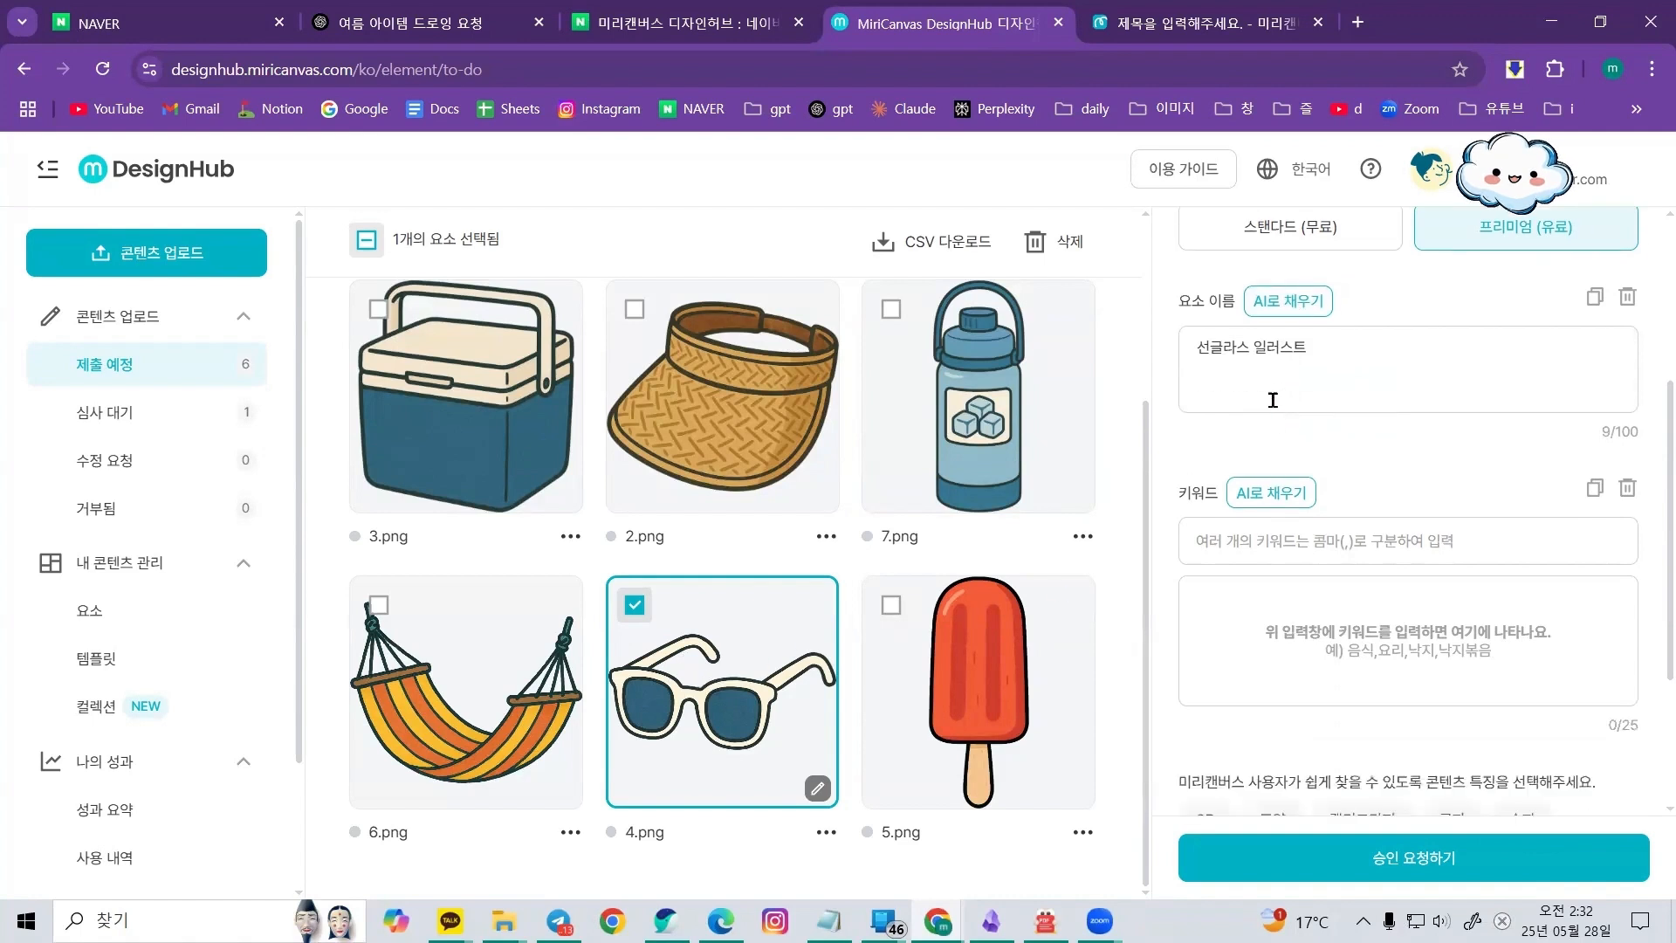
drag(1246, 347, 1414, 349)
key(BackSpace)
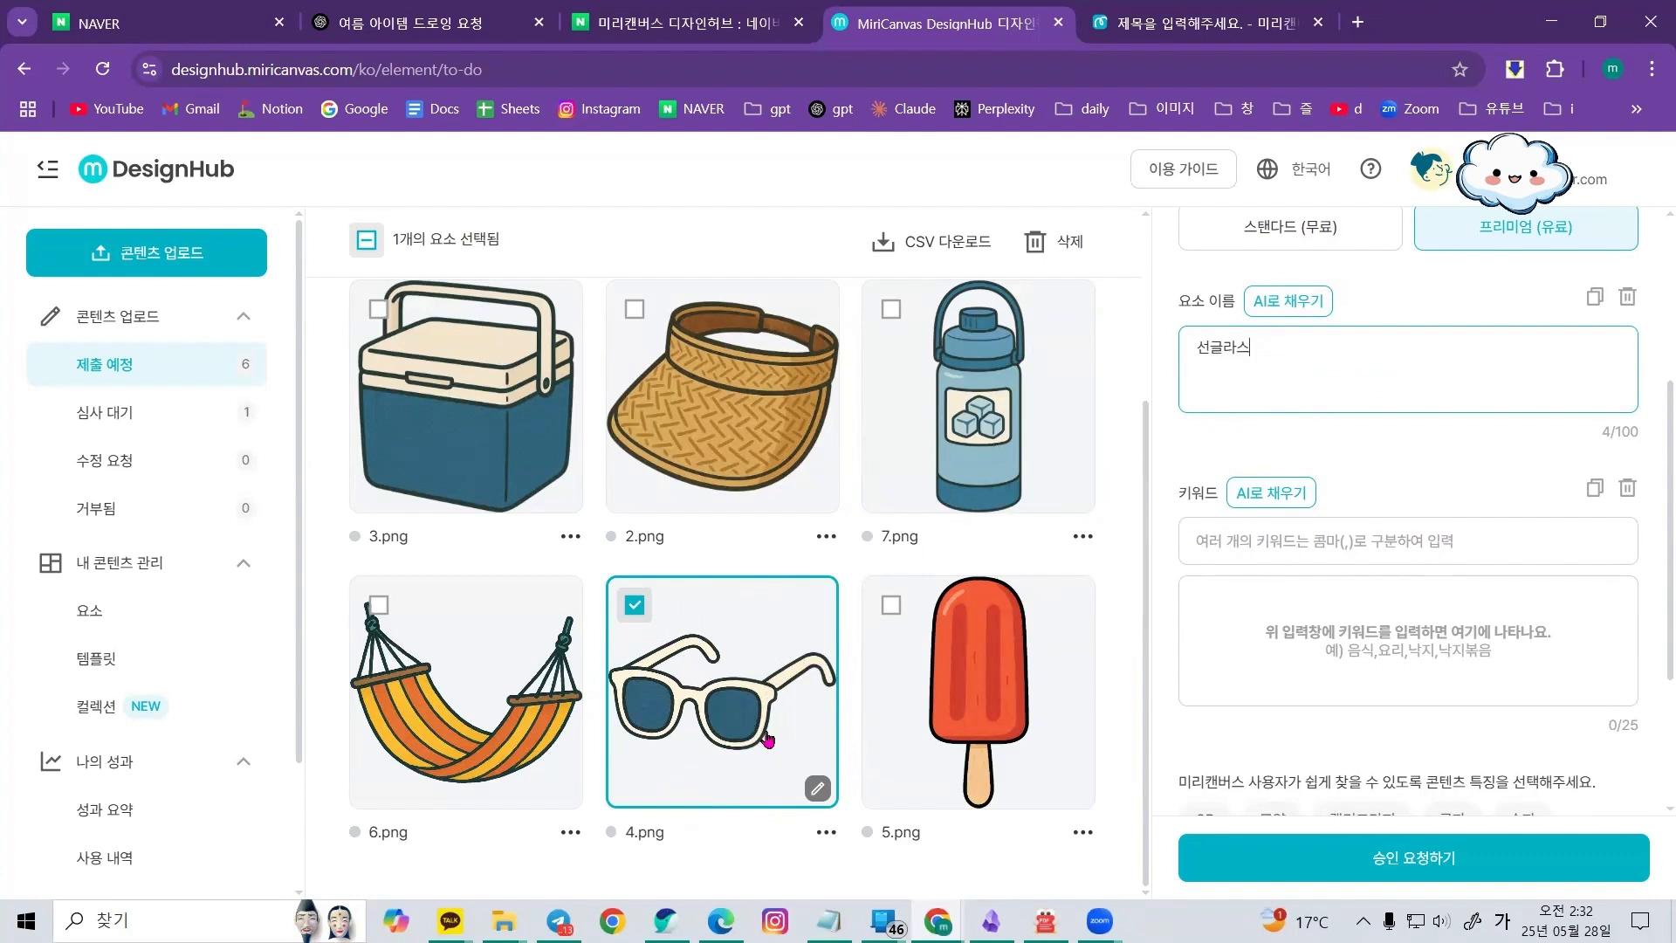
Generate the element's keywords with AI
click(1278, 499)
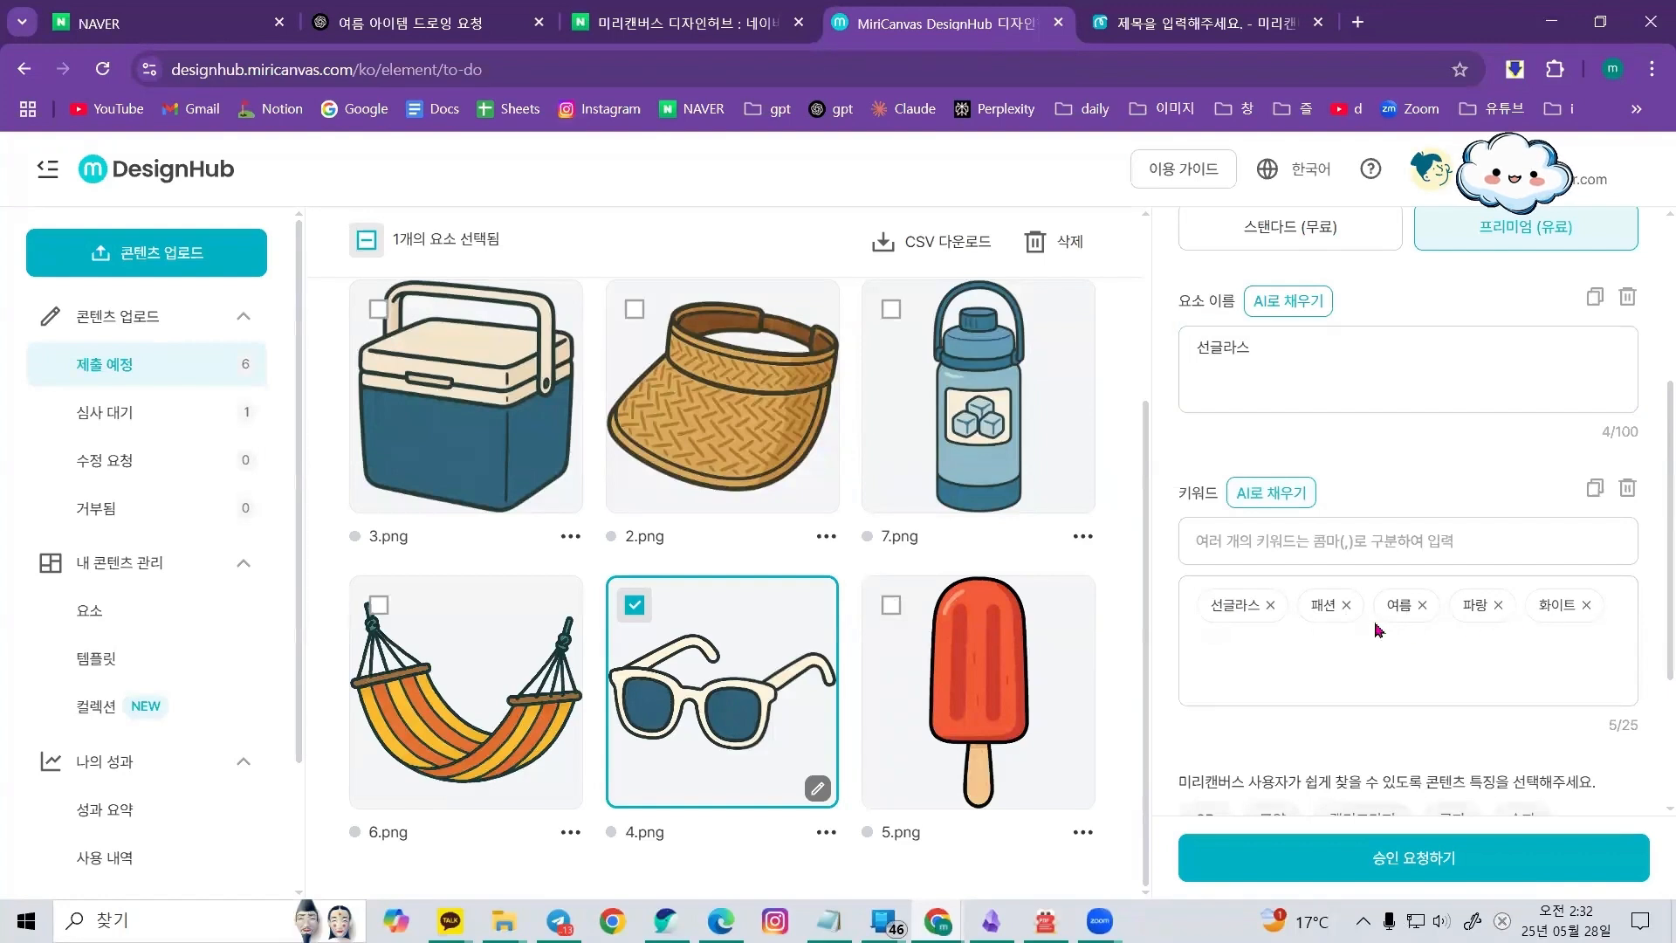
click(1475, 538)
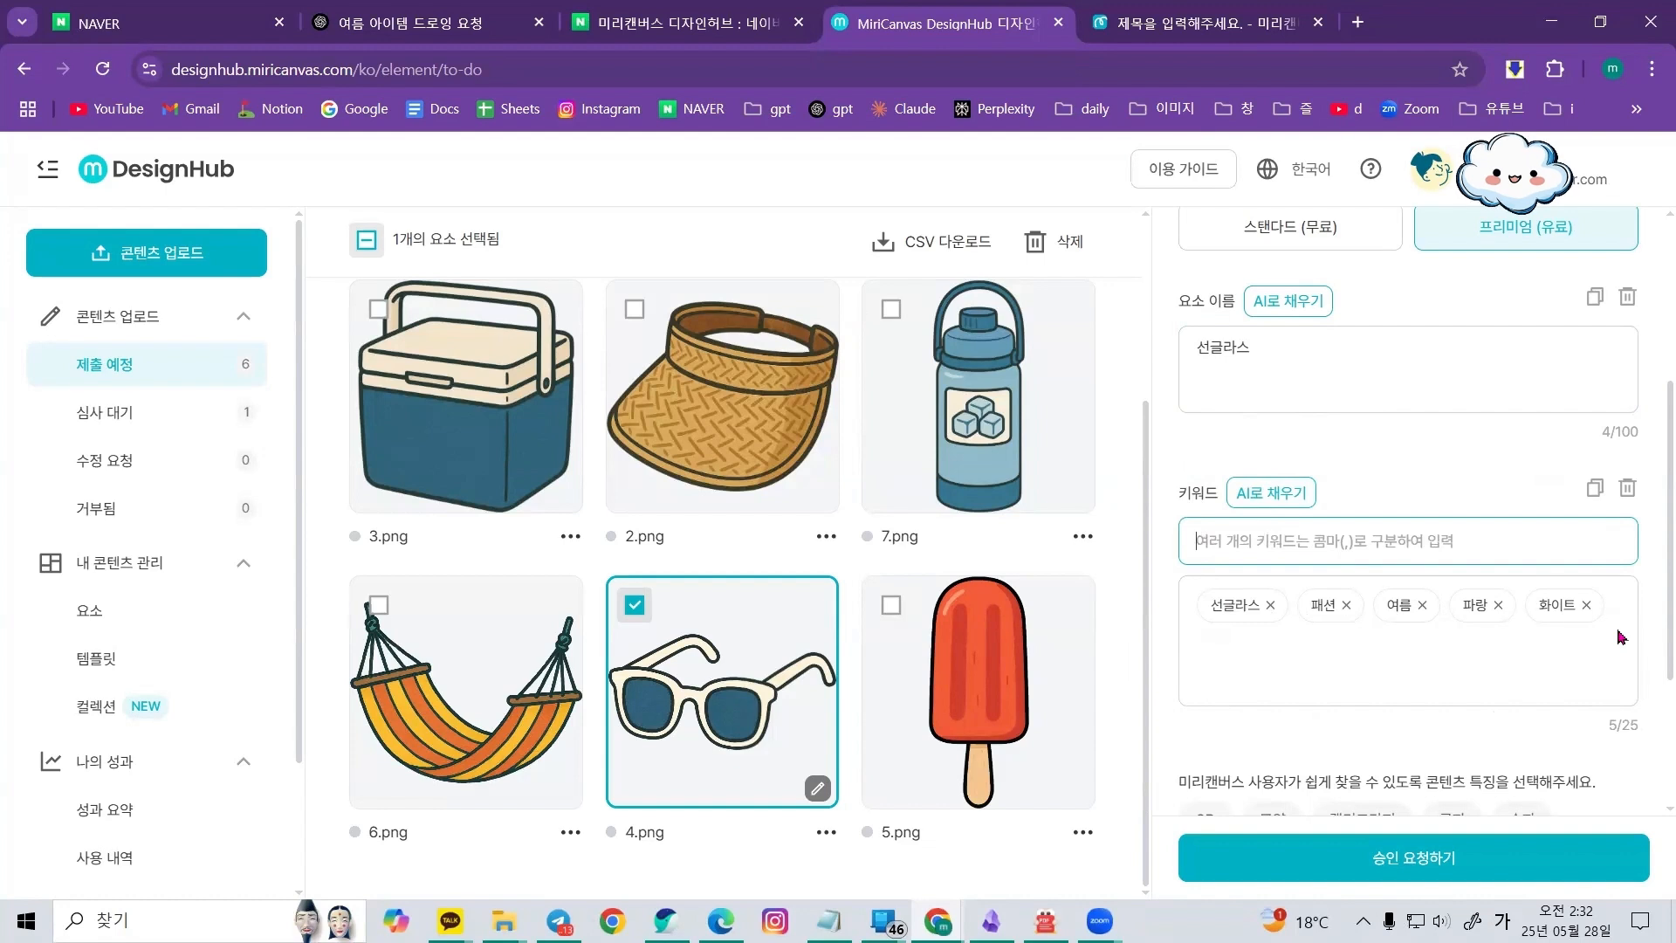
scroll(1621, 637, down, 1)
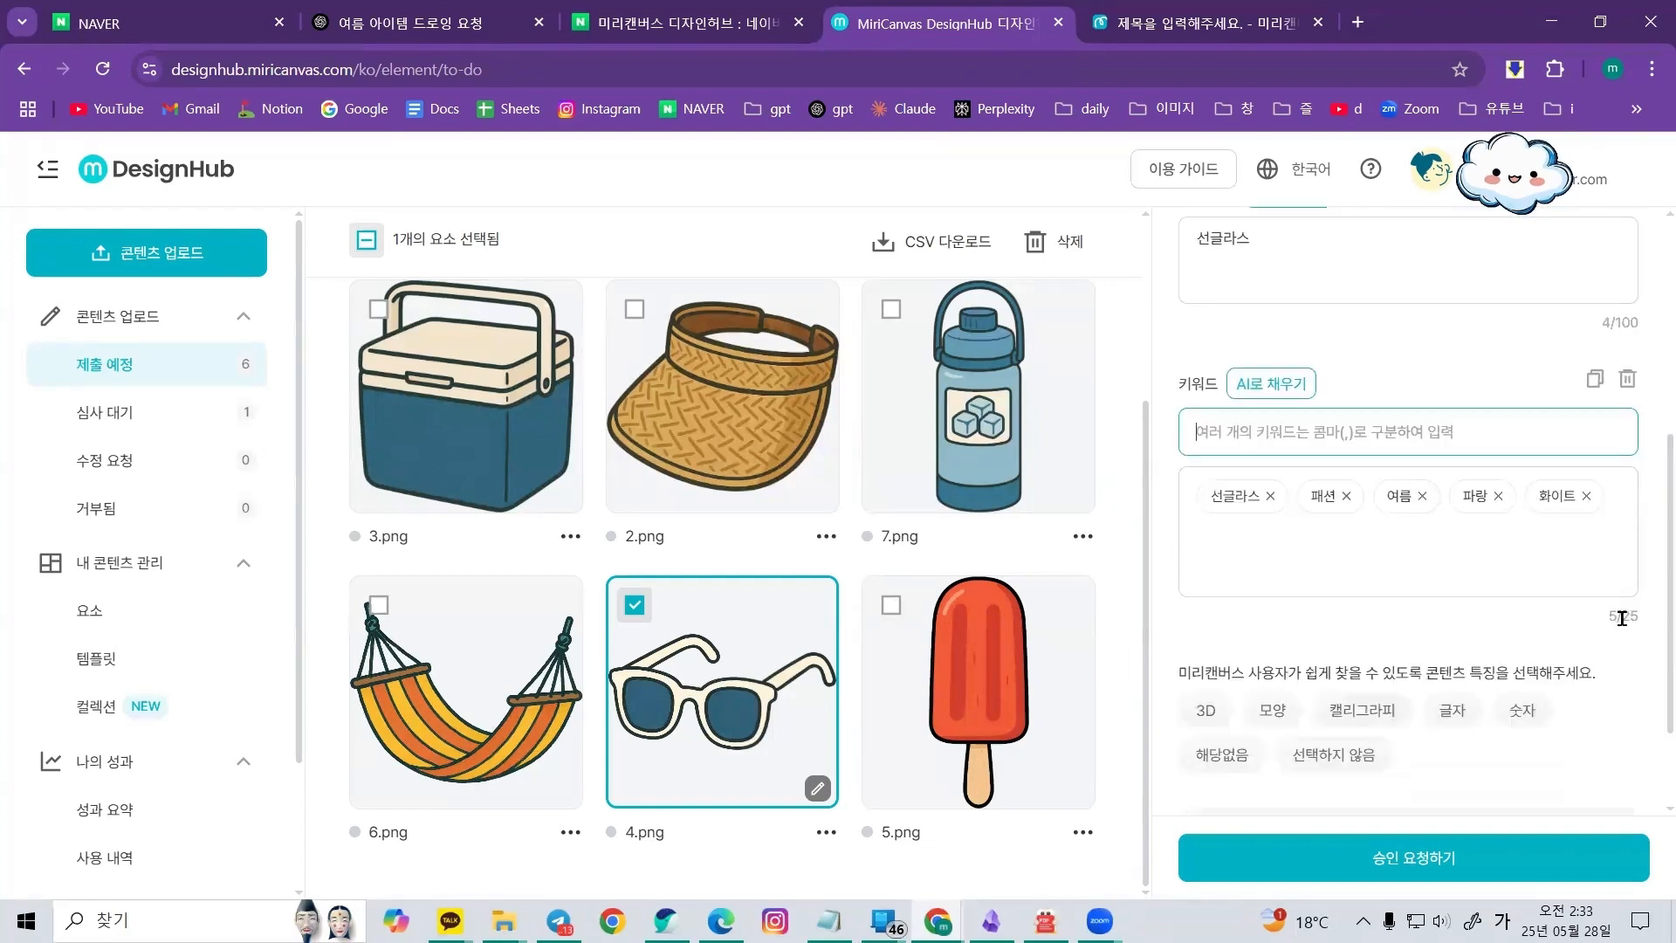
drag(1622, 618, 1641, 623)
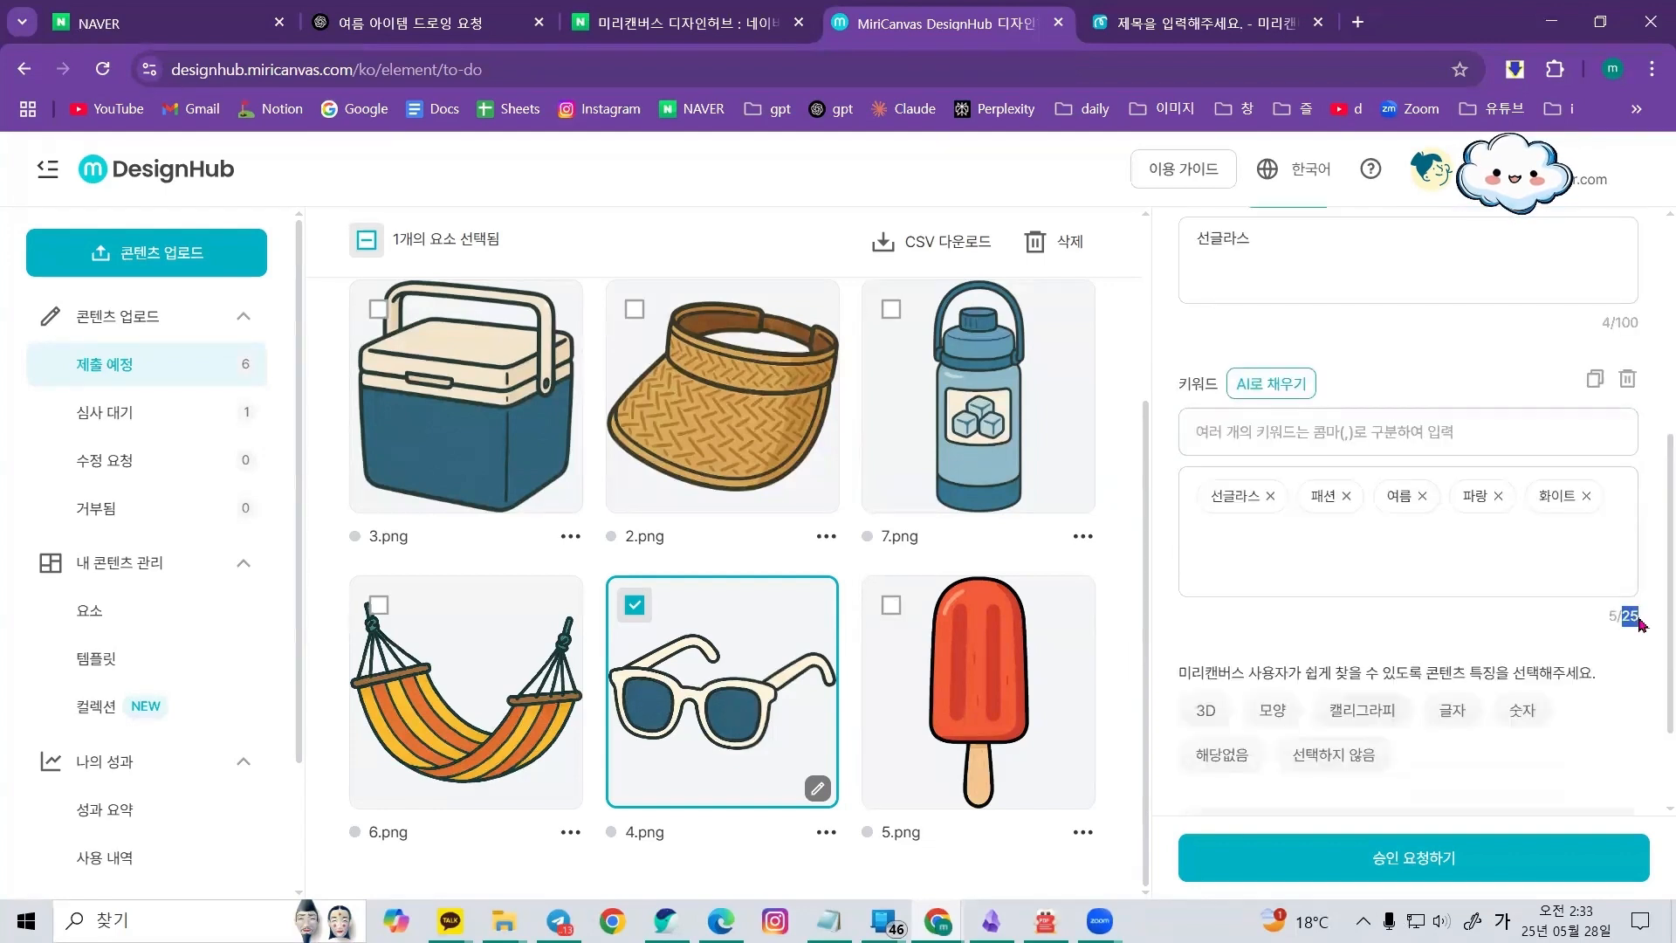
click(1349, 434)
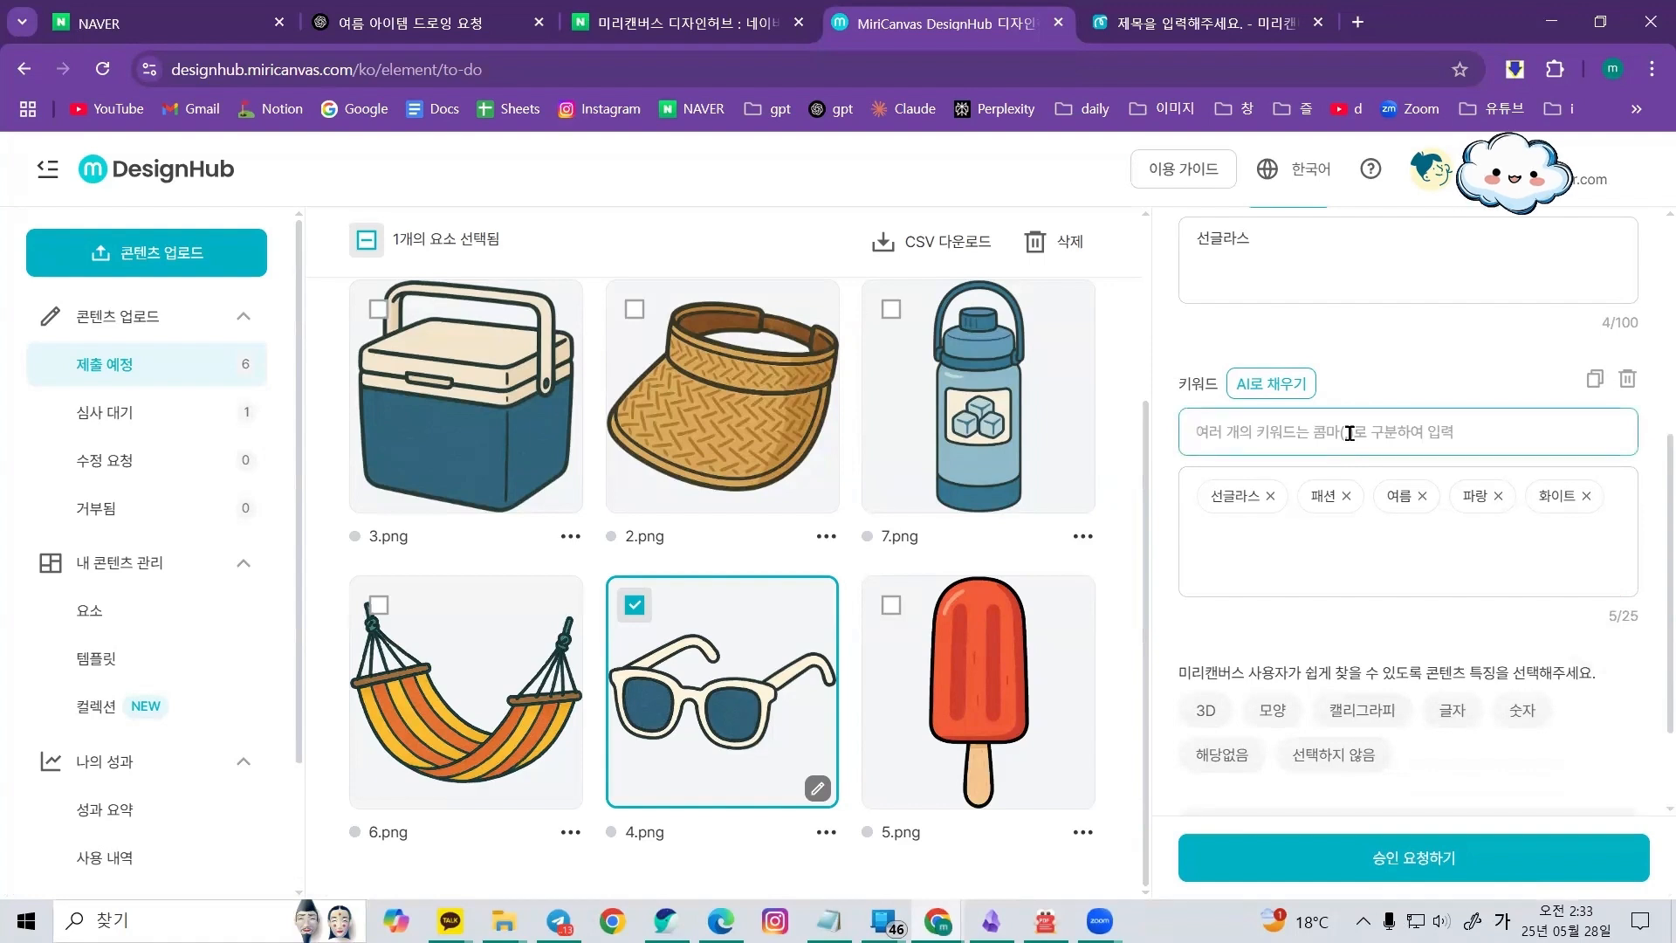
Choose 해당없음 as the content feature for the sunglasses element
scroll(1397, 594, down, 1)
drag(1426, 563, 1547, 556)
click(1464, 522)
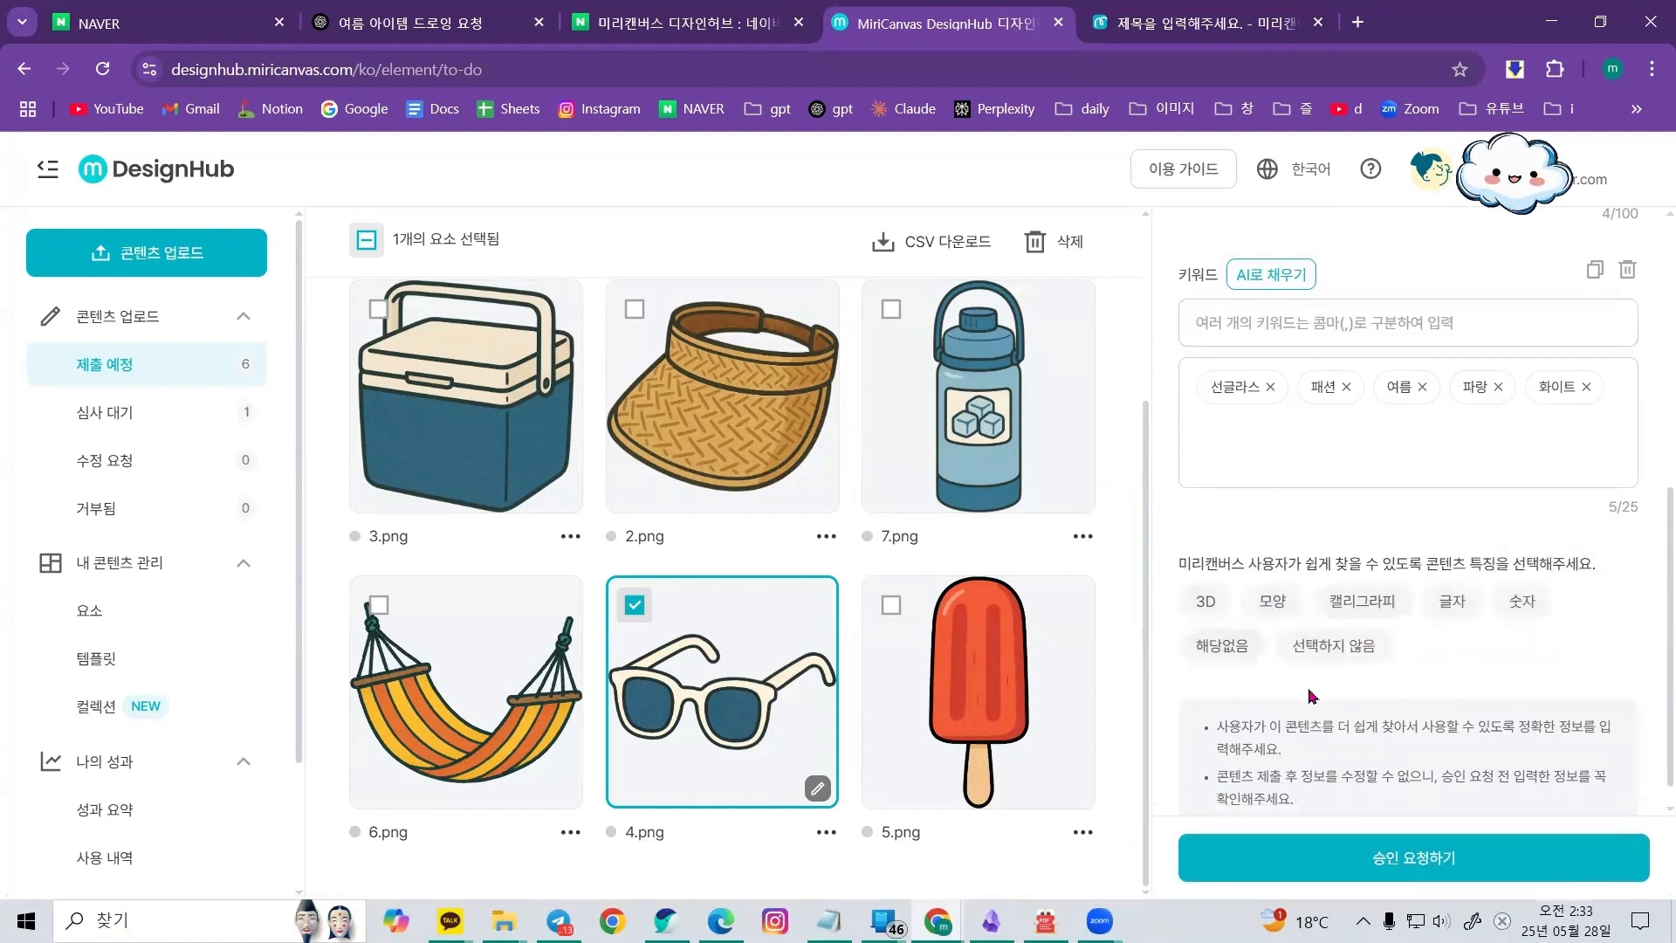
click(1234, 663)
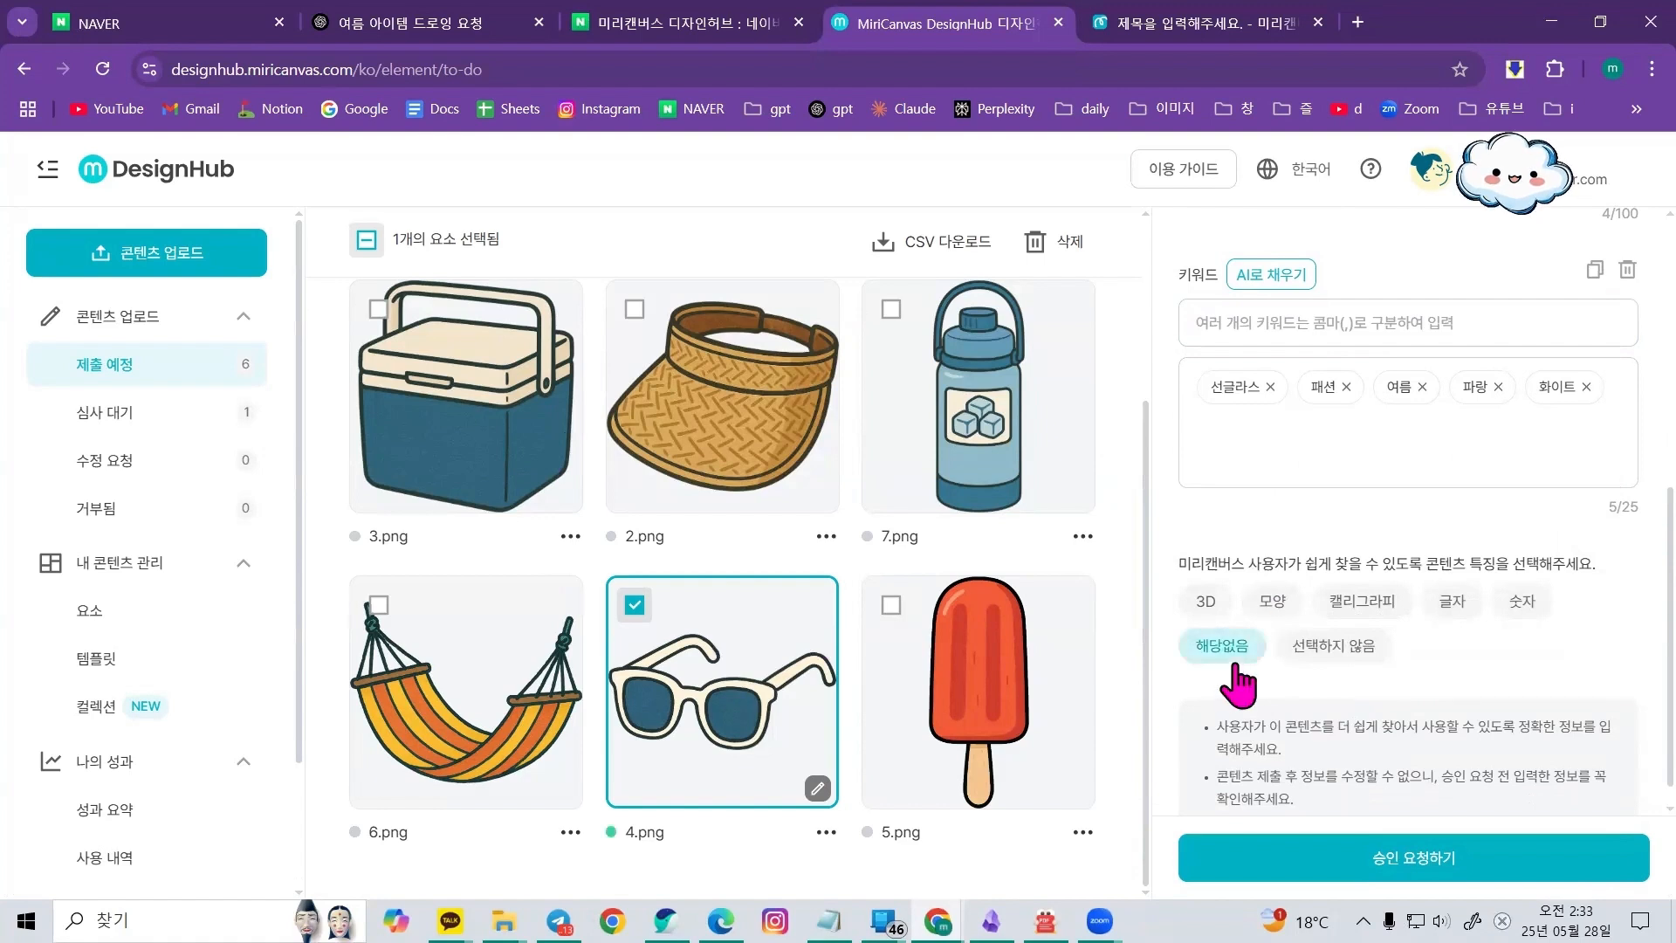
Request approval for 4.png, saving changes and confirming the submission notice before submitting one content
click(1444, 864)
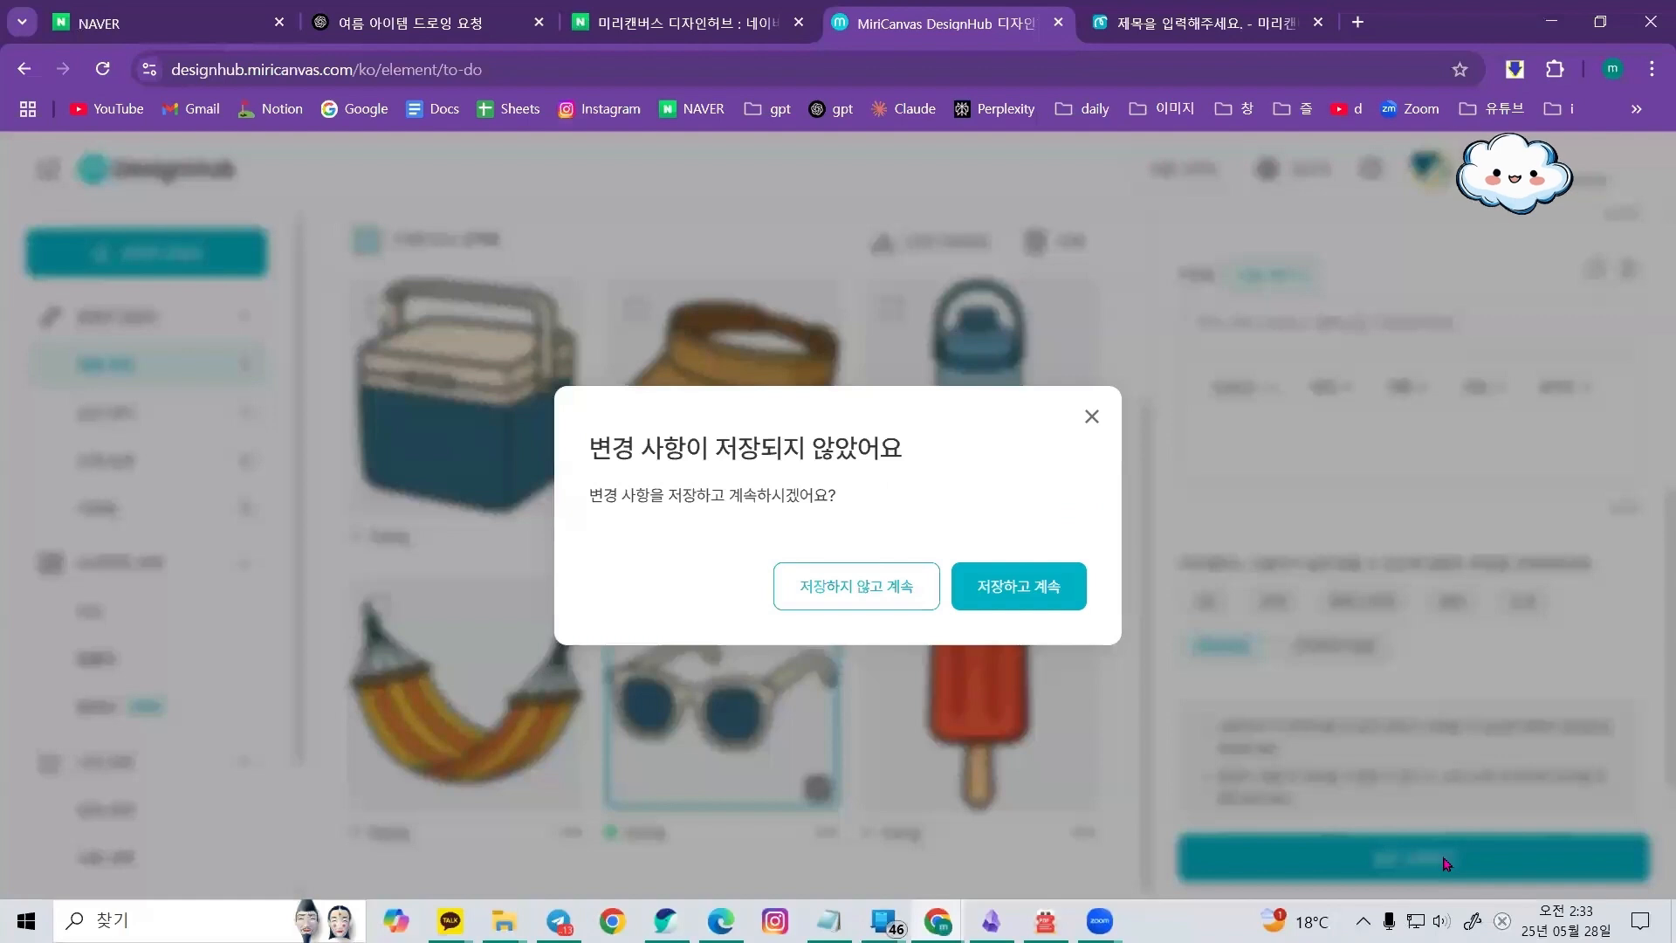
click(1013, 602)
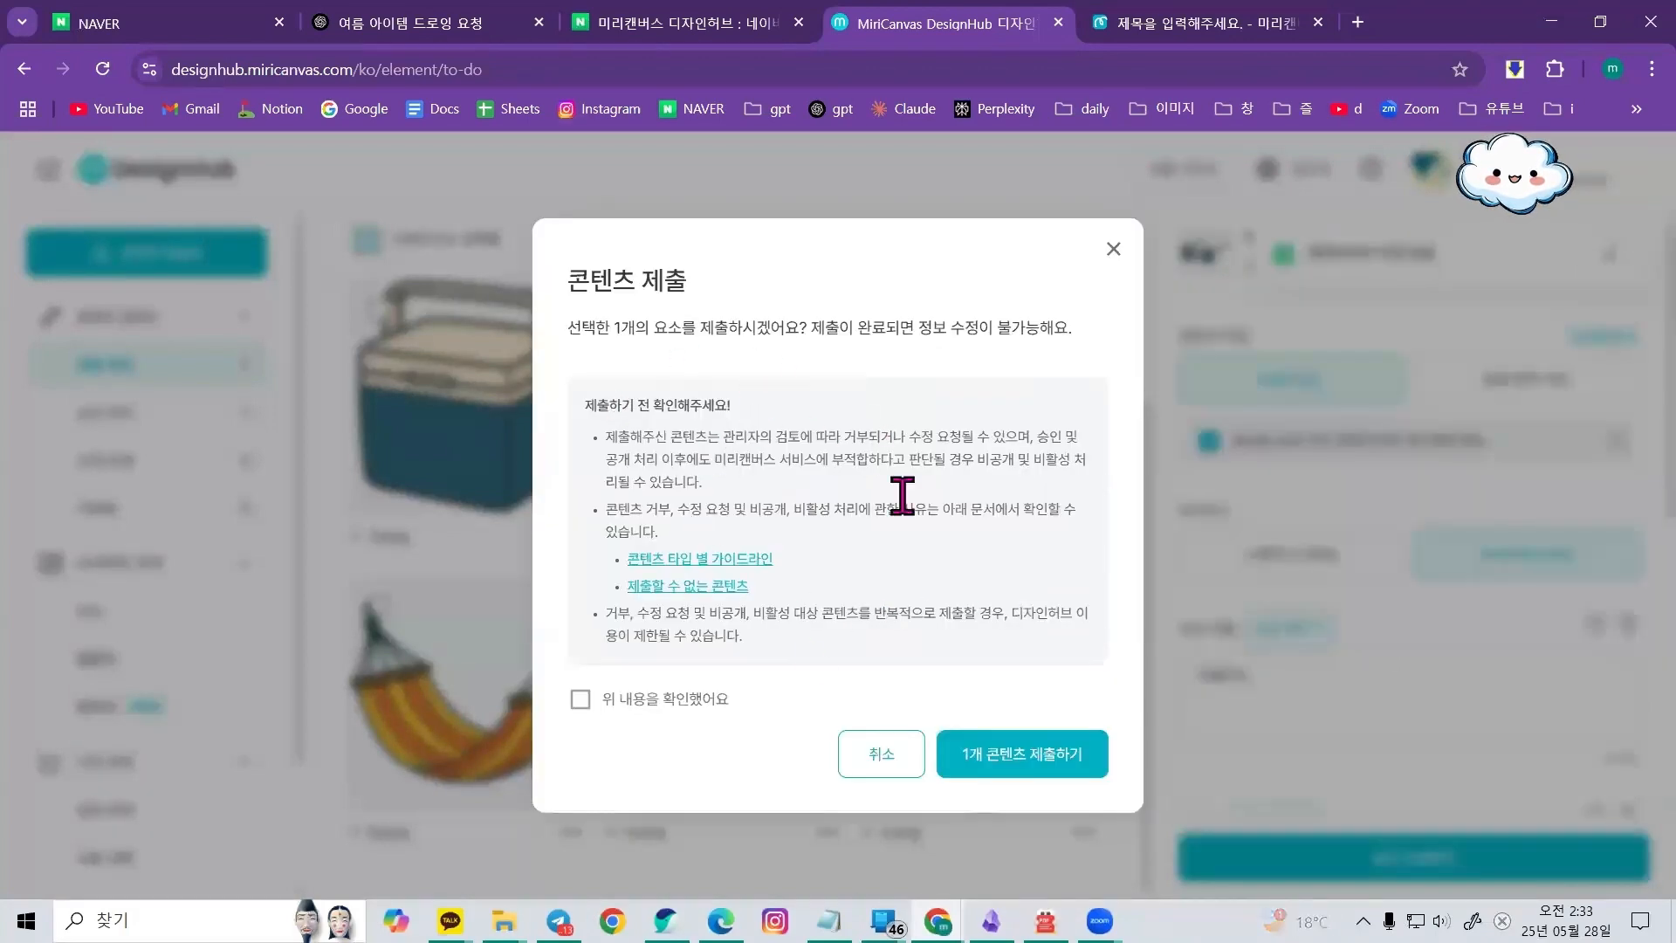
click(646, 709)
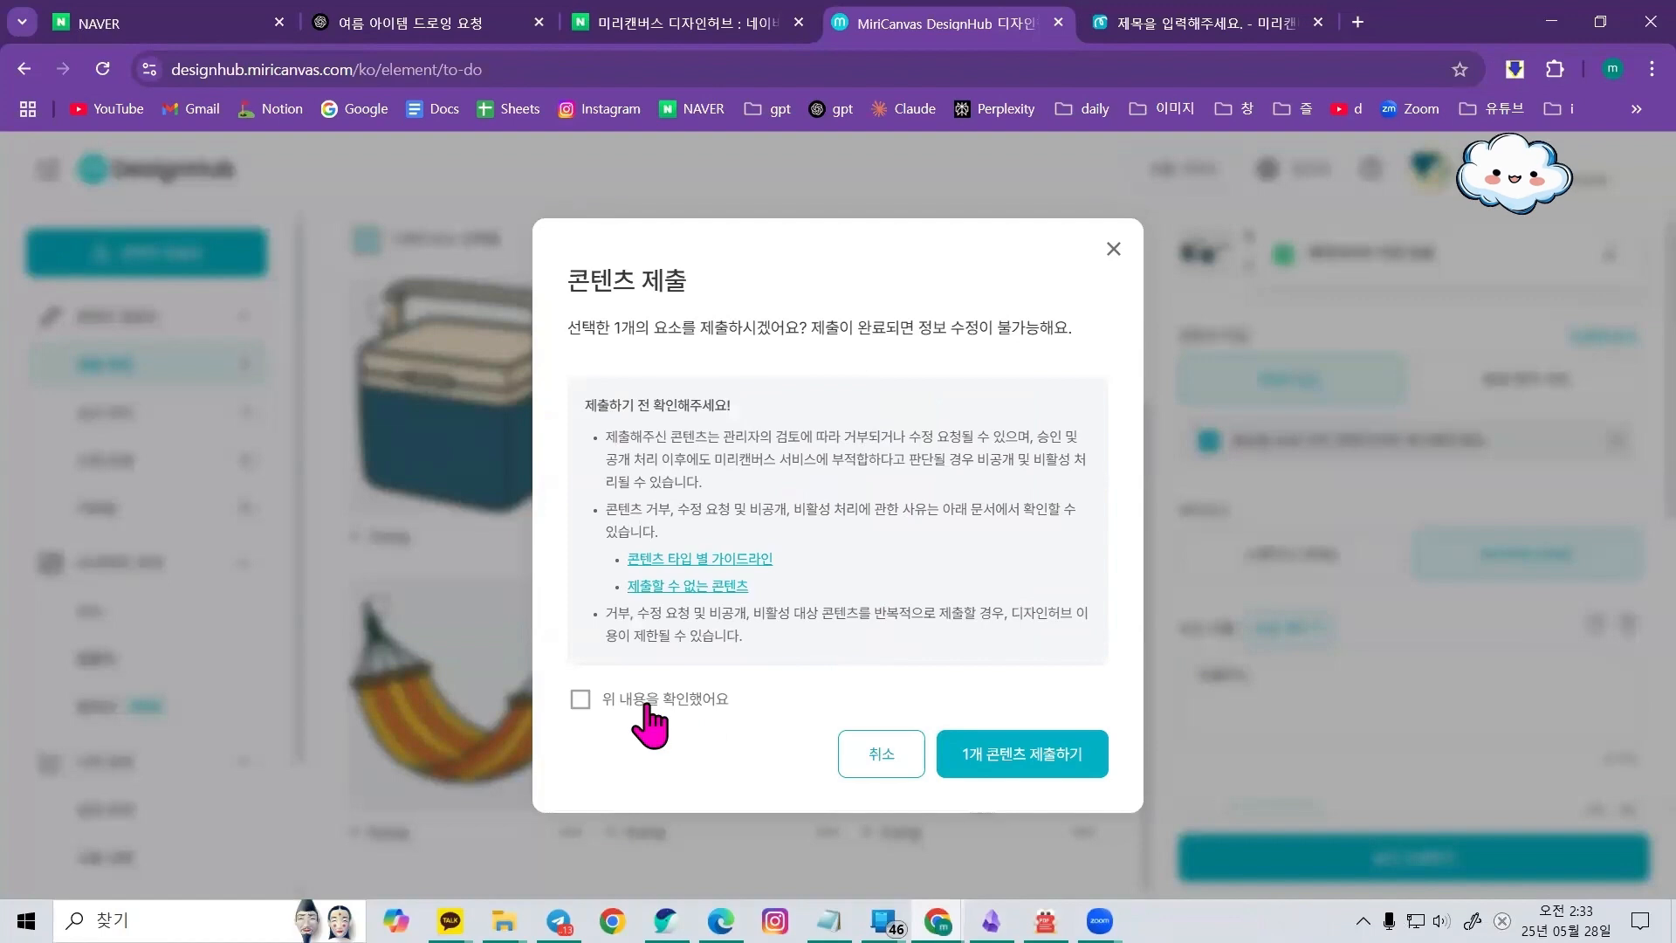
click(1048, 754)
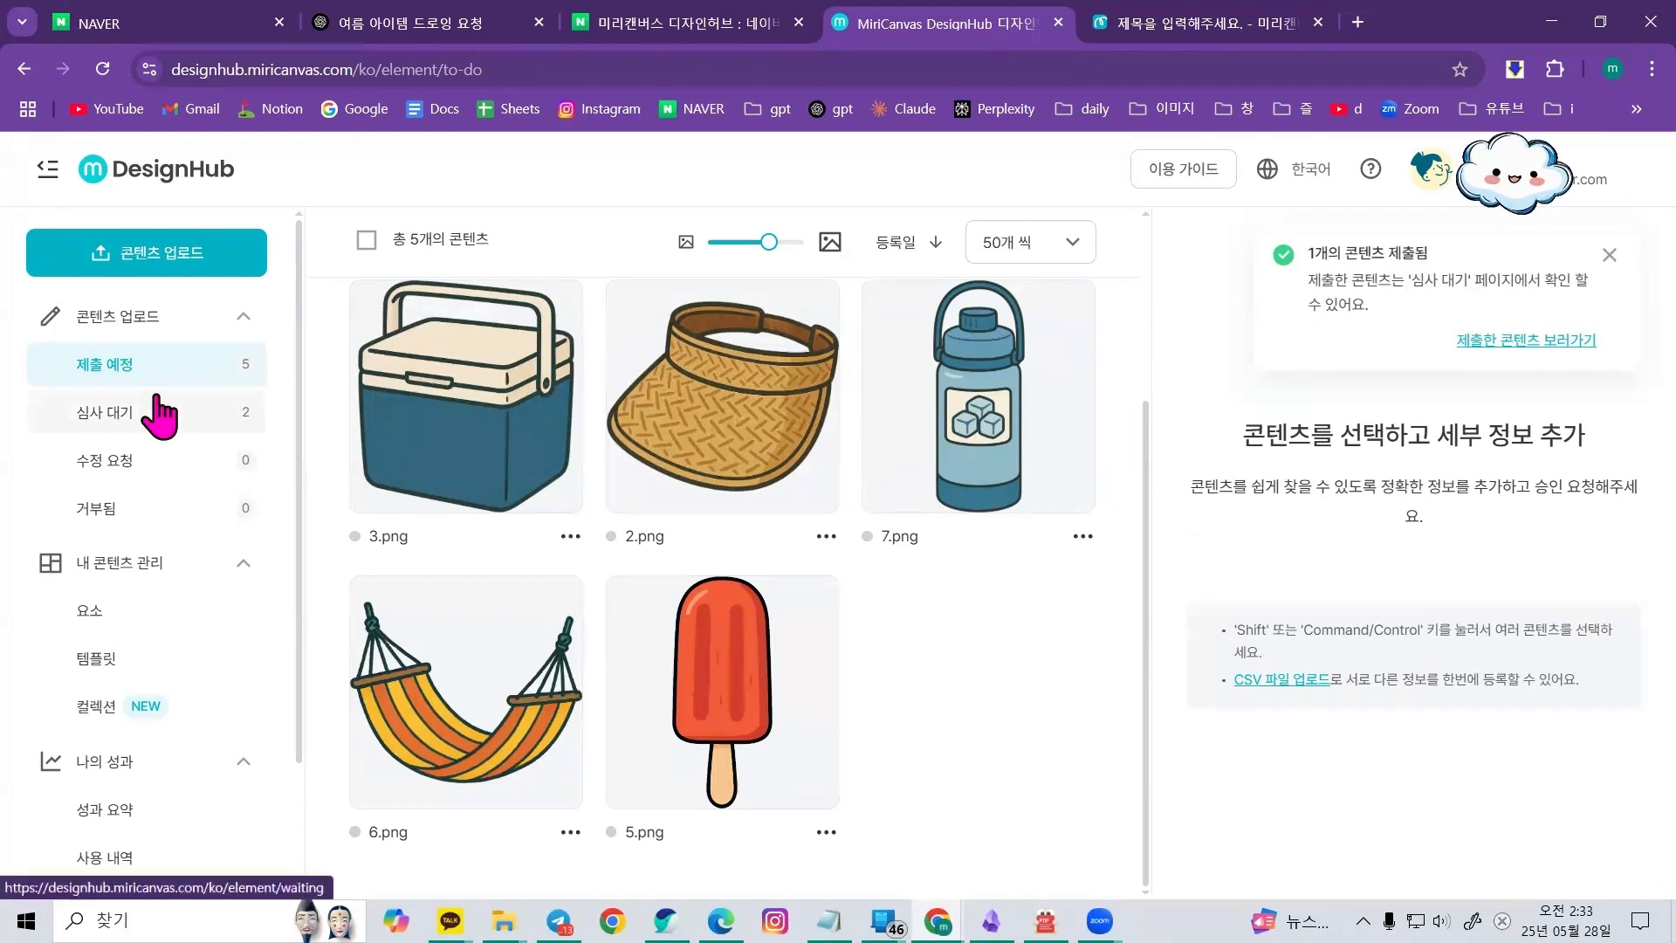
Open the 심사 대기 list and inspect the submitted sunglasses element's details
click(261, 431)
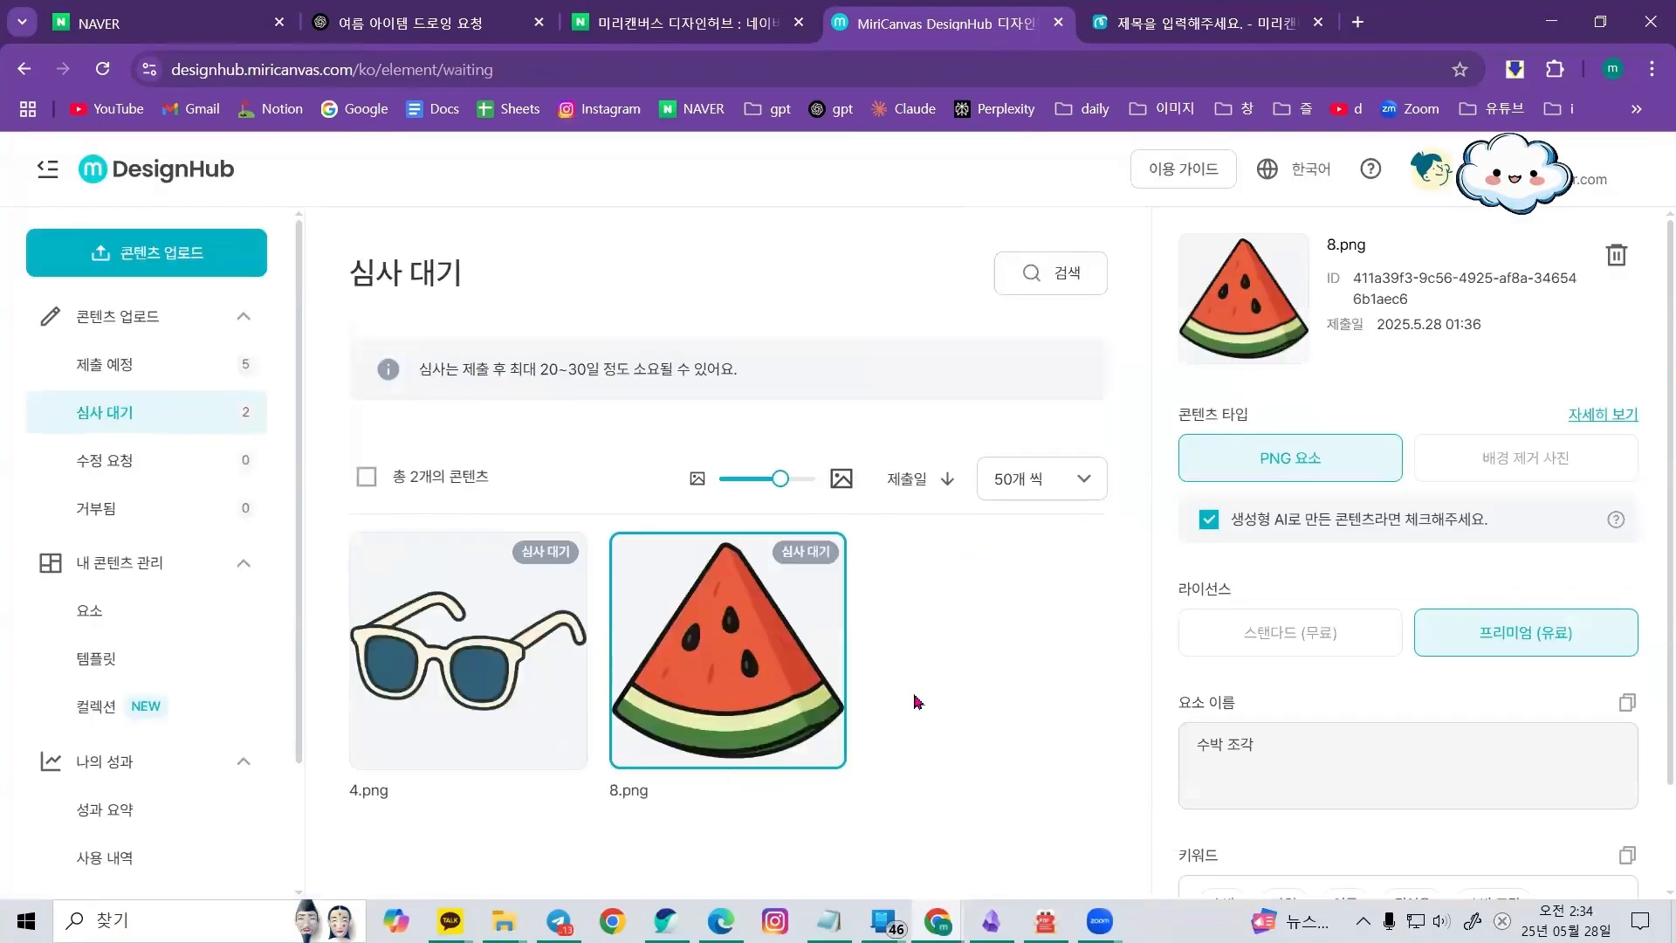
click(487, 695)
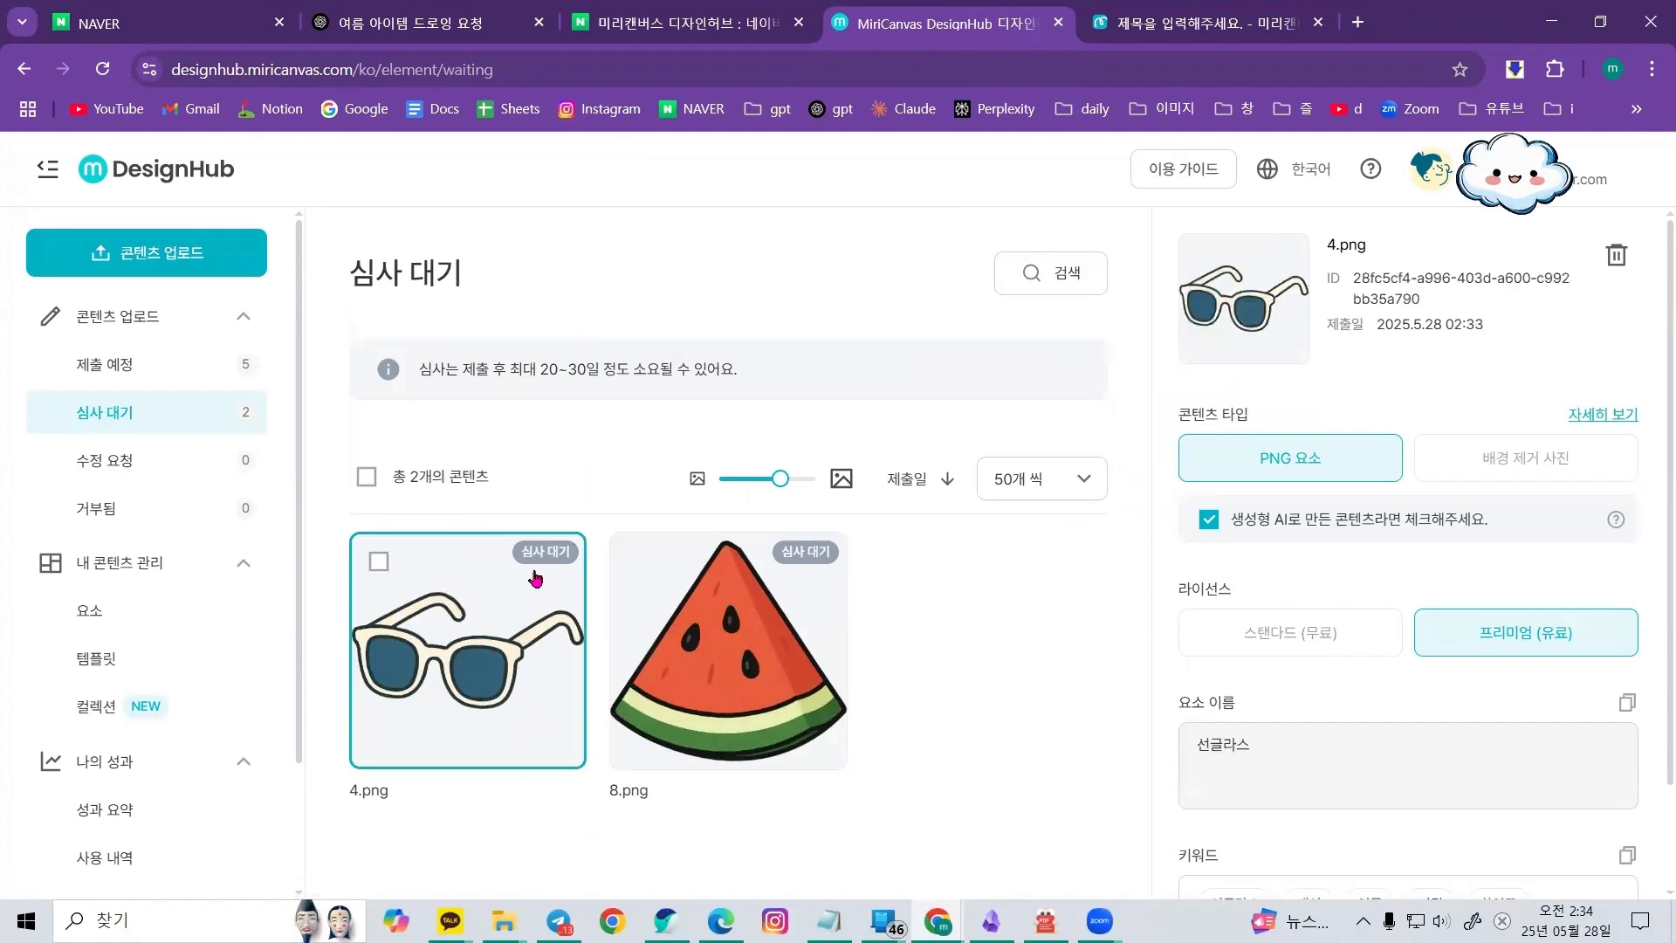
Inspect the submitted sunglasses element's content type, license, name and keywords in the 심사 대기 details
click(752, 647)
click(517, 659)
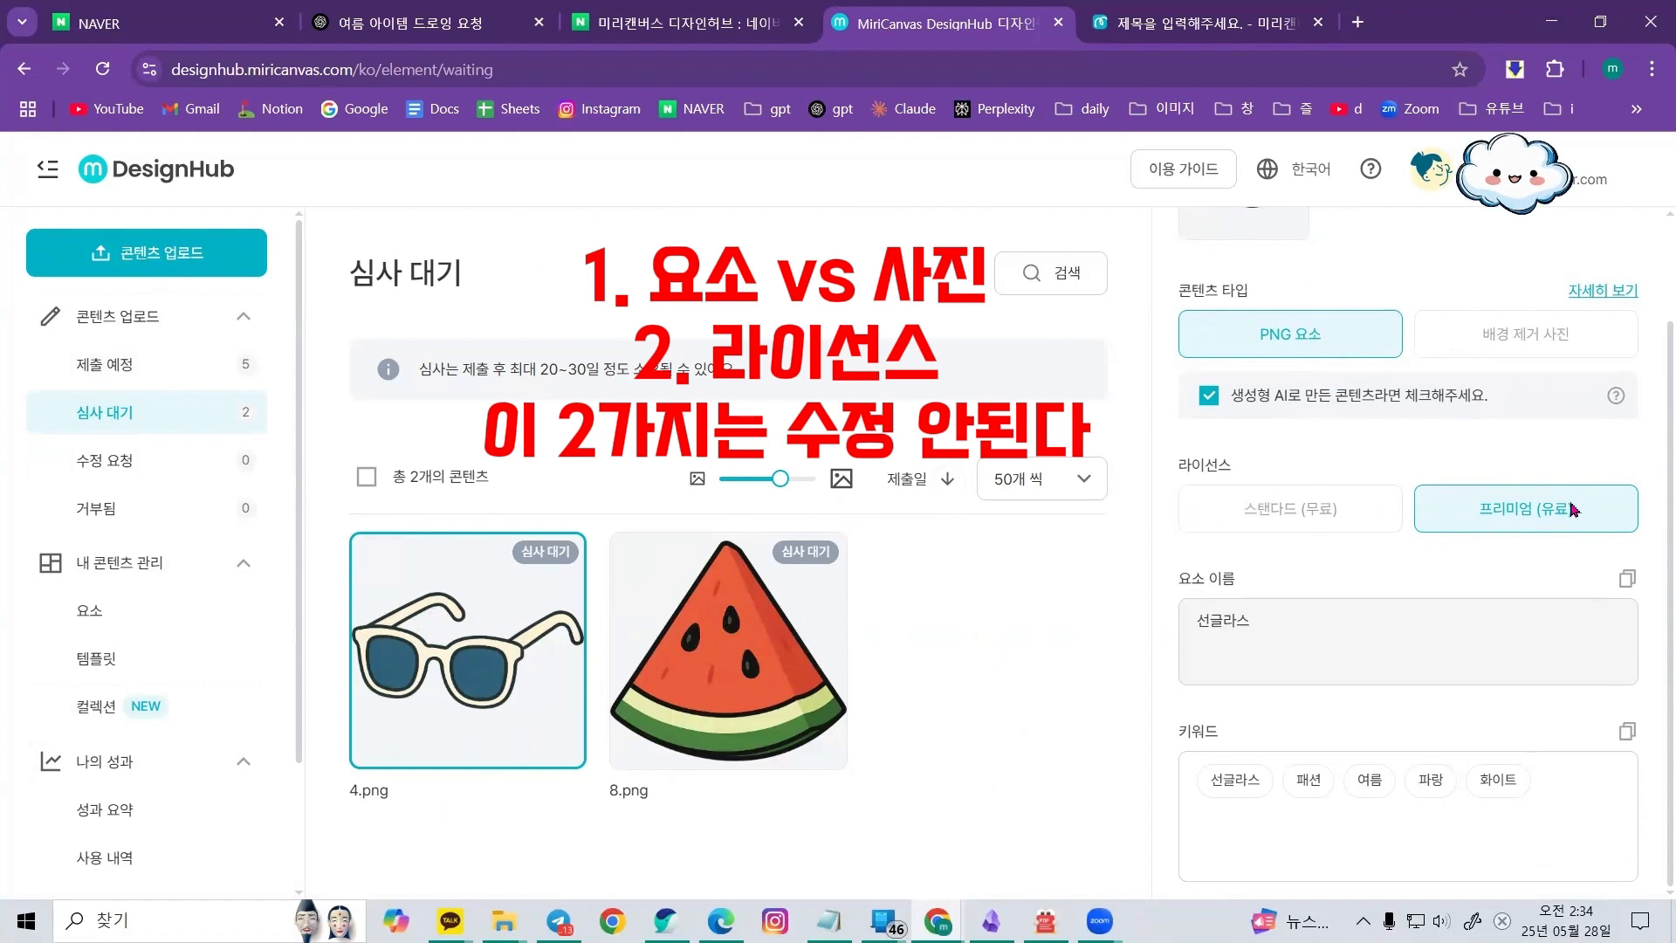
scroll(1222, 541, up, 2)
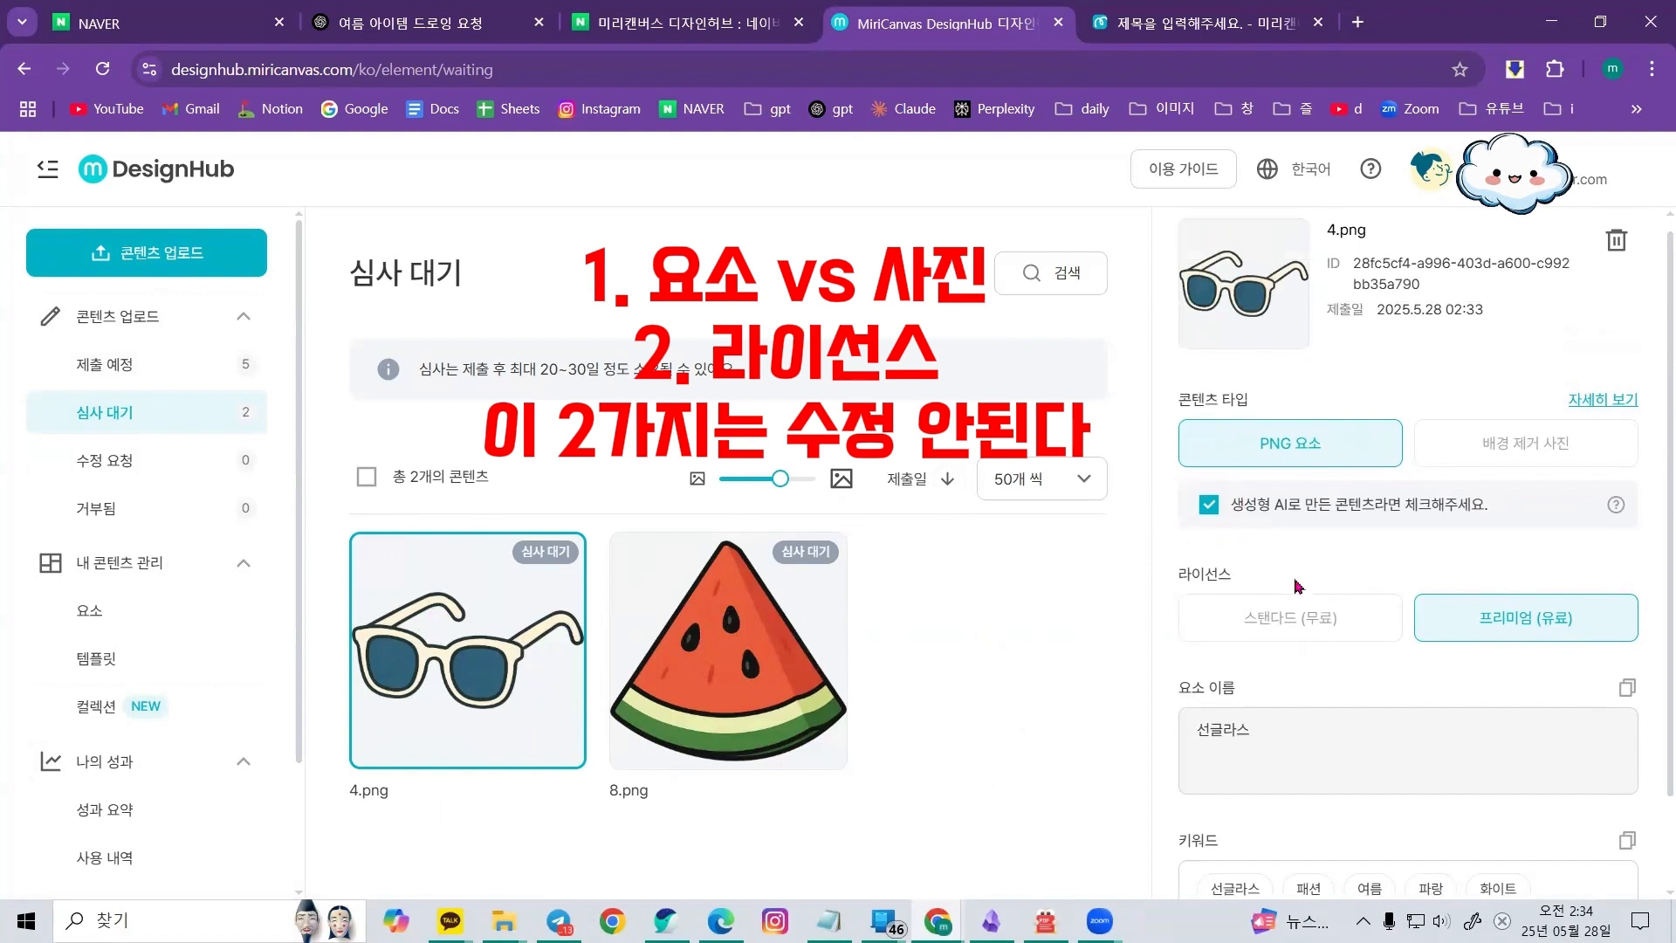
scroll(1298, 583, down, 2)
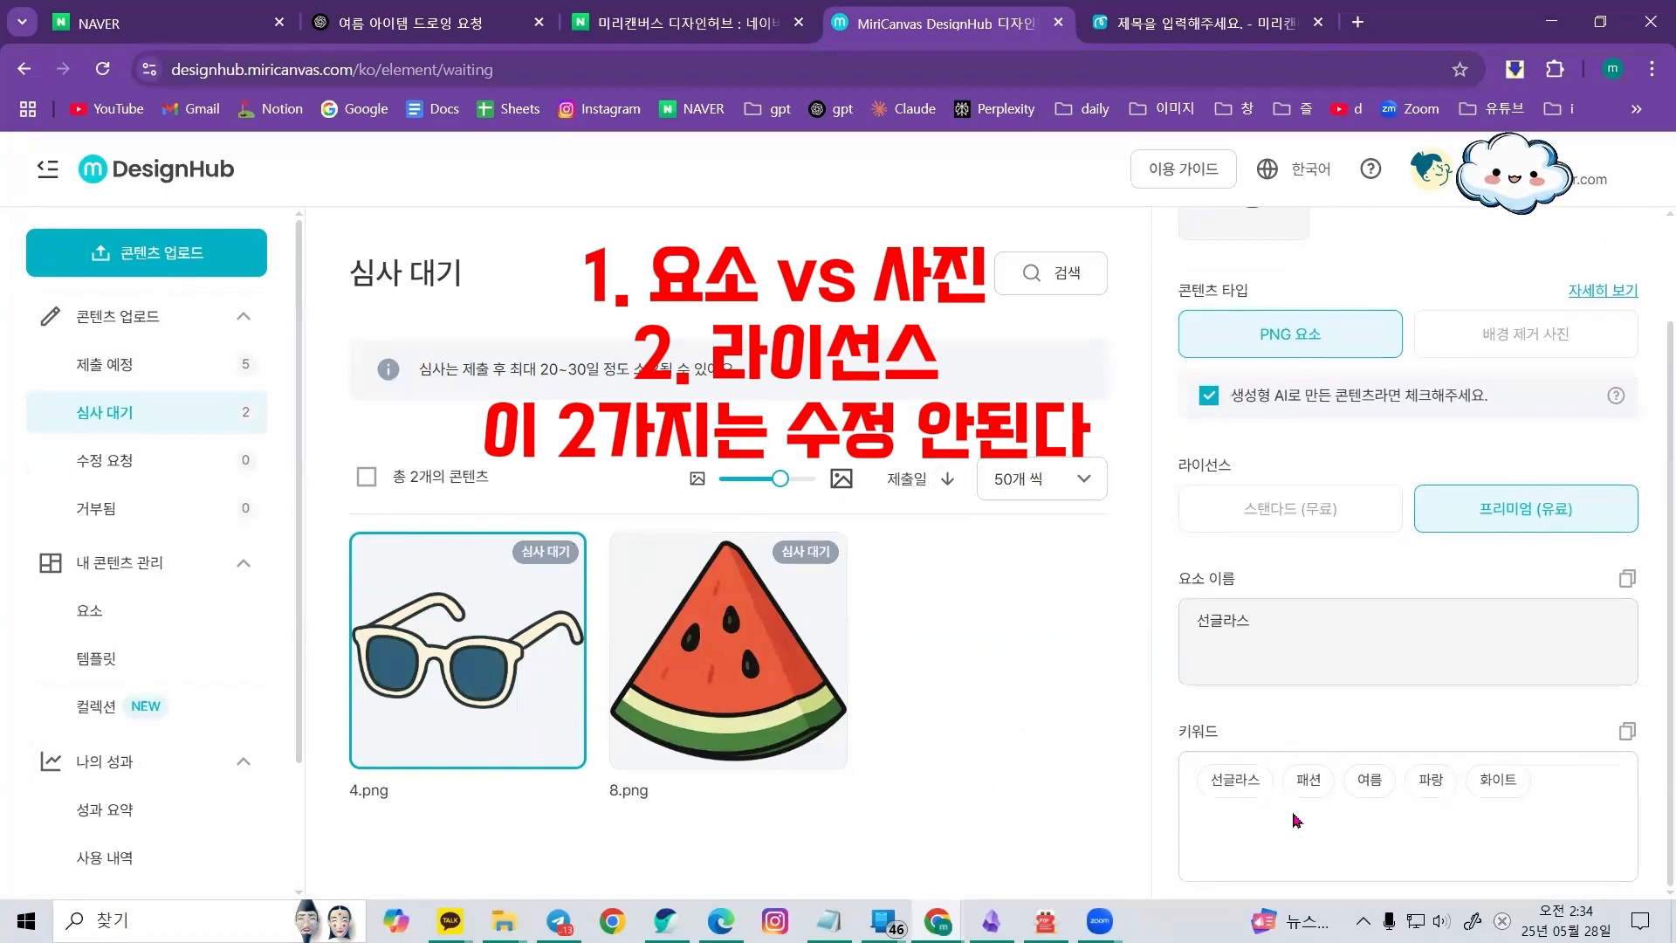
scroll(1318, 629, up, 2)
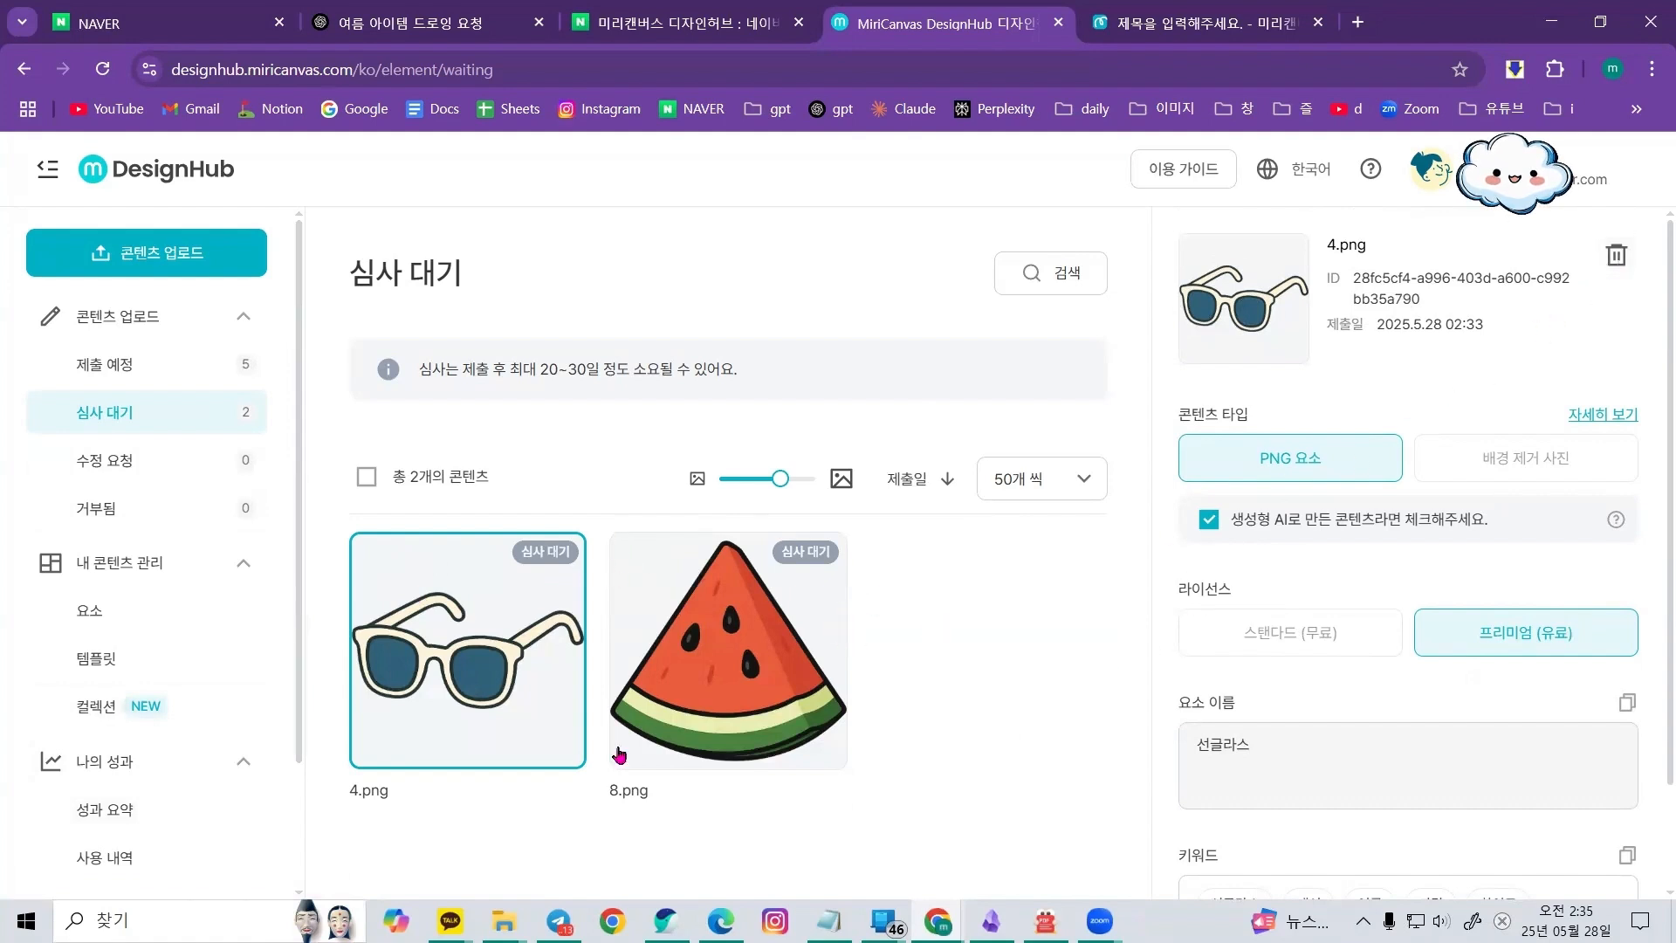
mouse_move(780, 555)
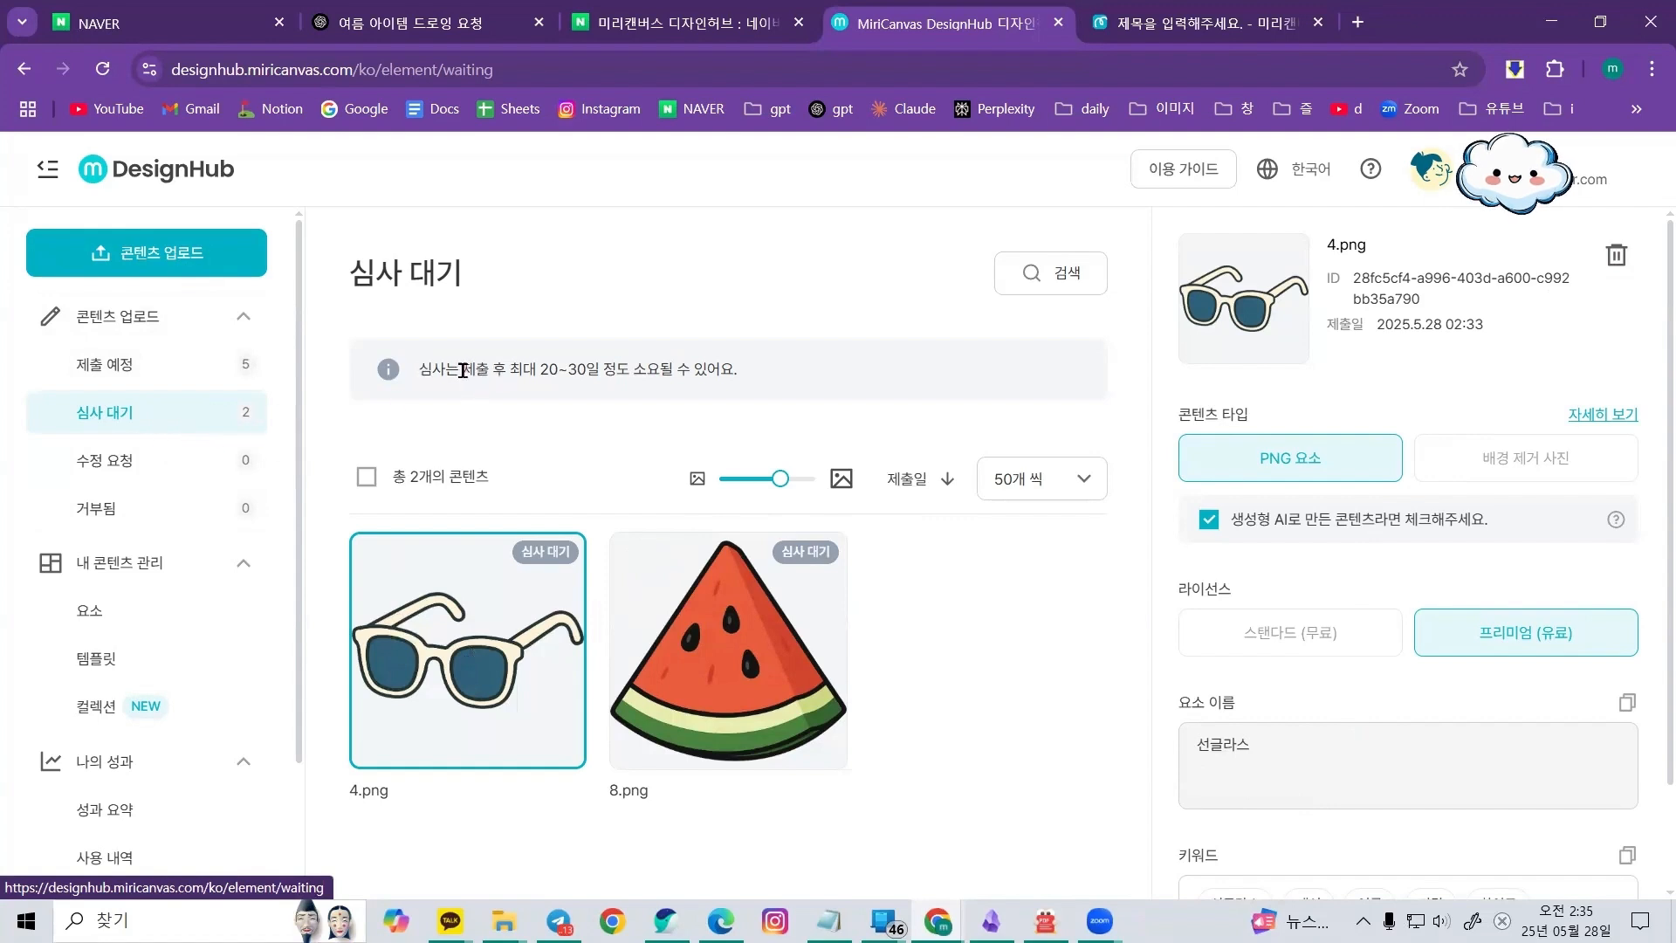
Highlight the review-time notice, then browse the 요소, 심사 대기 and 거부됨 sections
drag(463, 370, 804, 378)
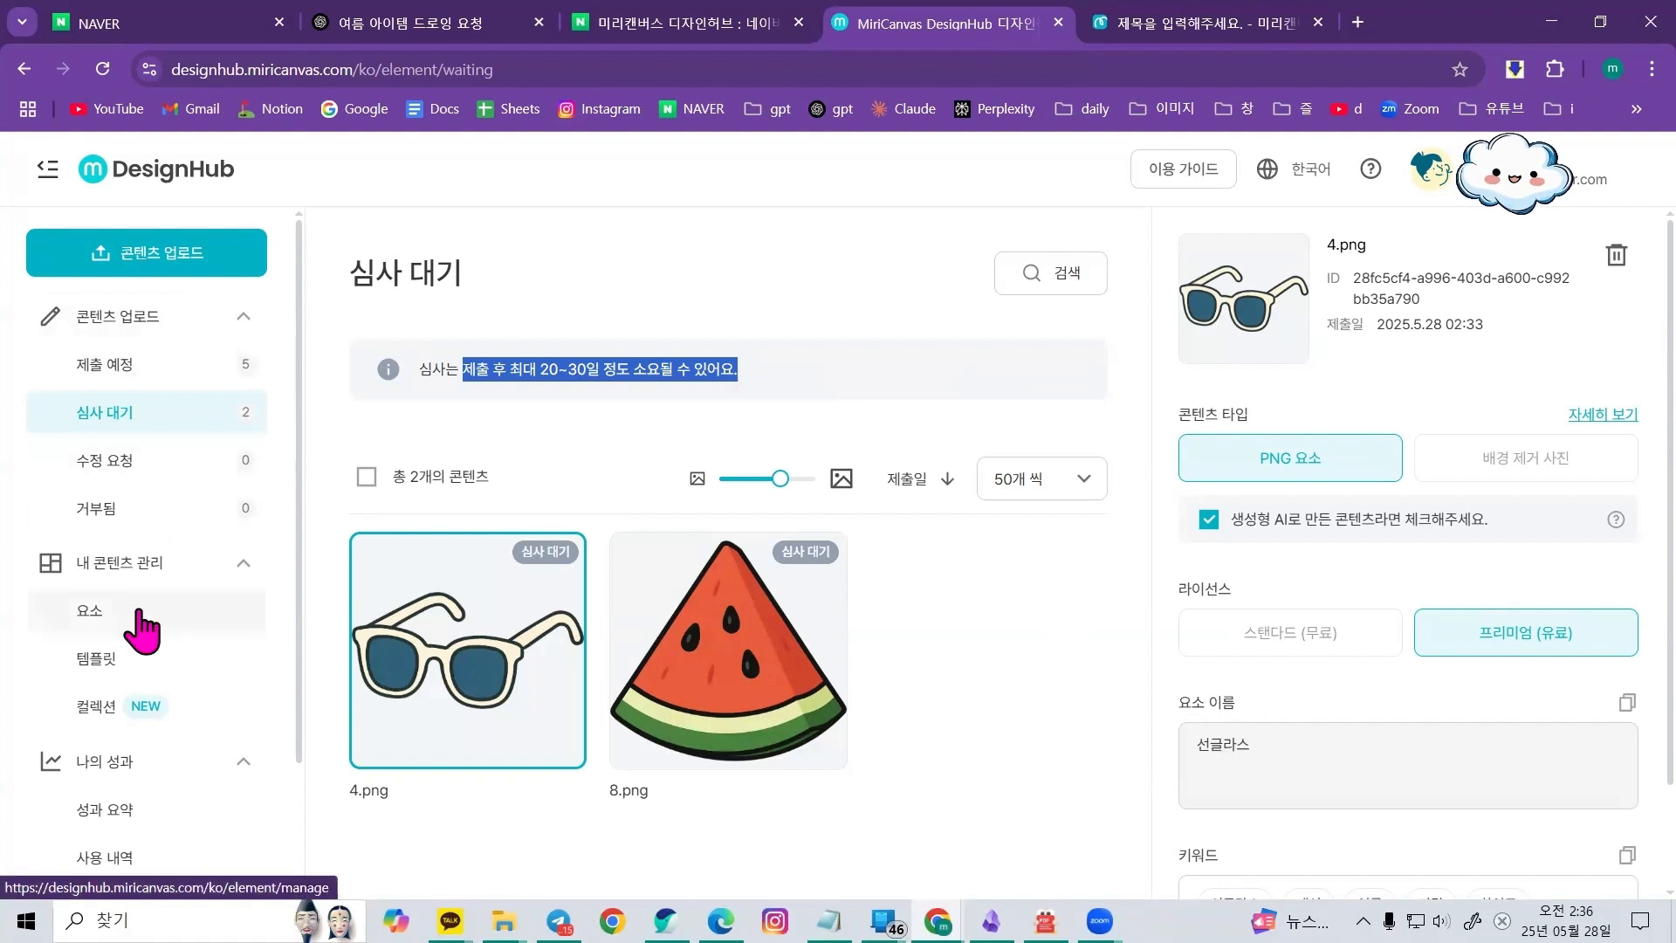
click(103, 625)
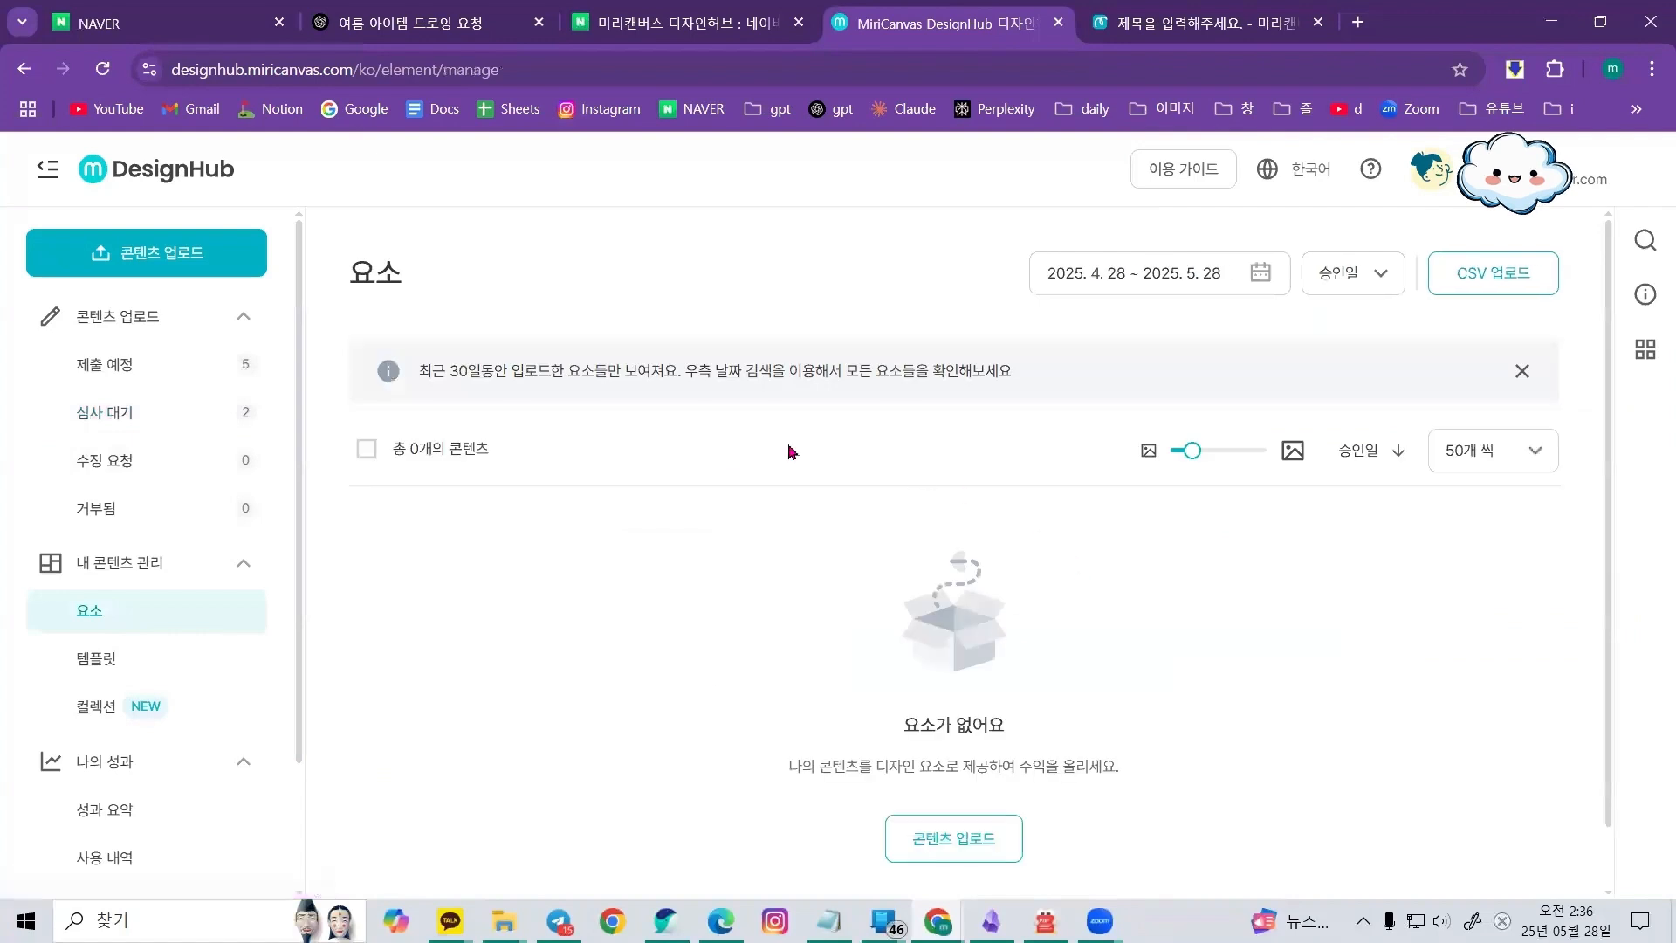
click(205, 424)
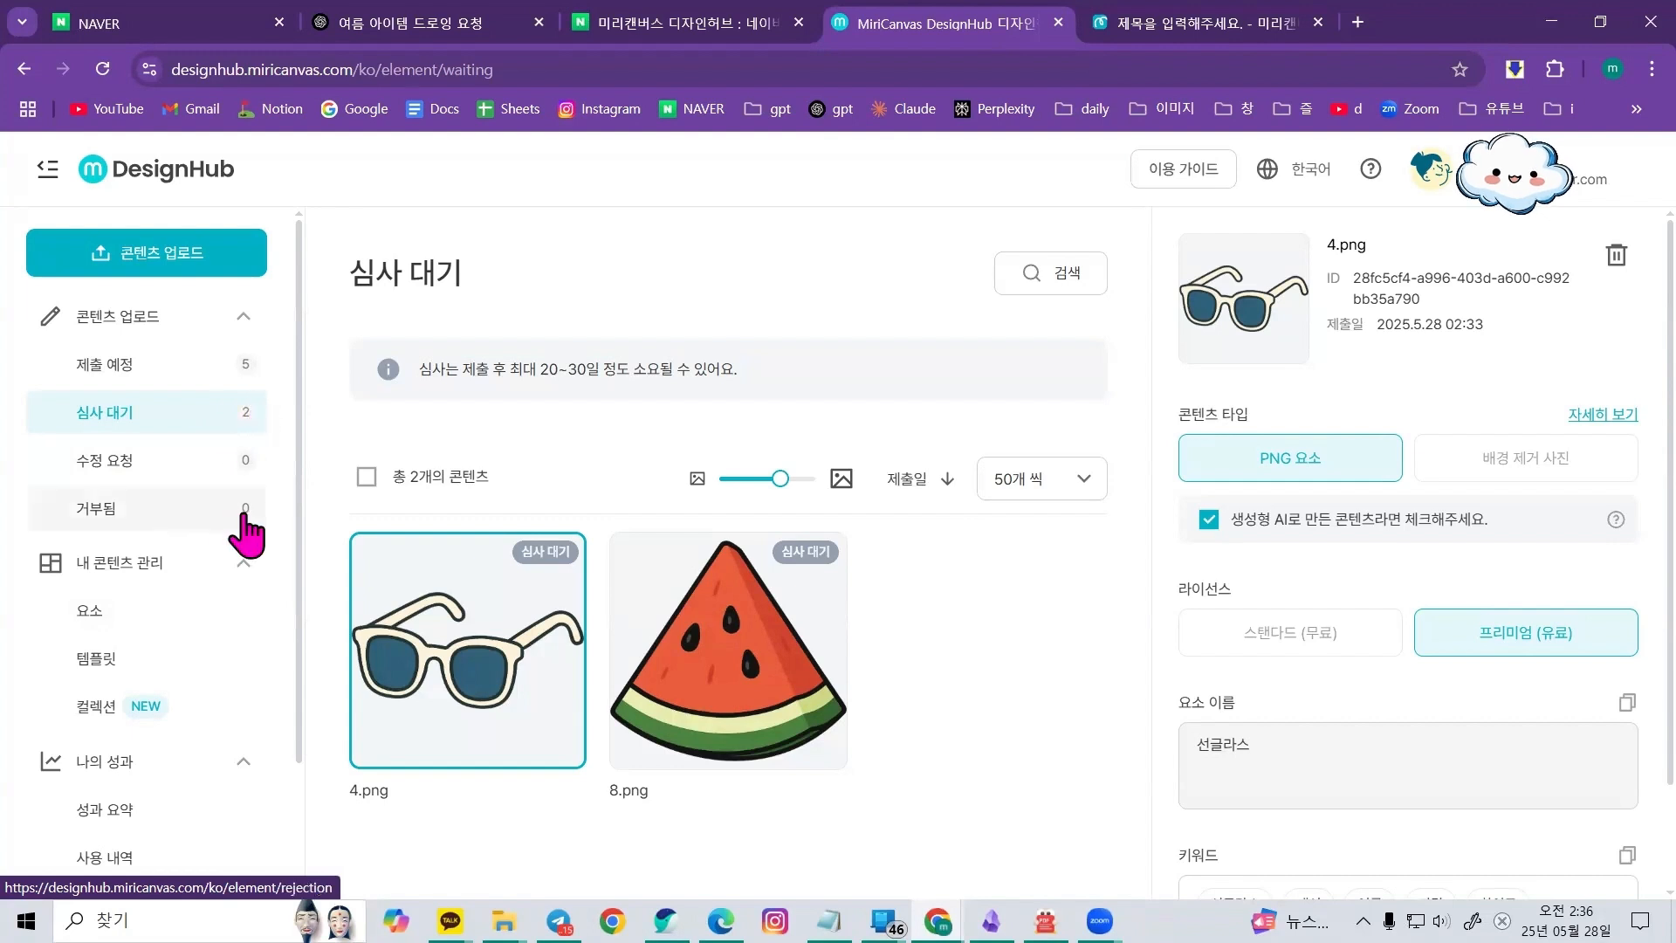
click(202, 633)
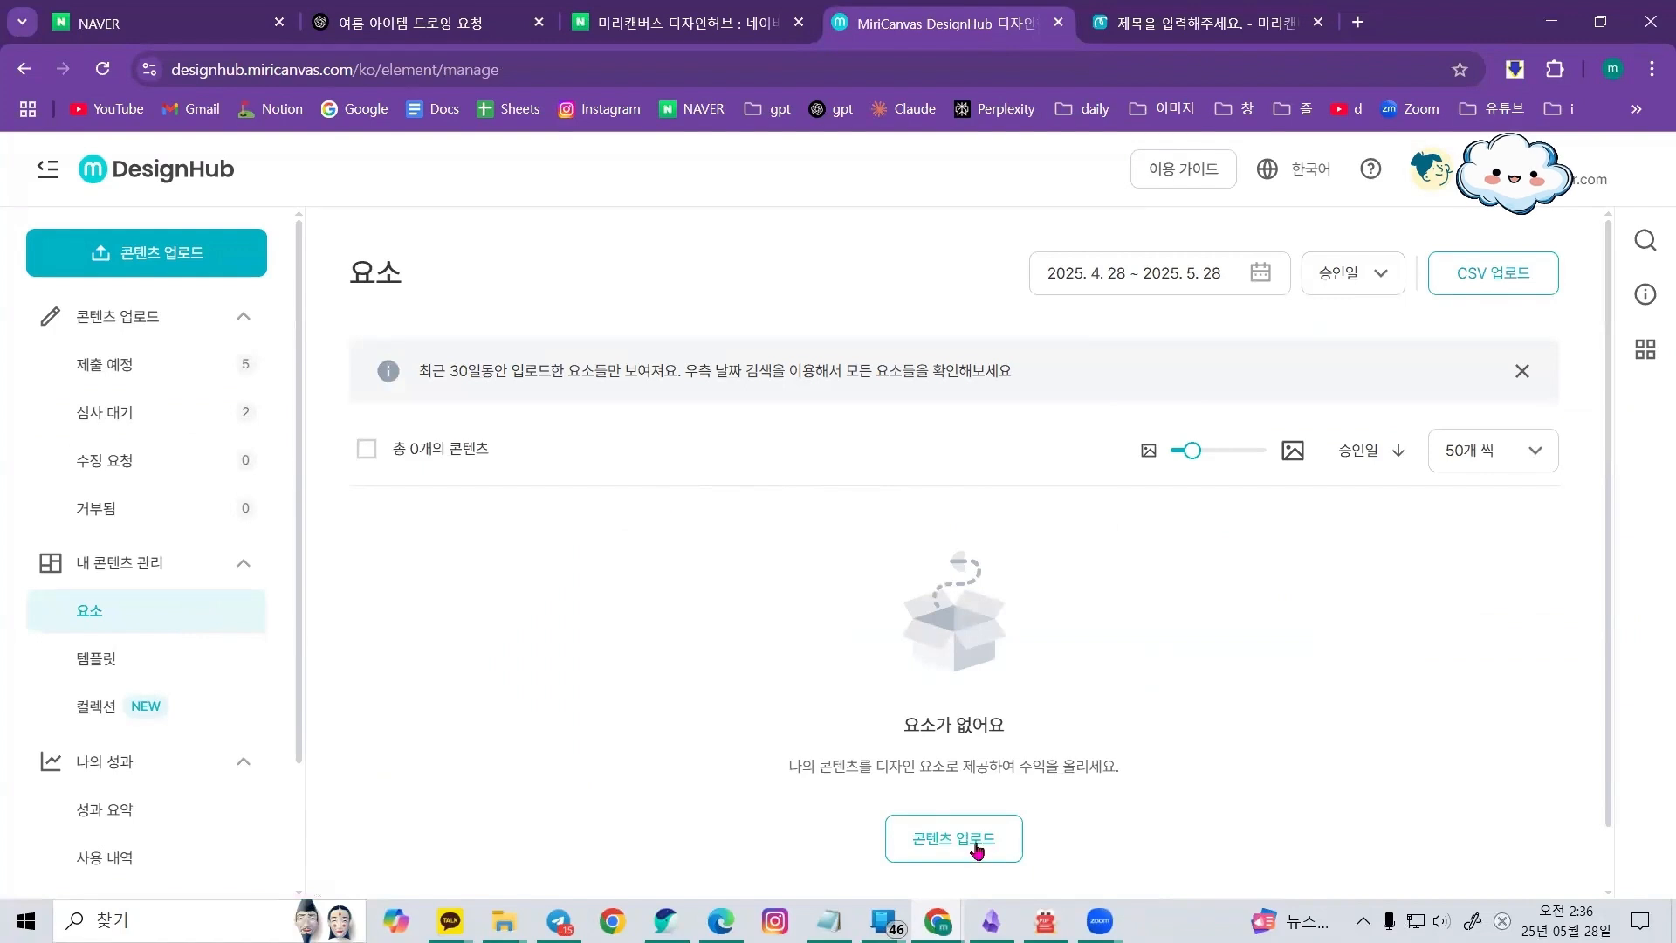
click(183, 417)
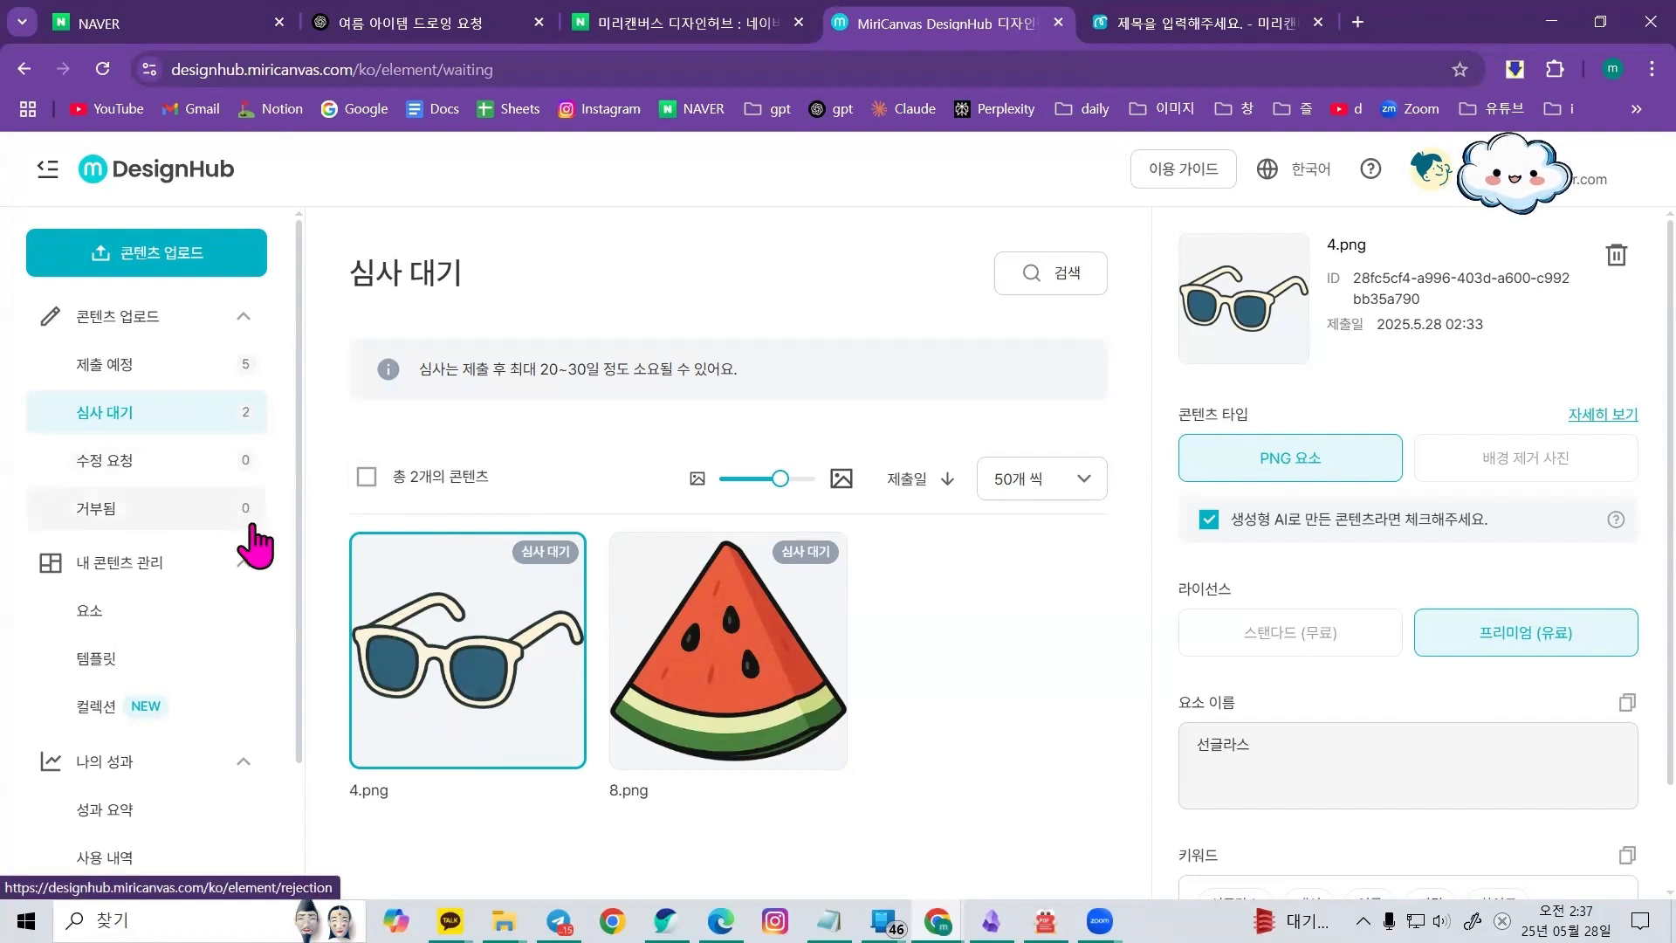
click(181, 528)
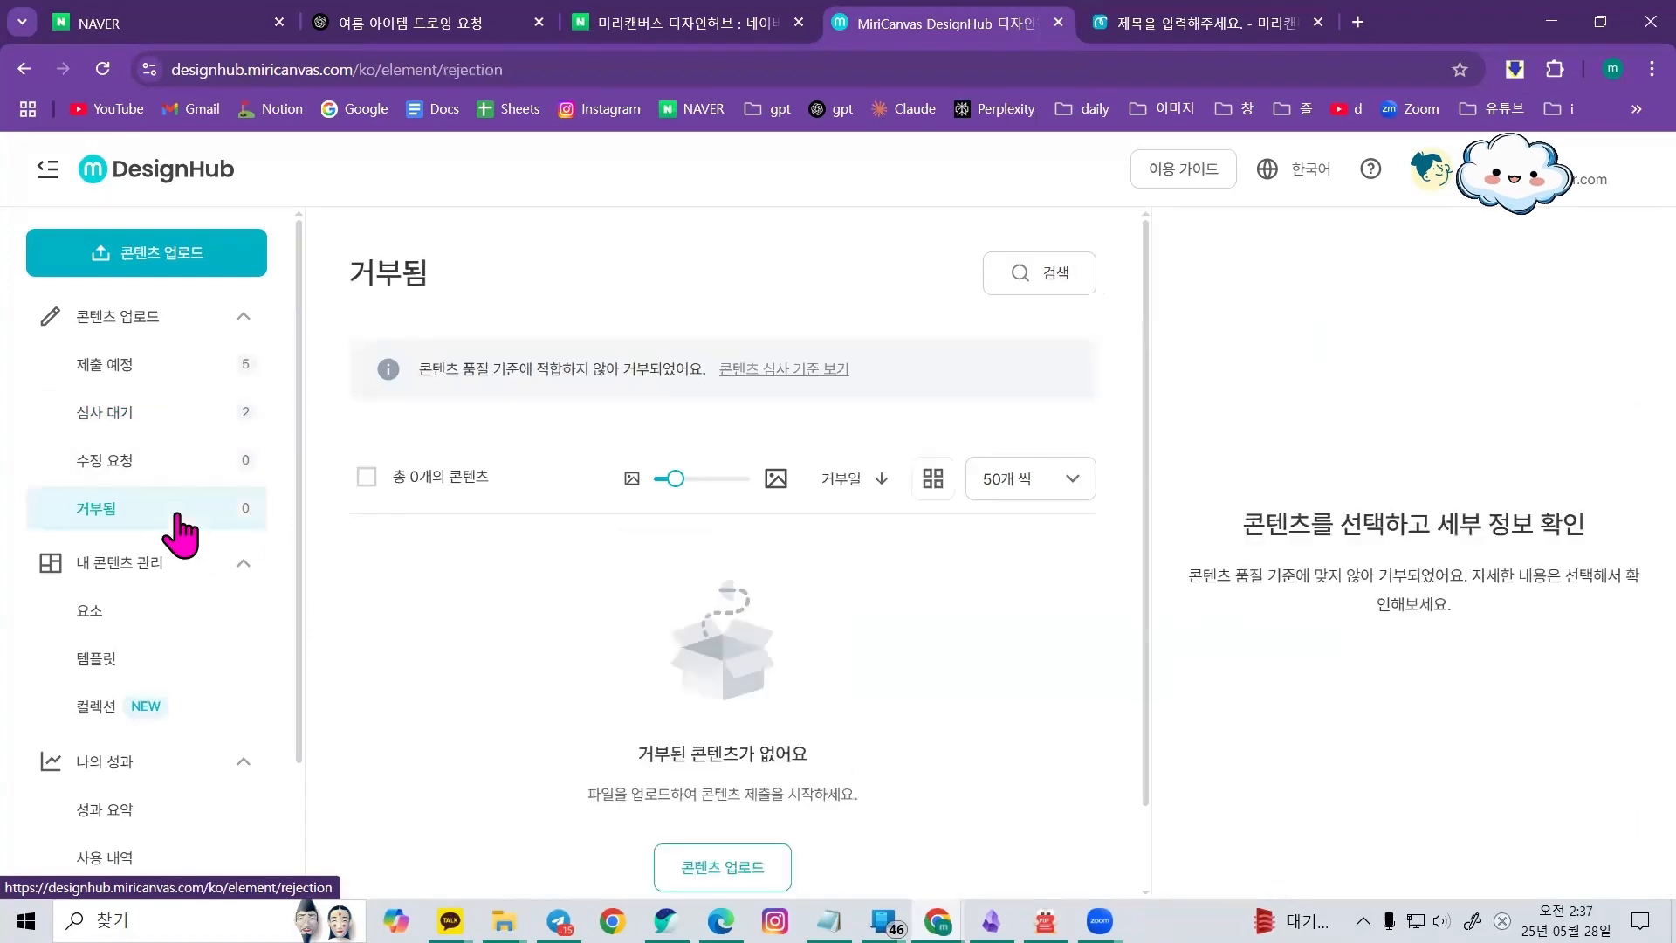
Check the daily submission quota notice on the 제출 예정 page, revisiting the 거부됨 section in between
click(200, 364)
double_click(1028, 369)
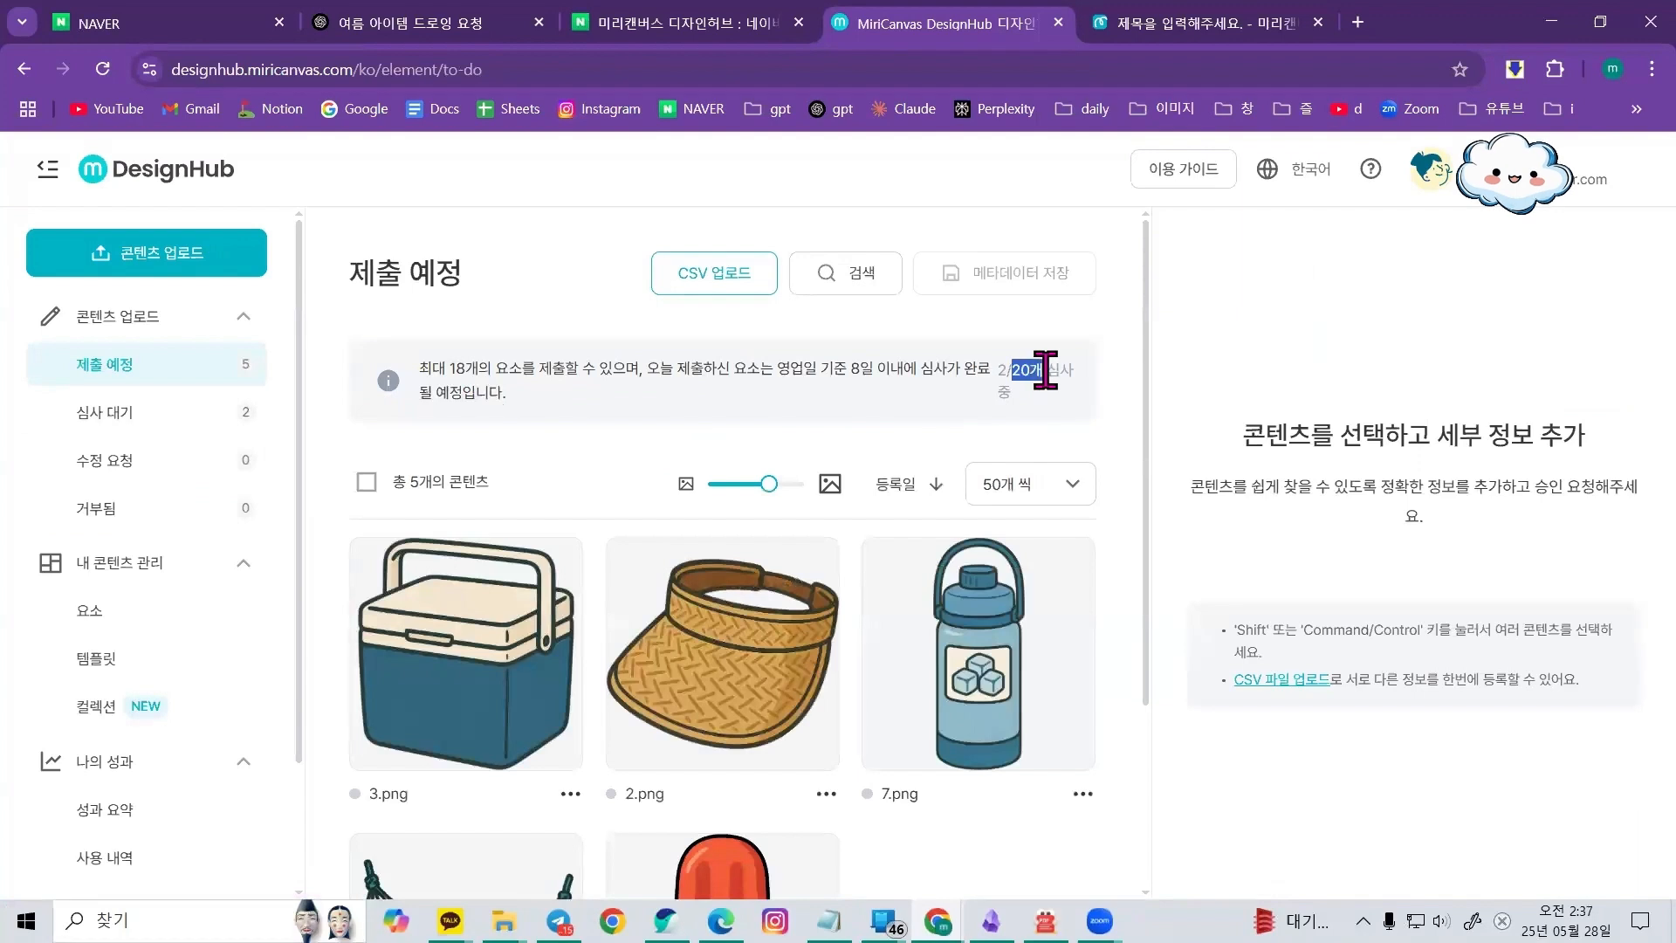
click(52, 519)
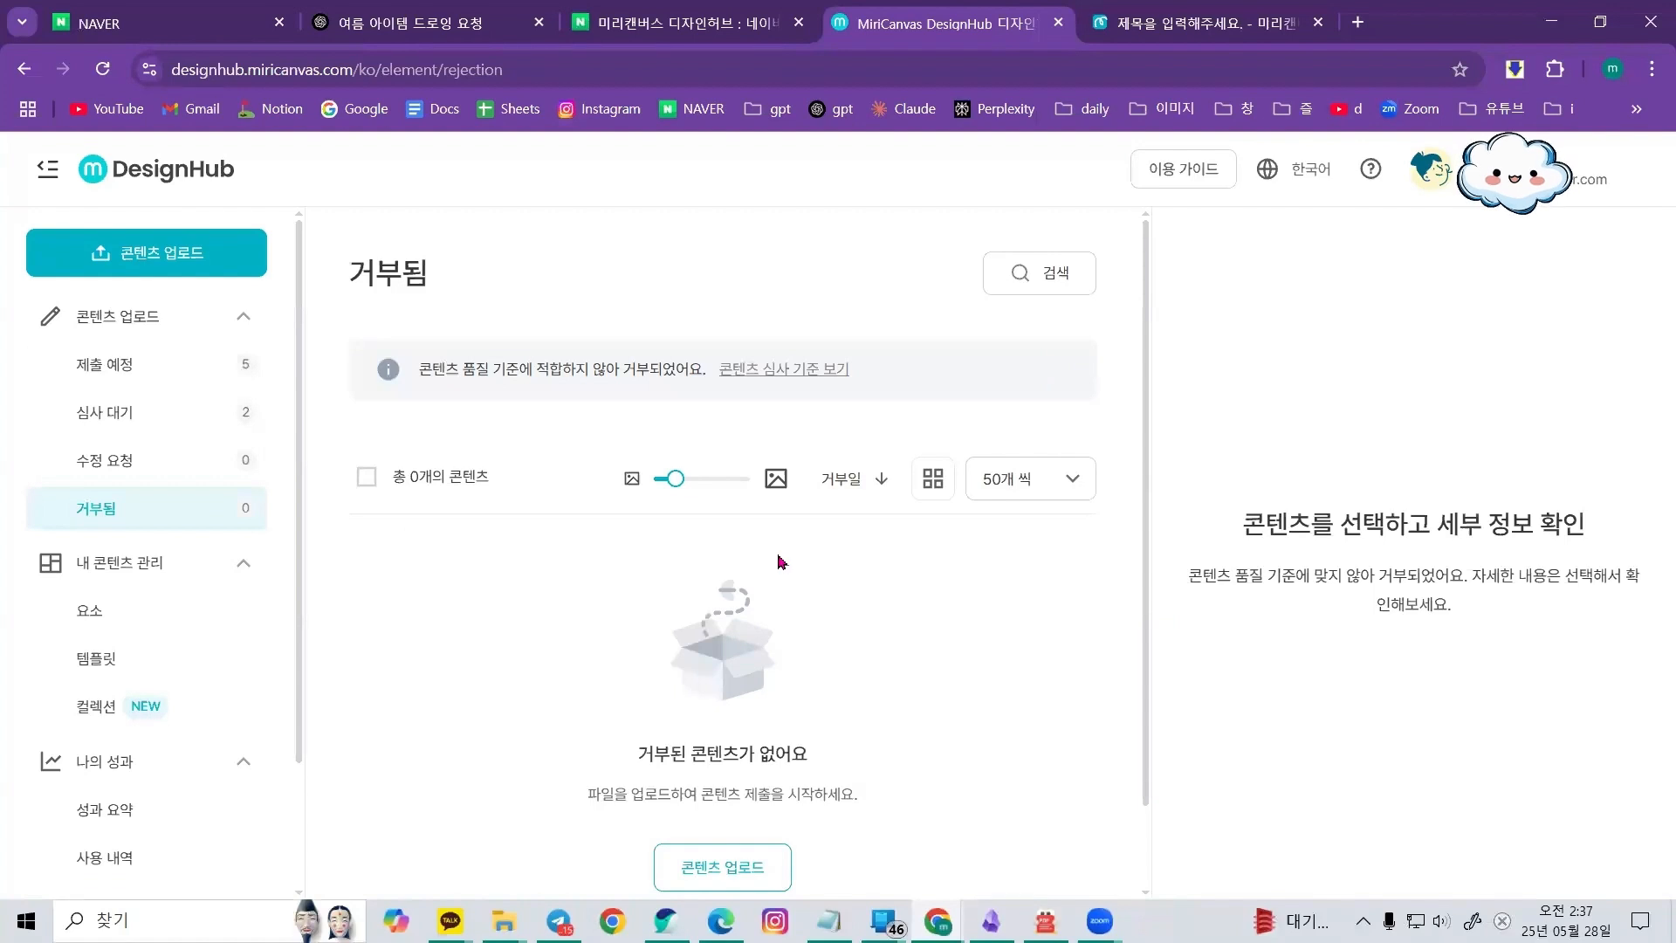
click(170, 371)
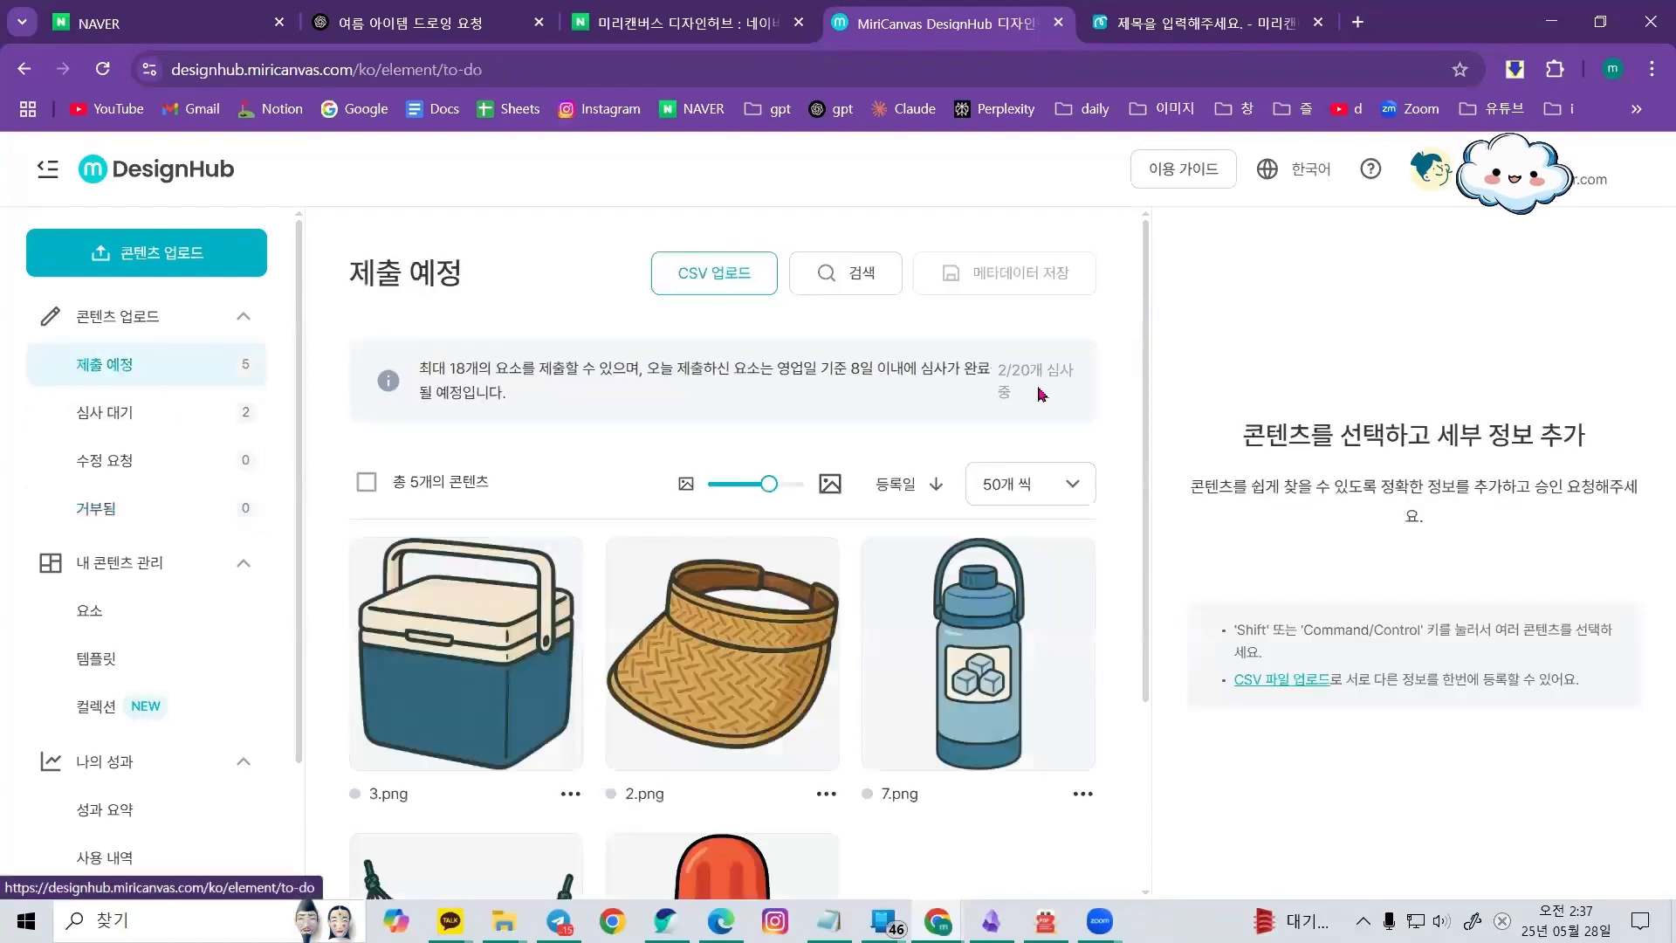
double_click(1033, 368)
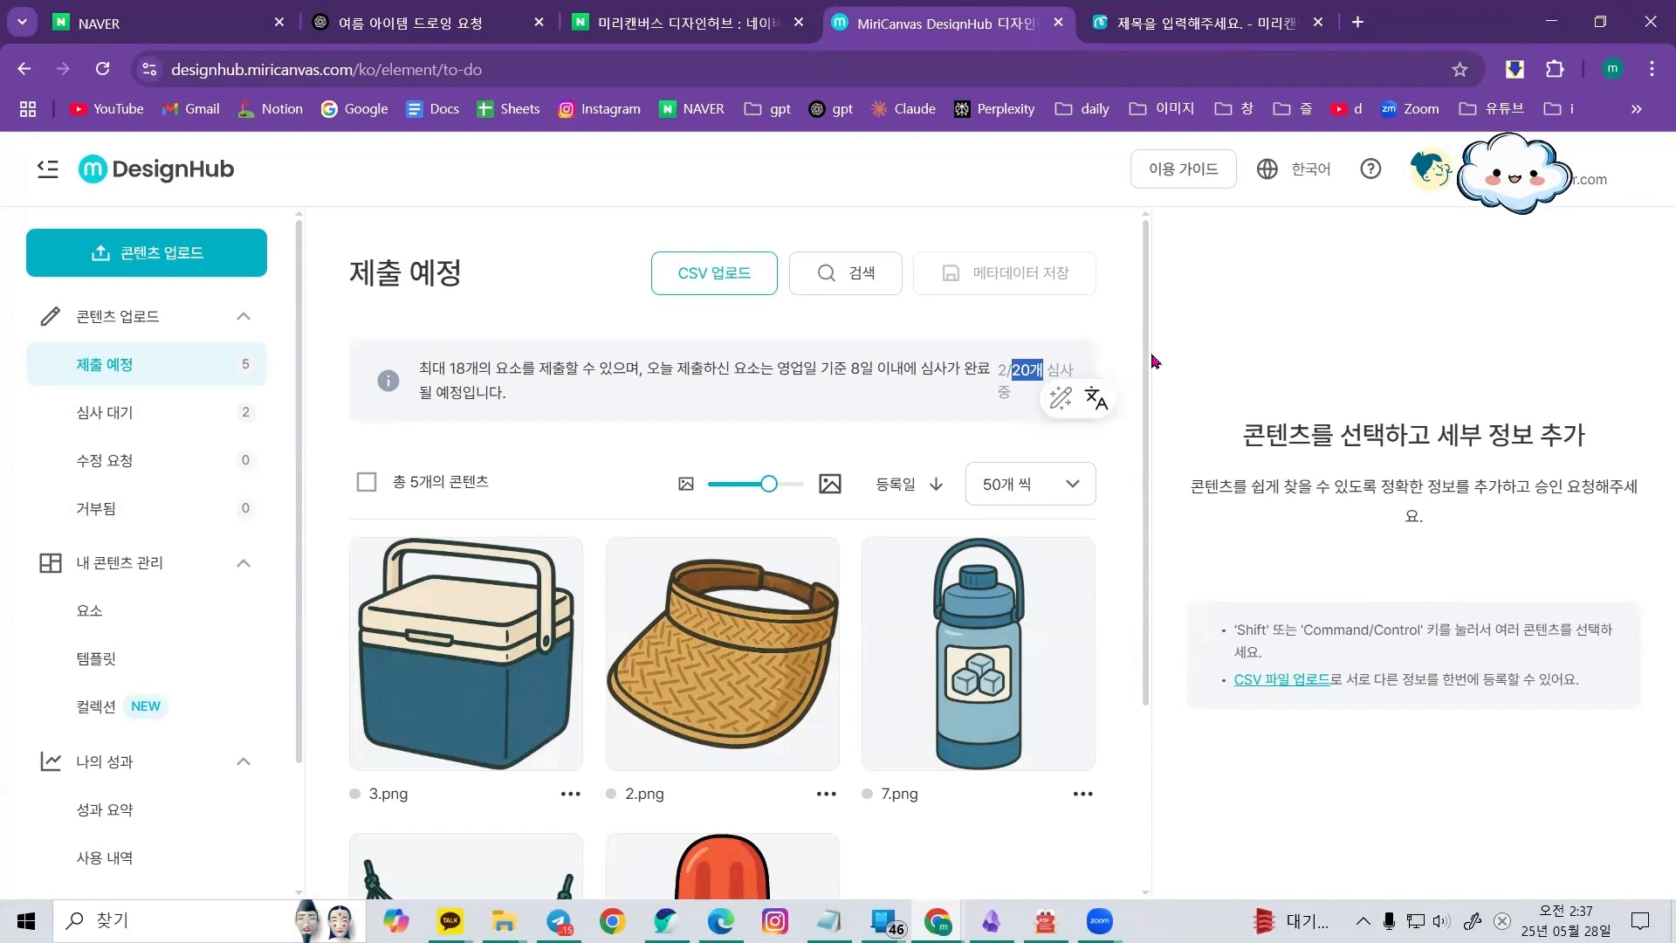
Review the 사용 내역 usage history and the 정산 정보 payout page
scroll(175, 454, down, 2)
click(172, 456)
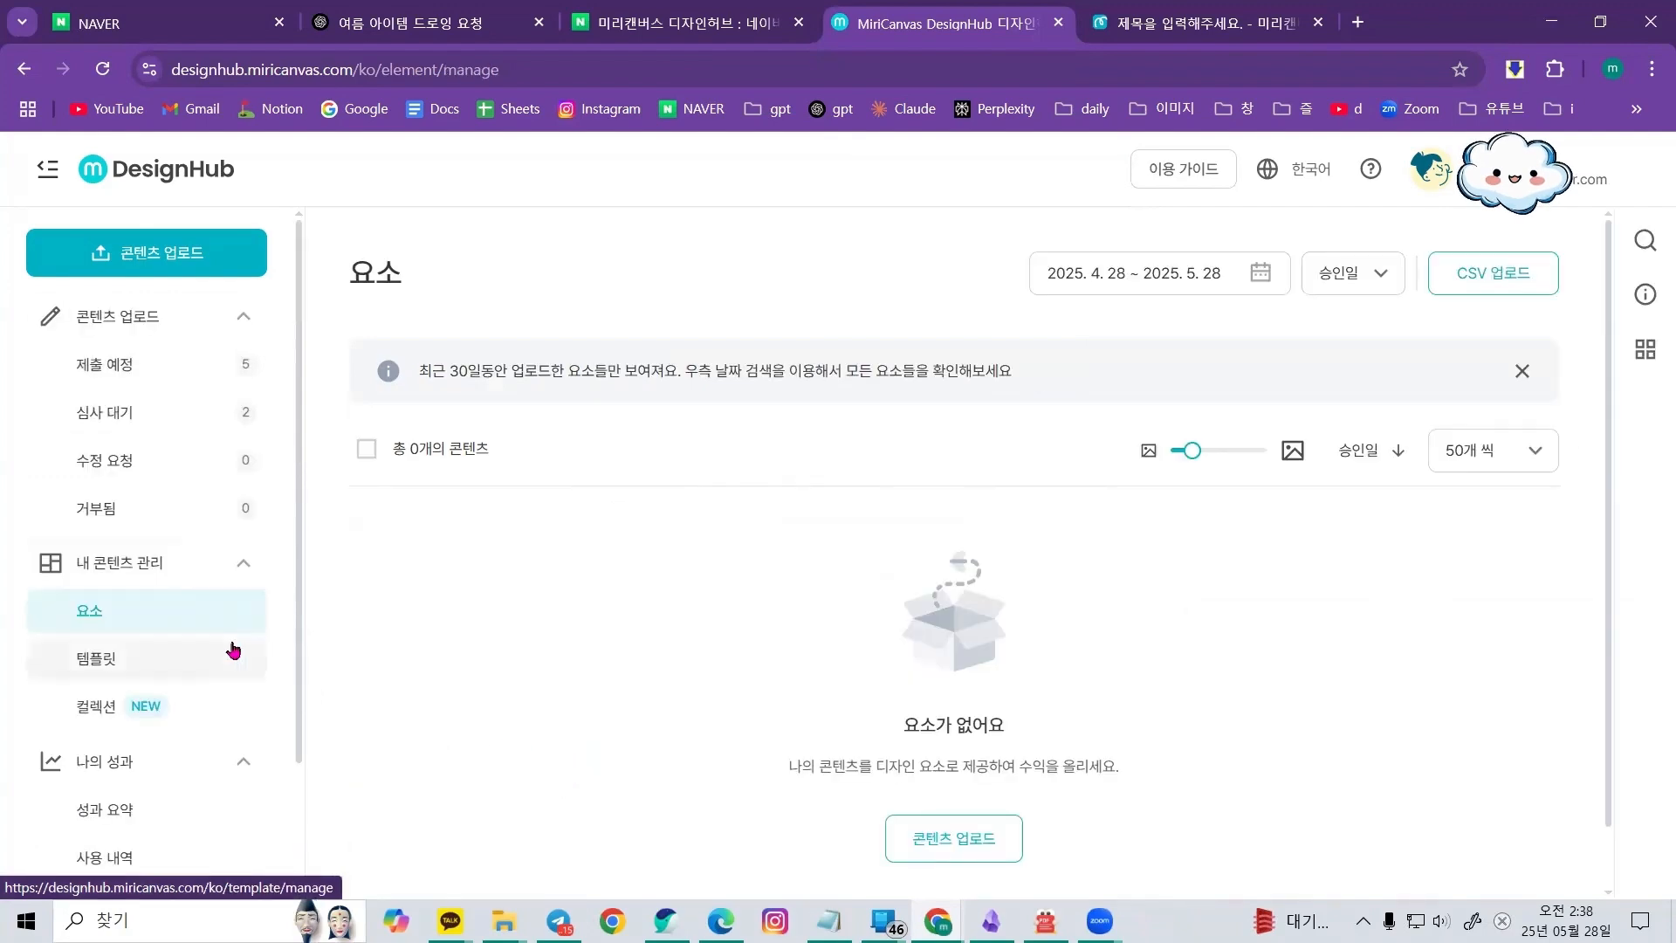
scroll(175, 663, down, 2)
click(144, 702)
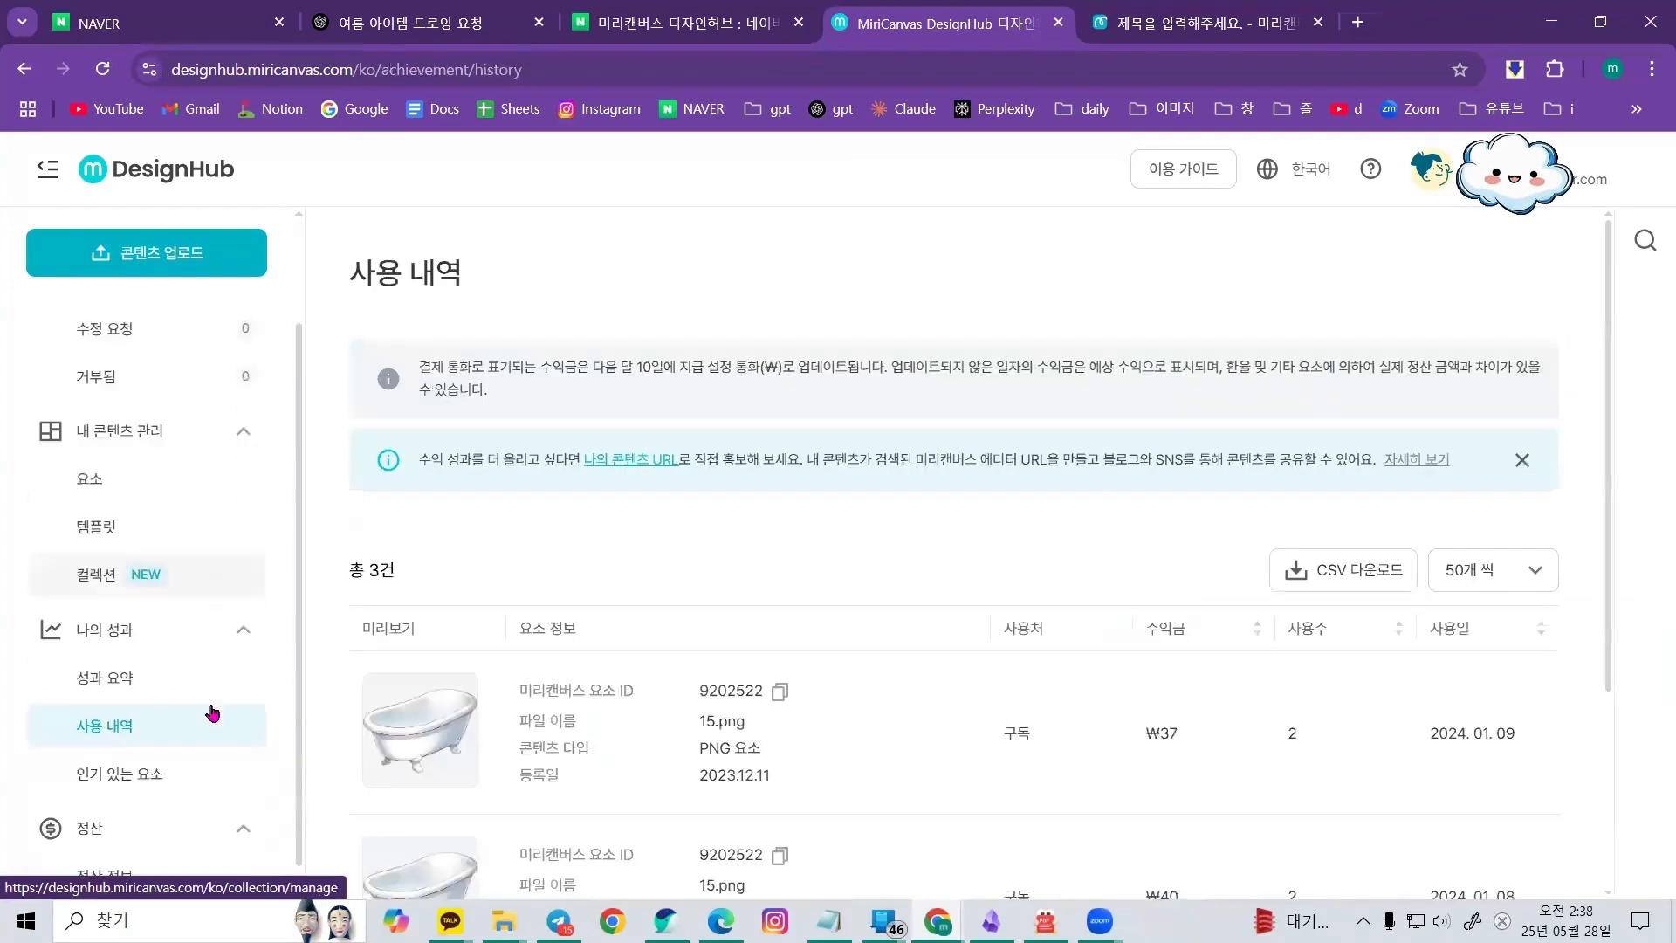
scroll(1059, 468, down, 3)
scroll(627, 580, up, 1)
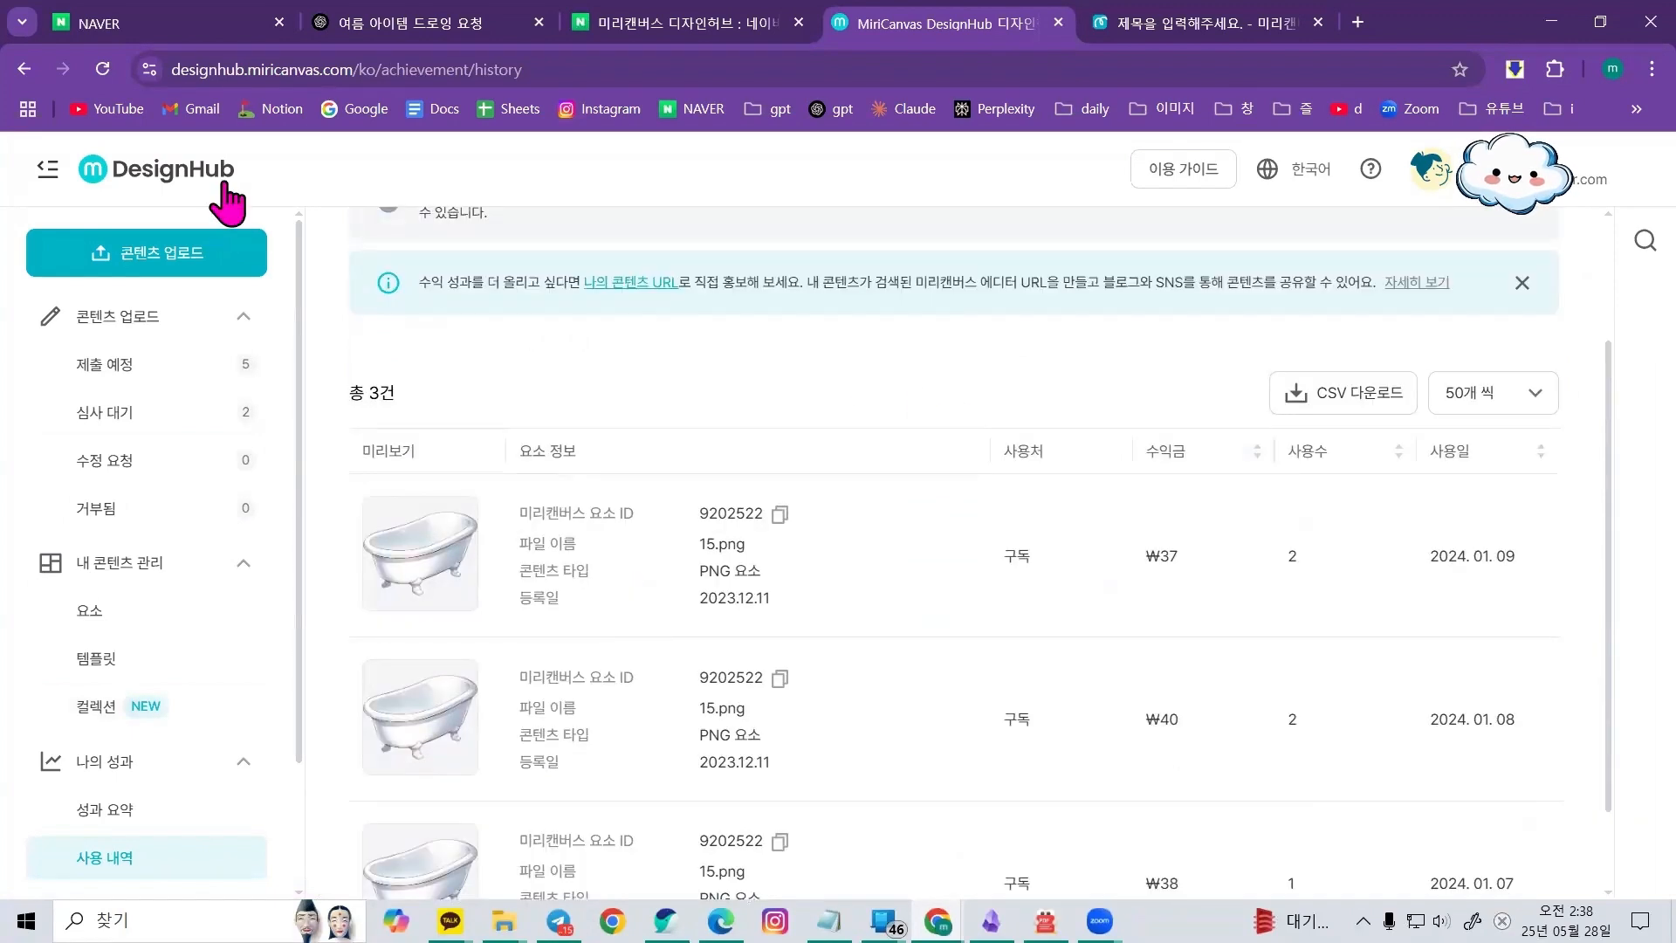
scroll(1207, 577, down, 1)
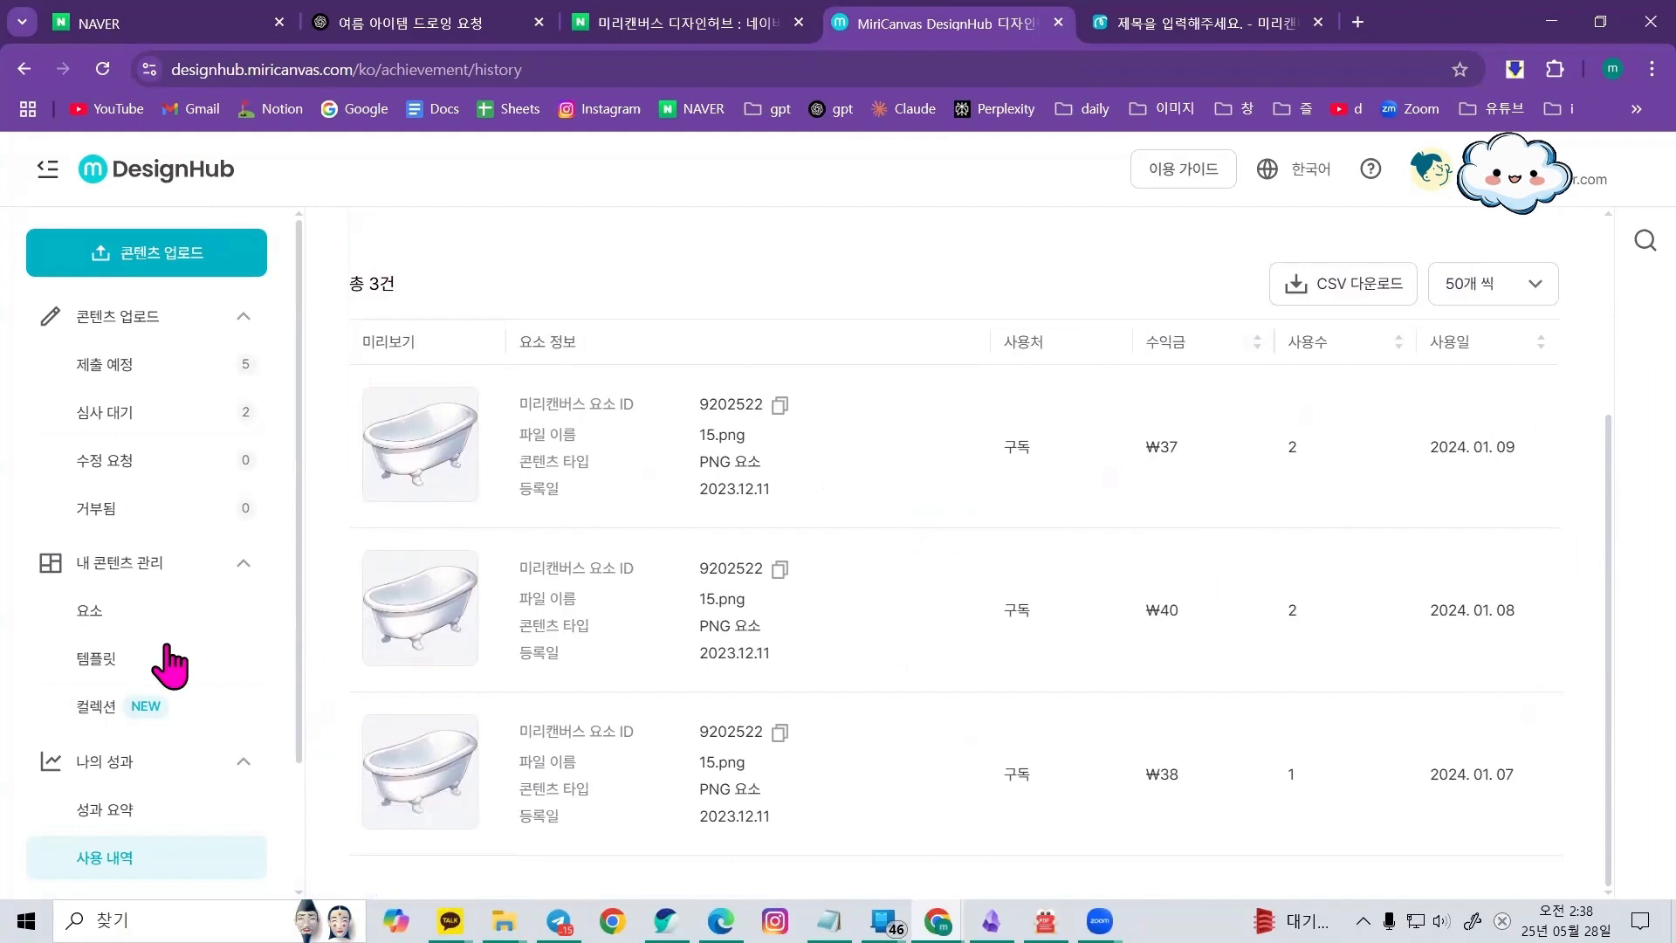
scroll(172, 666, down, 2)
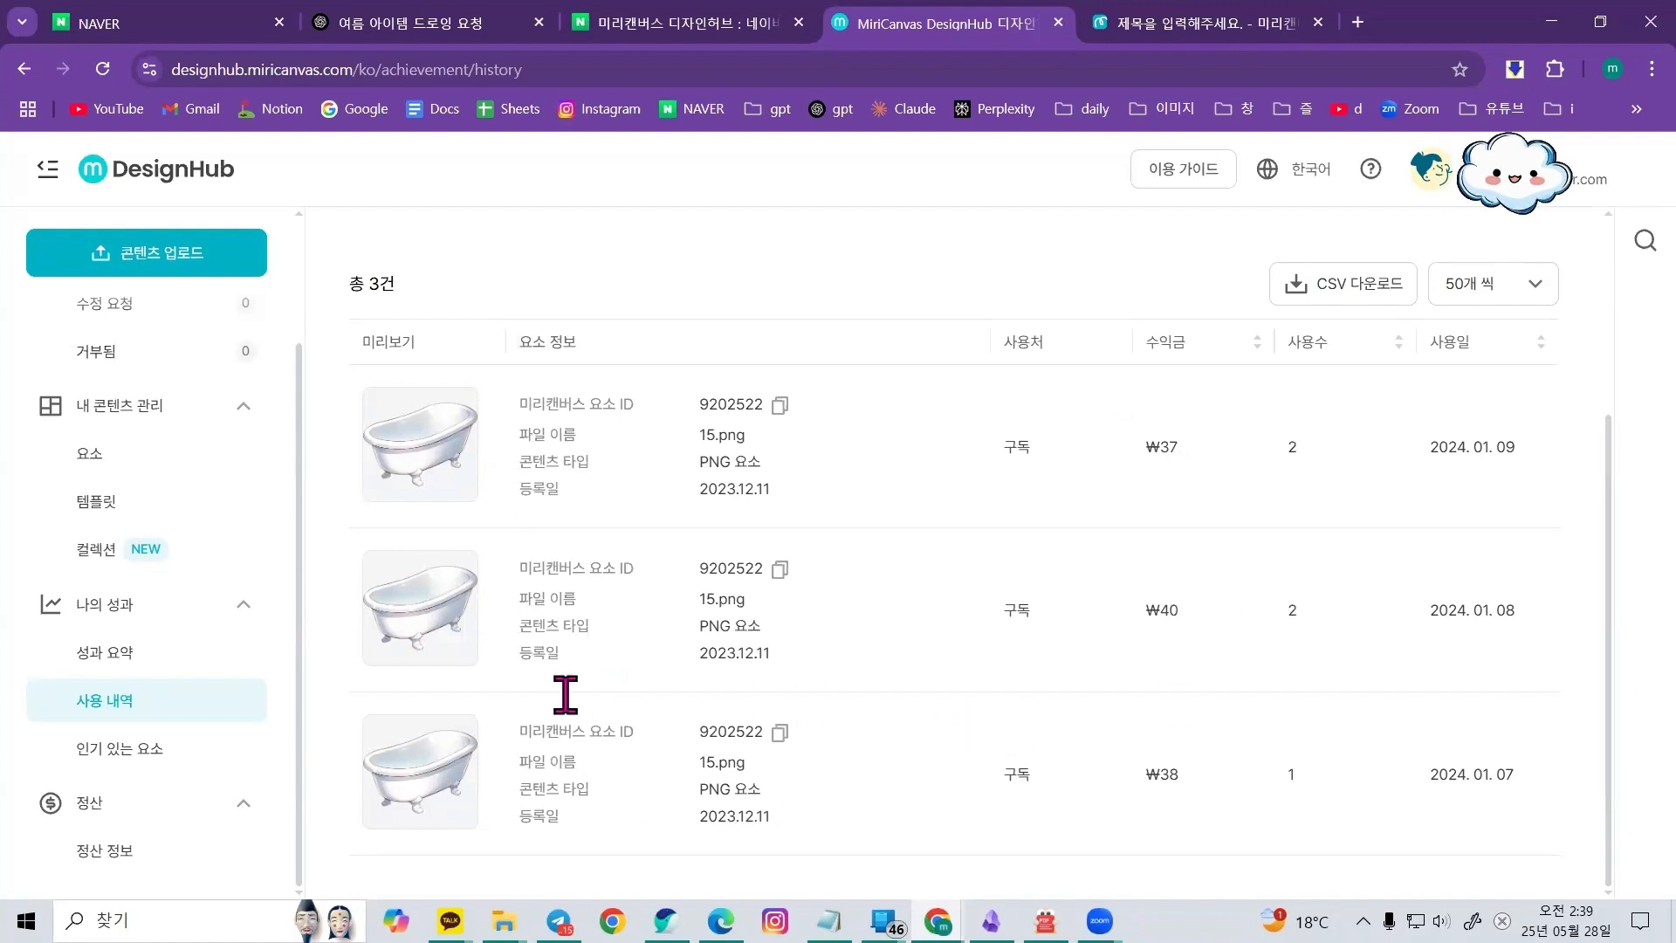
click(192, 849)
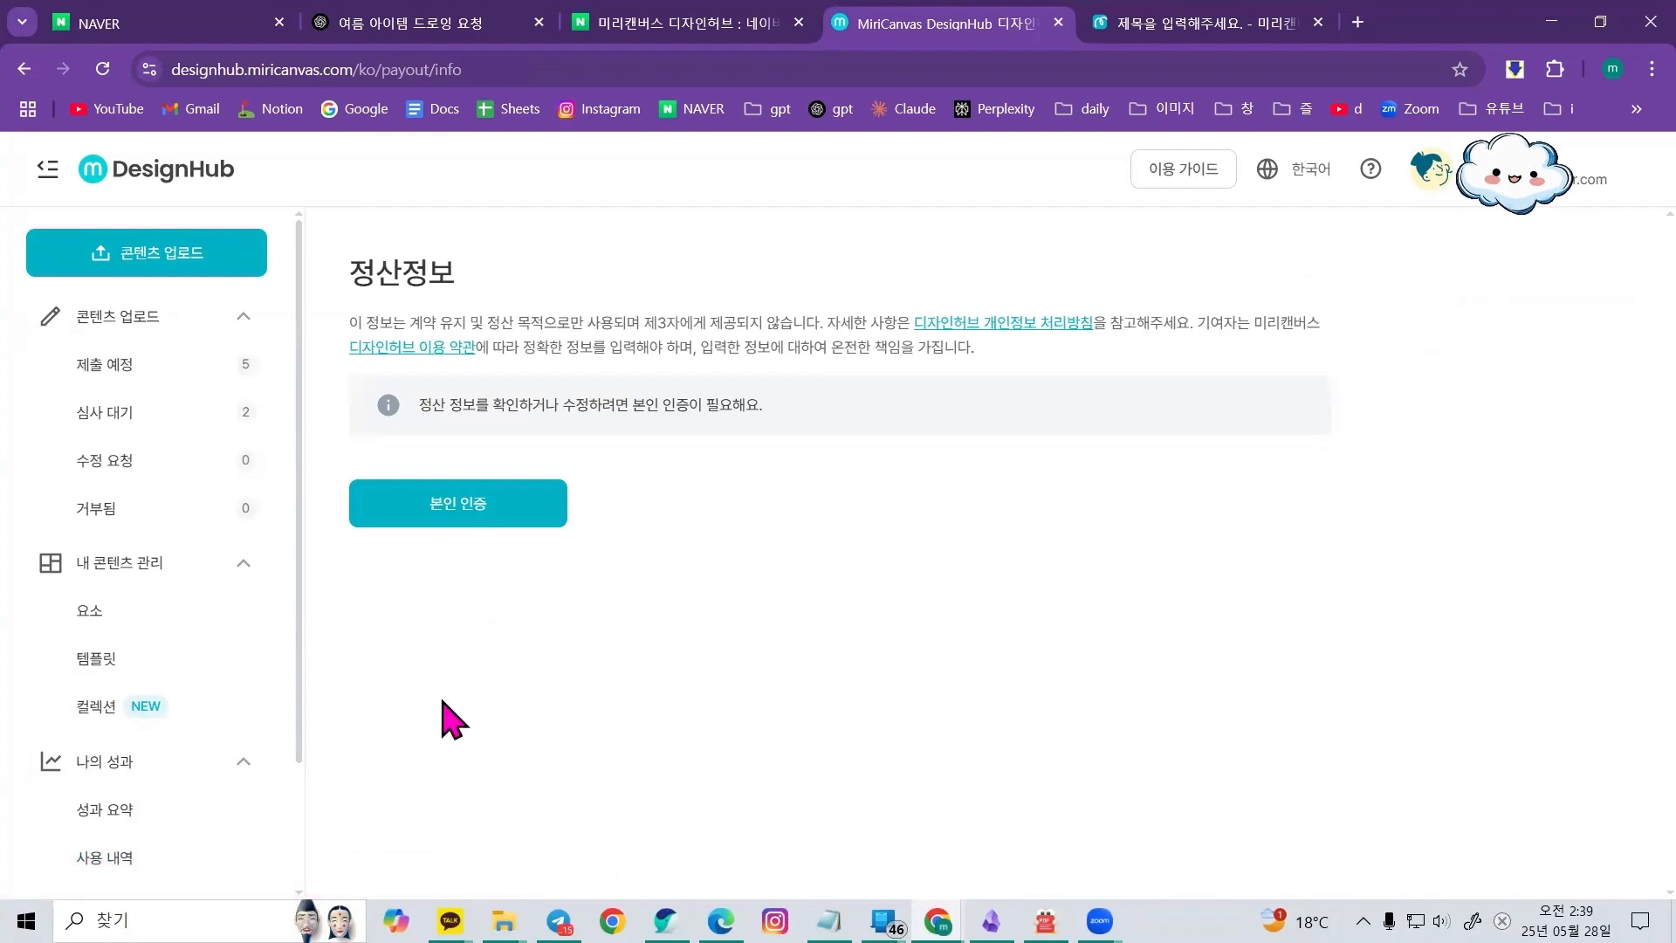
click(194, 845)
scroll(196, 715, down, 3)
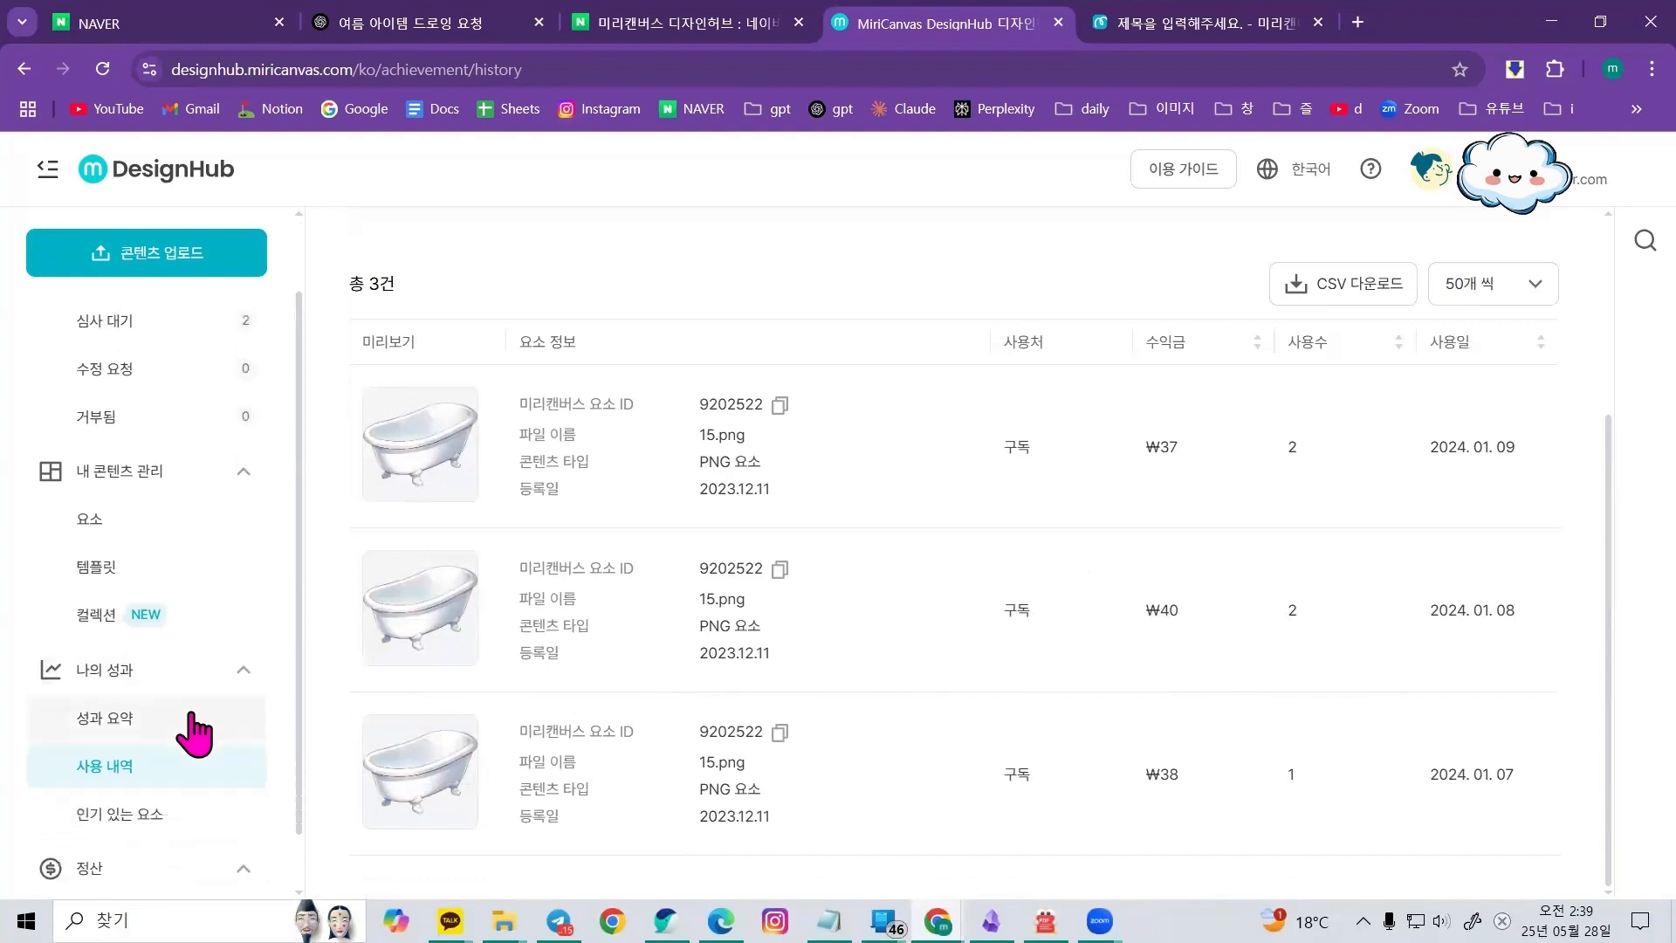
click(197, 843)
Switch to Notepad and add the lines '10만원이 되기 전에 그만두십니다' and '꾸준히 누적의 힘을 믿어라'
click(829, 920)
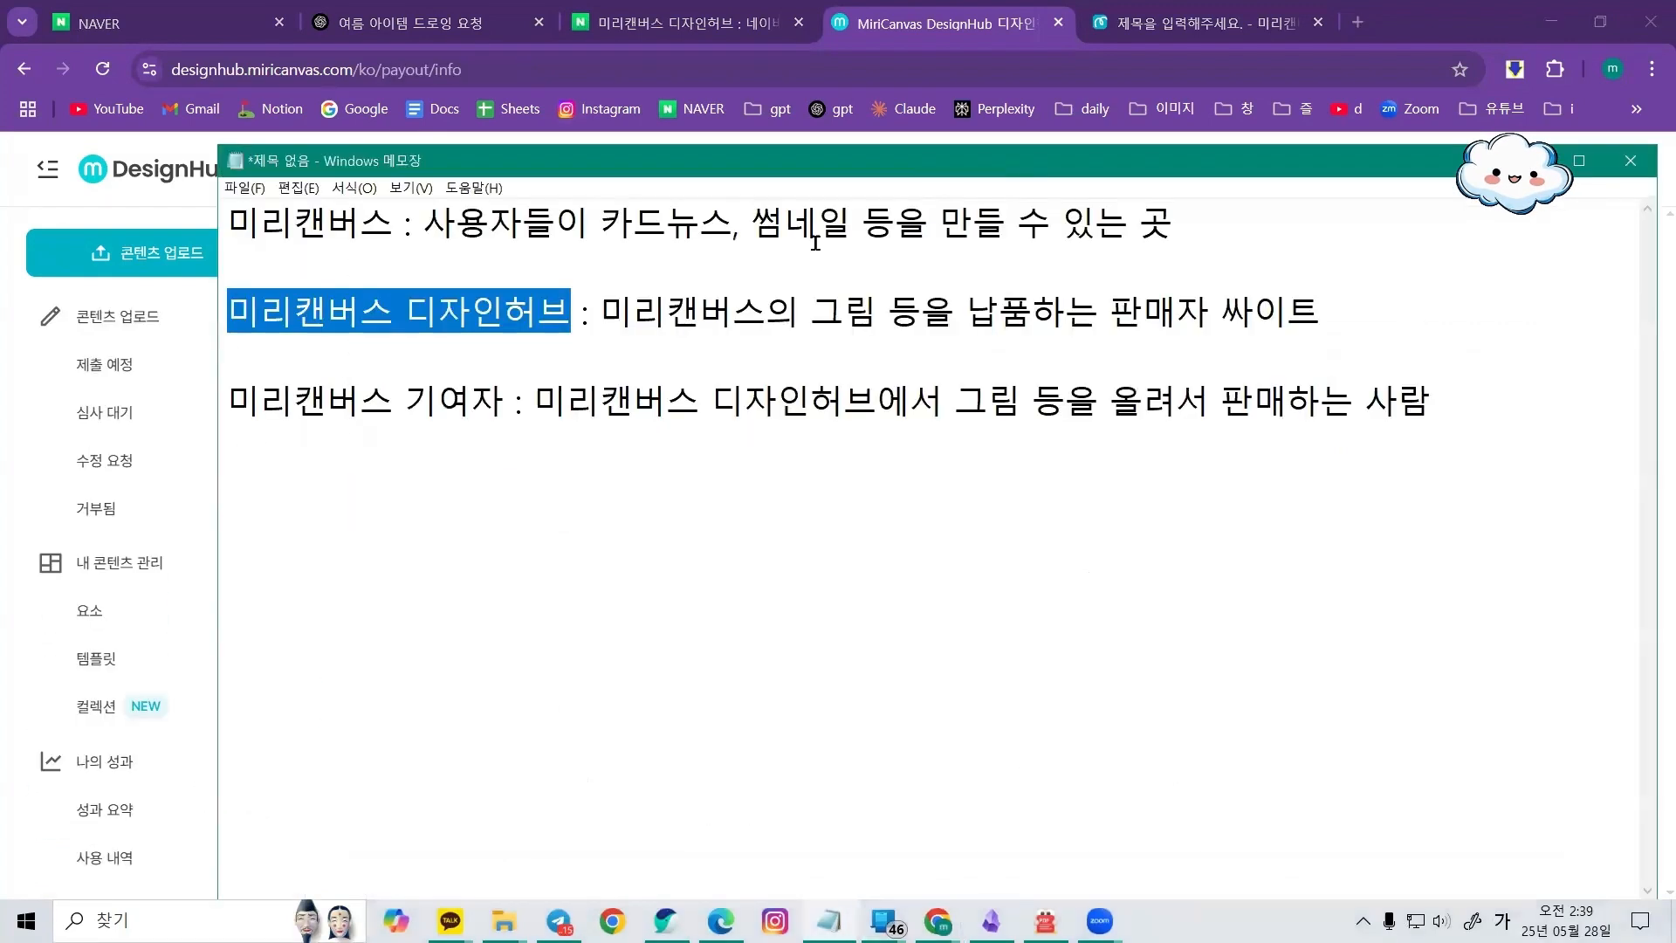
click(428, 415)
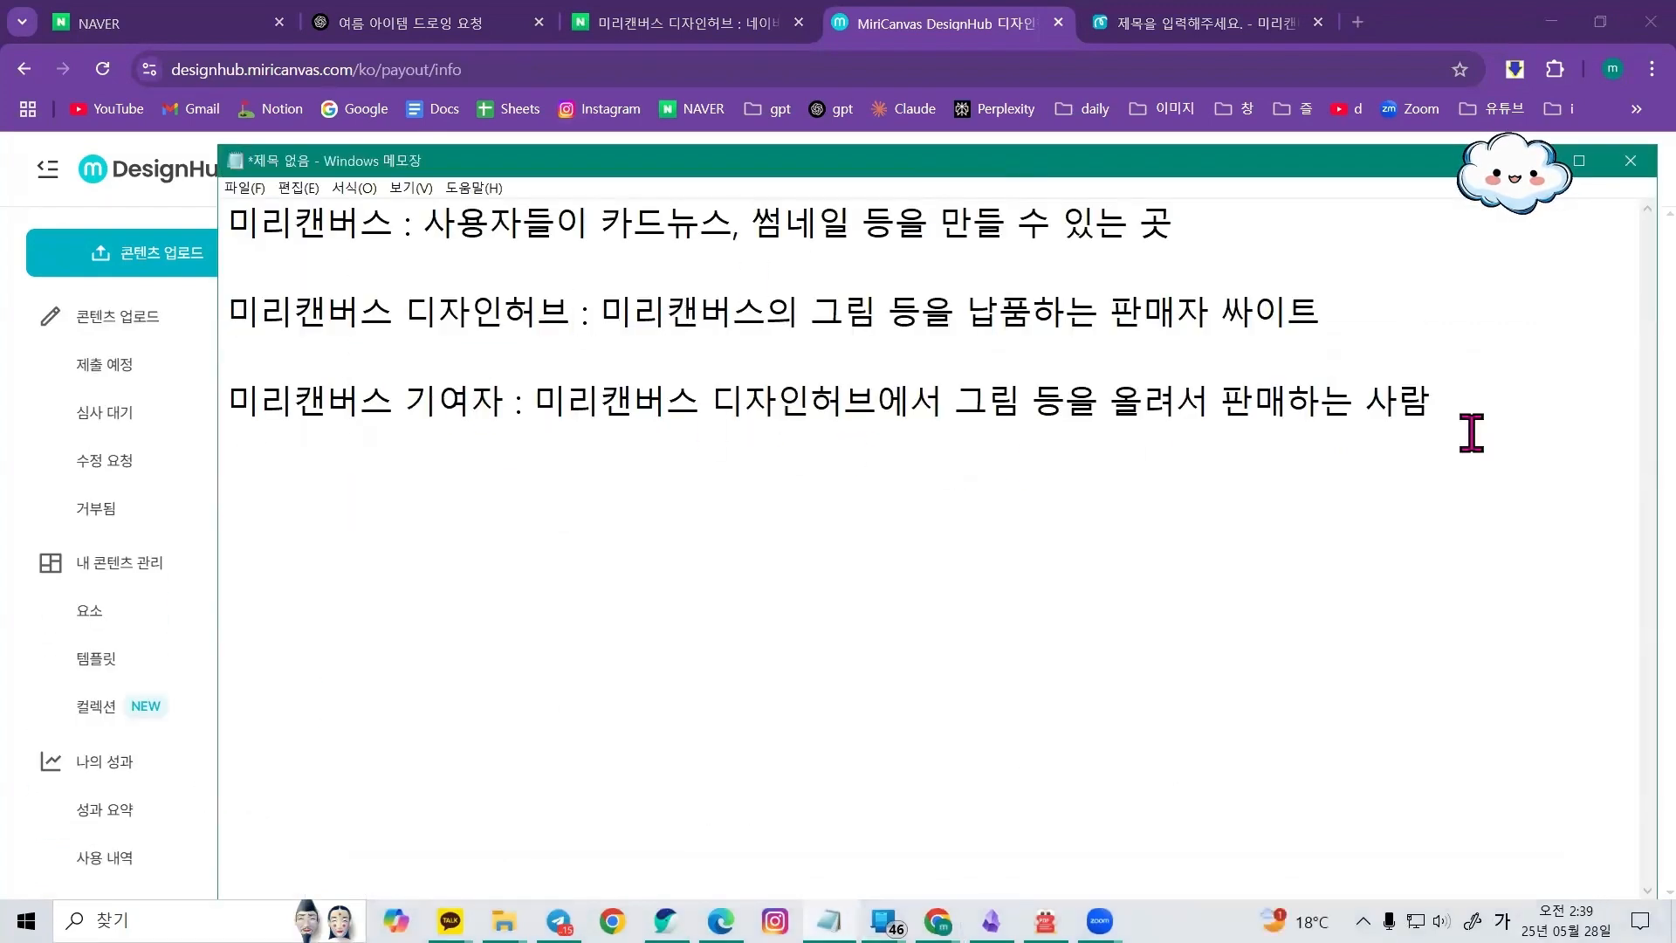
click(1495, 410)
key(Return)
key(Return)
text(10만원이 되기)
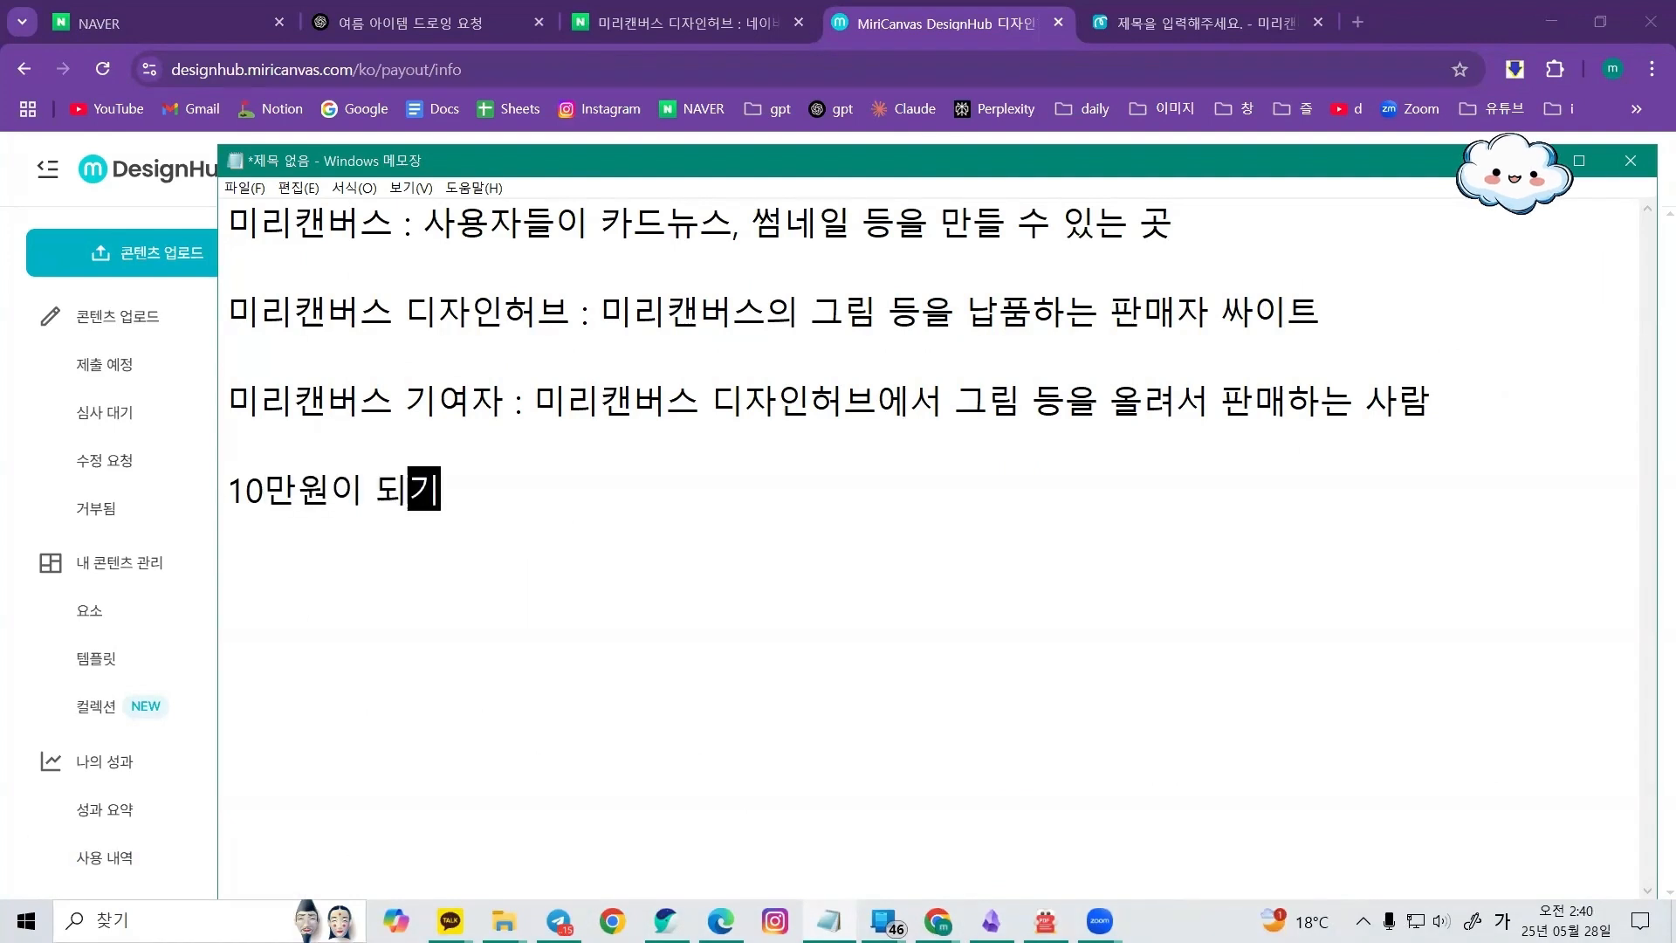
text( 전ㅇ에 그만두십니다)
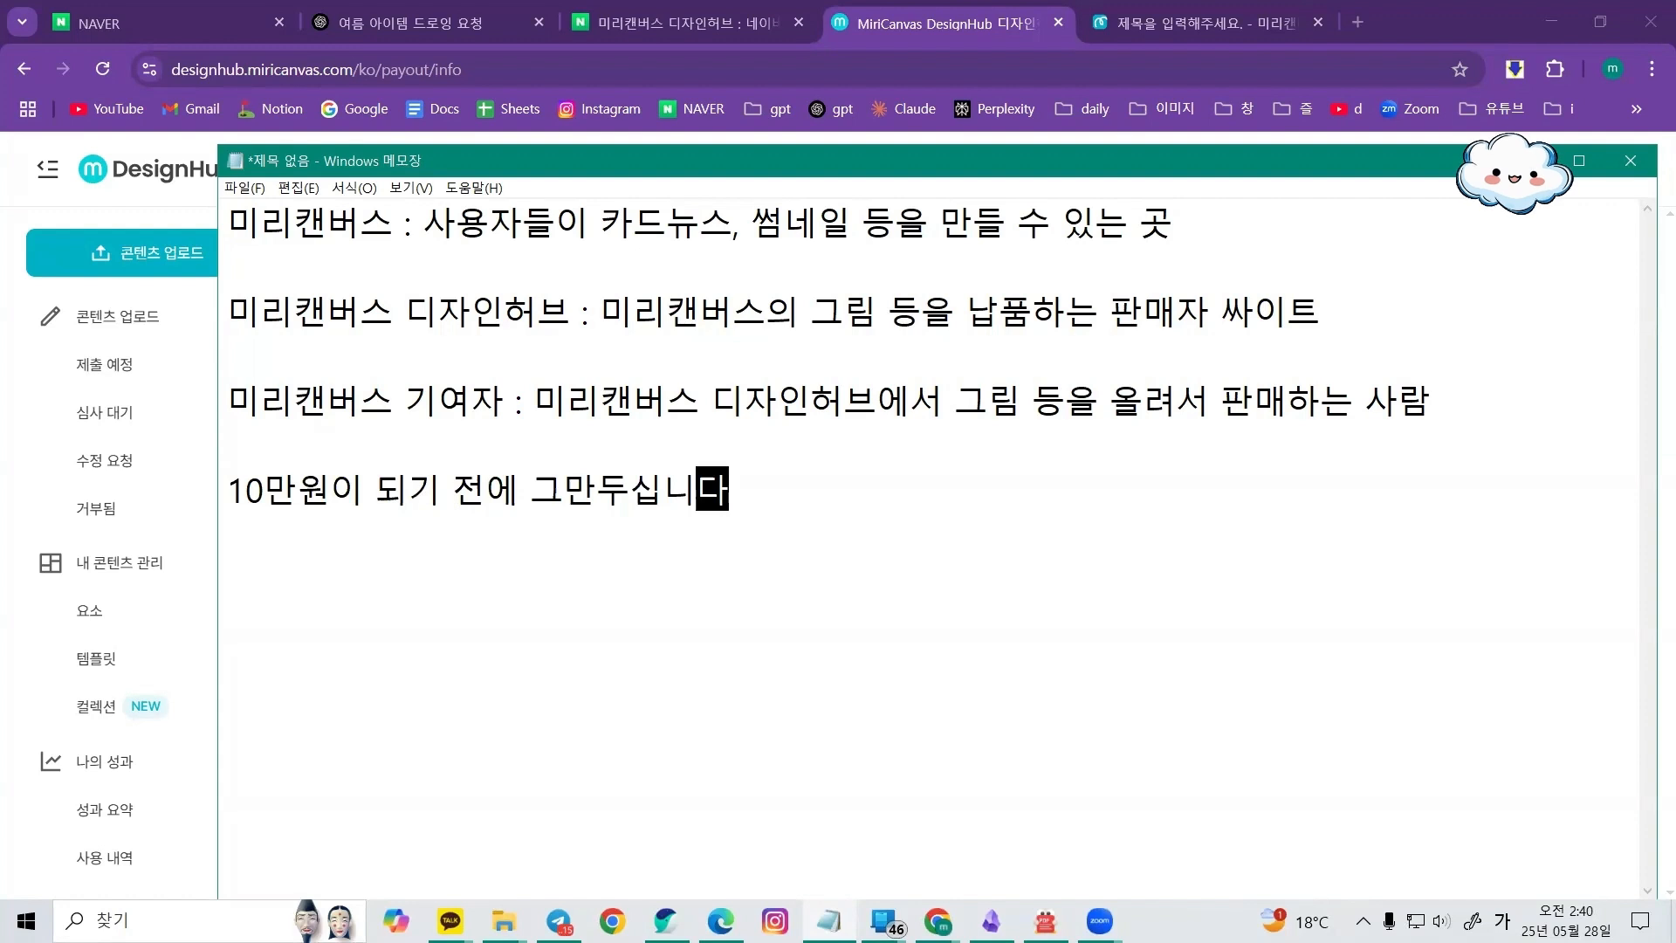
key(Return)
key(Return)
text(꾸준히 누적의 힘으)
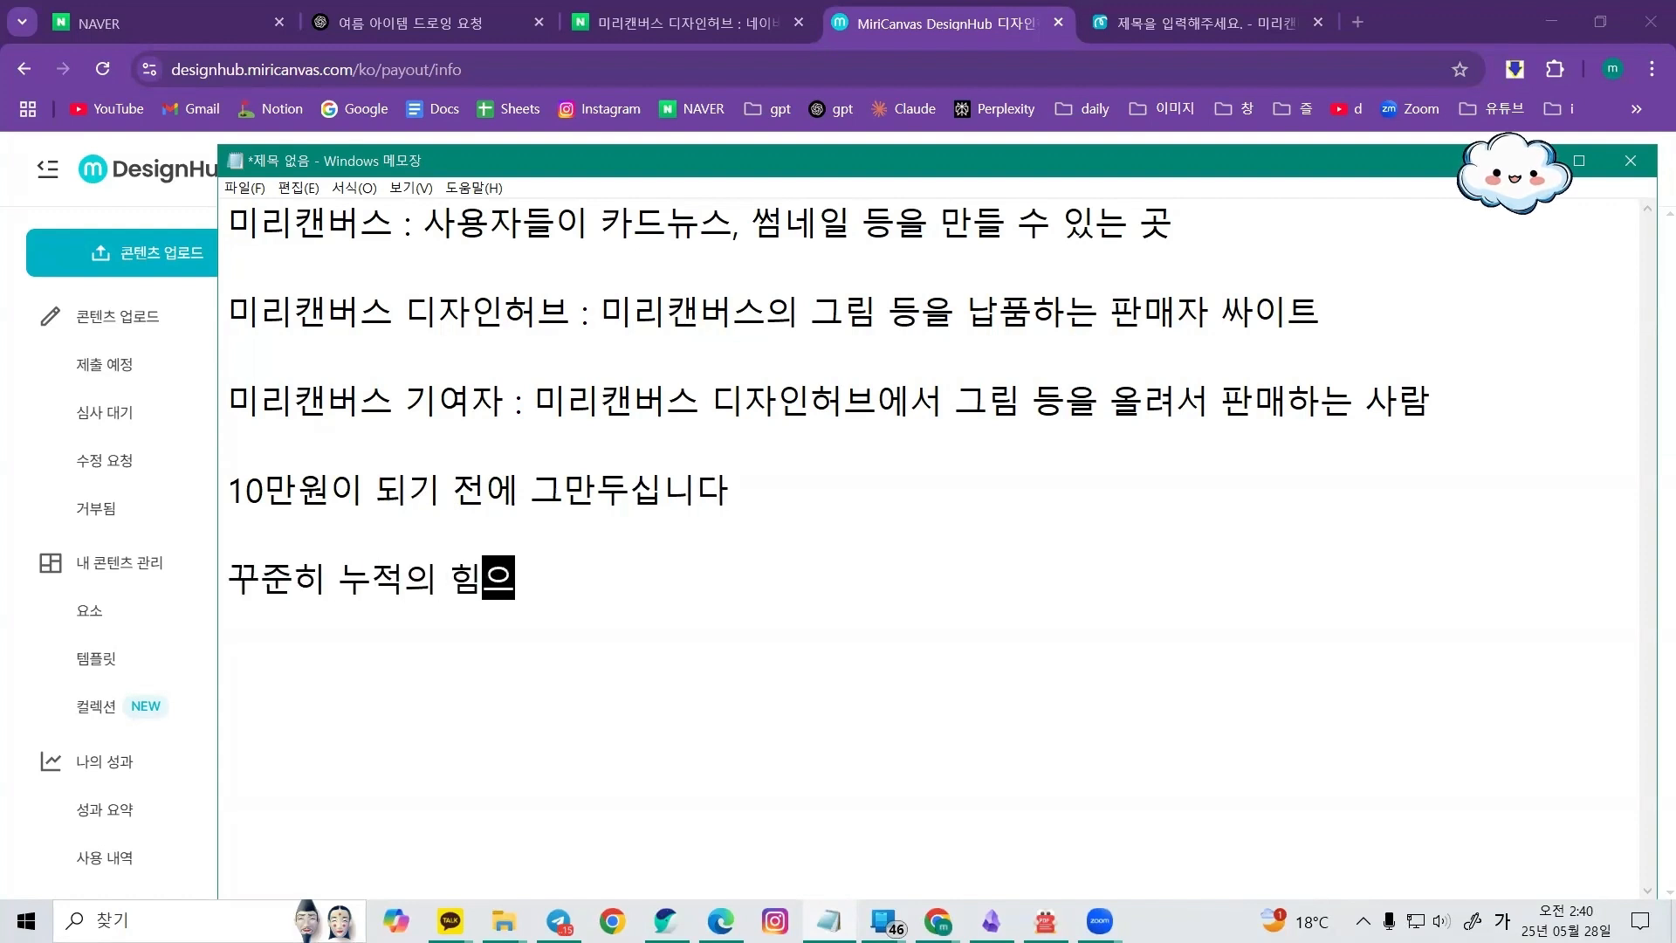
text(을 믿어라)
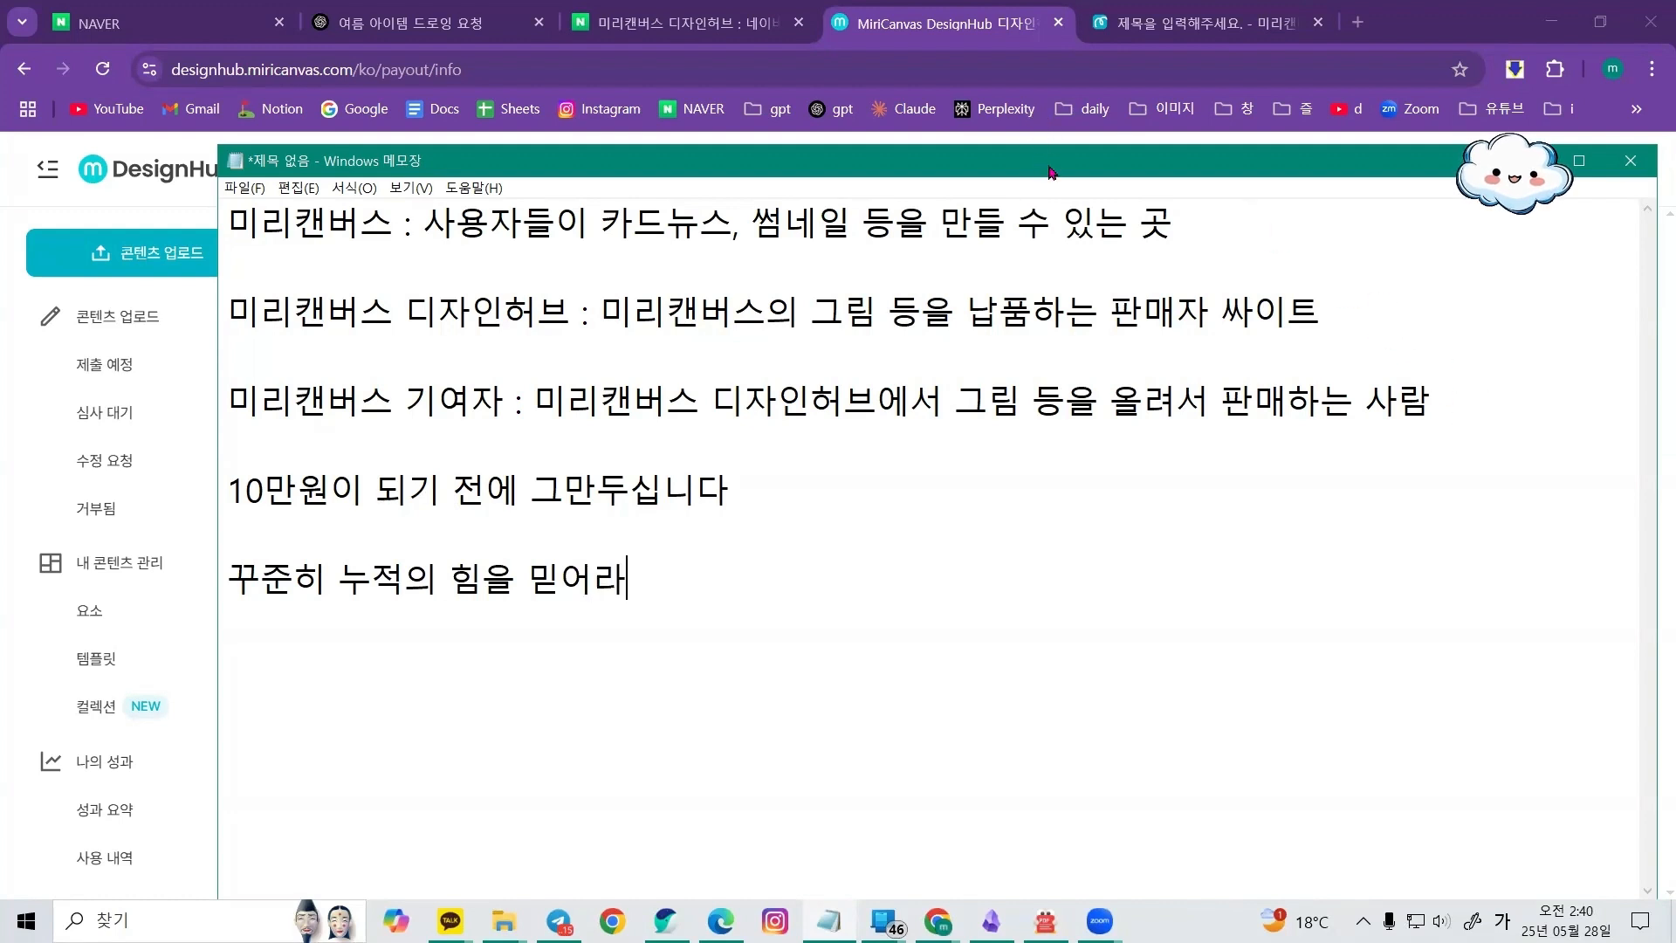
Look over the generated images in the ChatGPT chat and the DesignHub usage history again
click(406, 19)
scroll(935, 468, down, 15)
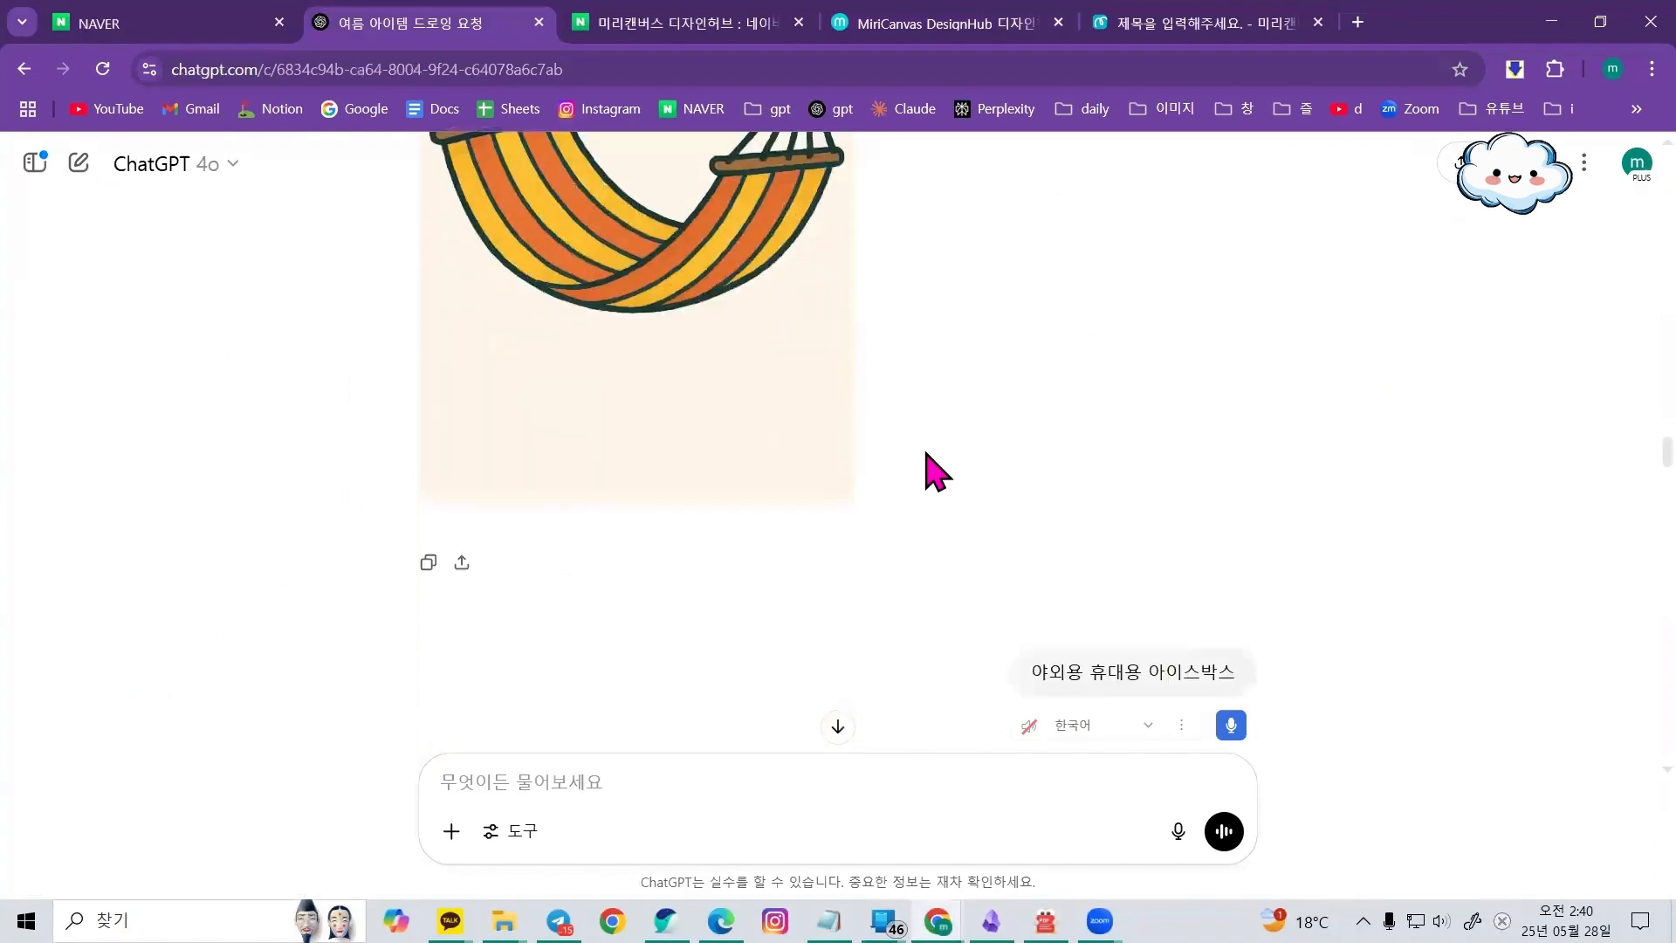
scroll(935, 468, down, 10)
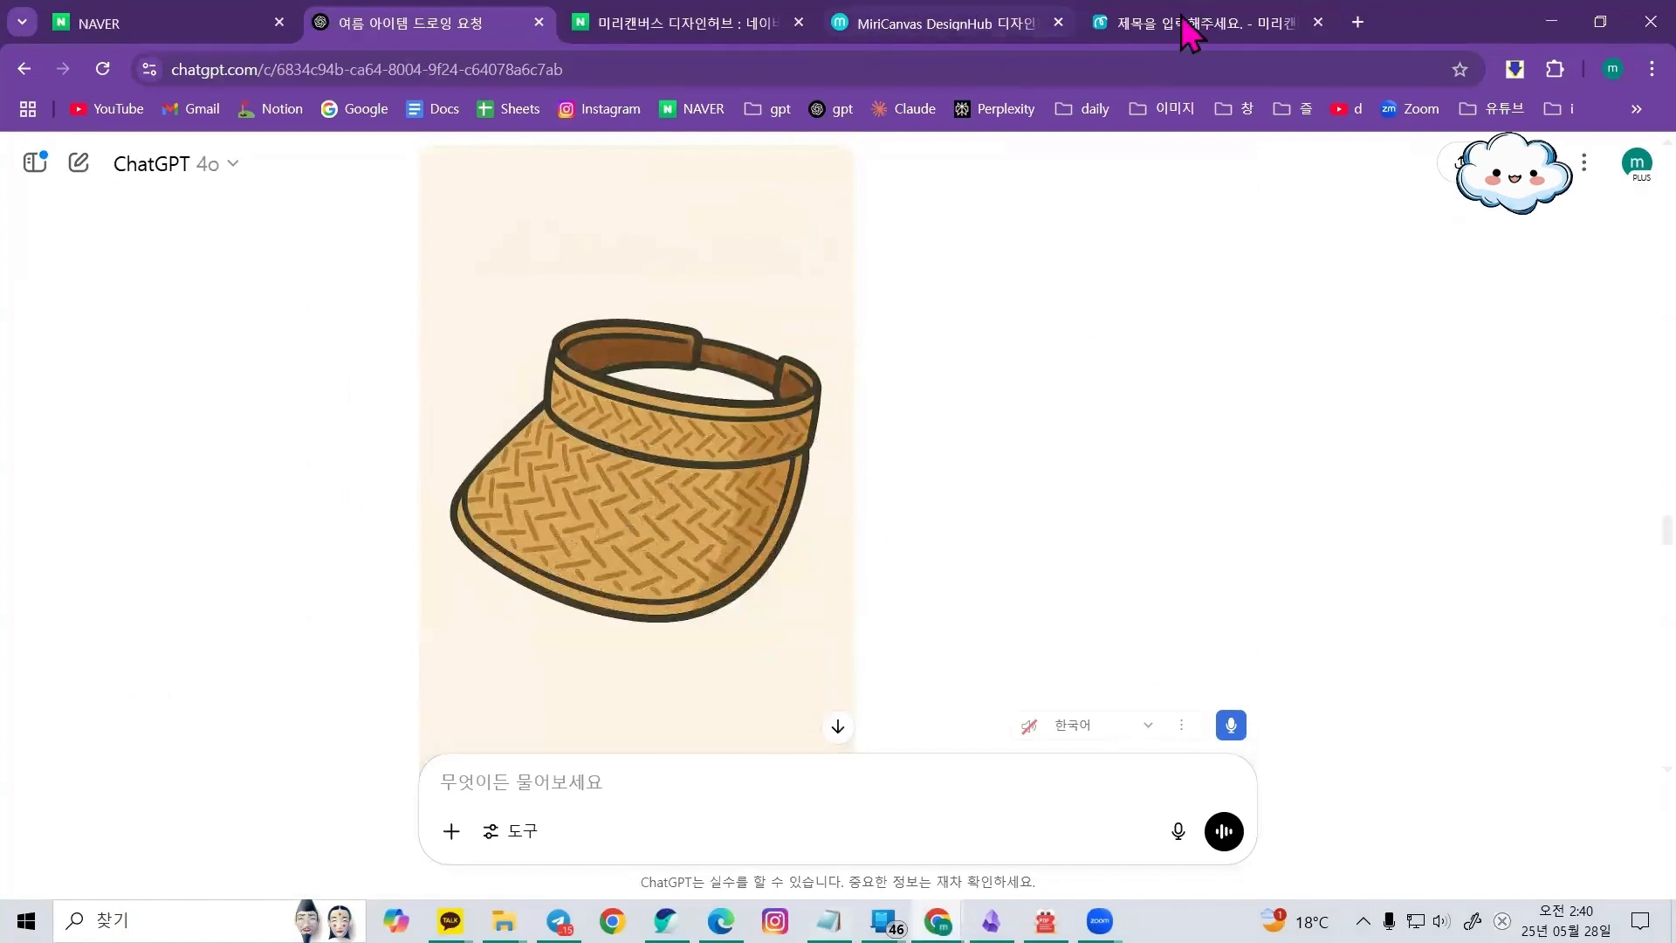
click(1010, 29)
click(174, 857)
scroll(825, 628, down, 1)
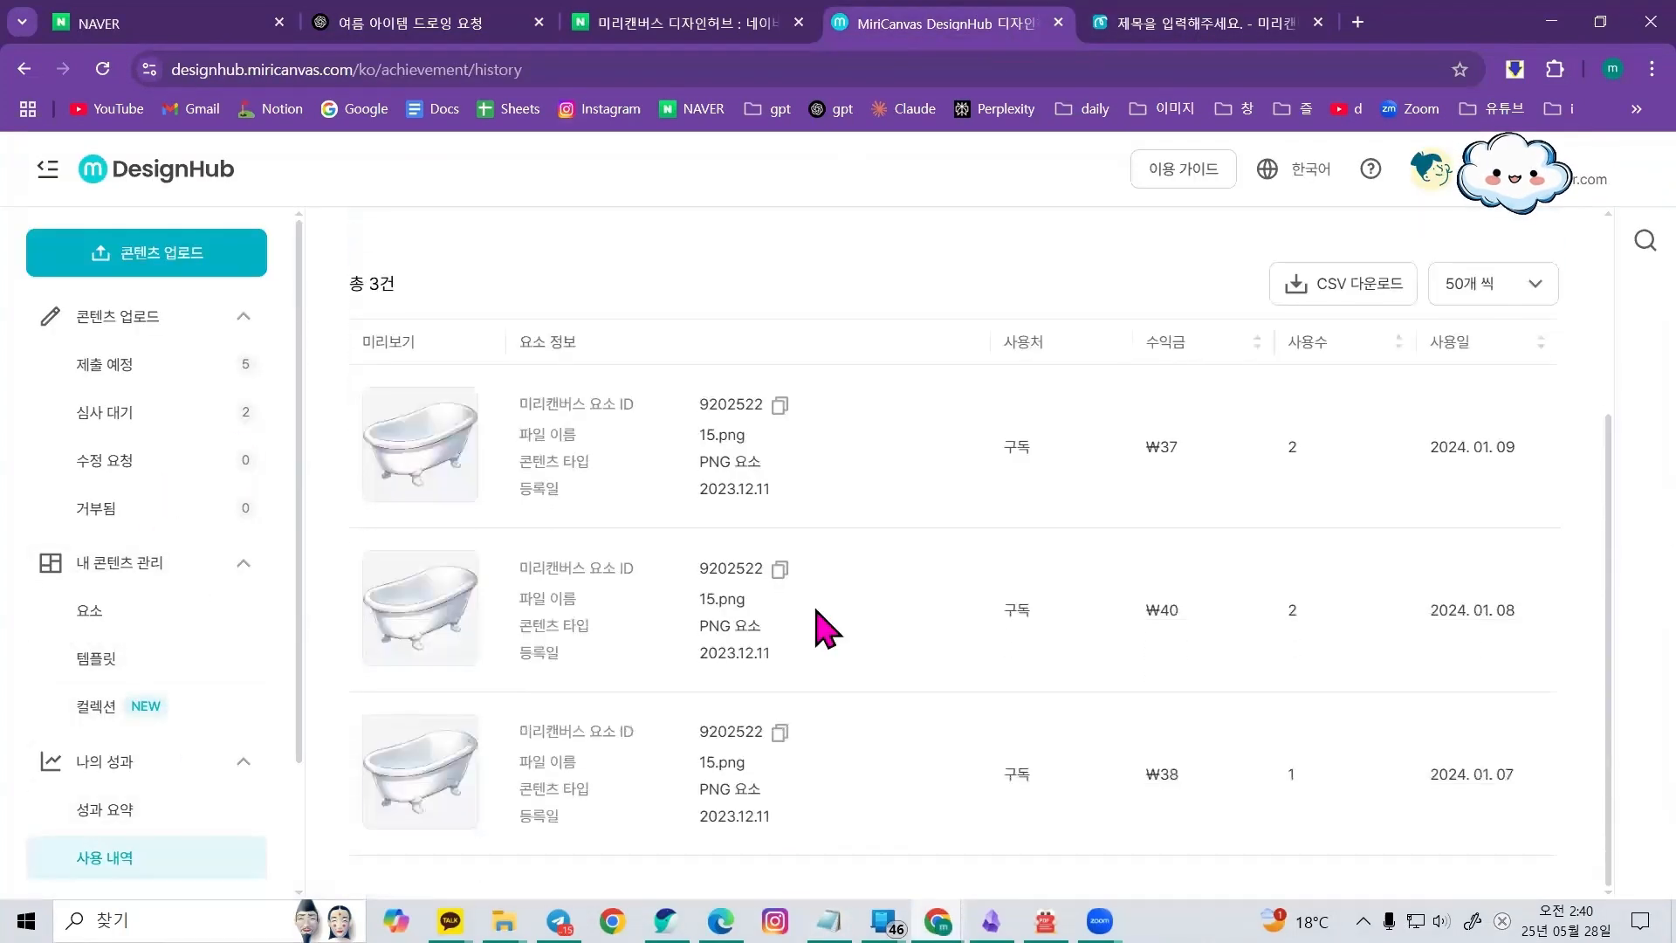
scroll(1030, 532, up, 3)
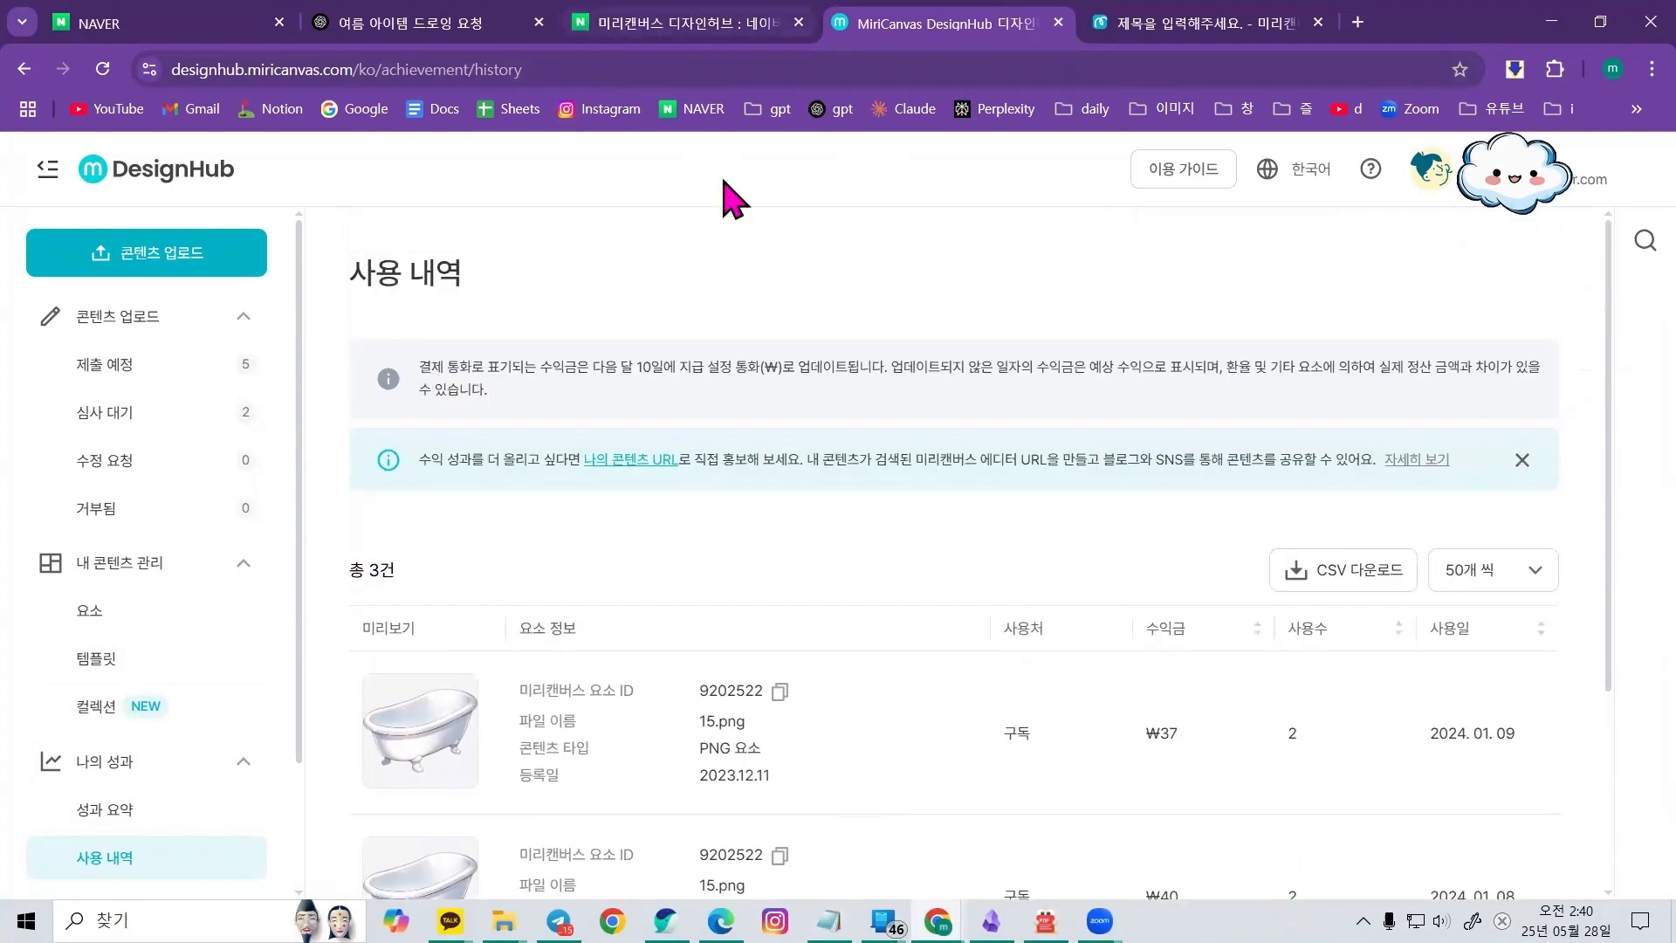
key(ctrl+2)
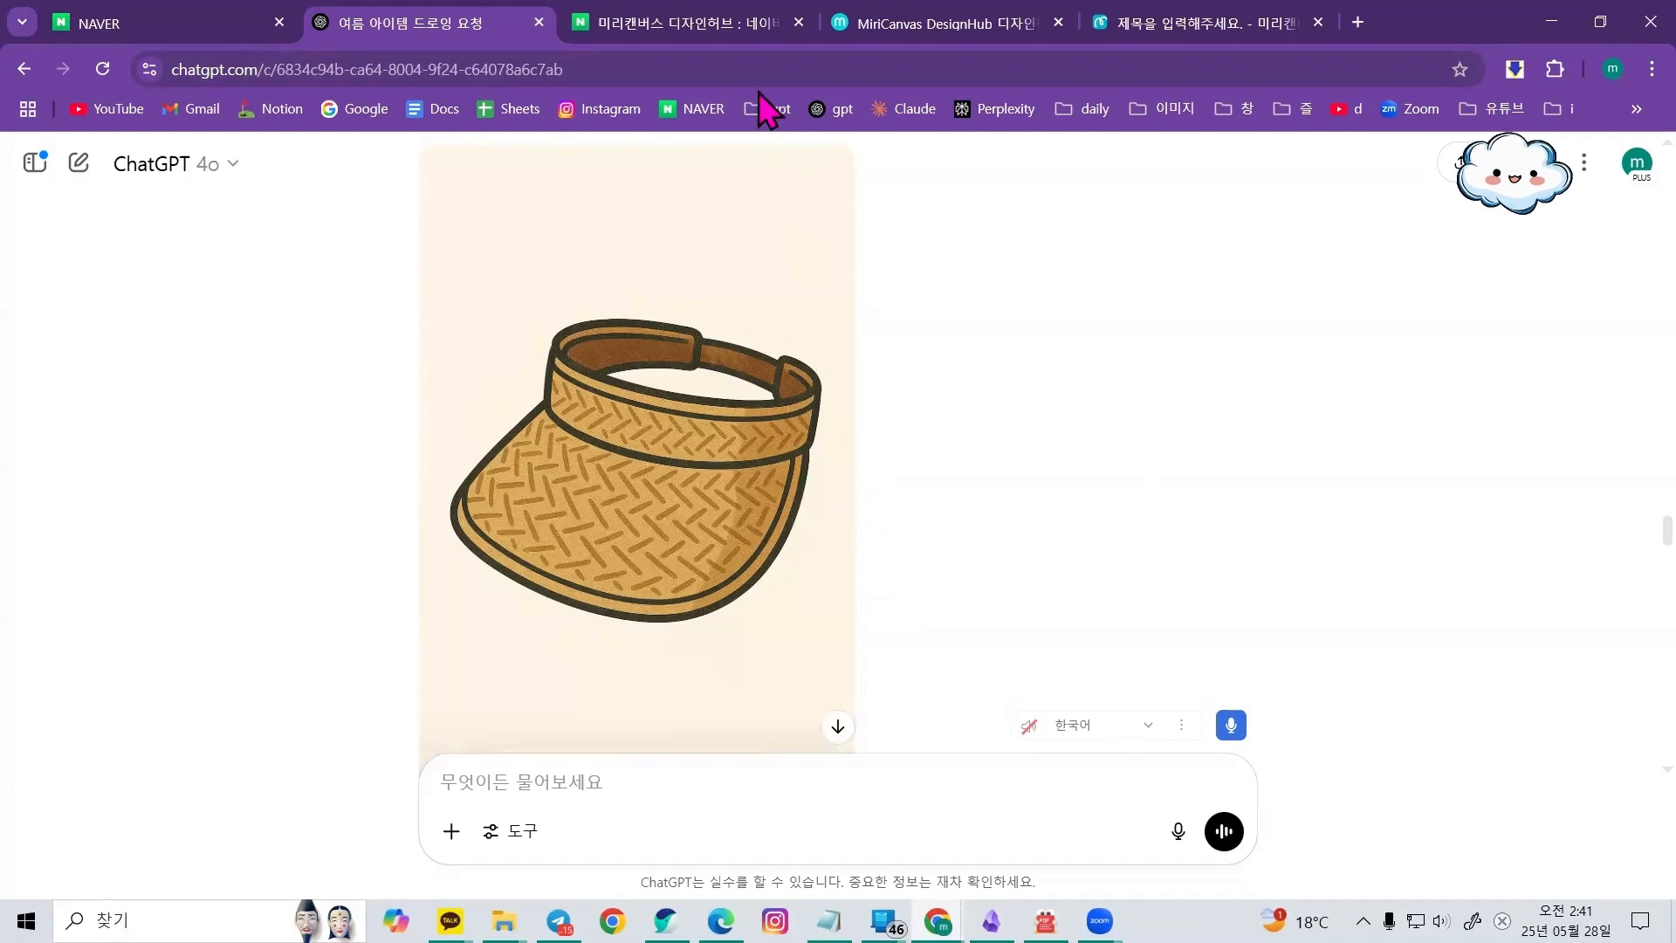
Search Naver for 통로이미지 and open the ClipartKorea site from the results
click(744, 28)
key(Return)
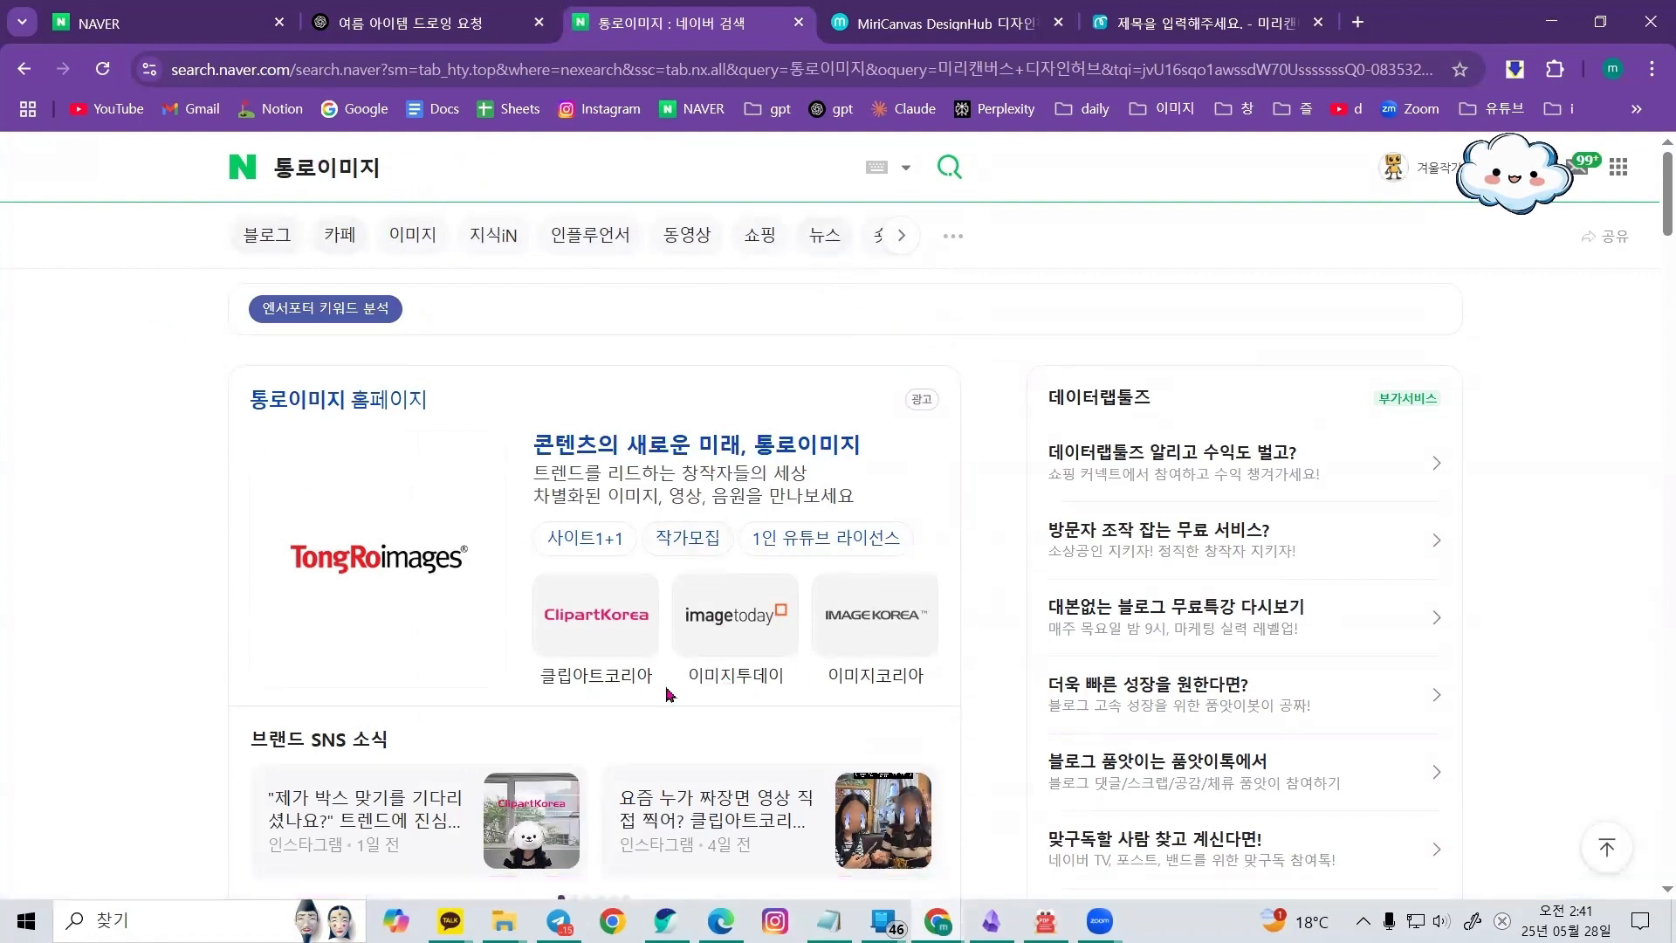
click(622, 698)
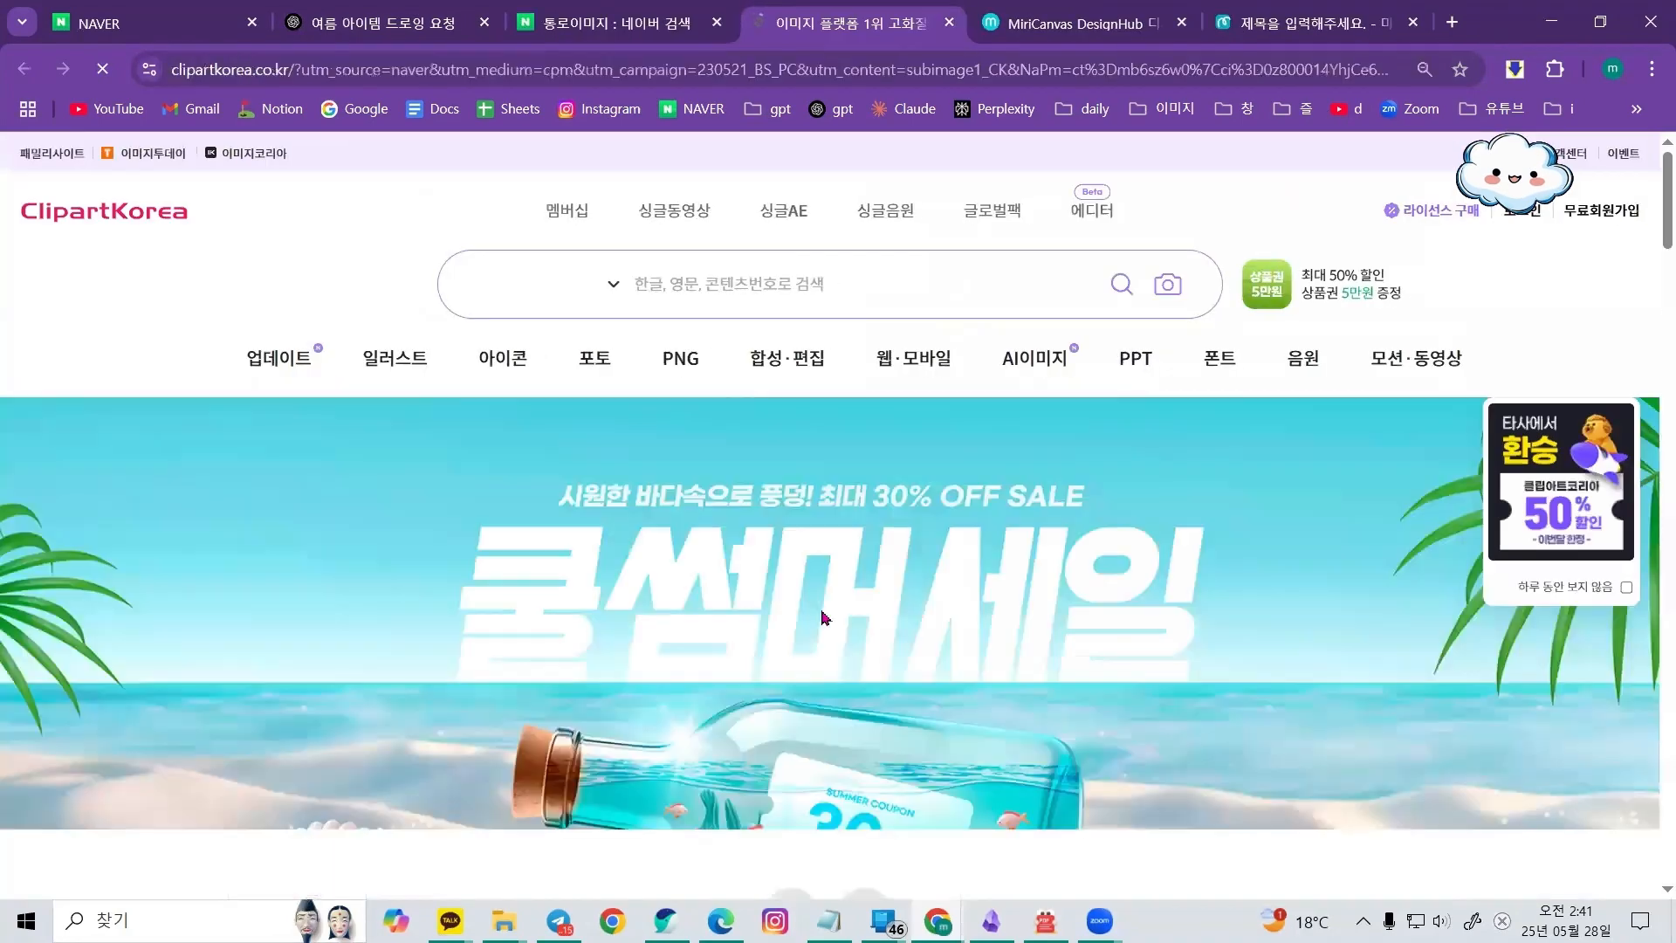
Scroll through the ClipartKorea homepage to look over its curation sections
scroll(1242, 443, down, 10)
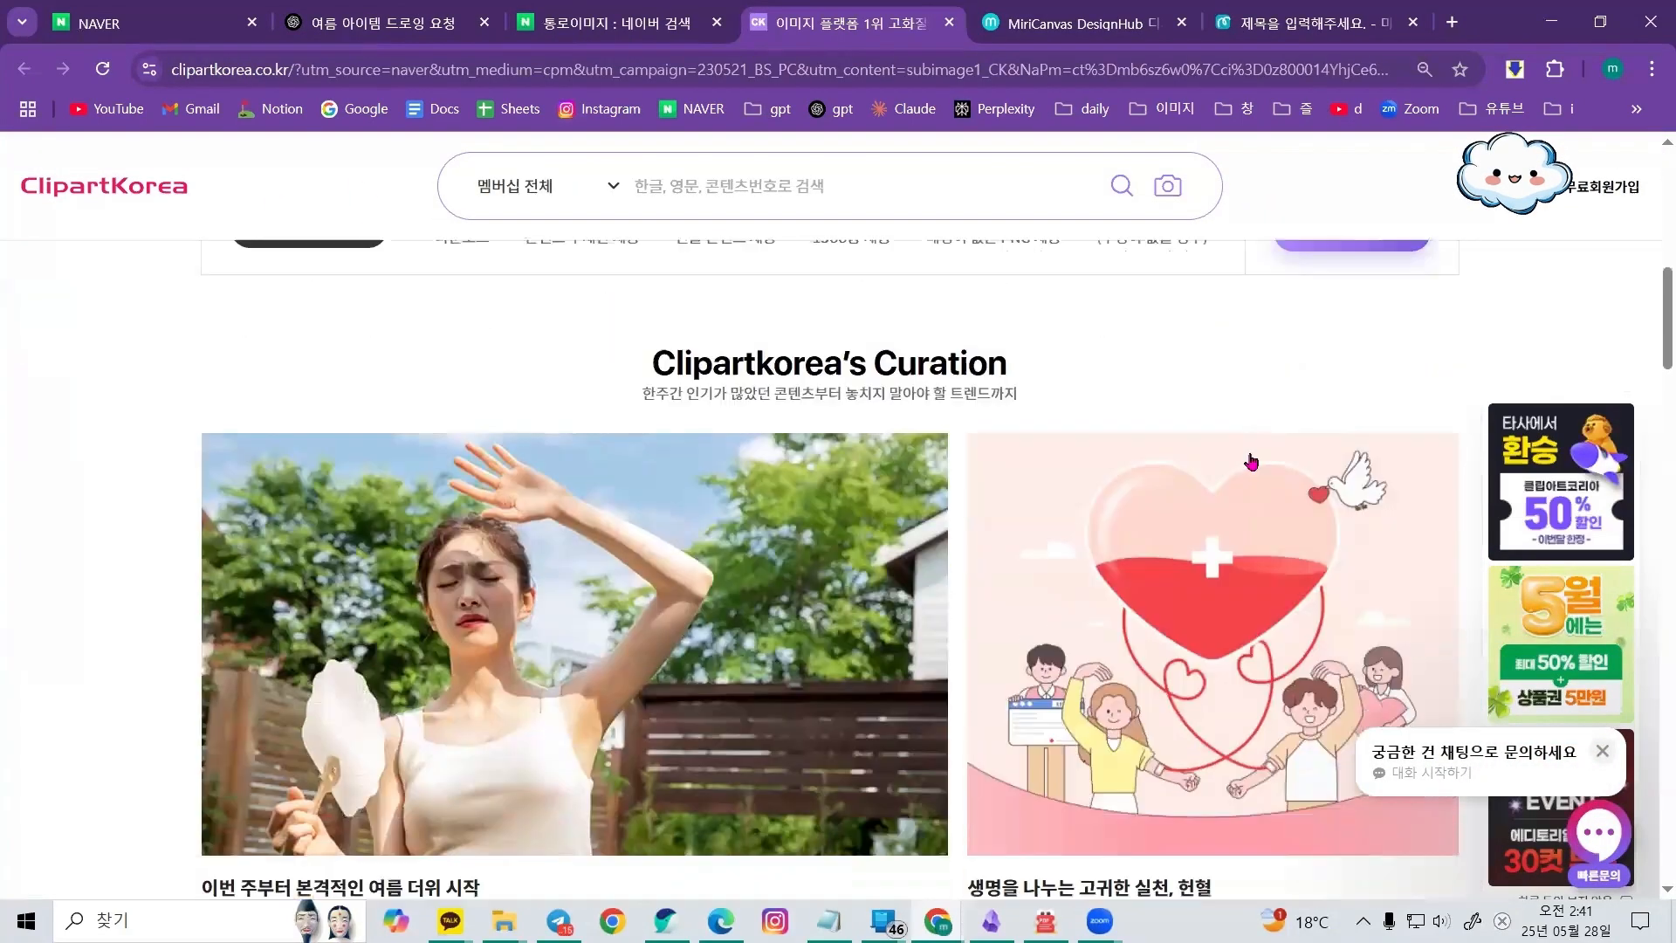
scroll(1240, 529, down, 1)
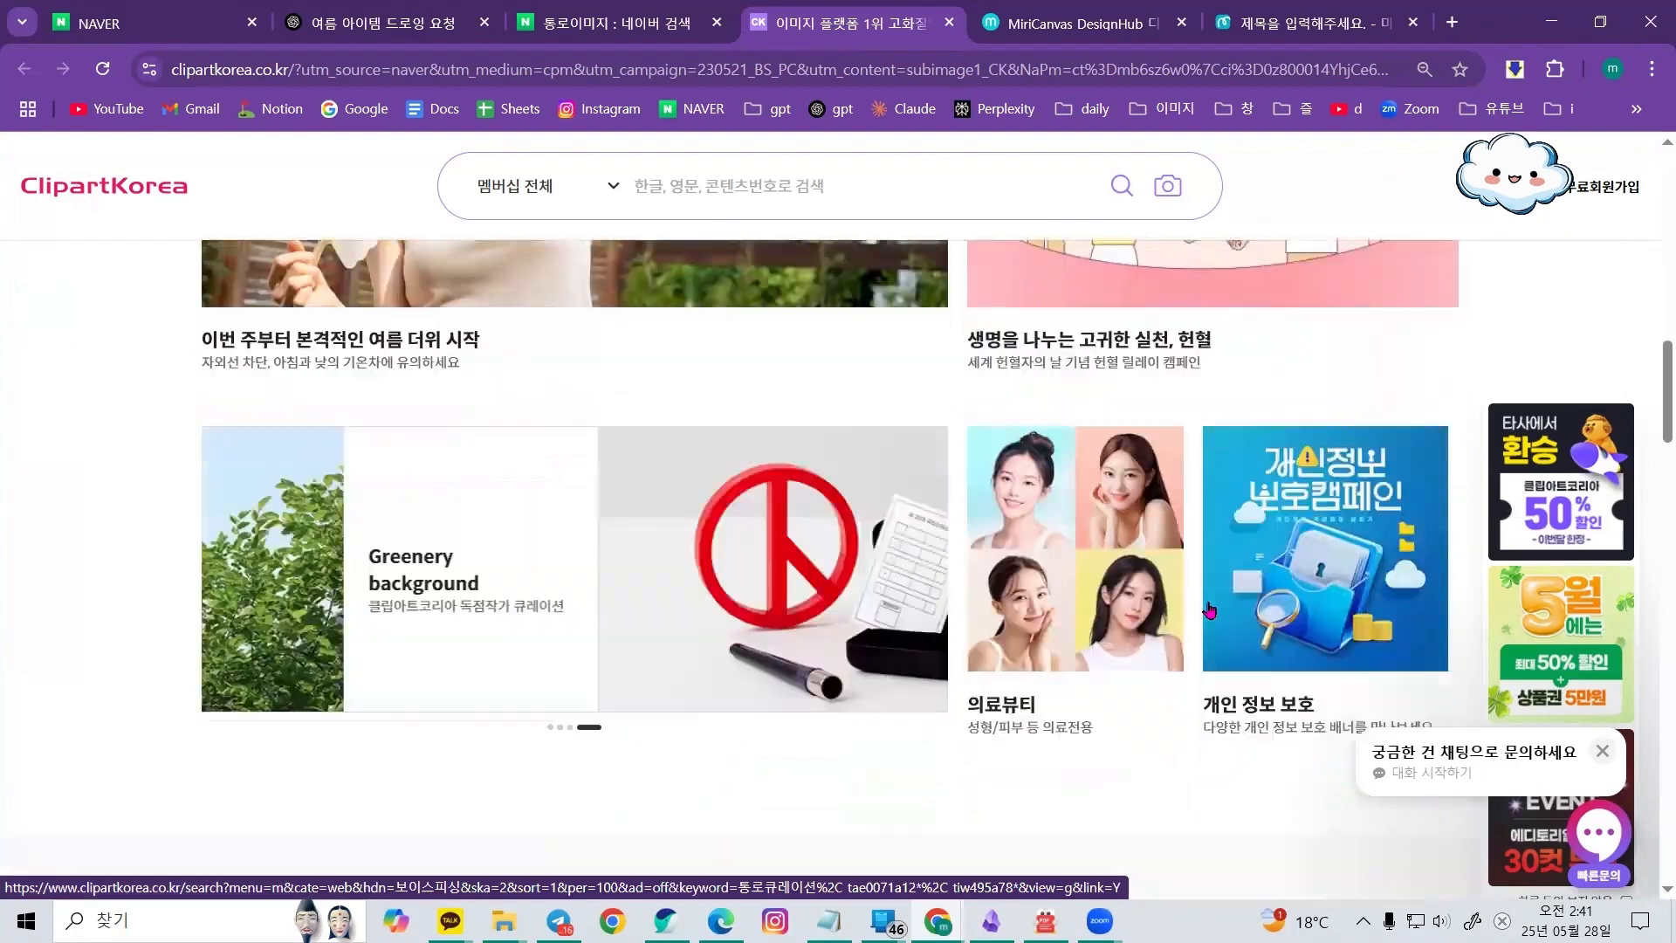
scroll(1213, 594, down, 5)
scroll(1210, 613, up, 5)
scroll(1213, 622, up, 10)
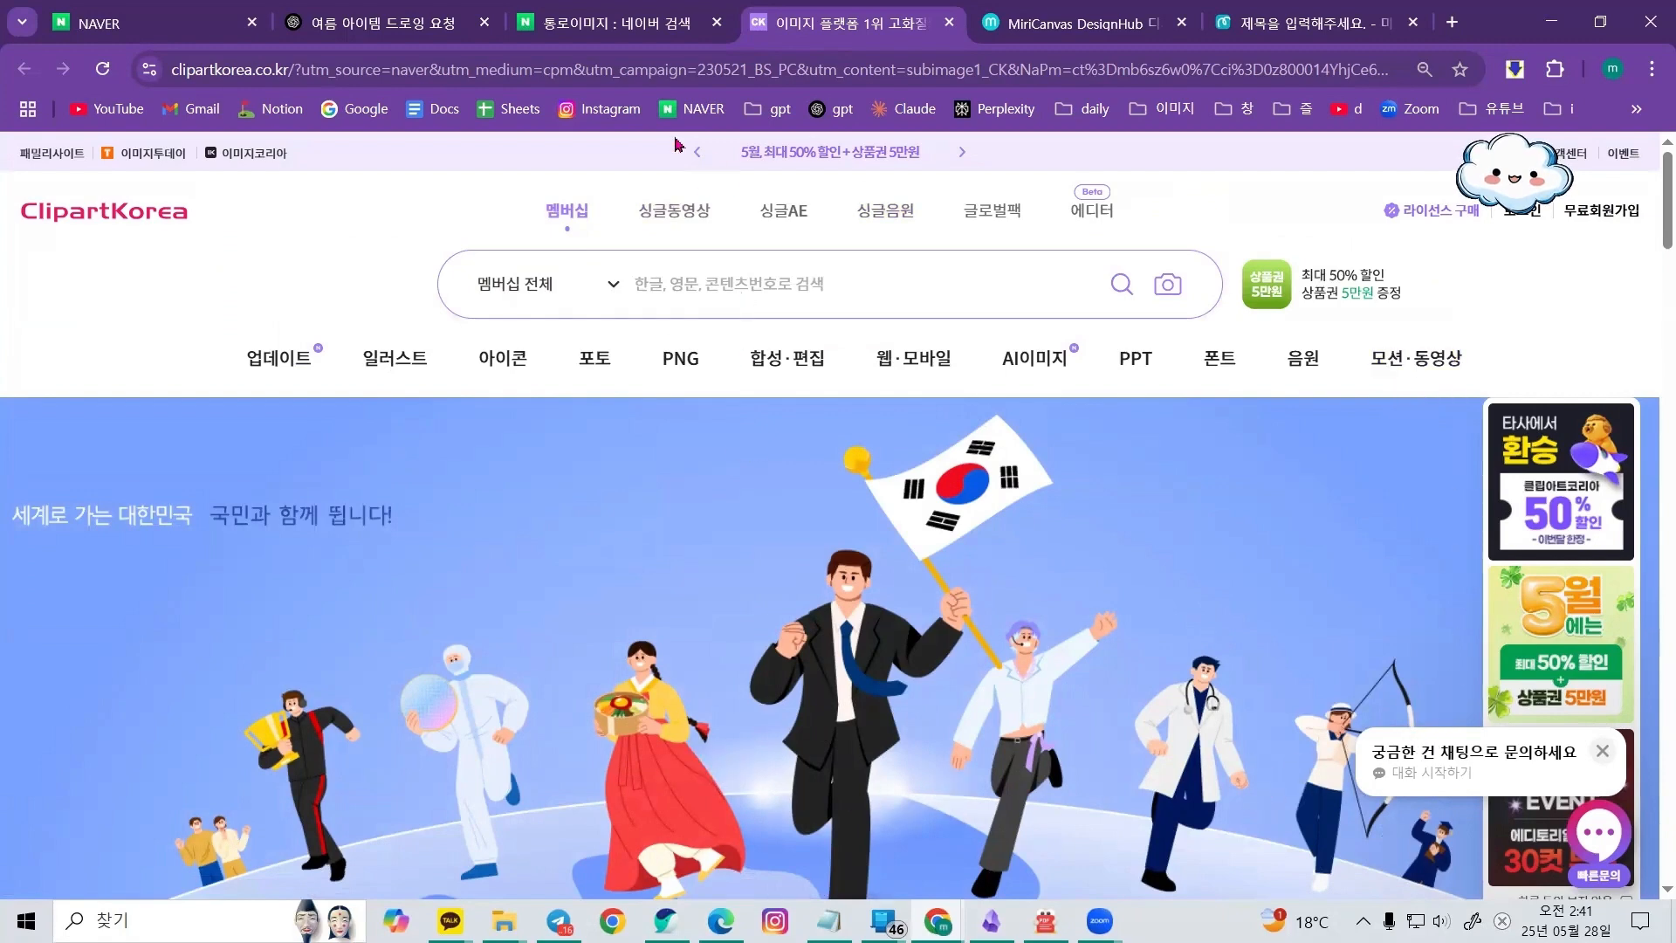
Open the TongRo Images creator recruitment site from the Naver results and read its content upload guideline for AI-generated content
click(1292, 21)
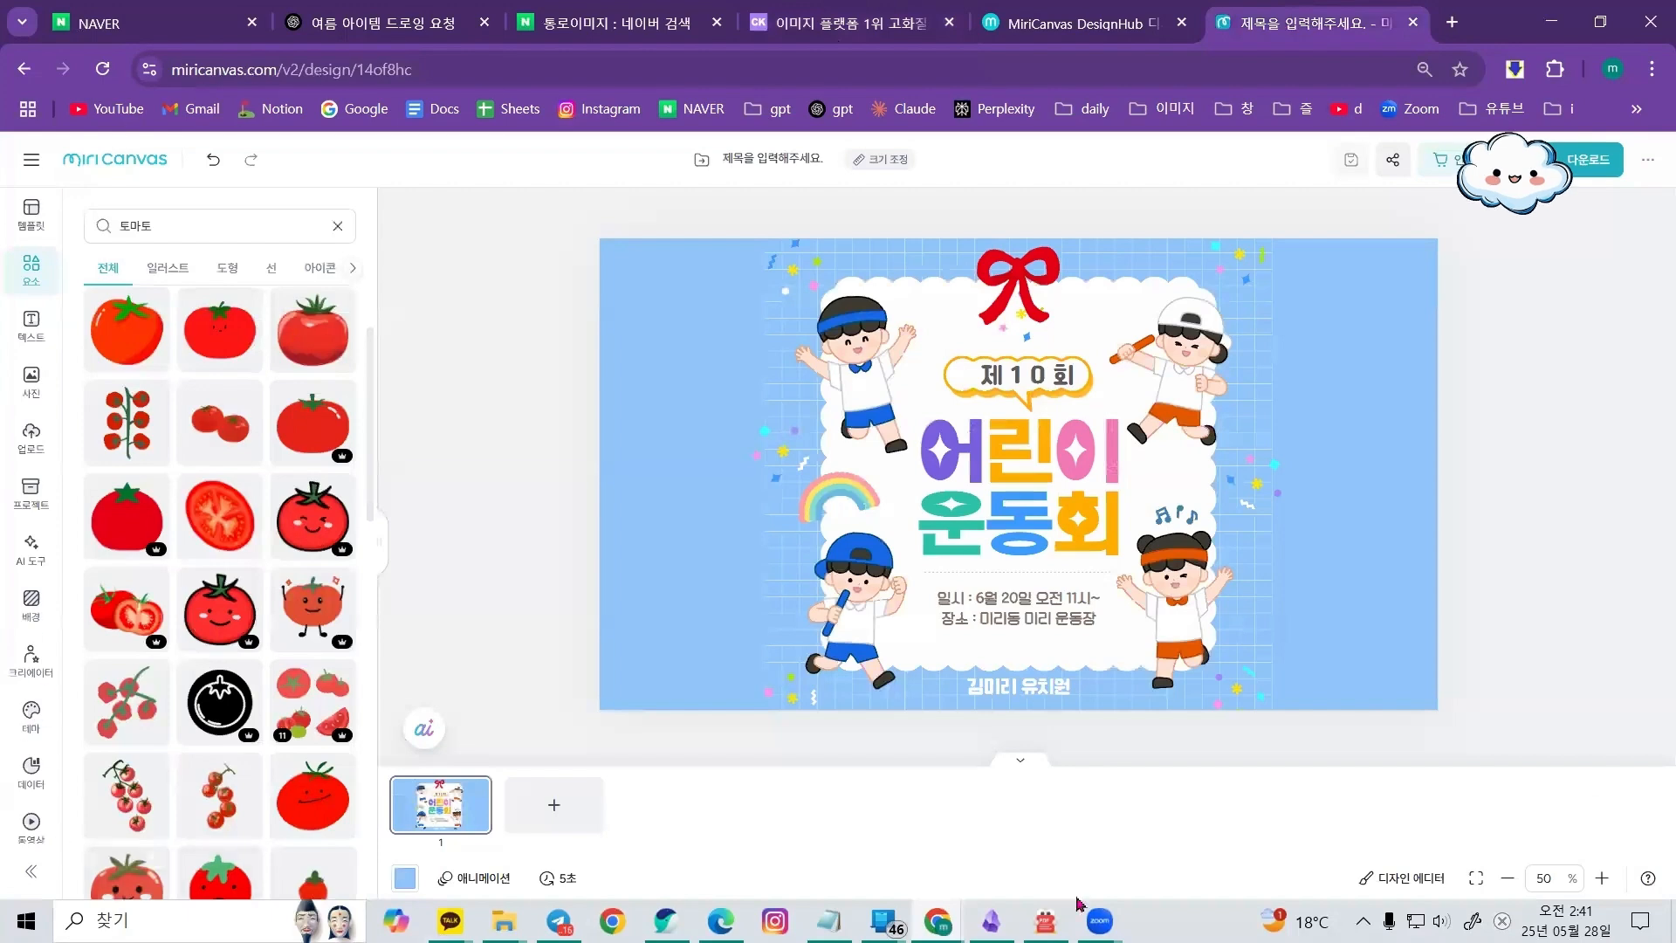
click(851, 24)
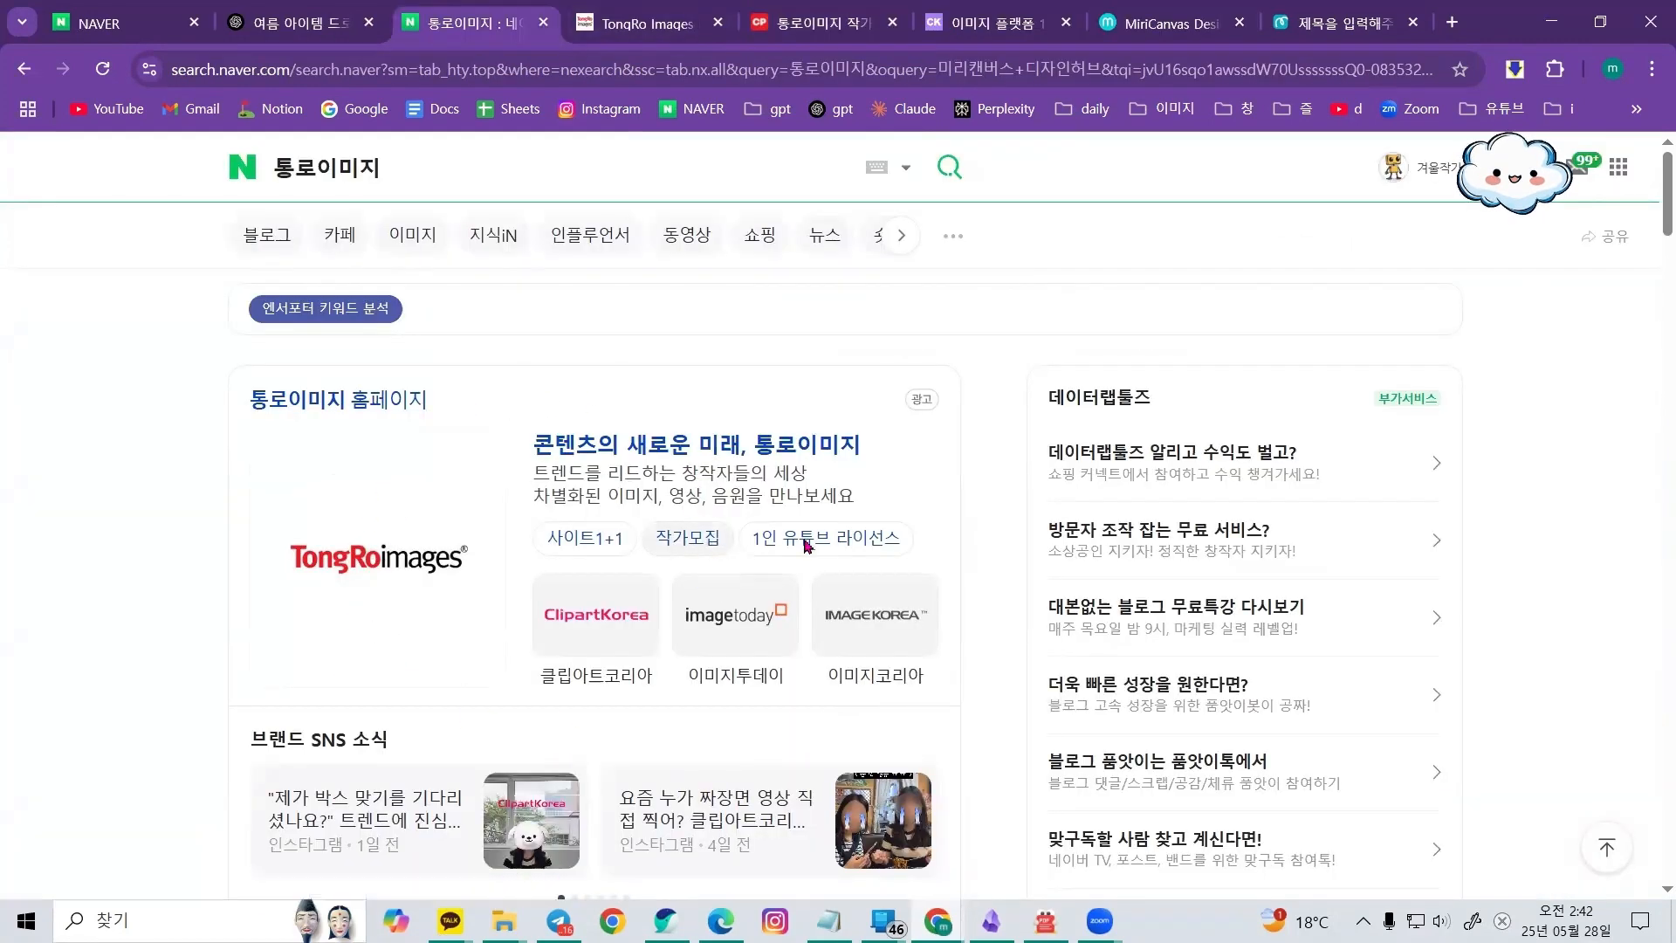
click(692, 543)
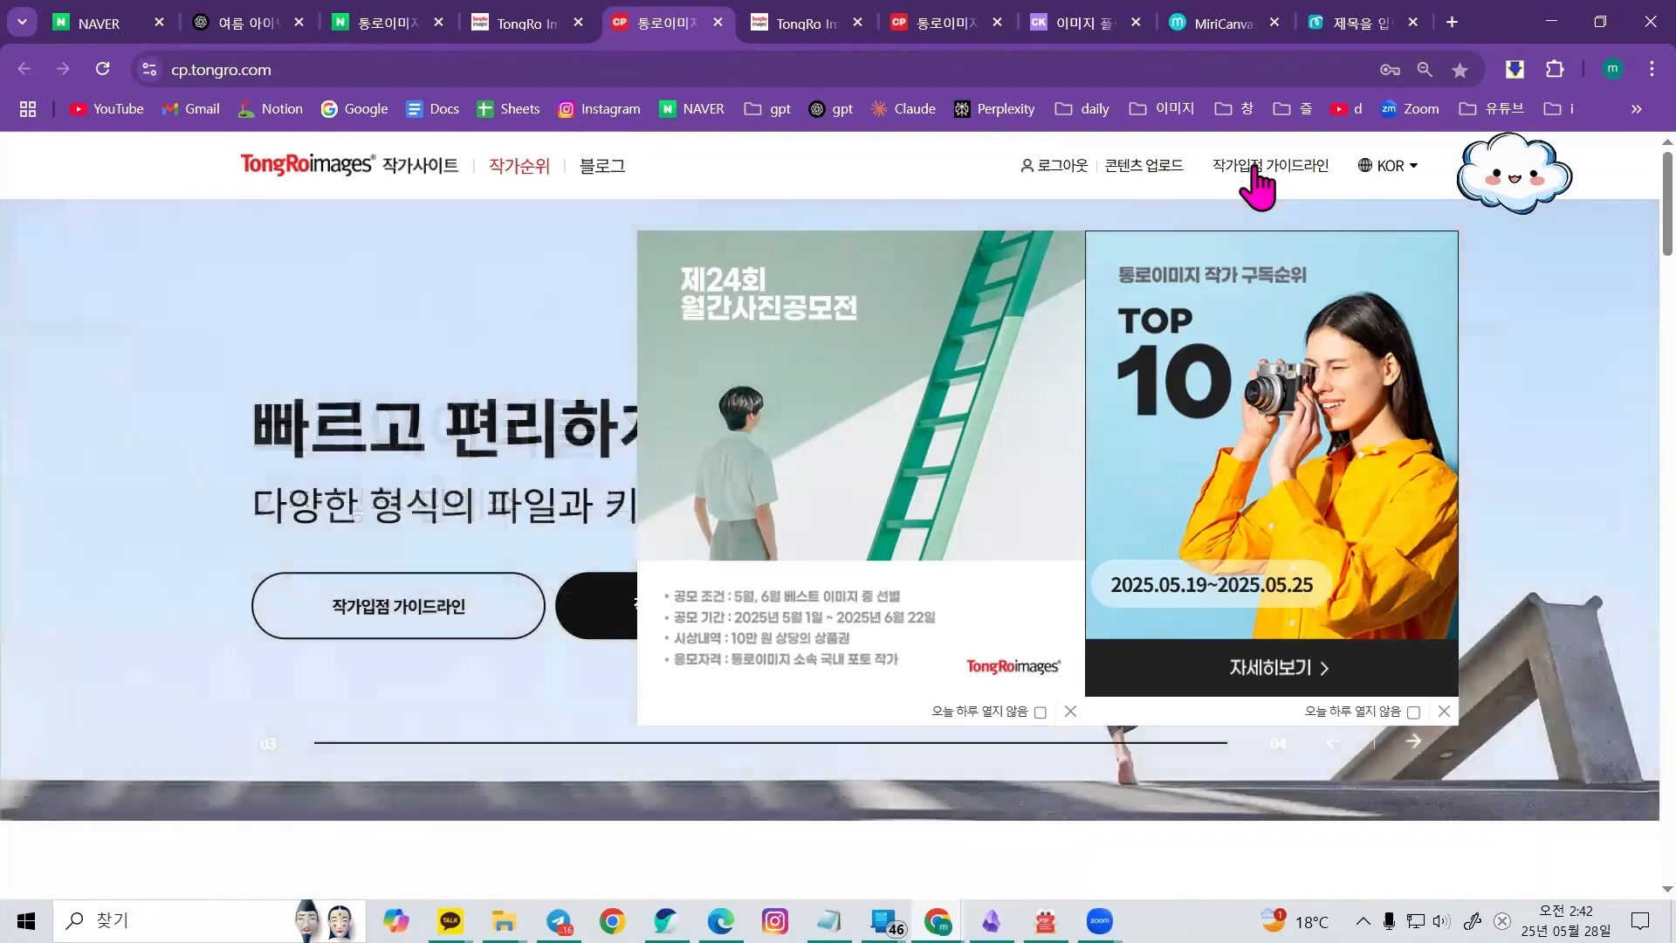
click(1260, 170)
scroll(807, 724, down, 3)
click(713, 765)
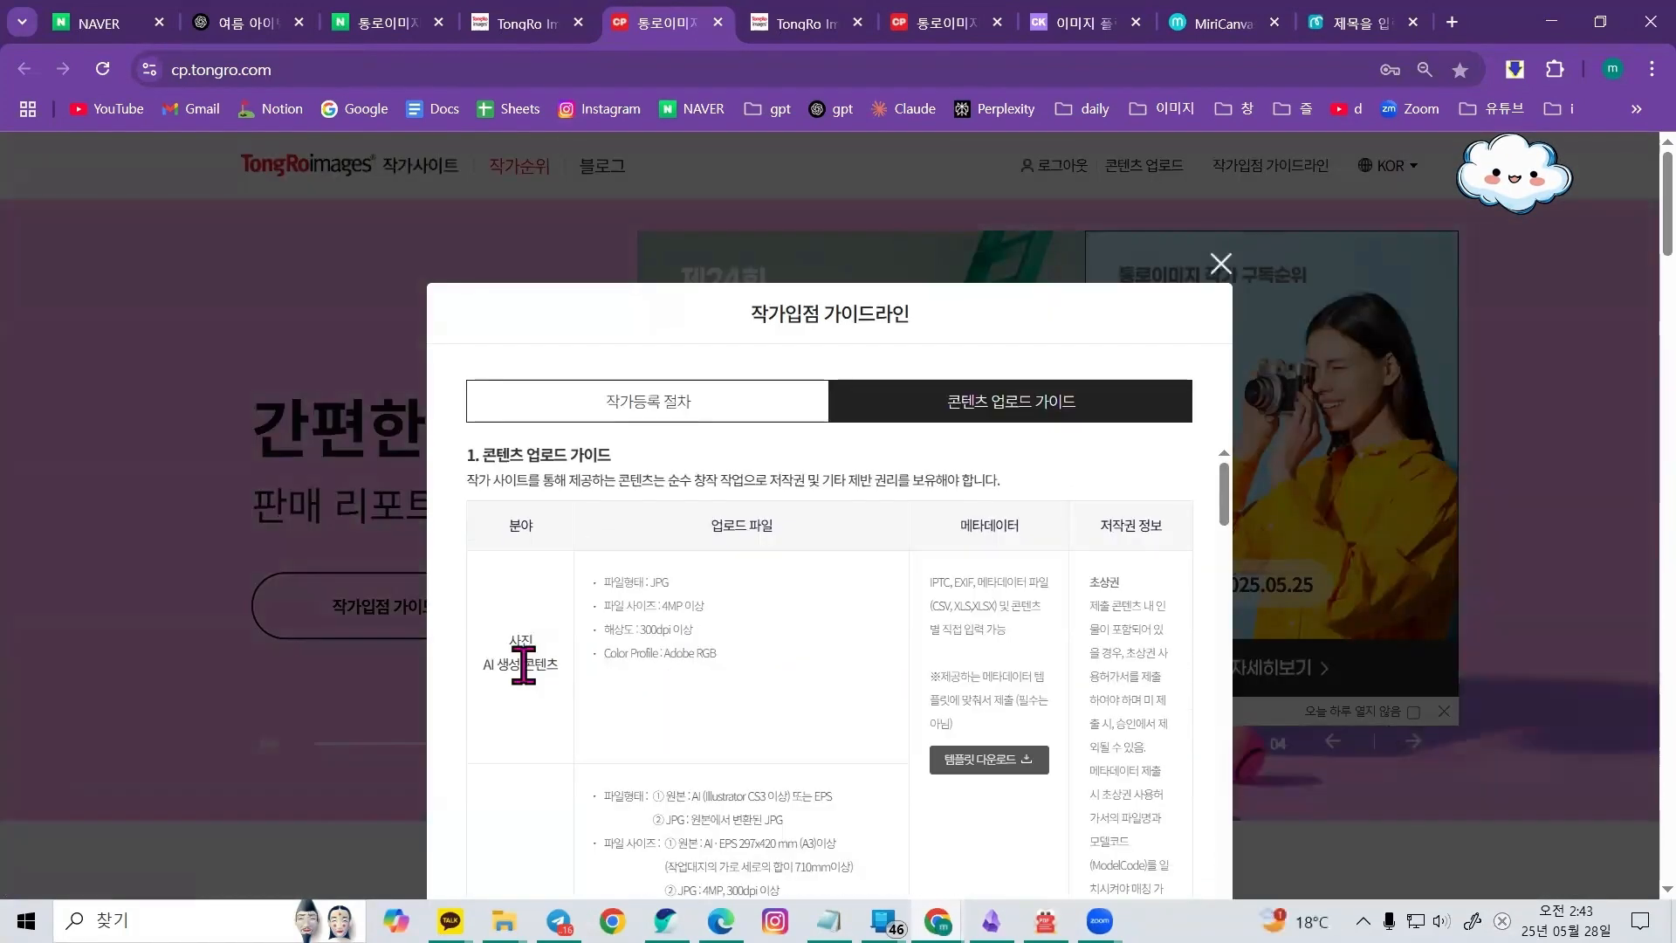
drag(485, 665, 559, 661)
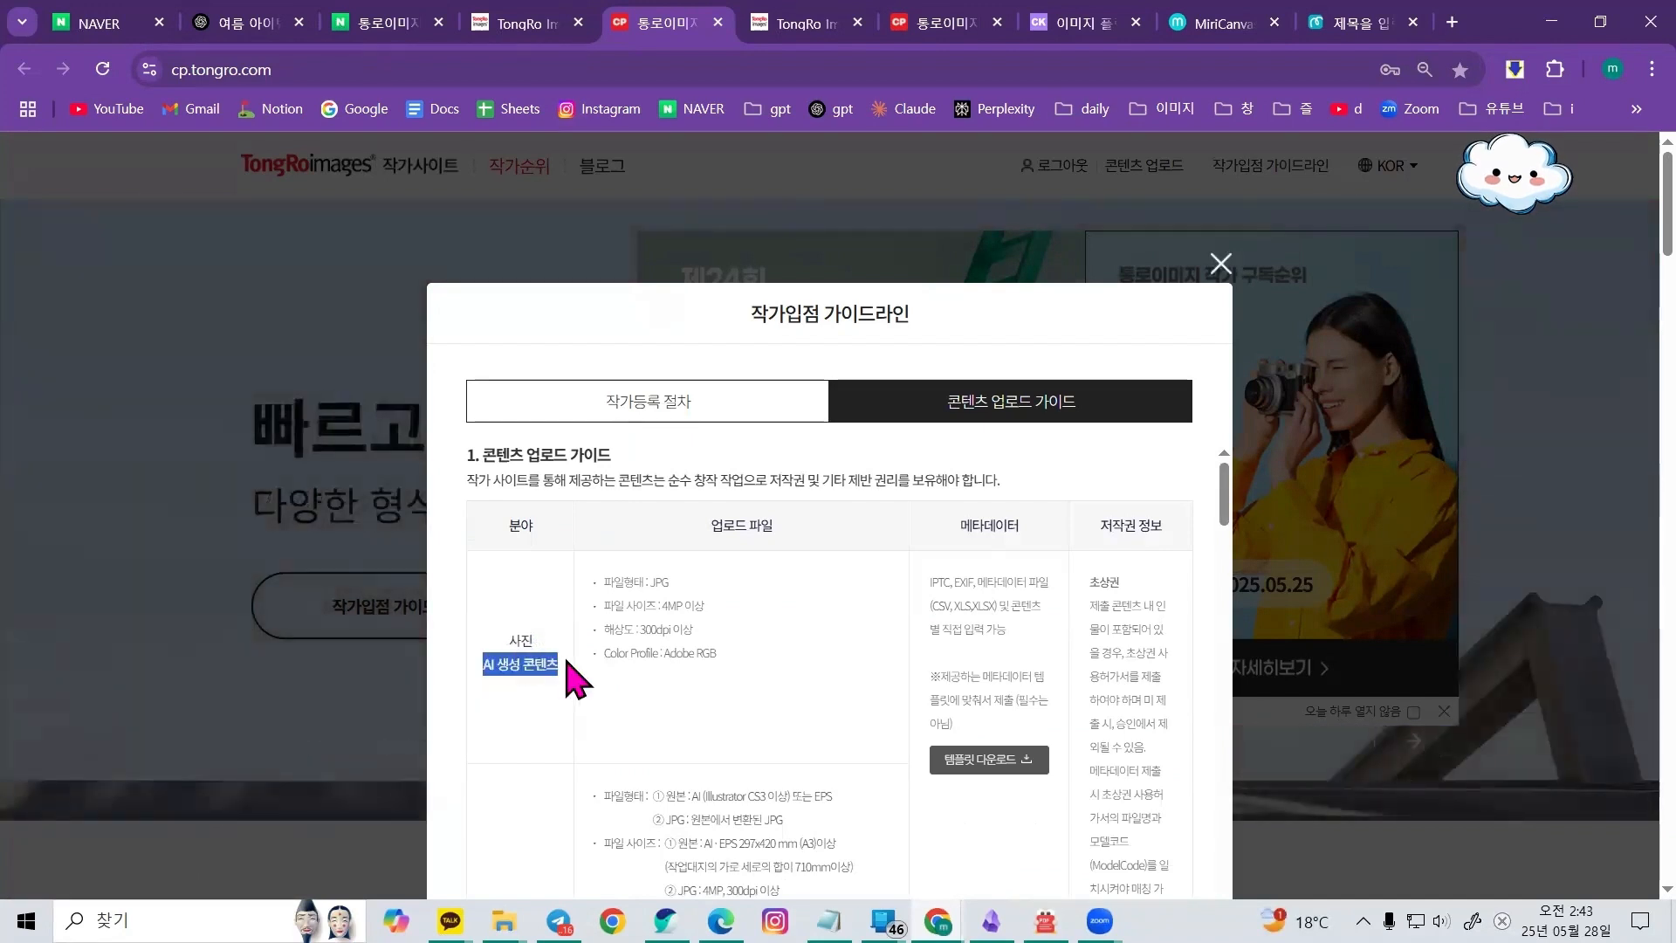
click(507, 643)
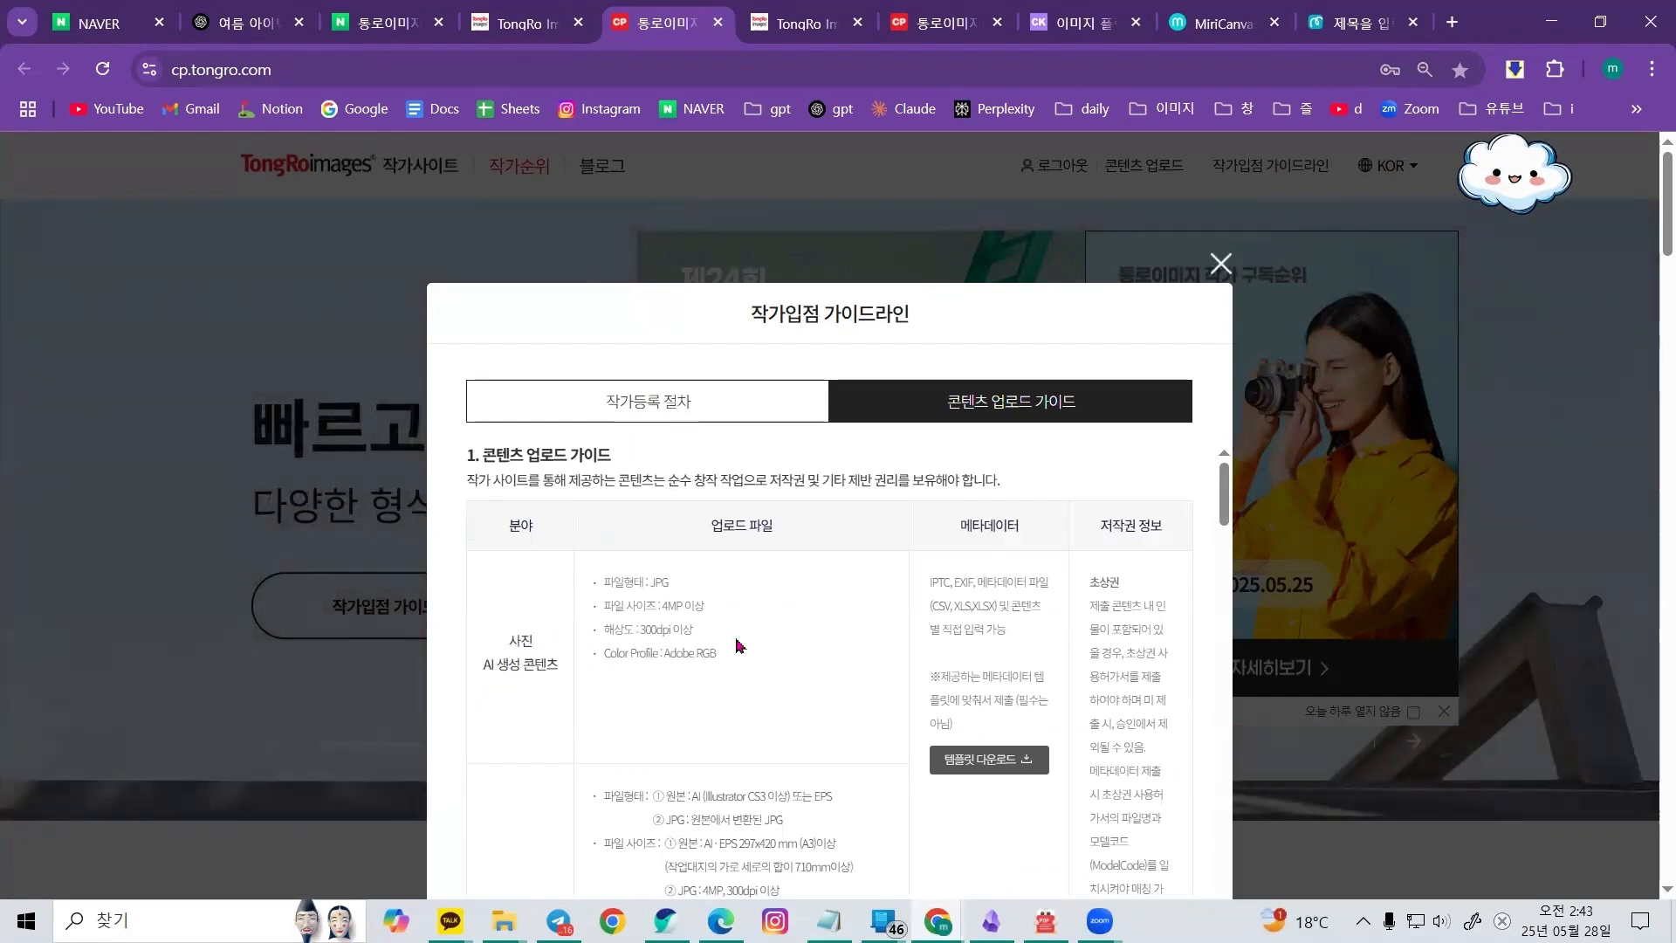
Return to the ClipartKorea tab, open the AI이미지 category, and browse its AI image page
click(249, 26)
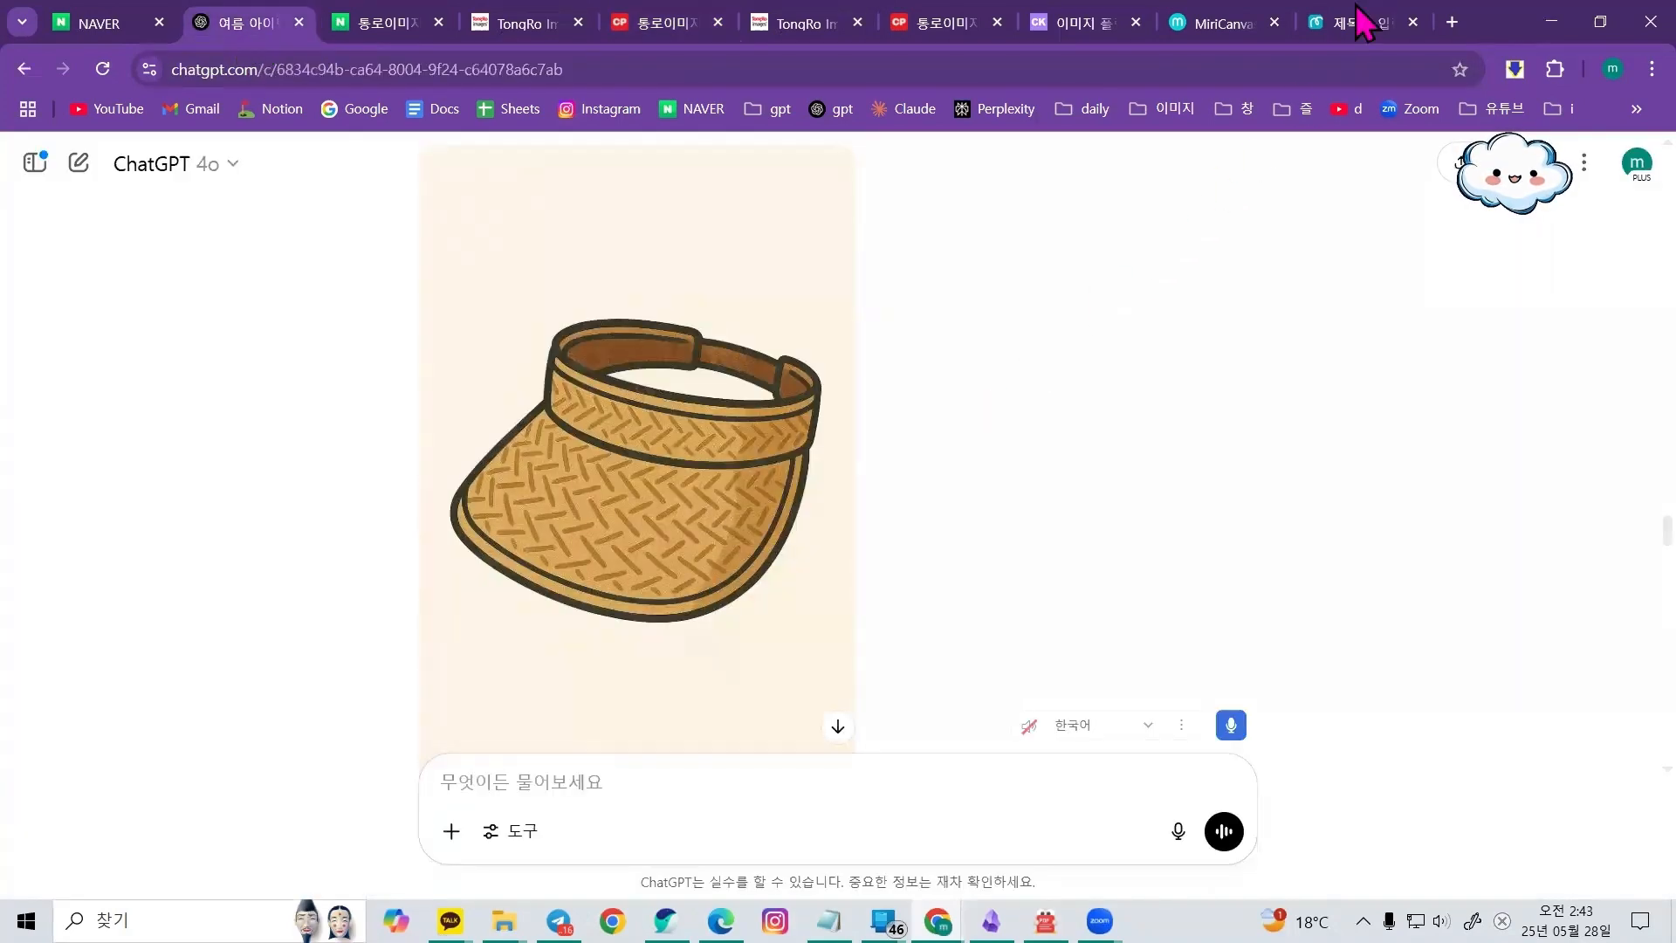
click(1083, 26)
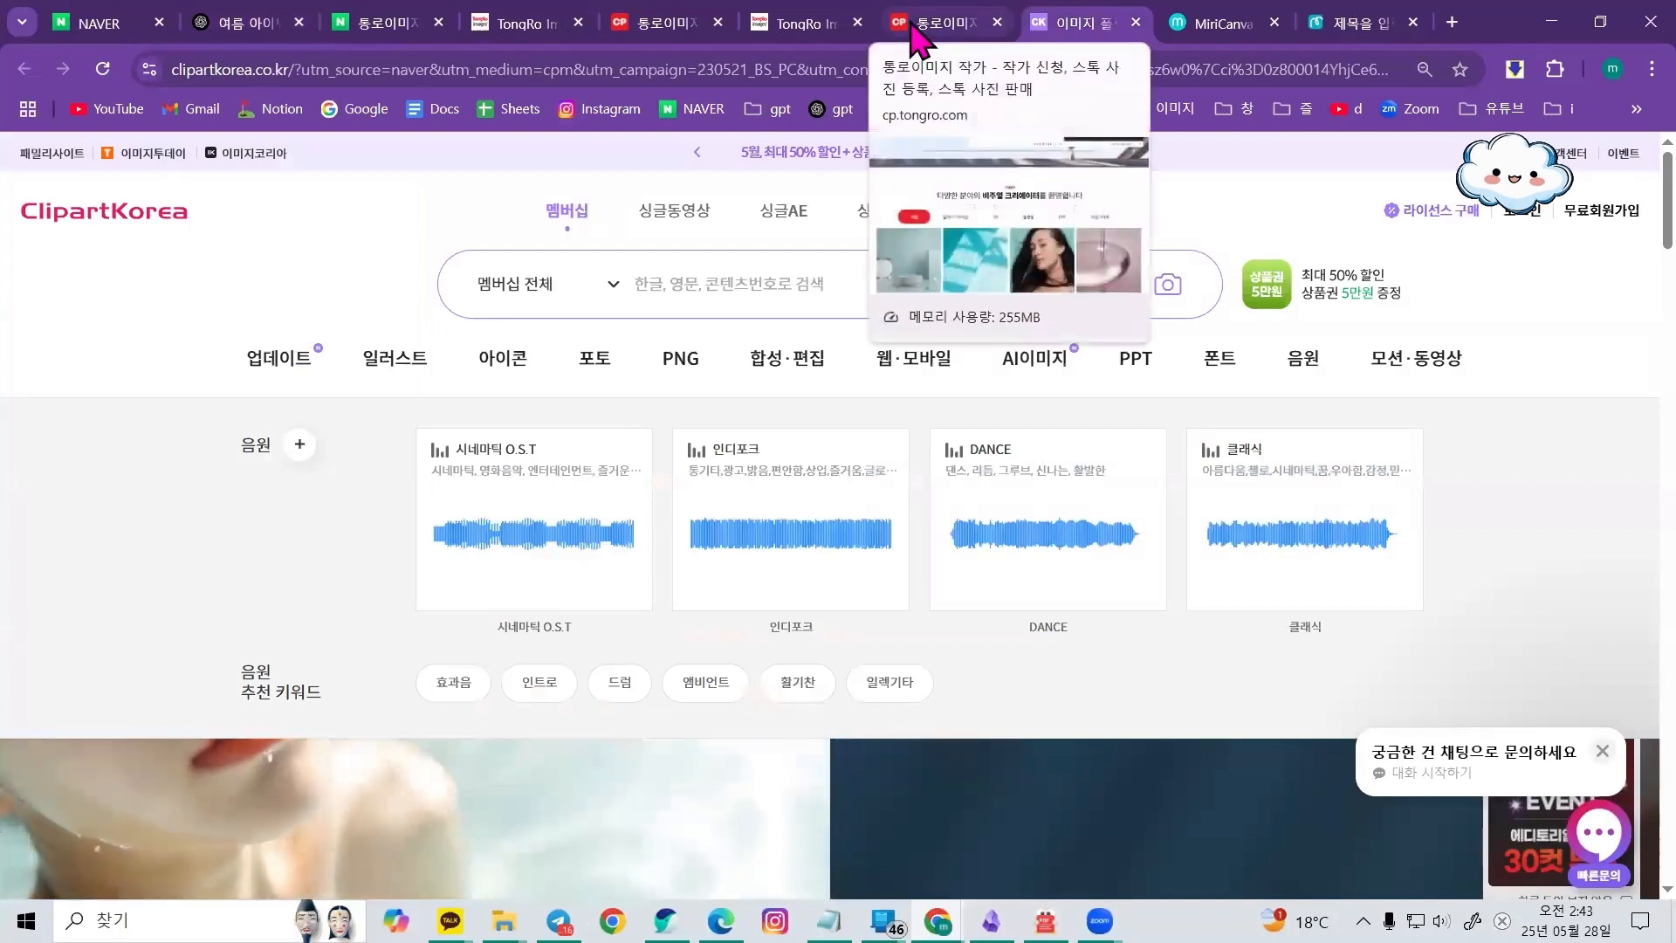
click(921, 29)
click(1061, 27)
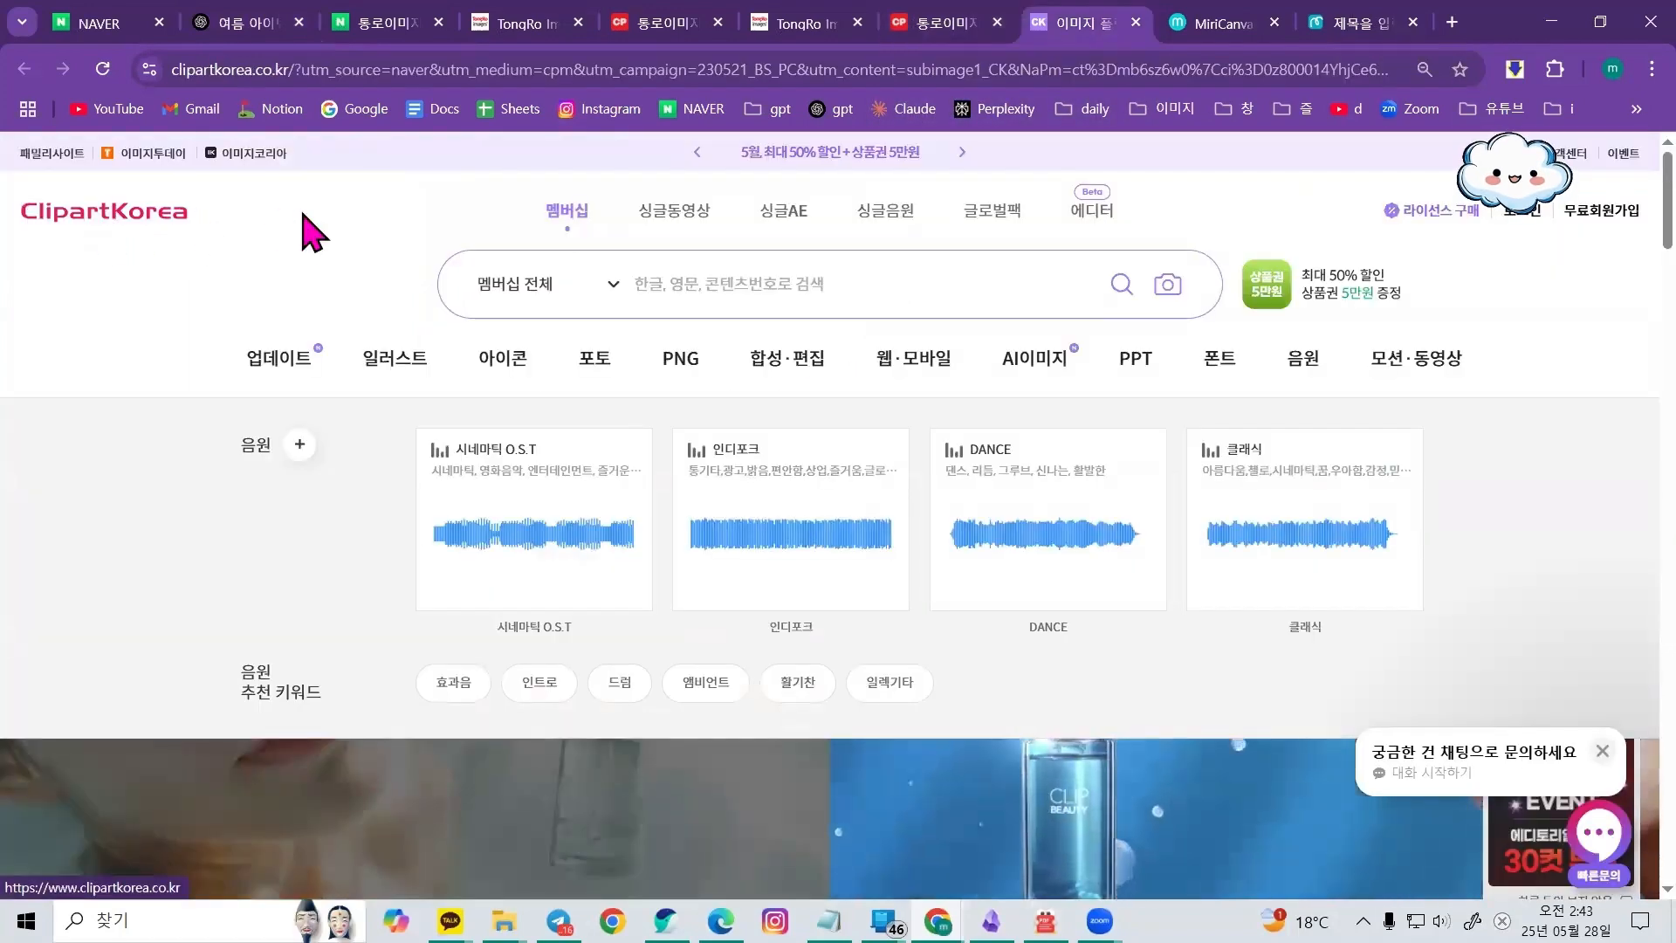
click(1042, 378)
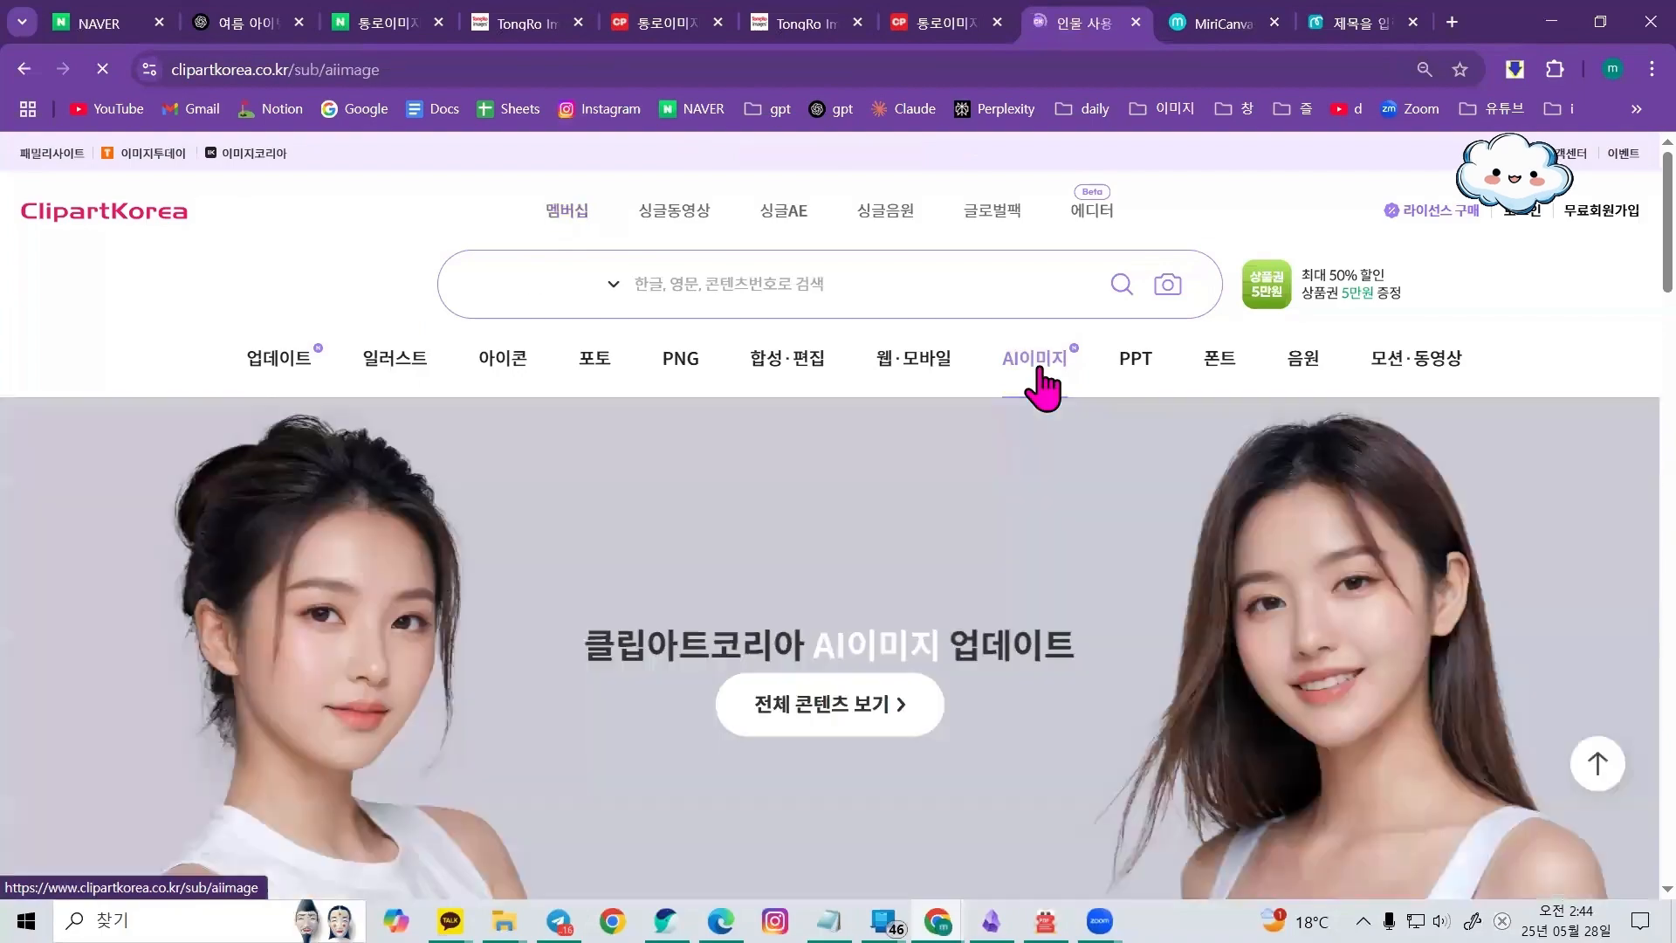
scroll(1044, 385, down, 10)
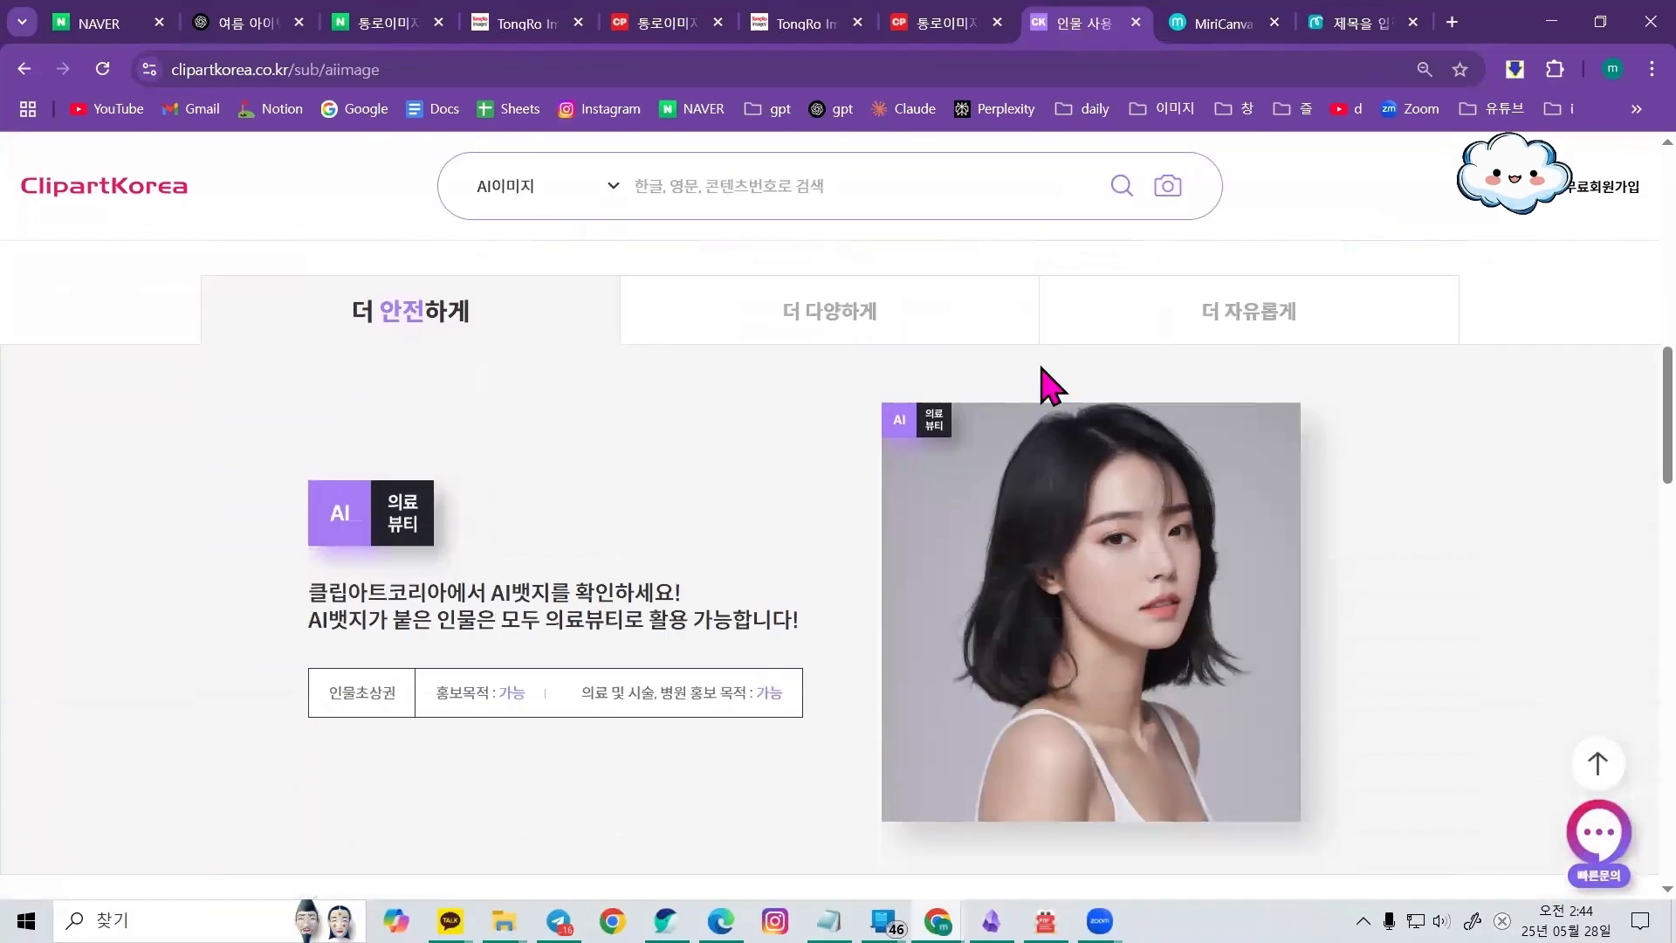
scroll(1044, 384, down, 10)
scroll(1043, 376, up, 10)
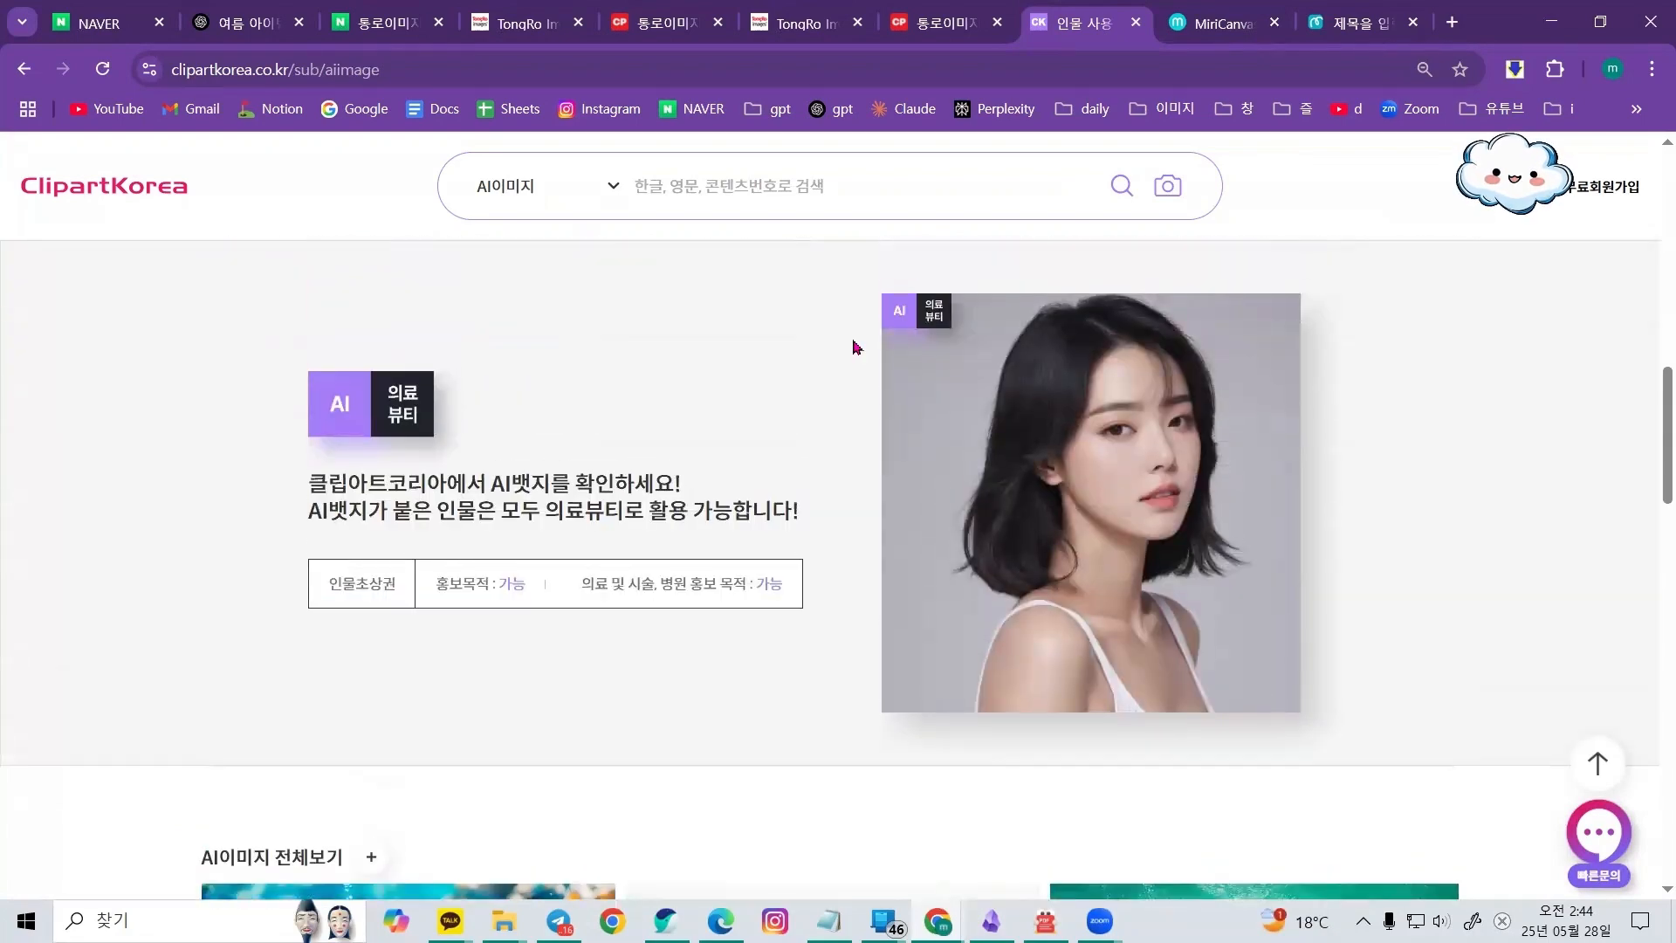
Switch back to the DesignHub tab and bring the Notepad notes into view beside it
click(1330, 24)
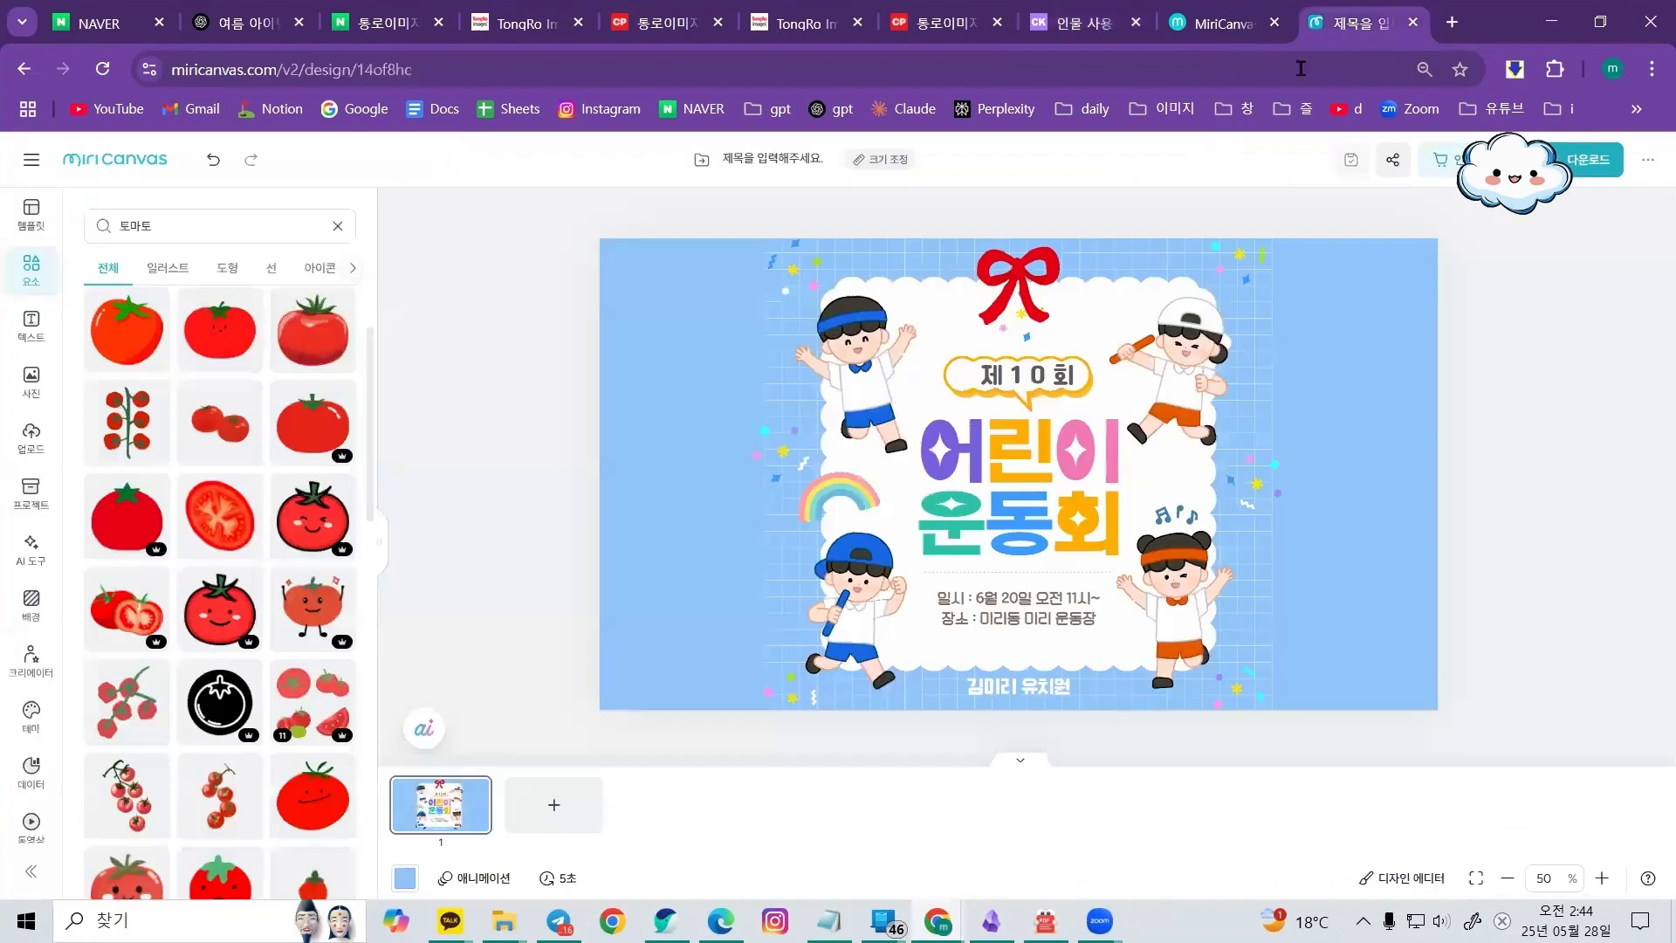
click(1218, 26)
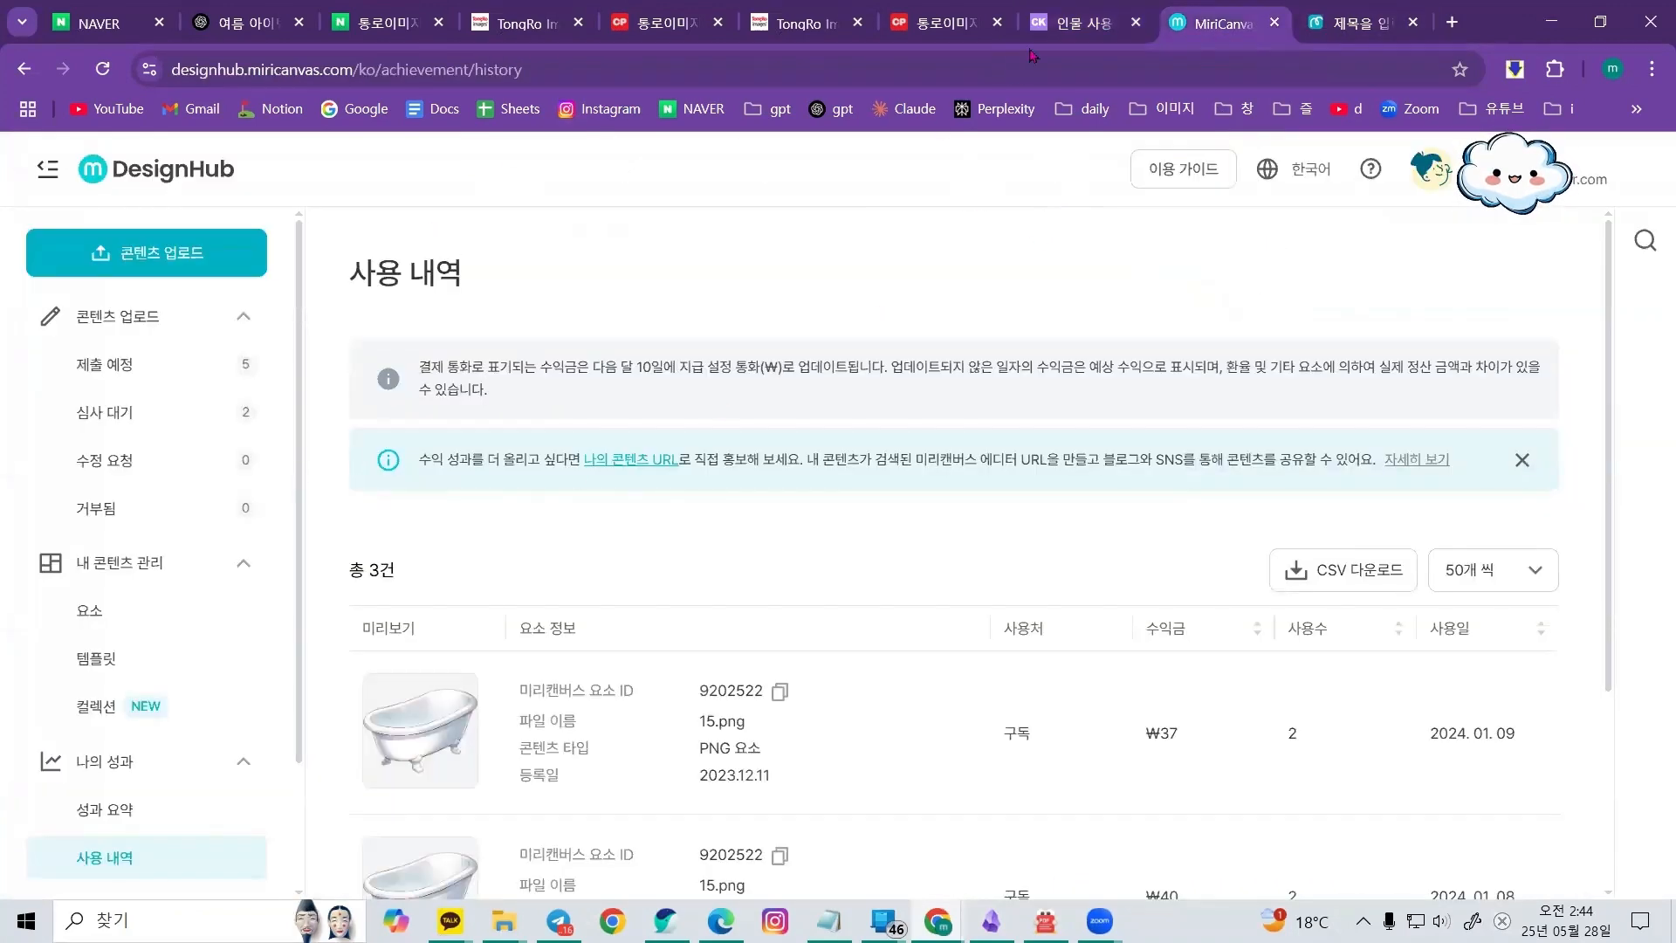
click(1078, 26)
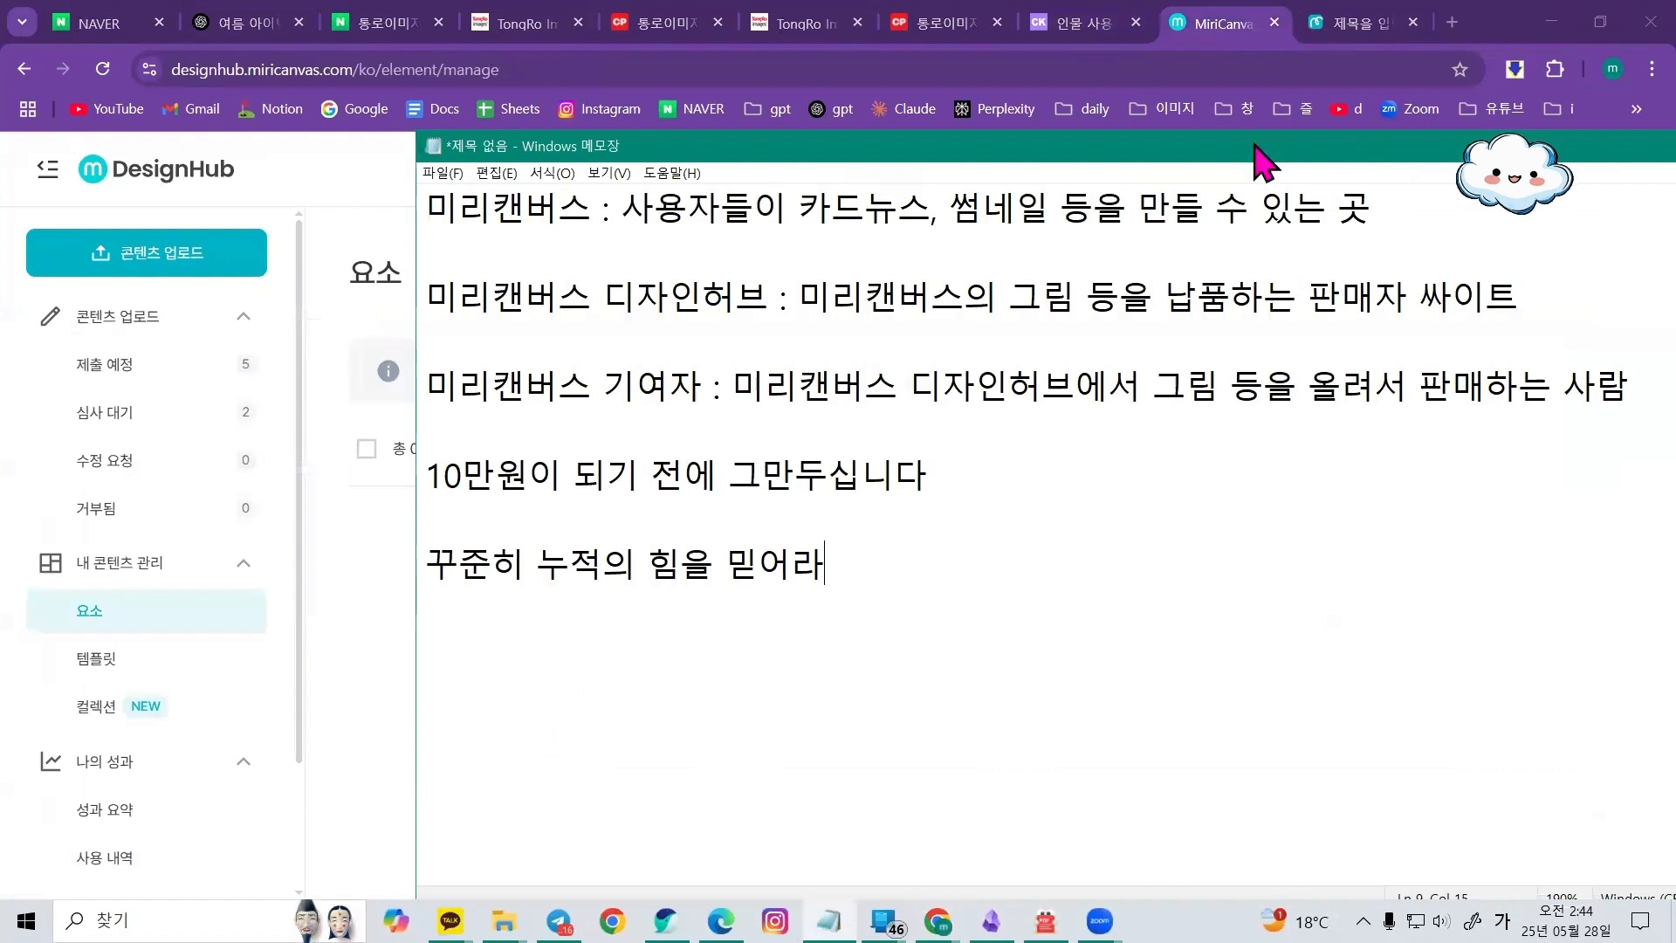
drag(1257, 162, 1142, 157)
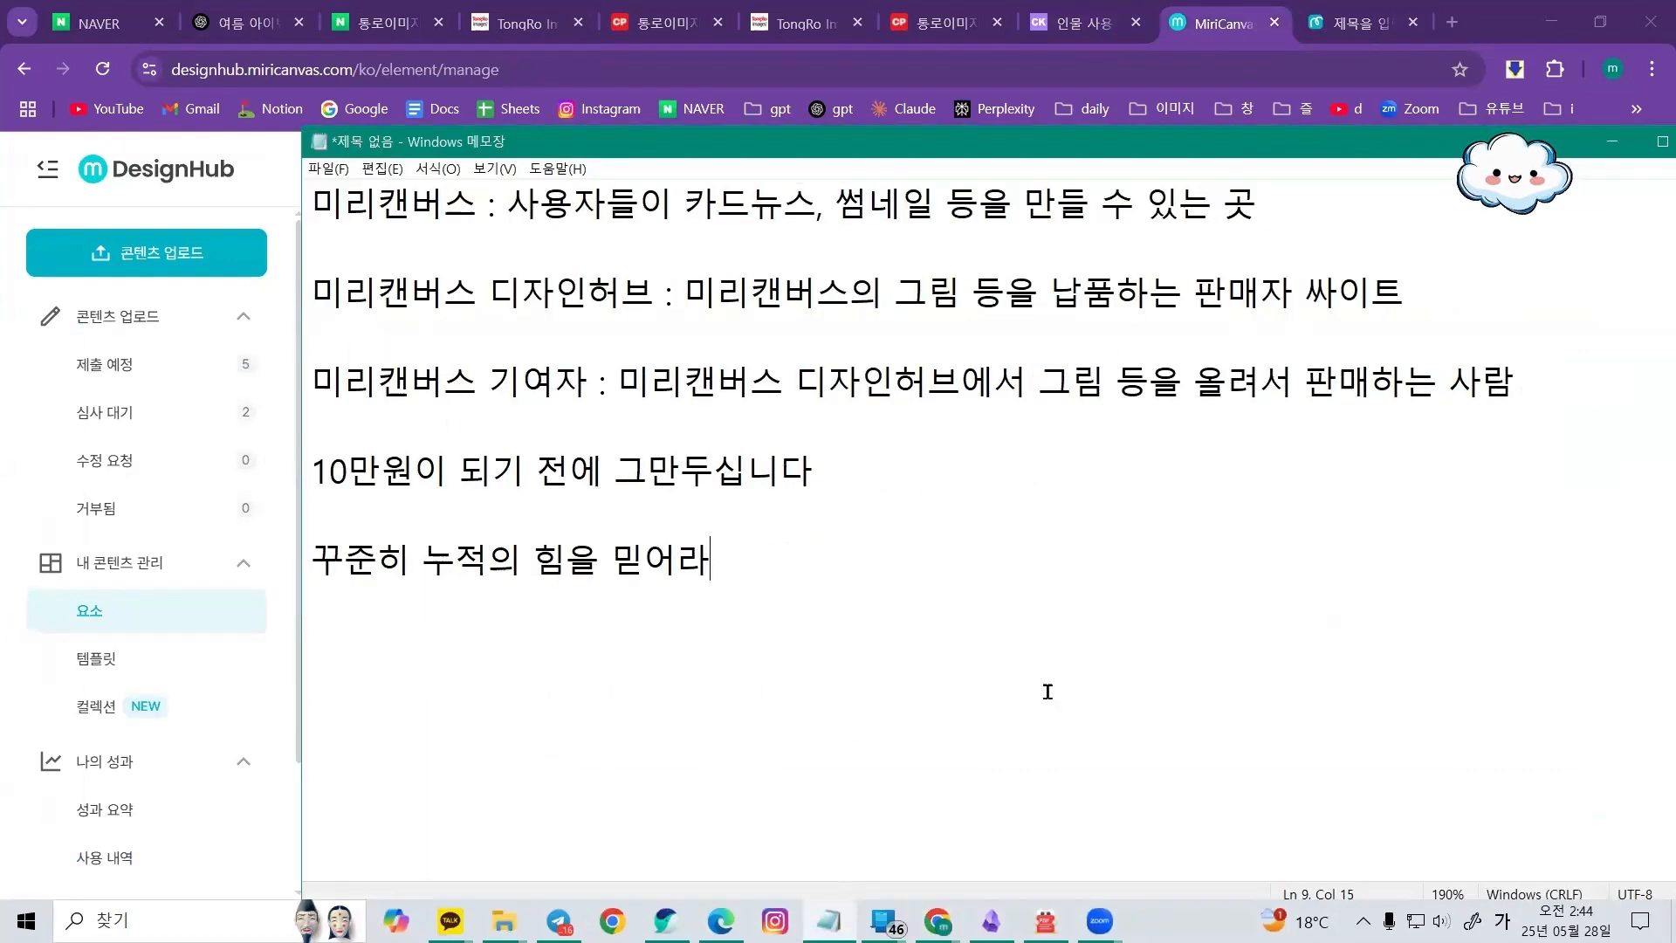